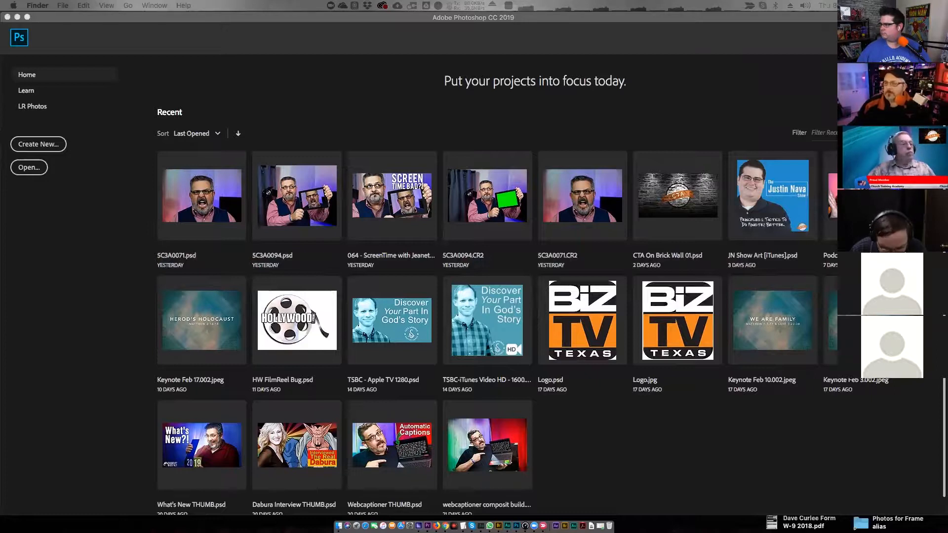
Open the Photos folder inside the Exports of episode 064 in Church Training Academy's Church Media Guys Show folder, using Finder
drag(945, 237, 434, 123)
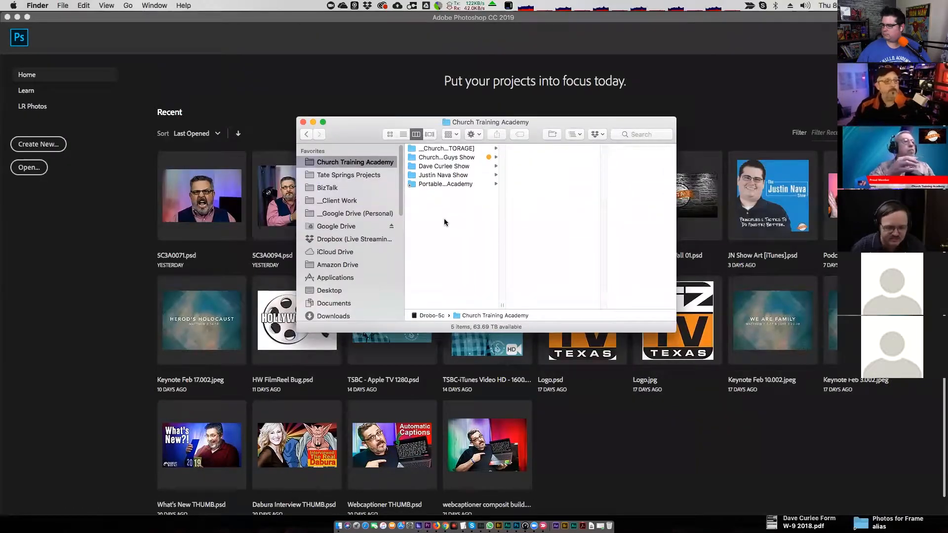
drag(439, 160, 444, 169)
click(446, 201)
click(446, 157)
scroll(543, 301, down, 1)
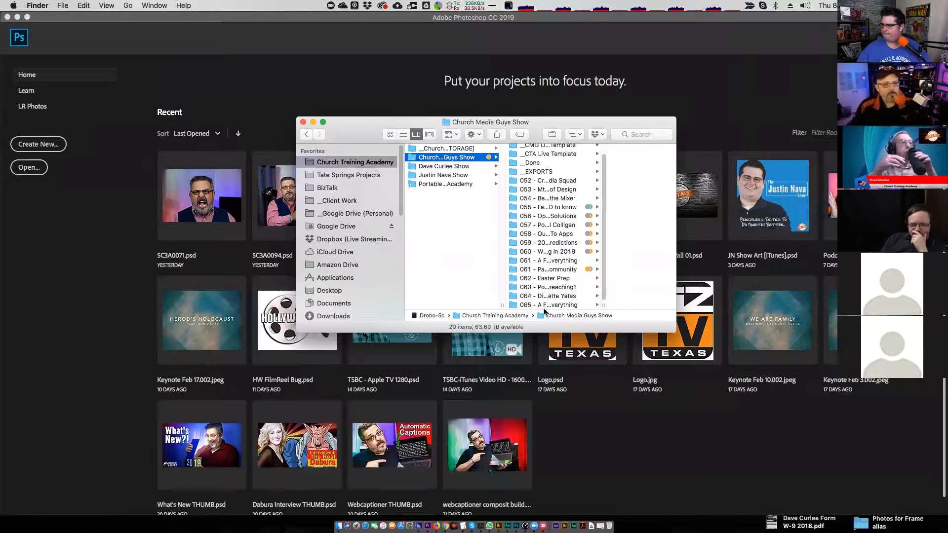
click(549, 298)
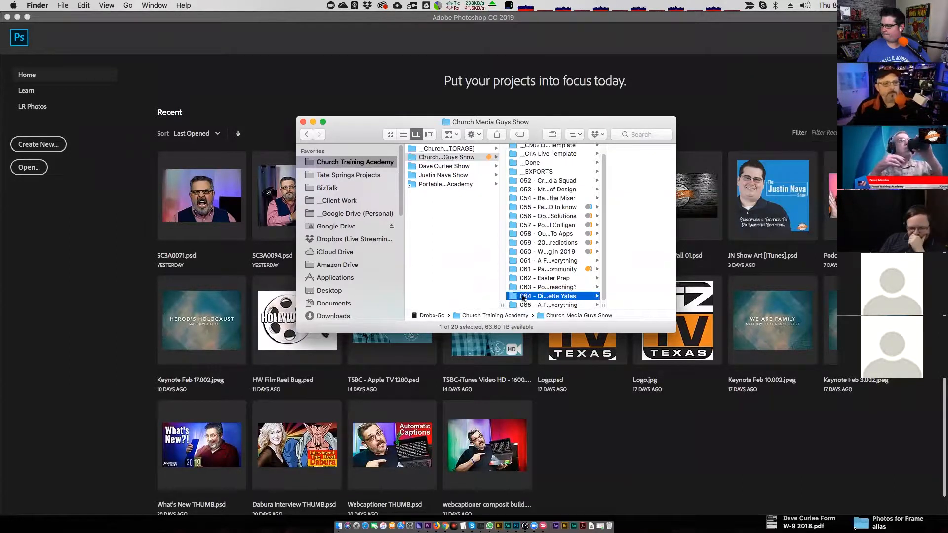
click(599, 203)
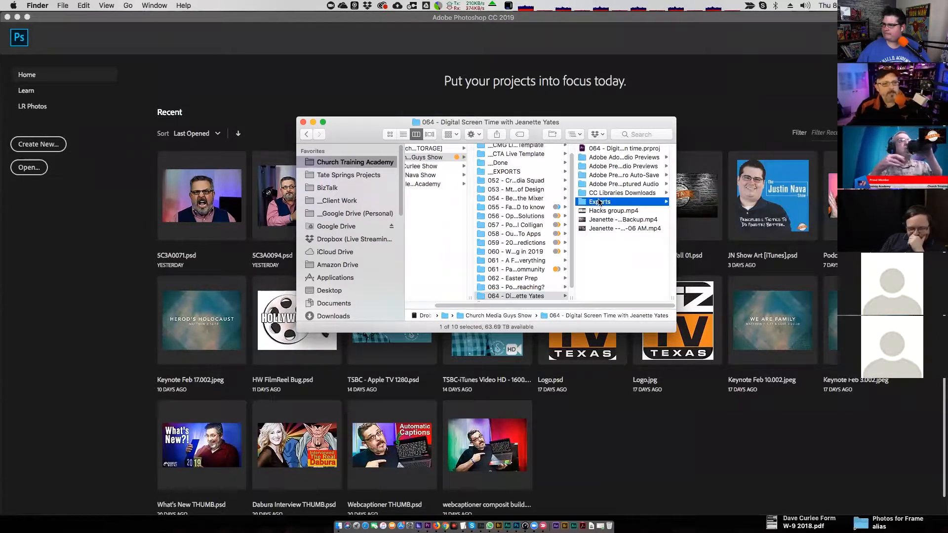
click(595, 256)
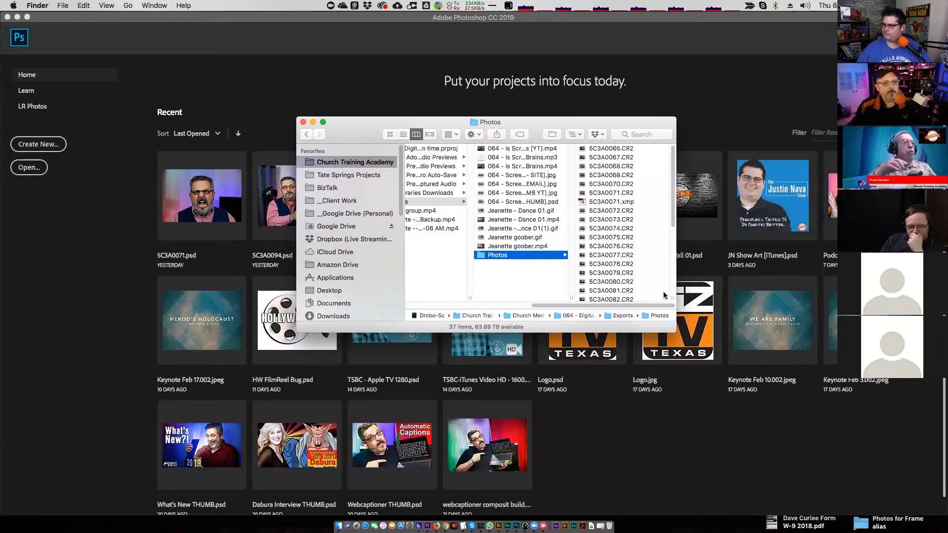
Widen and lengthen the Photos folder window and move it higher on the desktop to fit more files
drag(676, 292, 796, 289)
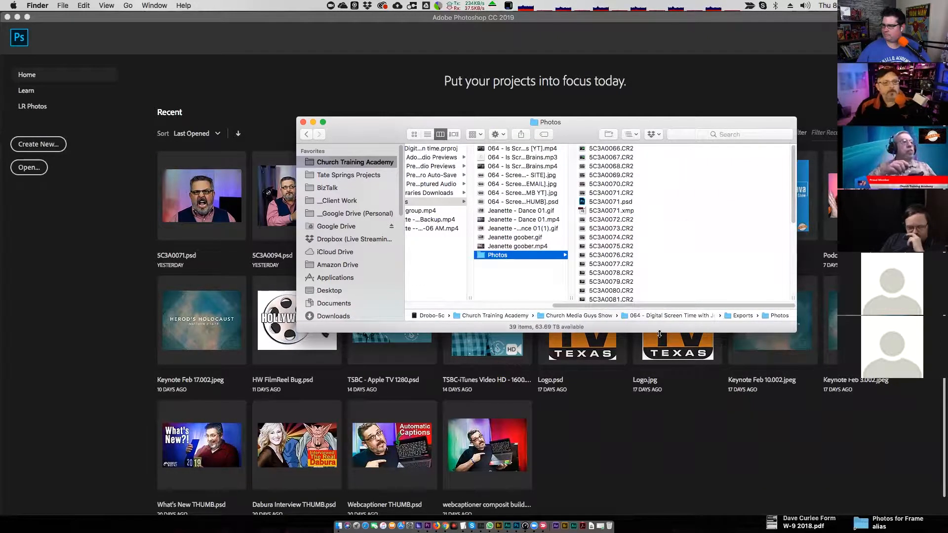
drag(659, 332, 647, 492)
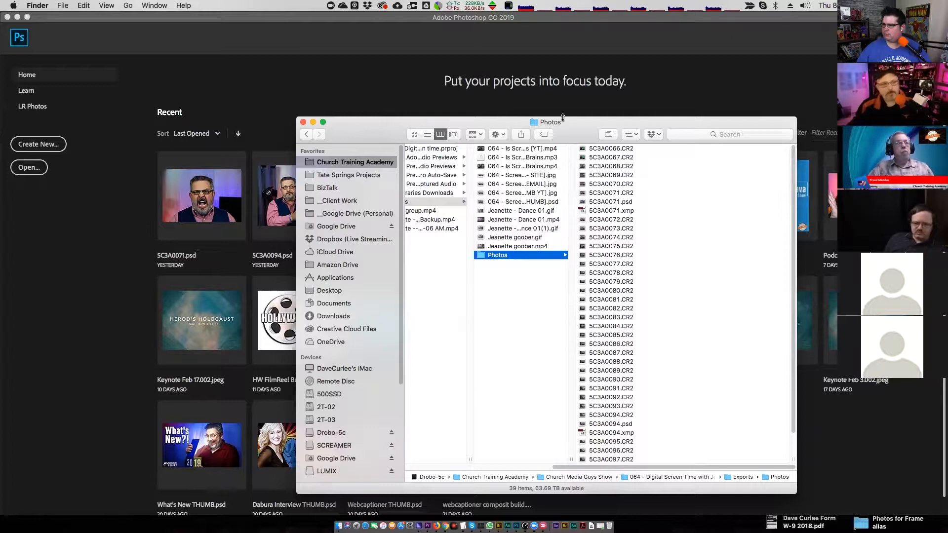
drag(574, 129, 571, 95)
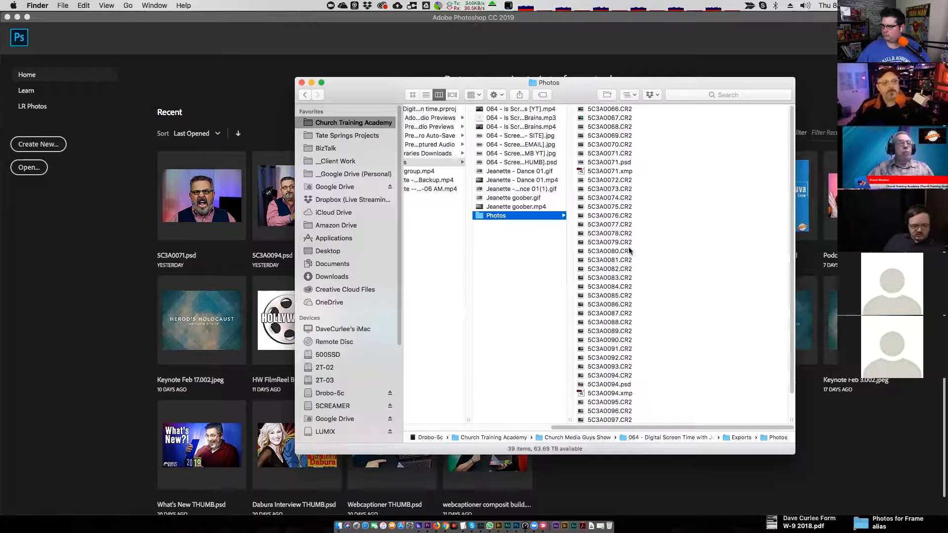
Preview the green-screen tablet photos full size from 5C3A0076.CR2 through 5C3A0086.CR2 to compare the poses
click(595, 216)
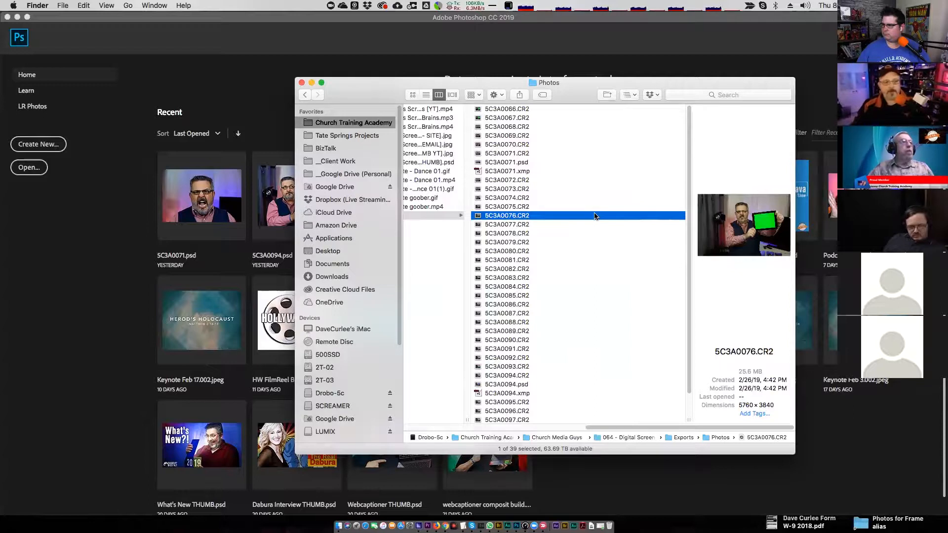
key(space)
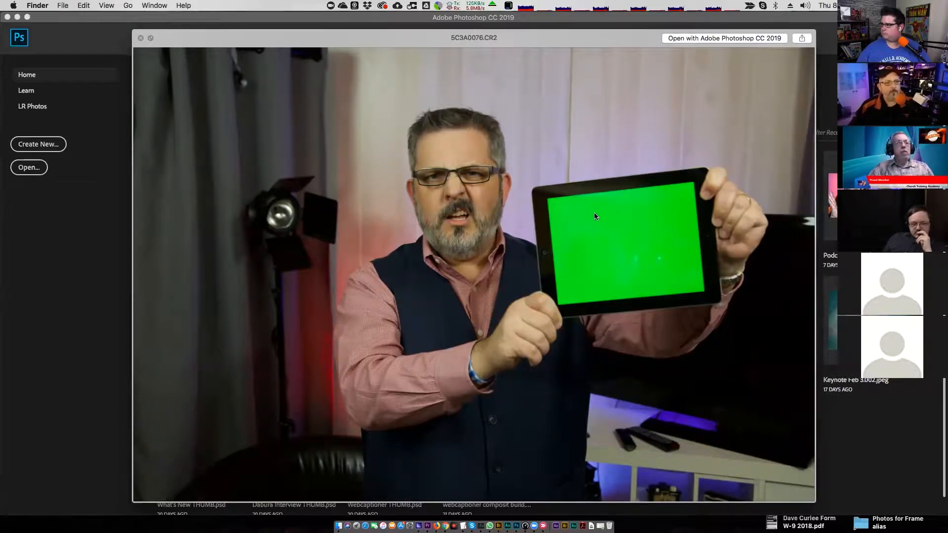
key(Down)
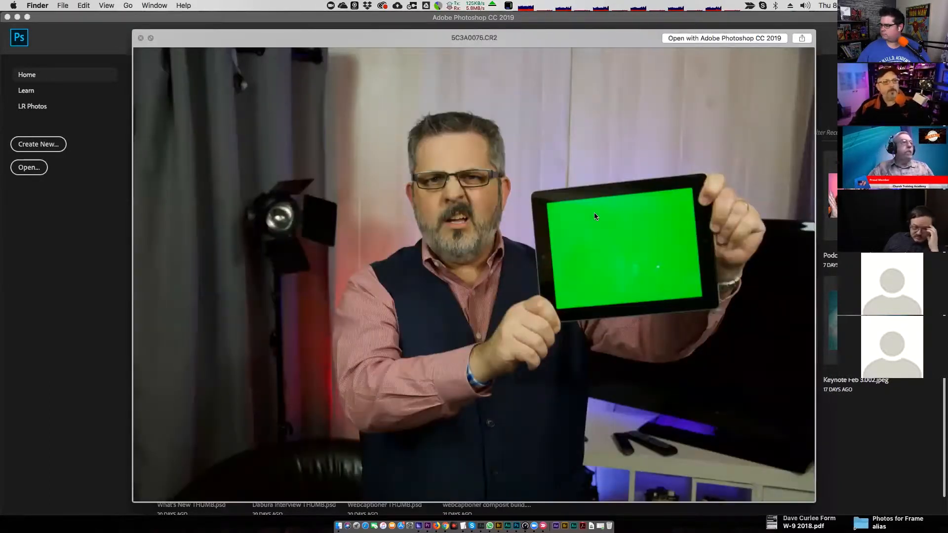
key(Down)
key(Down)
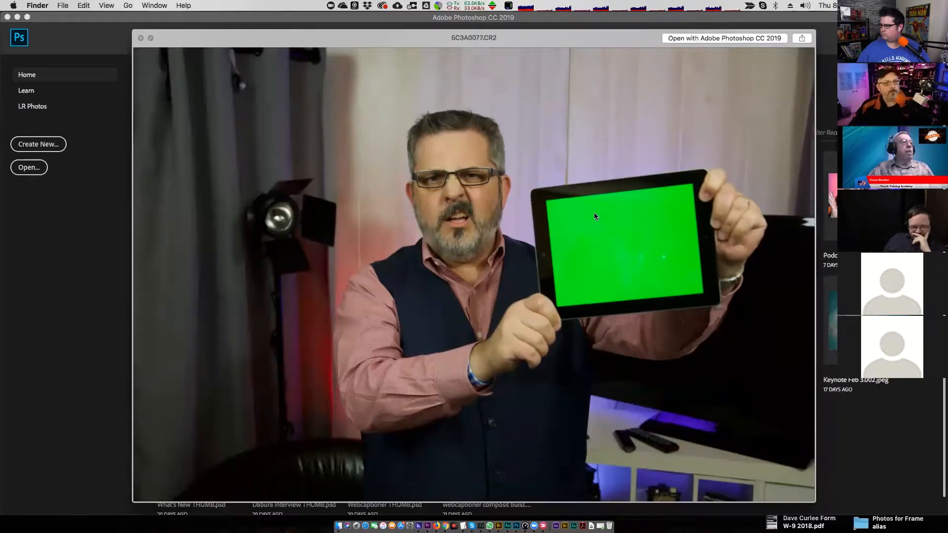
key(Down)
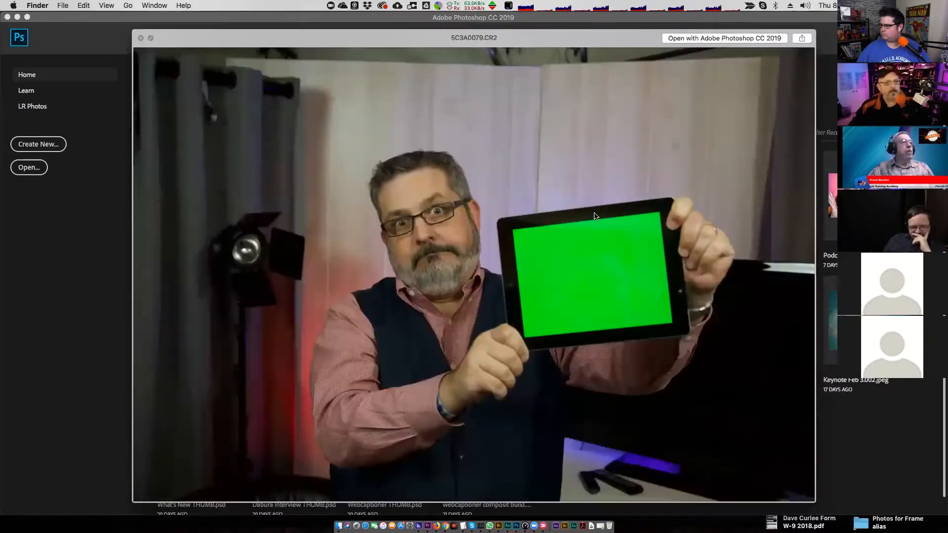
key(Down)
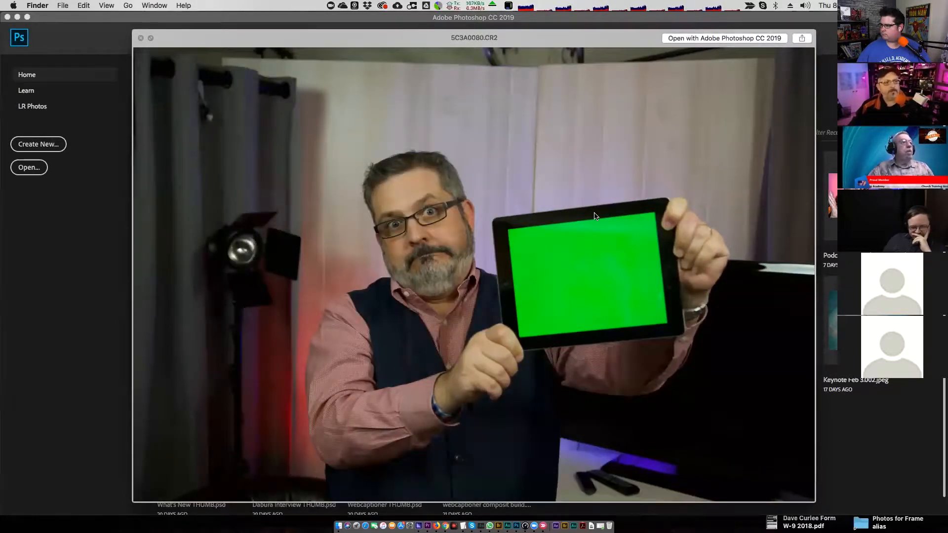
key(Down)
key(Down)
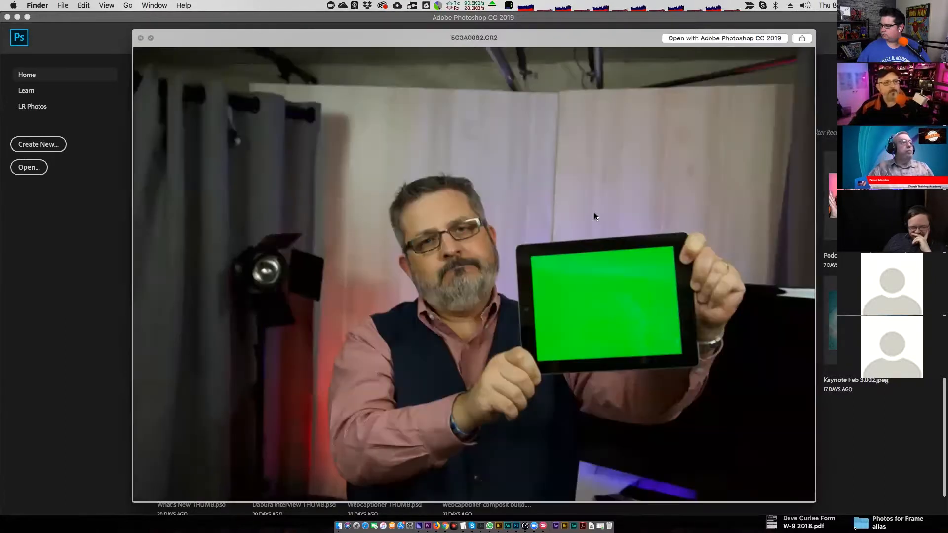
key(Down)
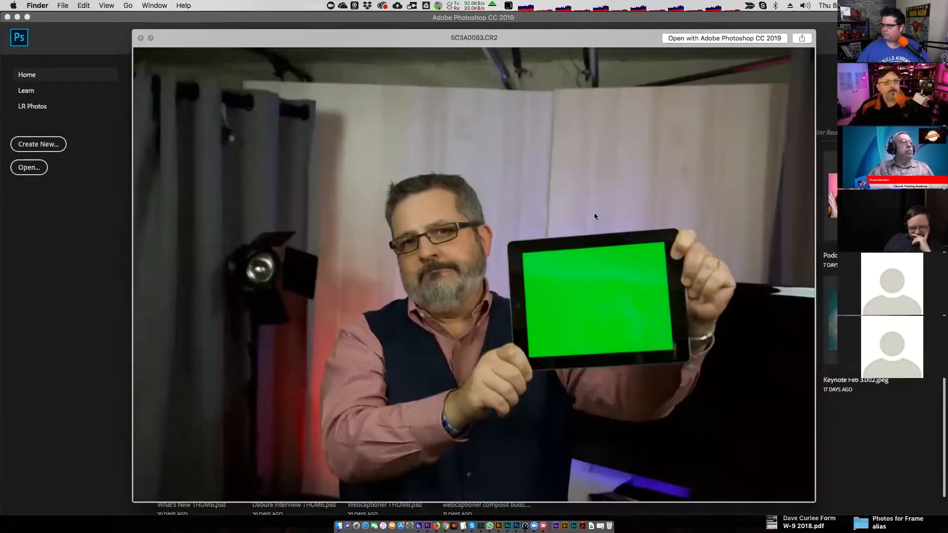
key(Down)
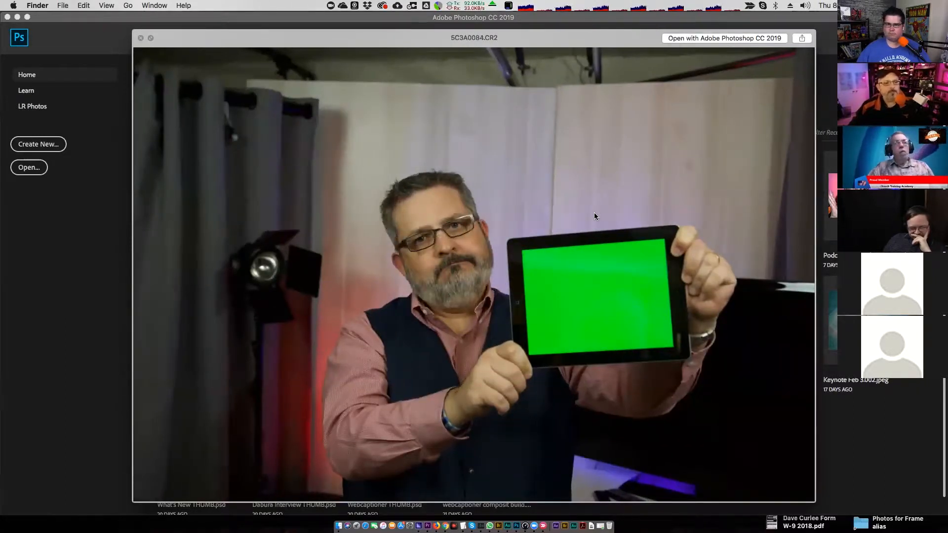
key(Down)
key(Down)
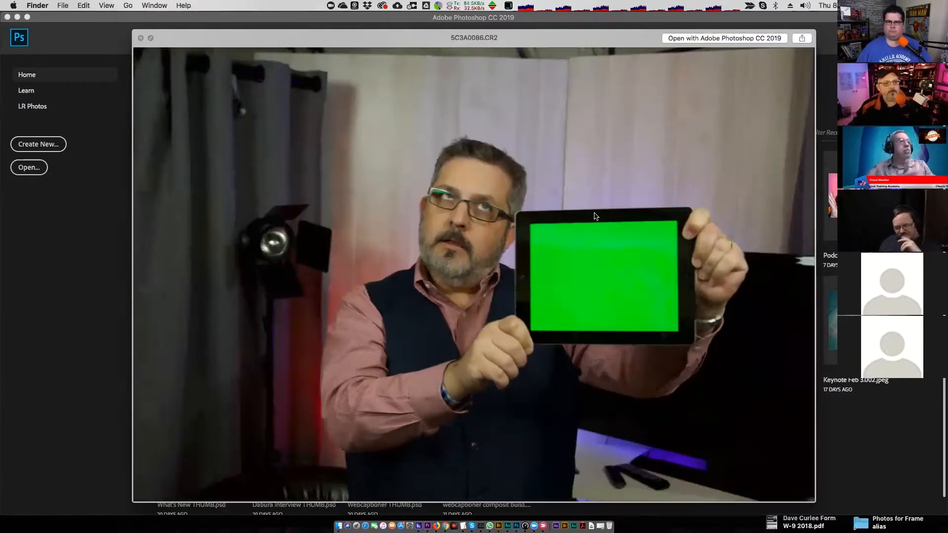
key(space)
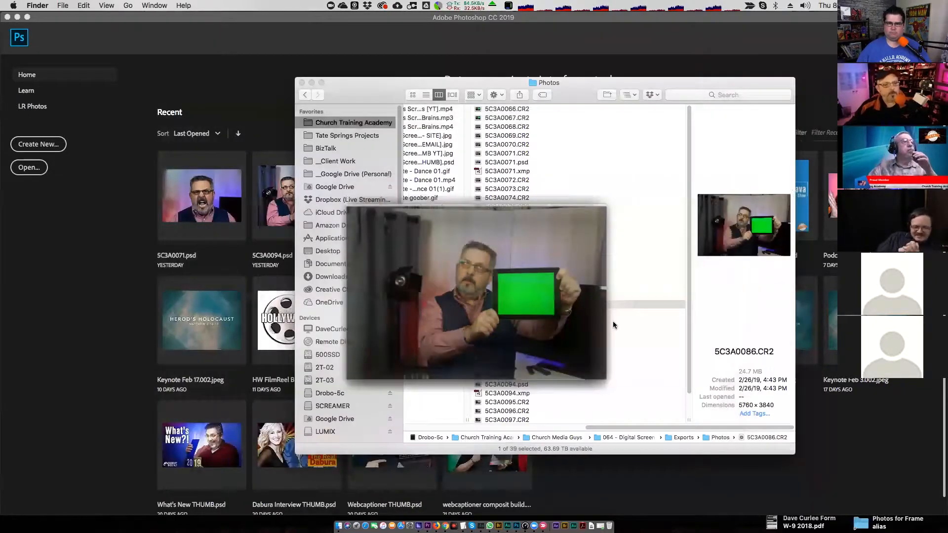
Preview 5C3A0094.CR2 at large size to check the pose with the tablet
scroll(538, 312, down, 2)
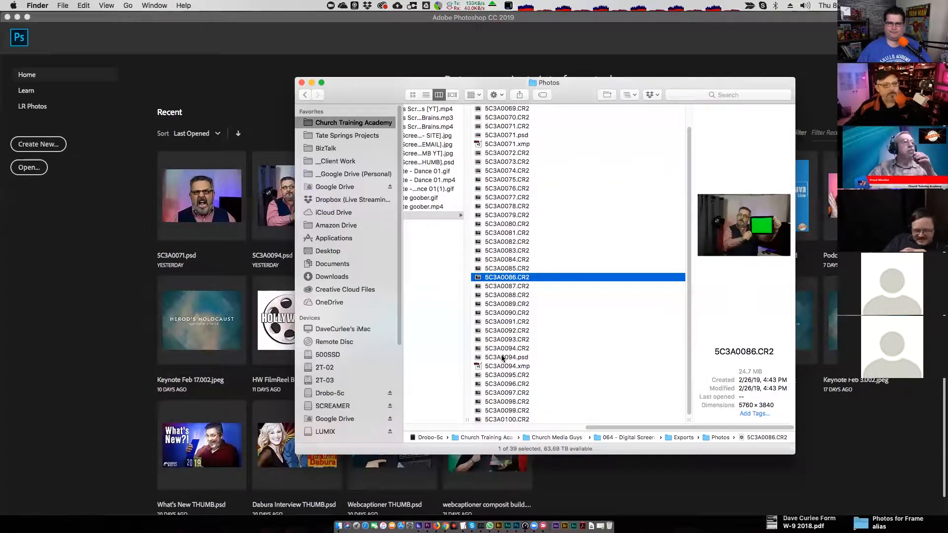
click(503, 348)
key(space)
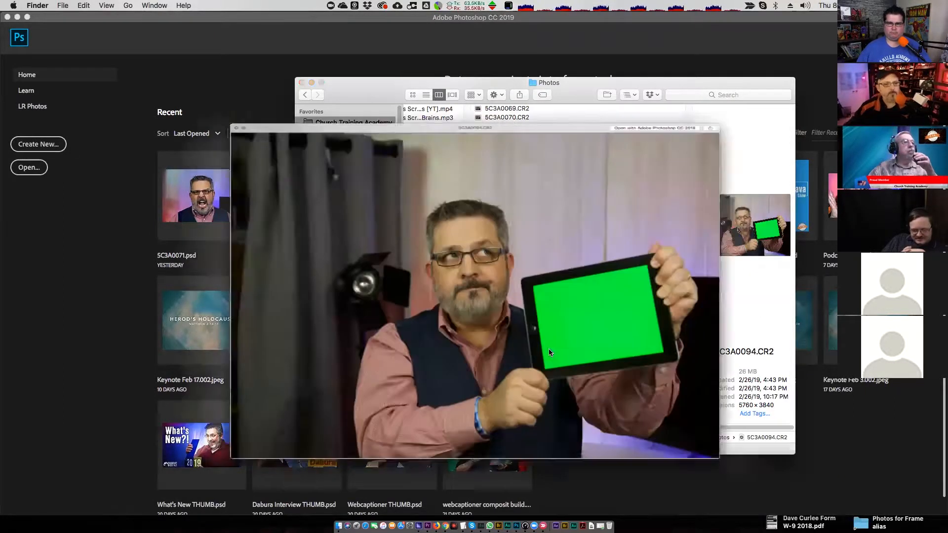
key(space)
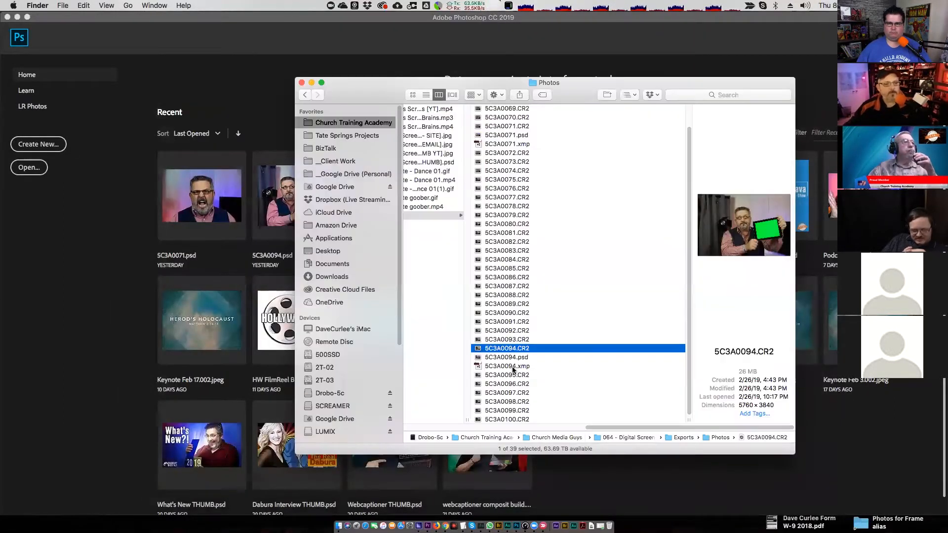
Move the 5C3A0094.xmp settings file to the trash and open 5C3A0094.CR2 in Photoshop's Camera Raw
right_click(511, 367)
click(541, 356)
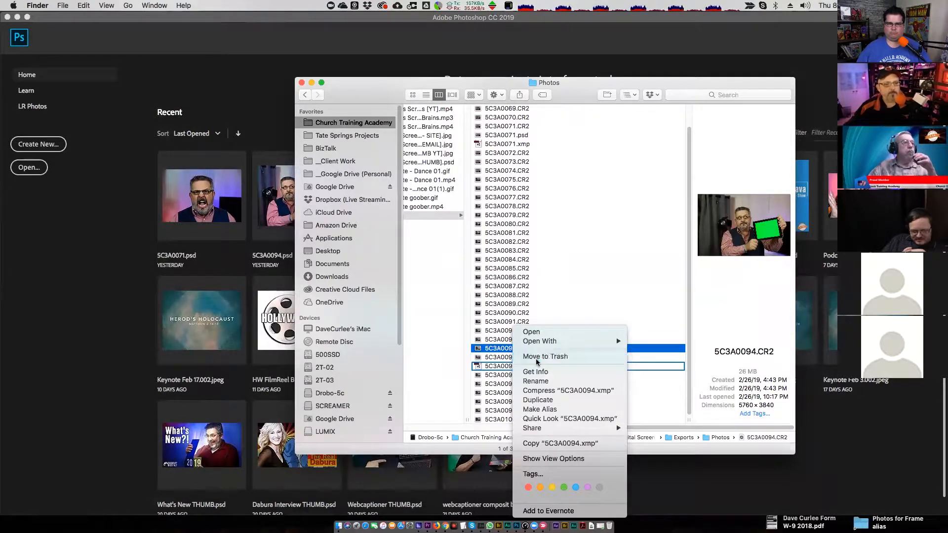
click(490, 358)
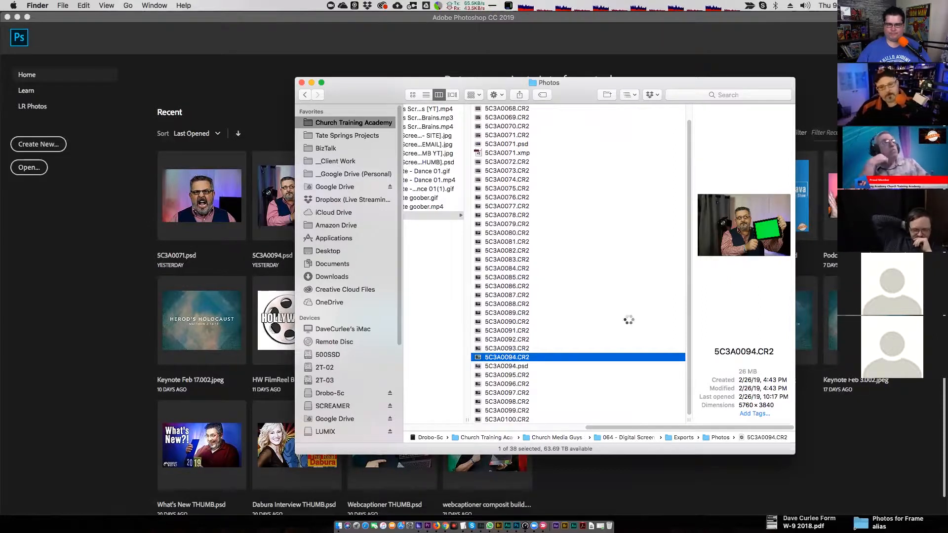
right_click(477, 357)
mouse_move(523, 322)
click(662, 323)
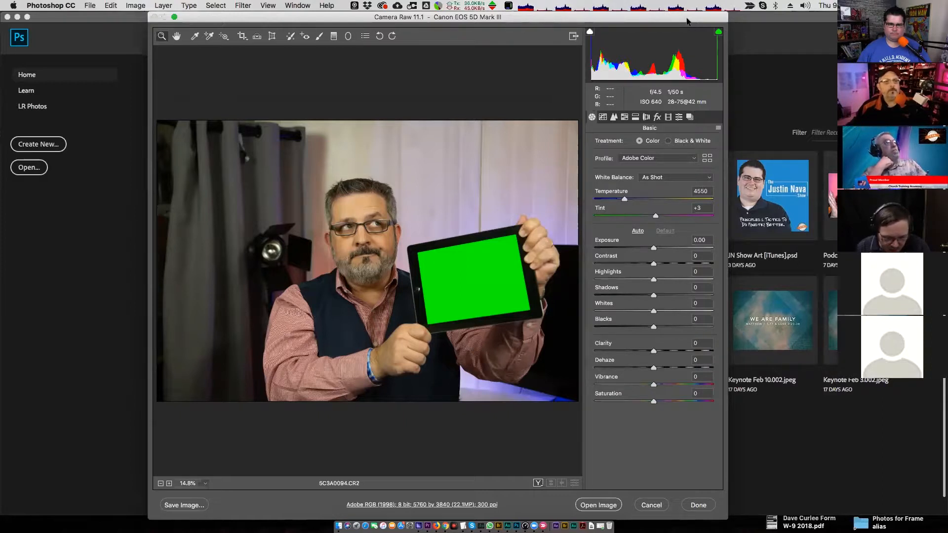
drag(686, 20, 687, 54)
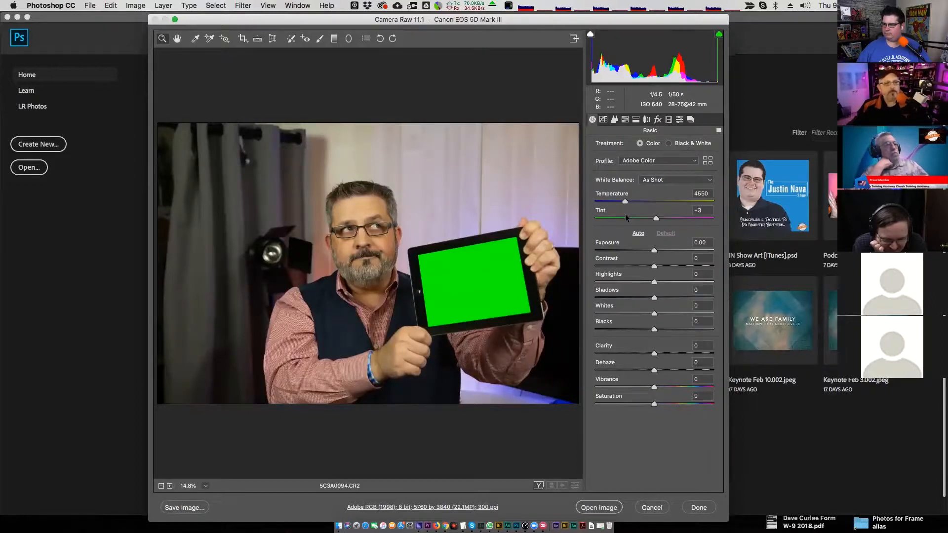
Try the Auto and Fluorescent white balance presets on the photo and return it to As Shot
click(662, 180)
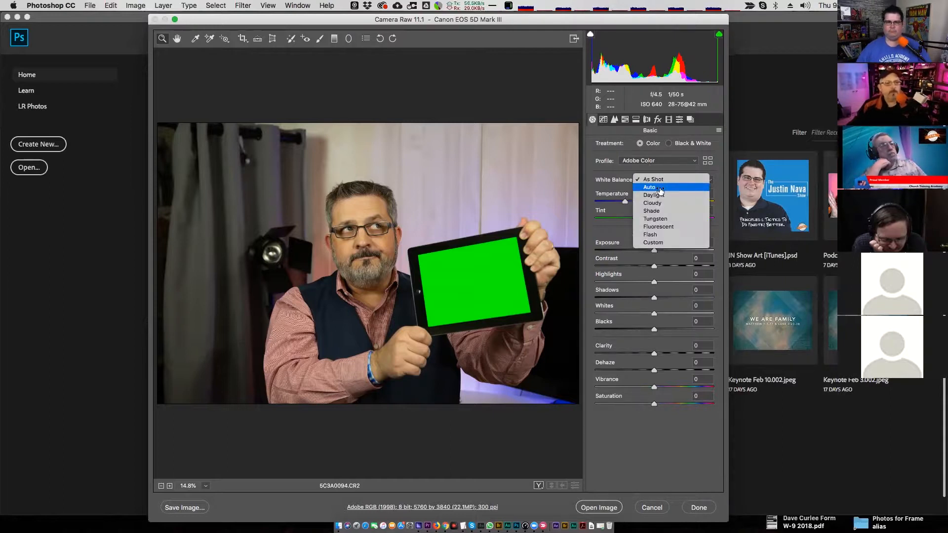
click(660, 188)
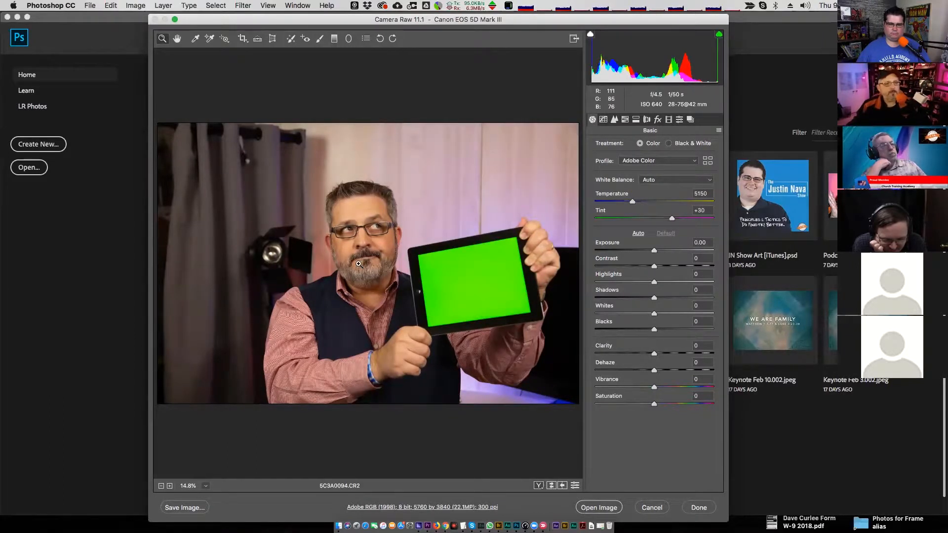
click(657, 180)
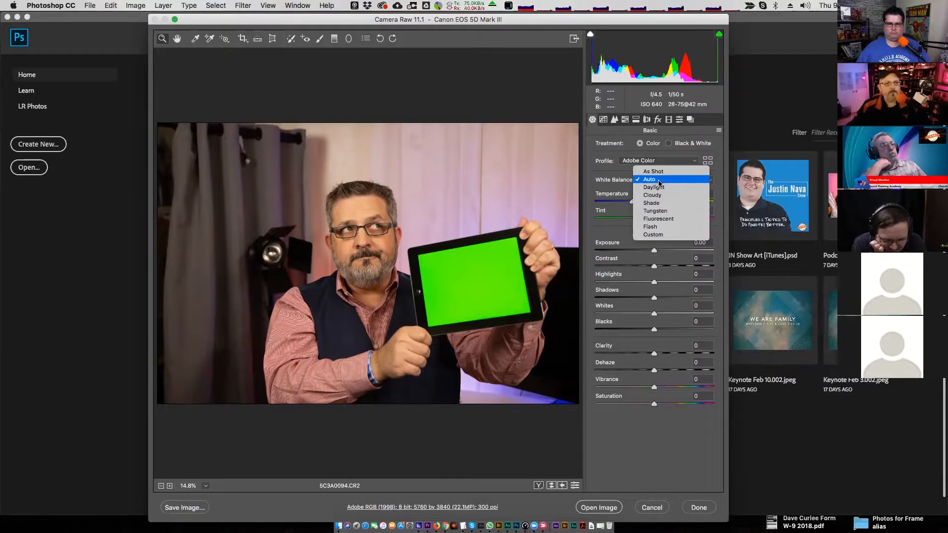
click(671, 219)
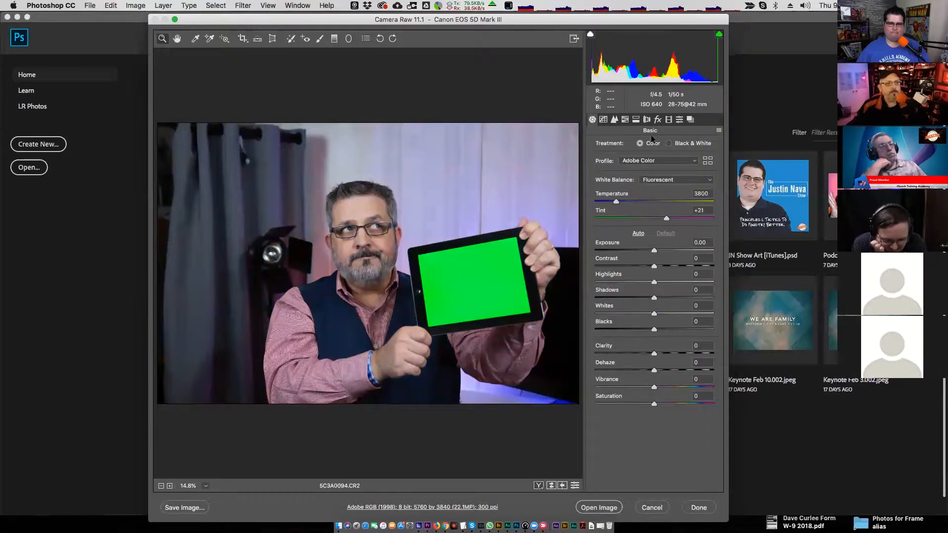
click(676, 179)
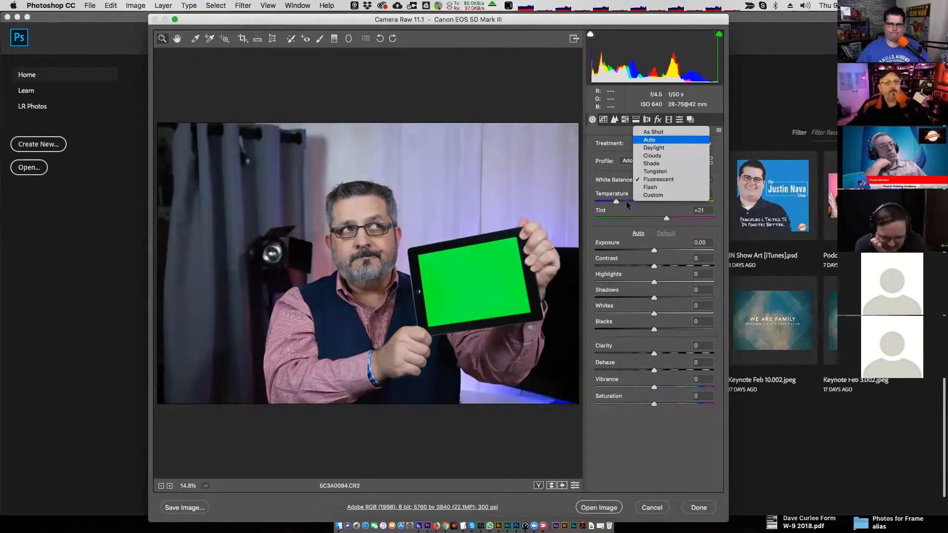
key(Return)
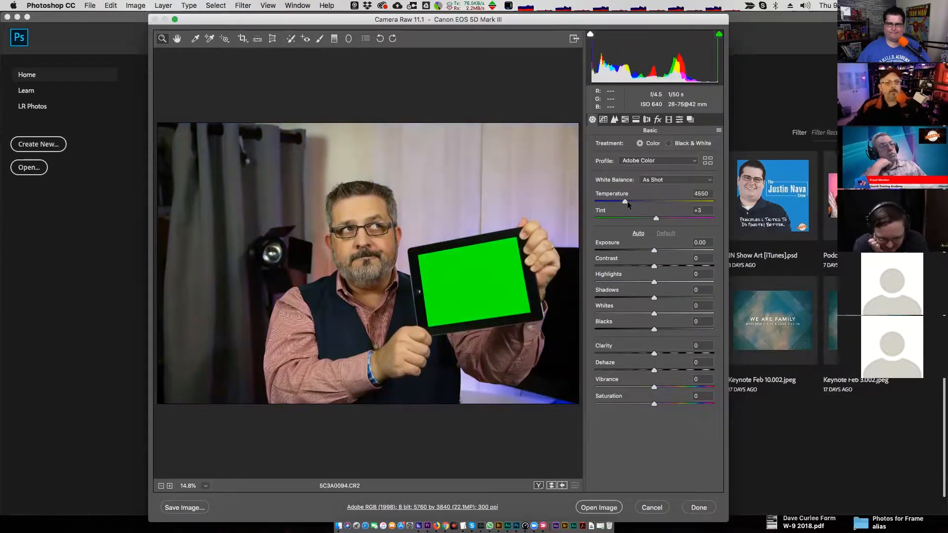
Adjust the photo's temperature to 4300 and tint to +6, with exposure at -0.05 and contrast at +1
mouse_move(626, 202)
mouse_down()
mouse_move(709, 202)
mouse_move(607, 202)
mouse_move(645, 202)
mouse_move(630, 202)
mouse_up()
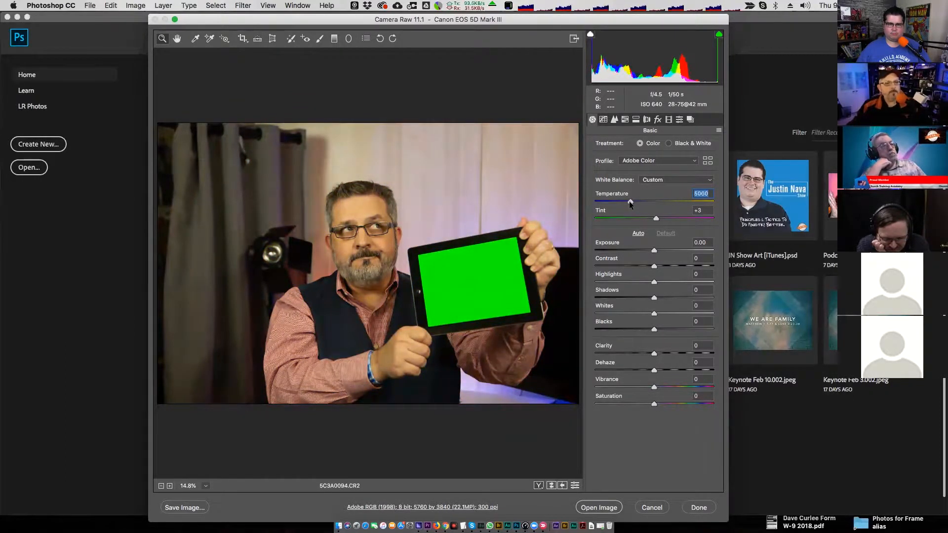
drag(629, 202, 623, 202)
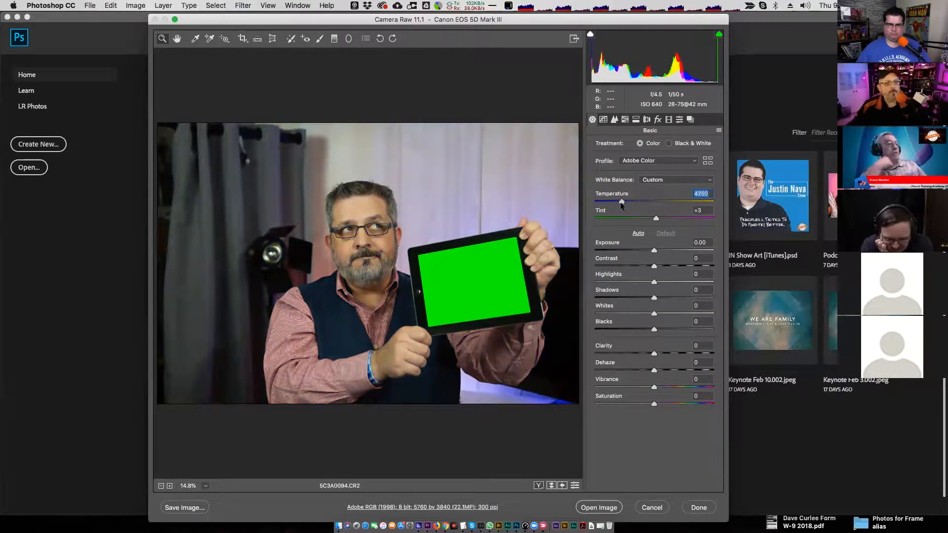
mouse_move(656, 220)
mouse_down()
mouse_move(668, 219)
mouse_move(656, 216)
mouse_up()
mouse_move(654, 251)
mouse_down()
mouse_move(608, 248)
mouse_move(681, 253)
mouse_move(646, 253)
mouse_move(658, 265)
mouse_up()
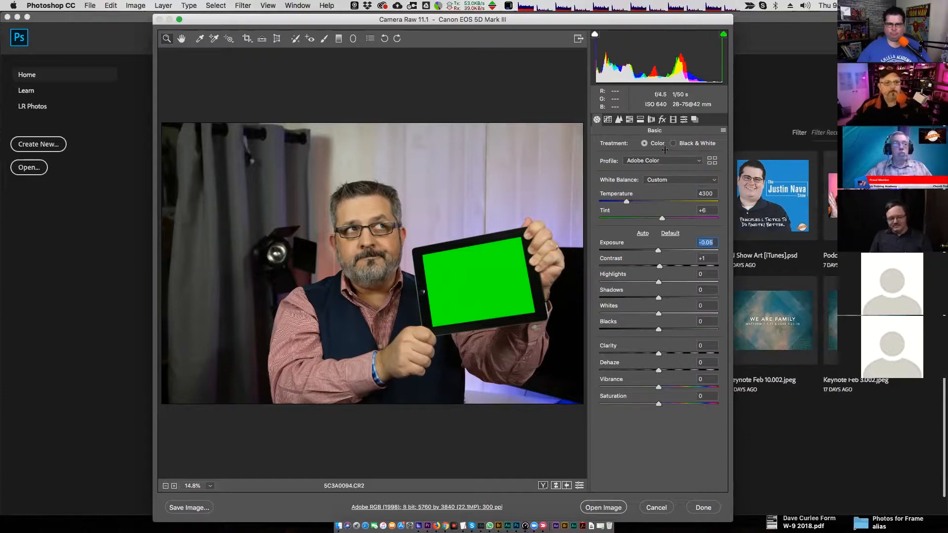
Cancel the Camera Raw session for 5C3A0094.CR2, discarding its adjustments
drag(689, 21, 693, 23)
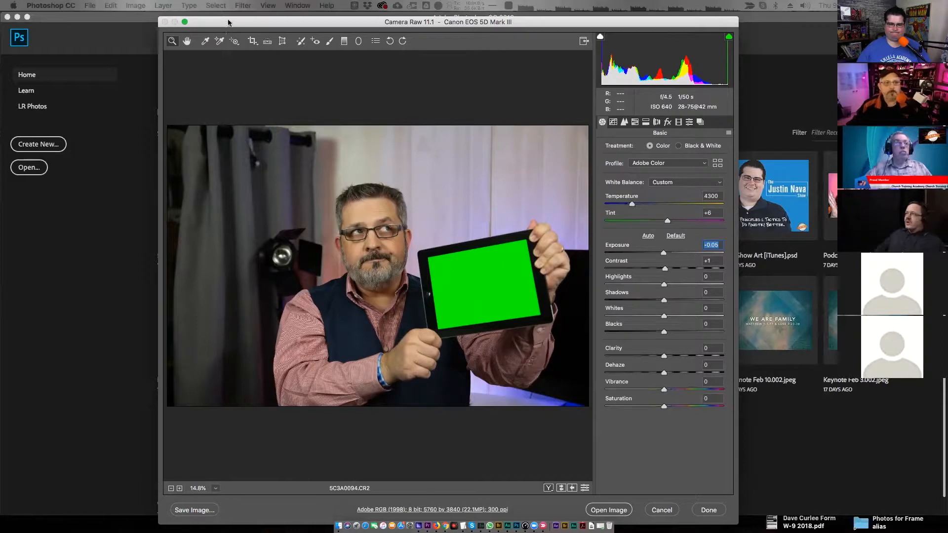
key(super+Tab)
key(super+Tab)
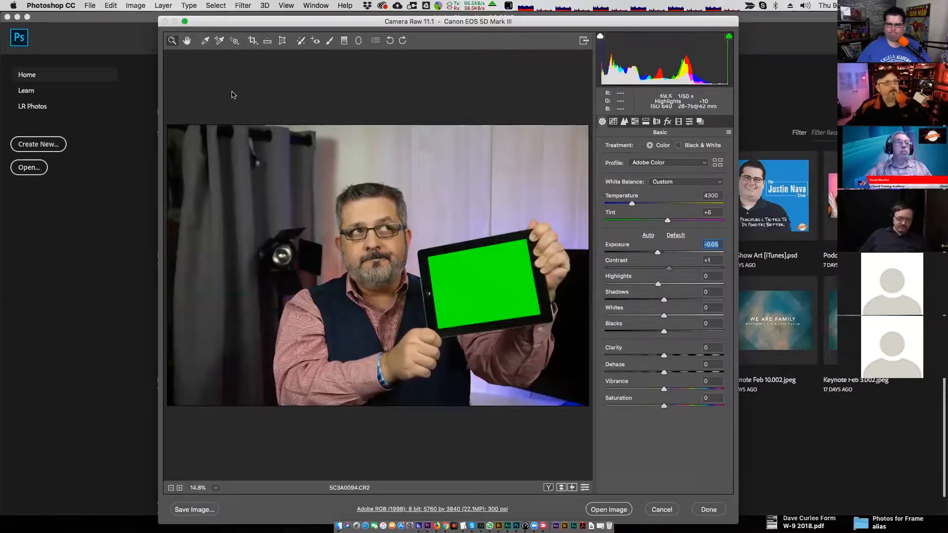
key(Escape)
click(302, 199)
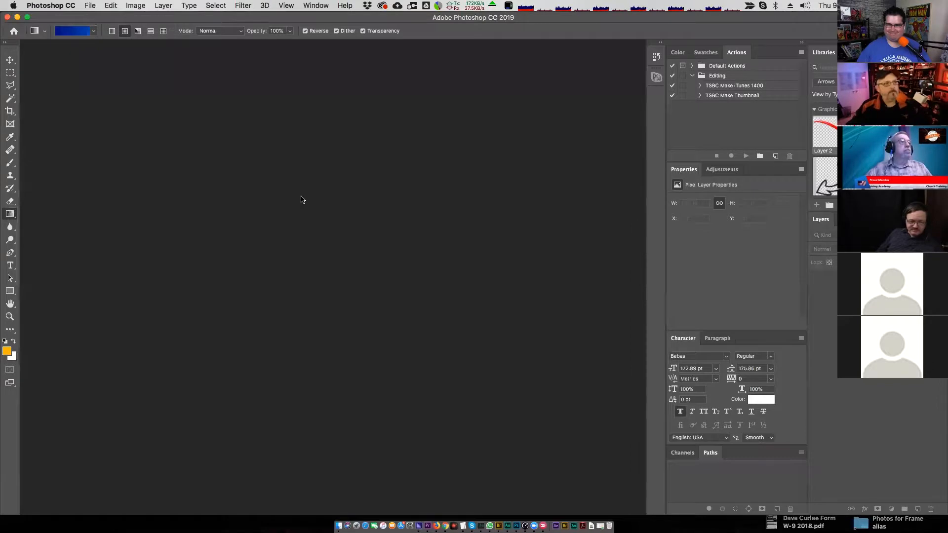
Try to reopen 5C3A0094.CR2 in Photoshop from the Photos folder in Finder
key(super+Tab)
key(super+Tab)
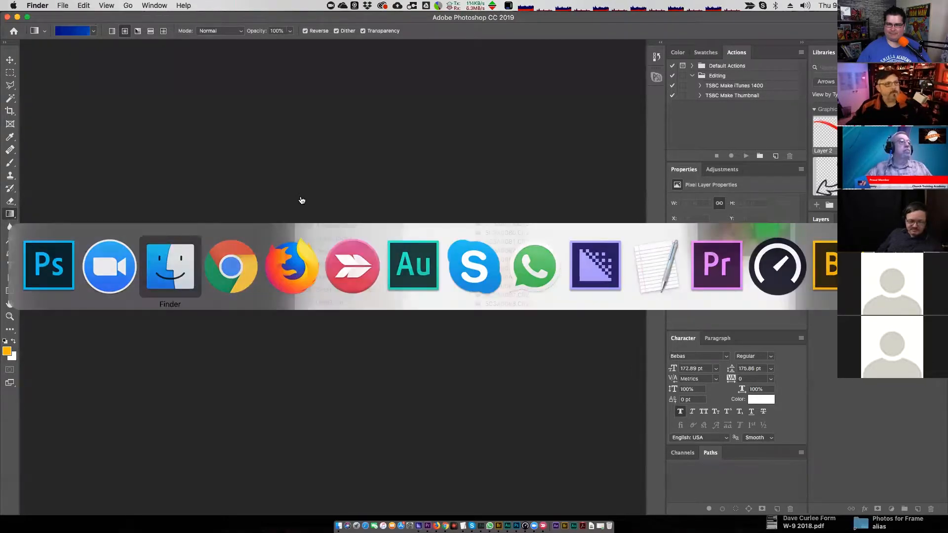
double_click(477, 357)
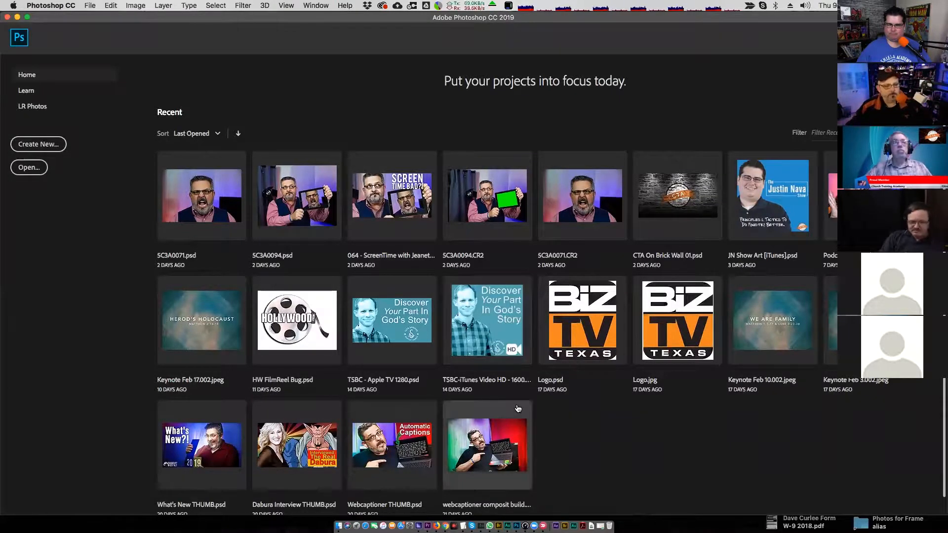
key(super+Tab)
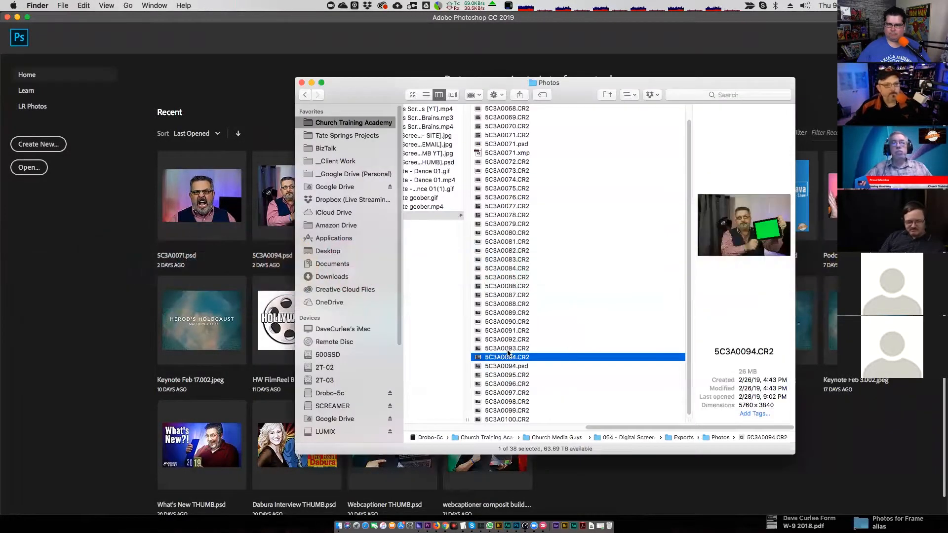
key(super+Tab)
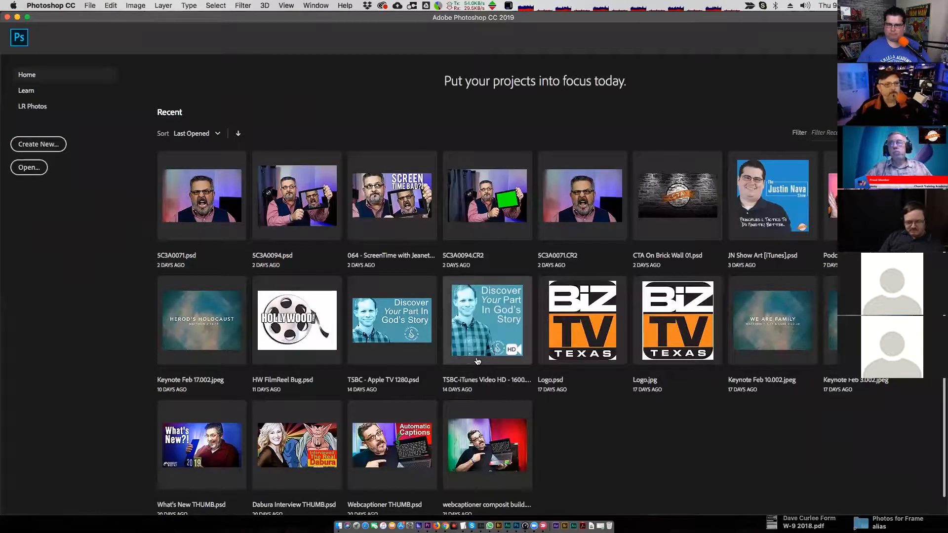
click(339, 526)
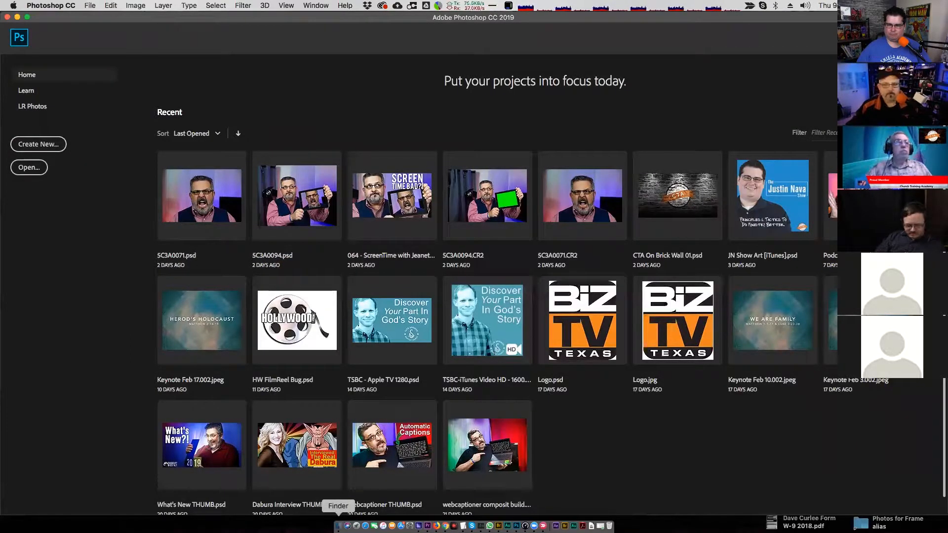
right_click(481, 356)
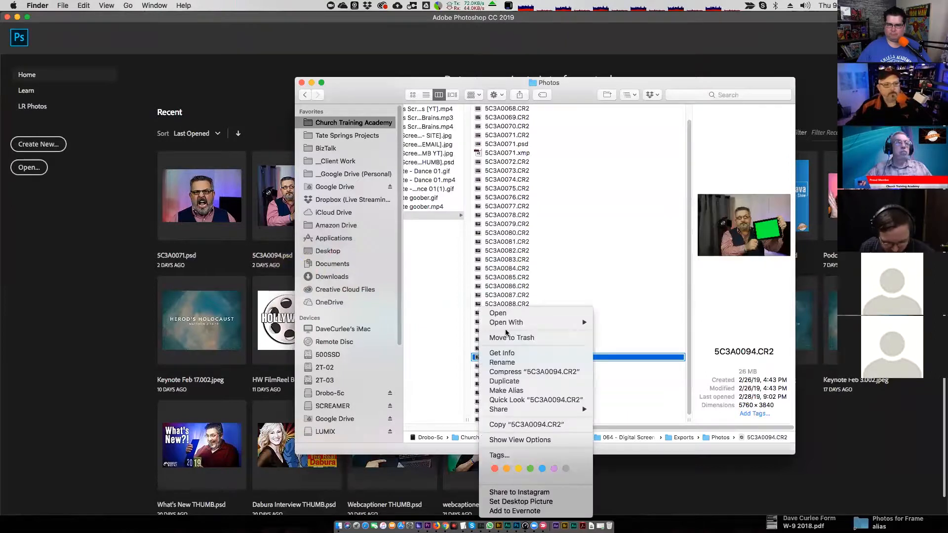
mouse_move(507, 326)
click(614, 323)
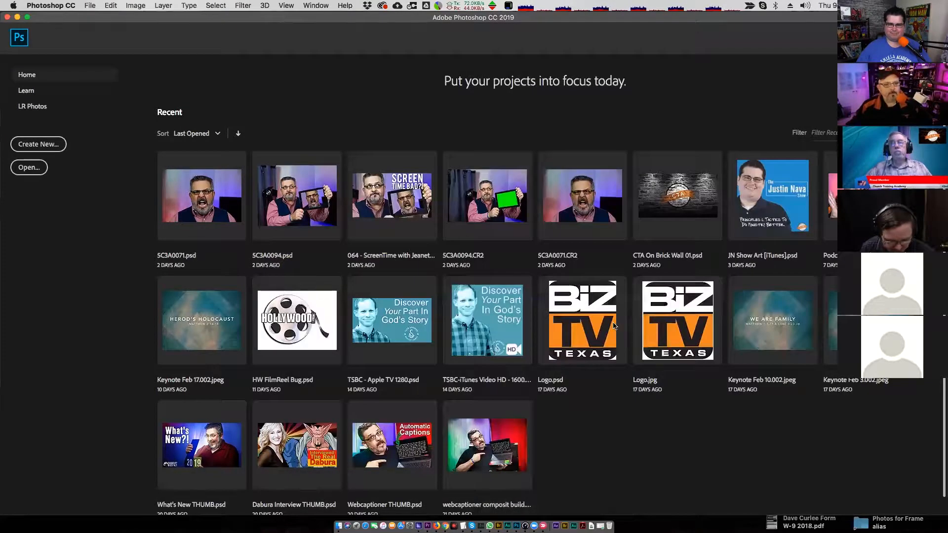
Quit Photoshop and clear the browser and Adobe Bridge windows off the desktop
click(67, 6)
click(72, 100)
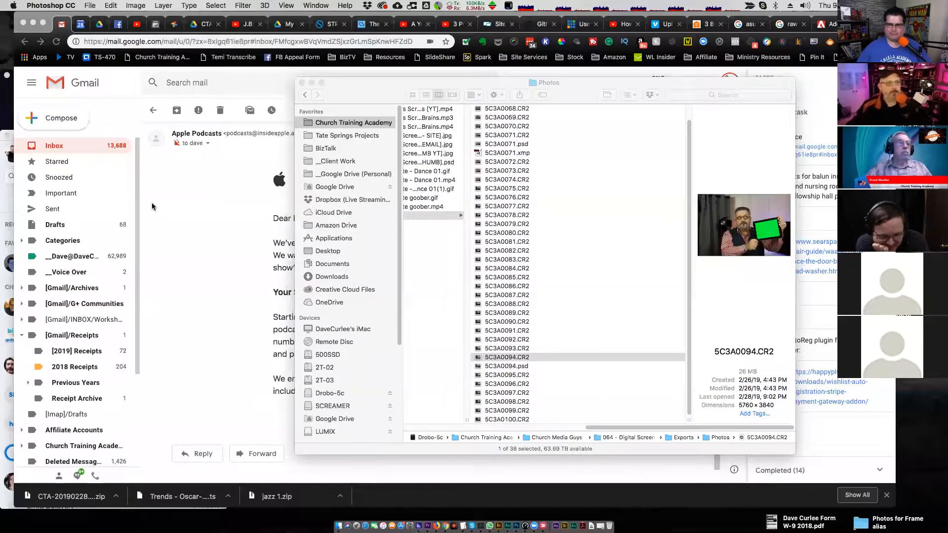
click(33, 24)
click(233, 41)
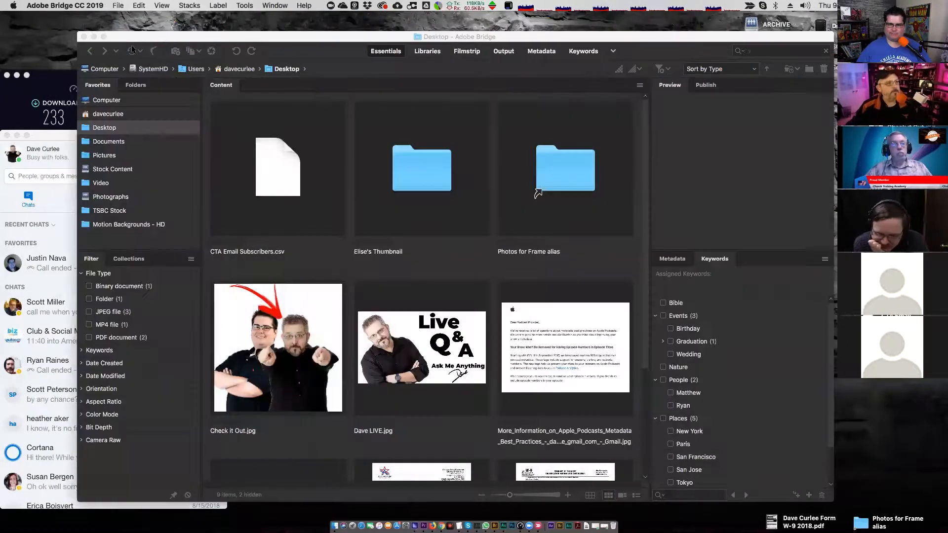
click(62, 5)
click(59, 102)
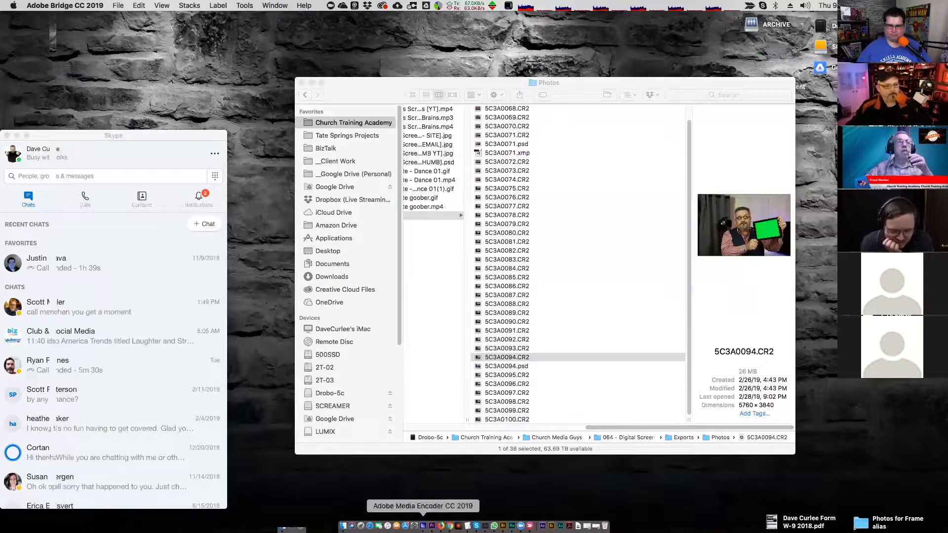
Open 5C3A0094.CR2 from the Photos folder with Photoshop and move the Finder window aside
right_click(517, 356)
mouse_move(542, 324)
click(684, 323)
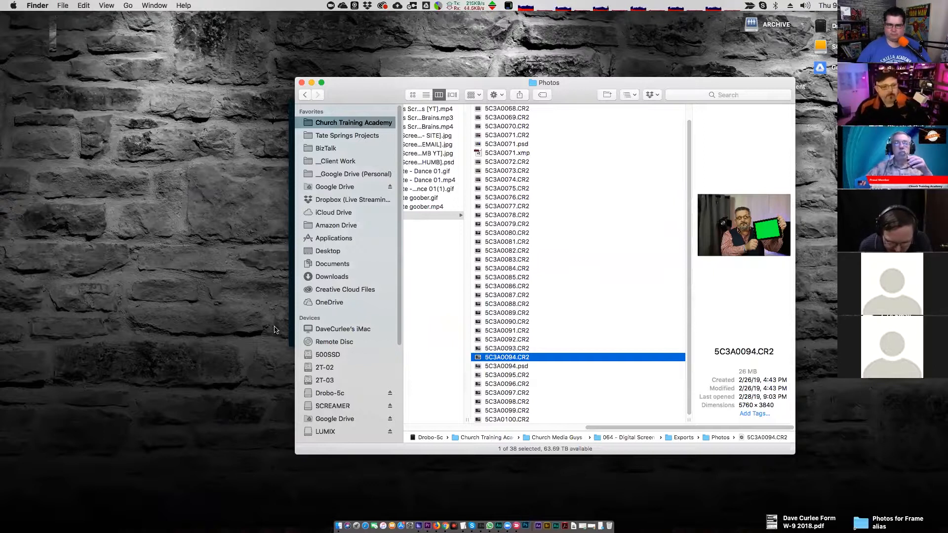
drag(380, 93, 387, 97)
drag(486, 171, 478, 93)
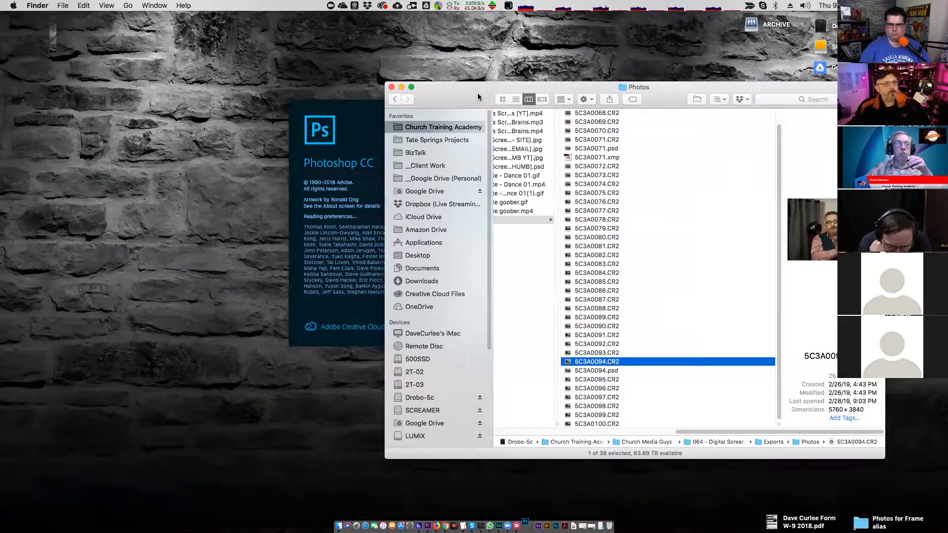
mouse_move(478, 93)
mouse_down()
mouse_move(510, 372)
mouse_move(531, 170)
mouse_move(488, 83)
mouse_move(496, 183)
mouse_move(487, 86)
mouse_up()
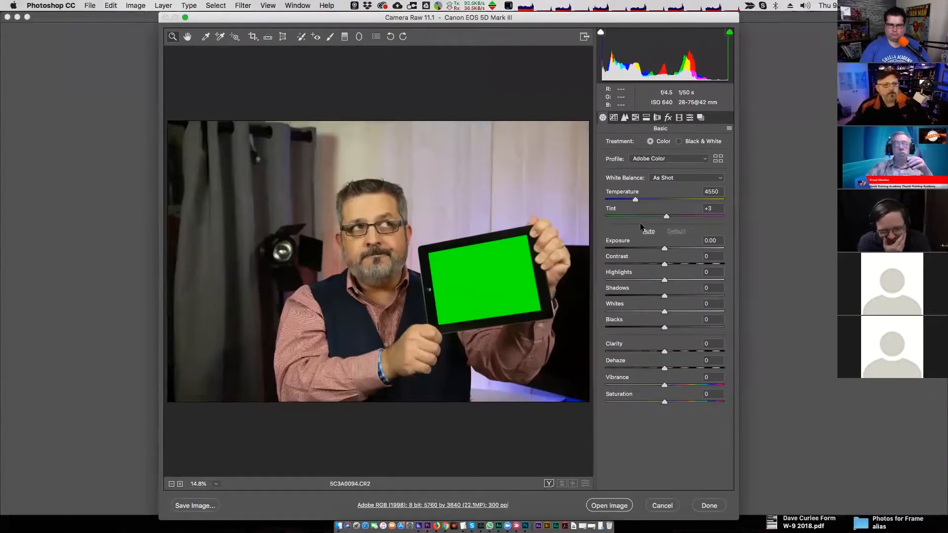
Set the photo's temperature to 4150, tint +17, exposure +0.20, contrast +8, highlights -18 and shadows -6 in Camera Raw
drag(635, 199, 675, 216)
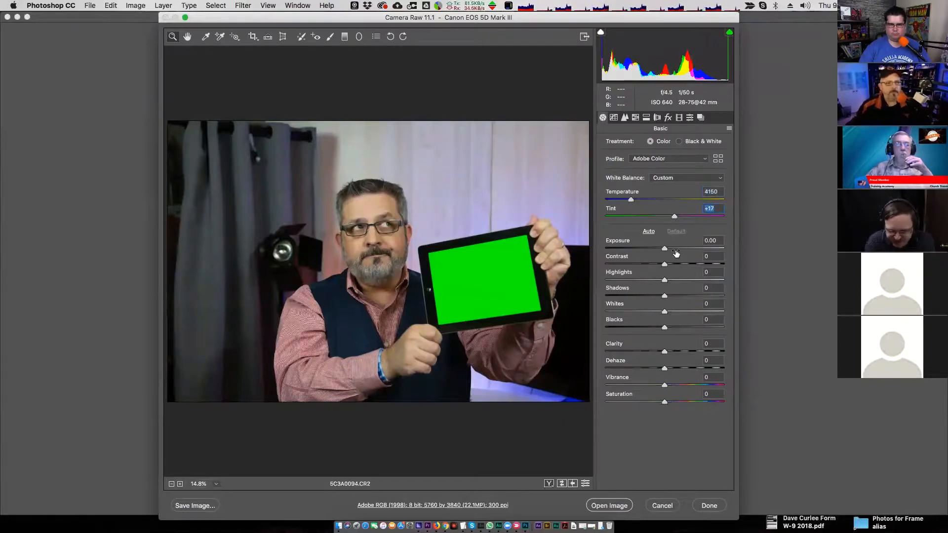
drag(665, 248, 696, 280)
drag(636, 357, 660, 390)
mouse_move(665, 296)
mouse_down()
mouse_move(645, 296)
mouse_move(660, 296)
mouse_up()
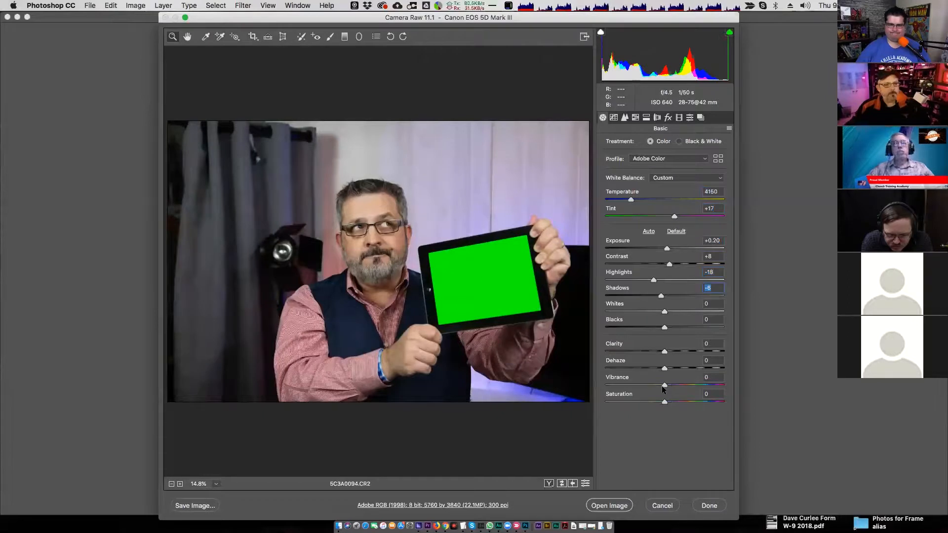
Set the photo's clarity to +8 and vibrance to +53, and raise the sharpening amount to 47
drag(664, 351, 670, 351)
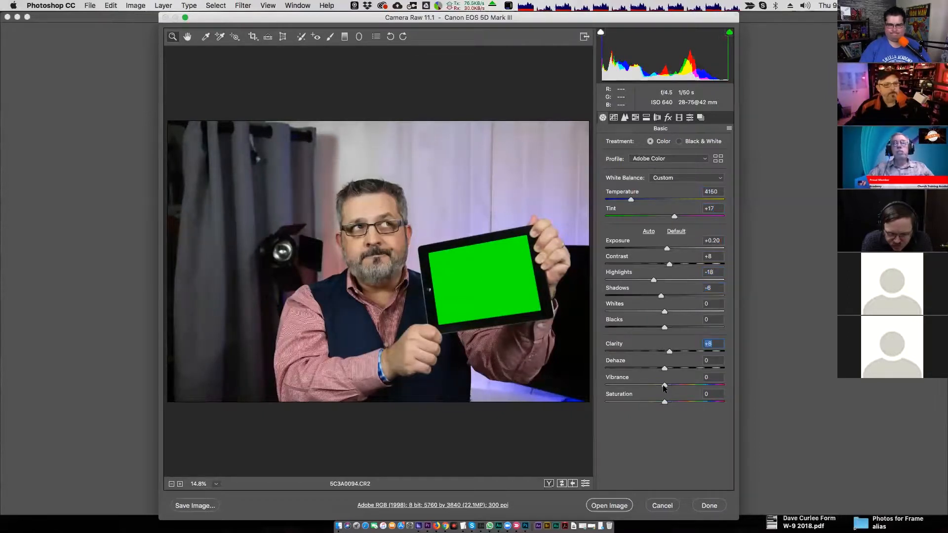
drag(664, 385, 694, 384)
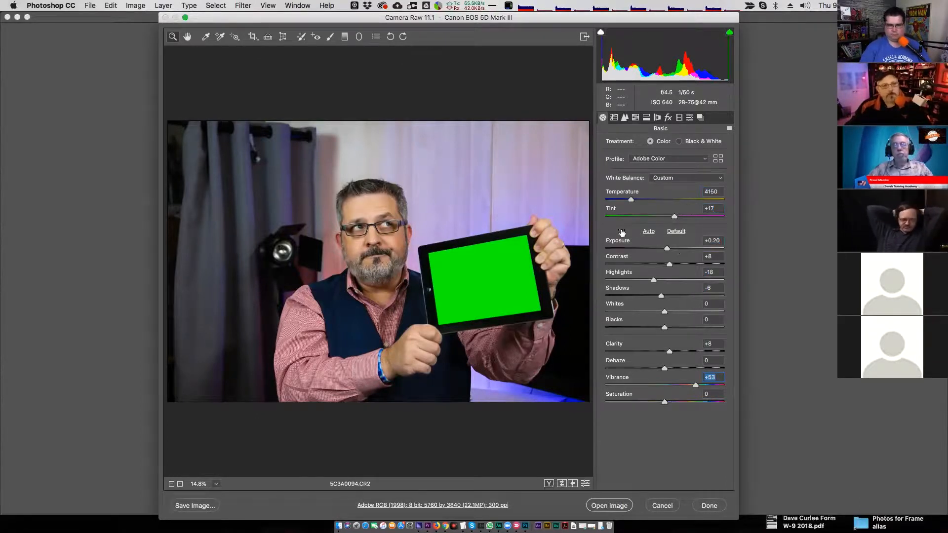
click(624, 119)
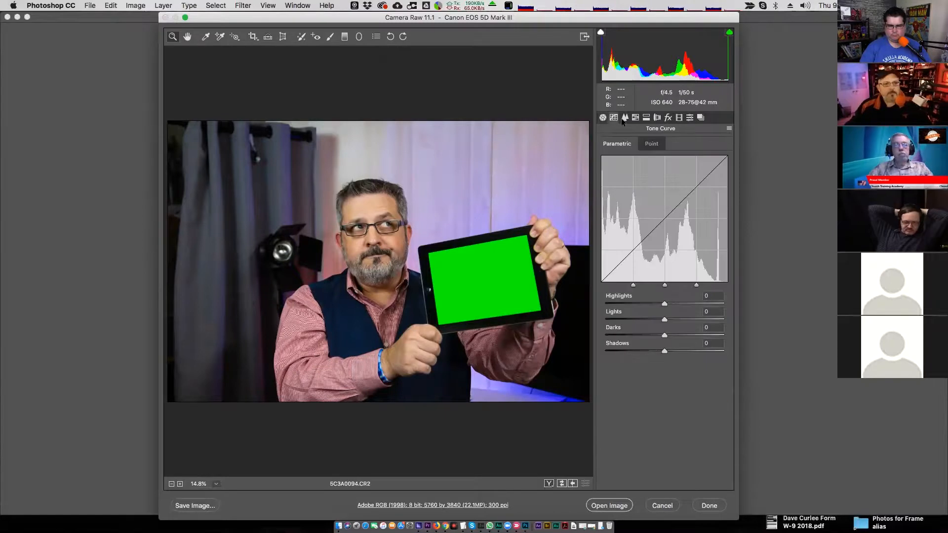
click(624, 118)
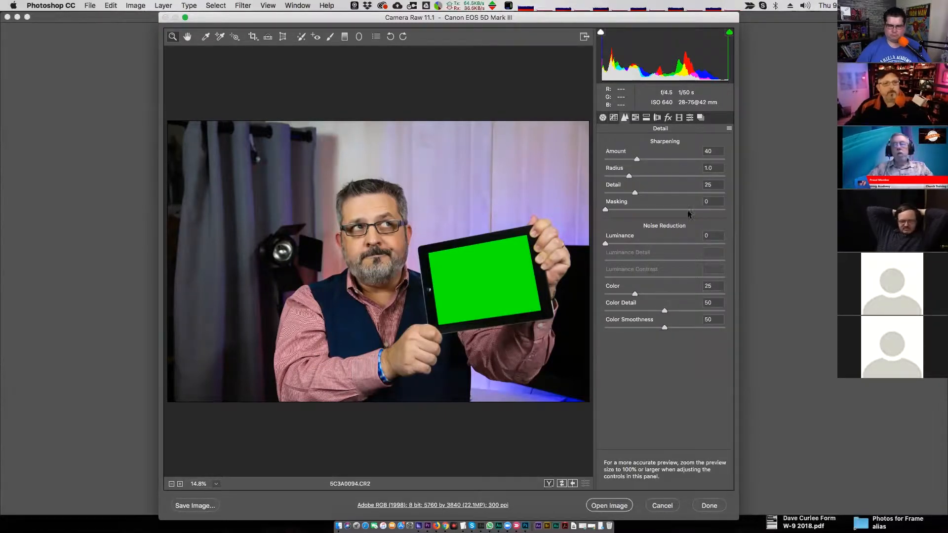
drag(637, 159, 642, 159)
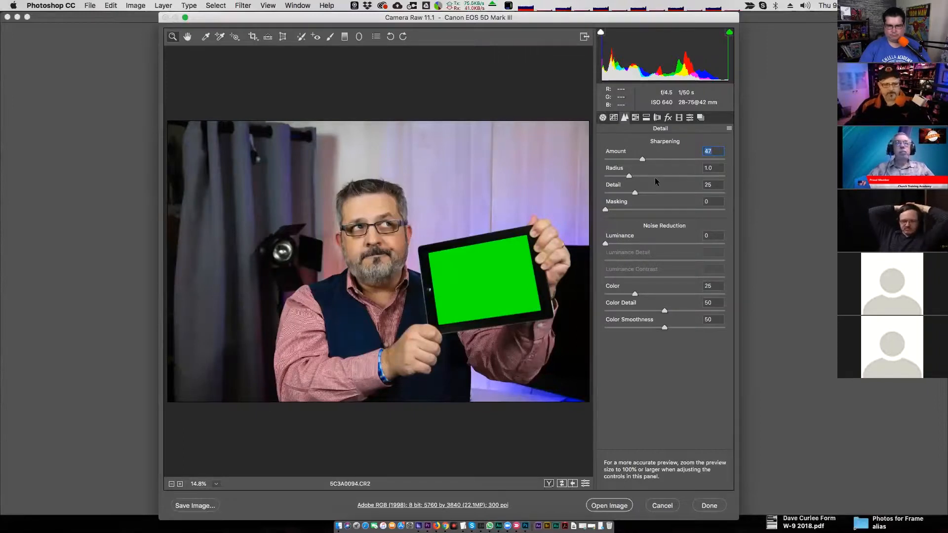
Darken the skin tones in the HSL adjustments by setting luminance to -33 for reds and -34 for oranges
key(super+alt+4)
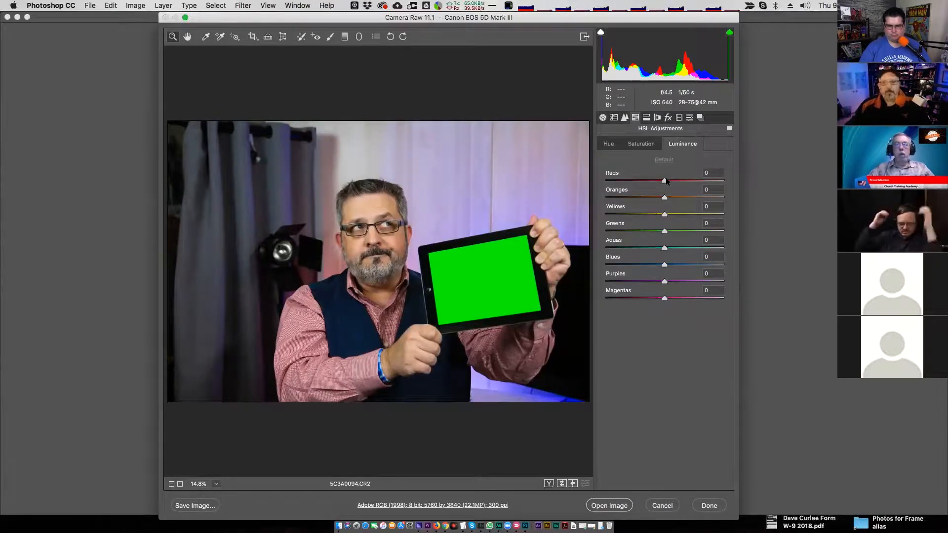
drag(664, 180, 641, 185)
drag(636, 183, 674, 199)
click(645, 199)
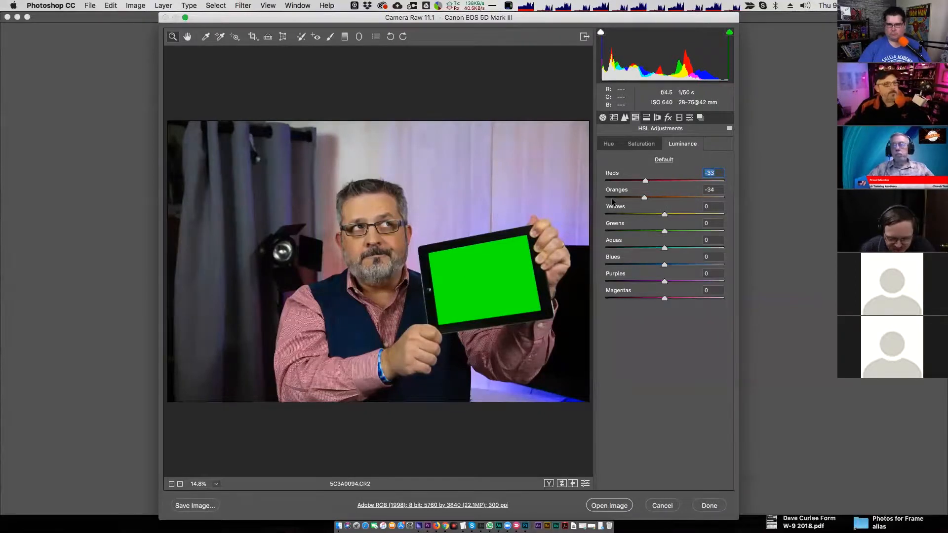
Try an oranges luminance of -93 before settling on -10, and set the yellows luminance to -2
mouse_move(644, 197)
mouse_down()
mouse_move(660, 197)
mouse_move(628, 197)
mouse_move(661, 197)
mouse_move(609, 199)
mouse_up()
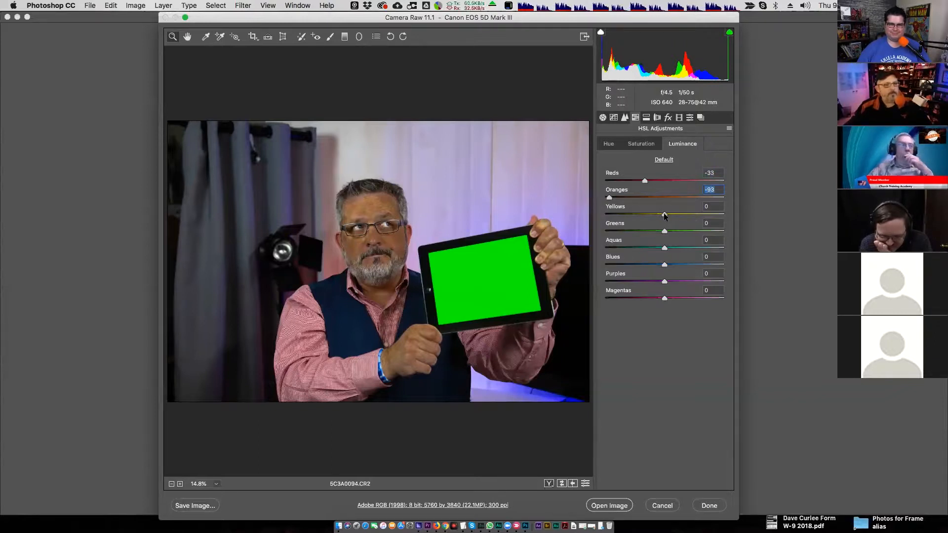
drag(690, 214, 663, 214)
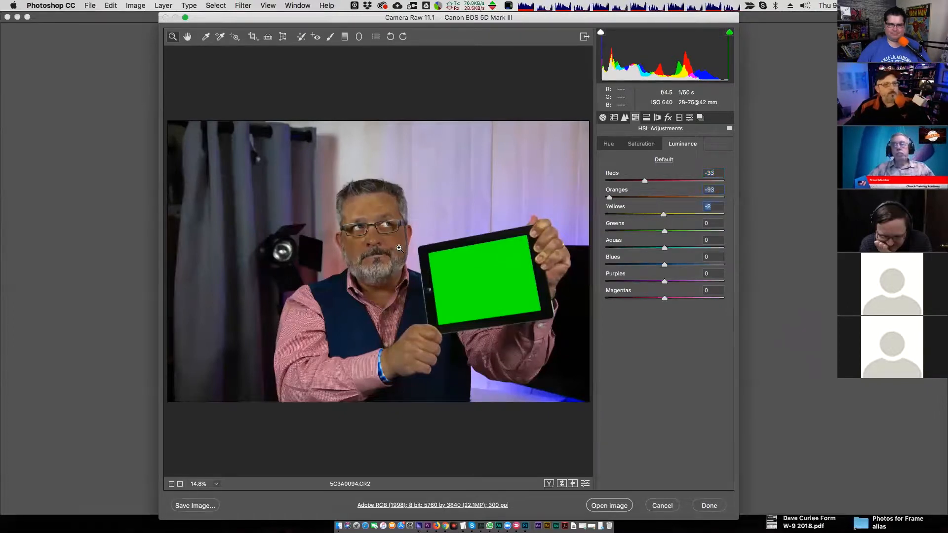
drag(609, 197, 654, 197)
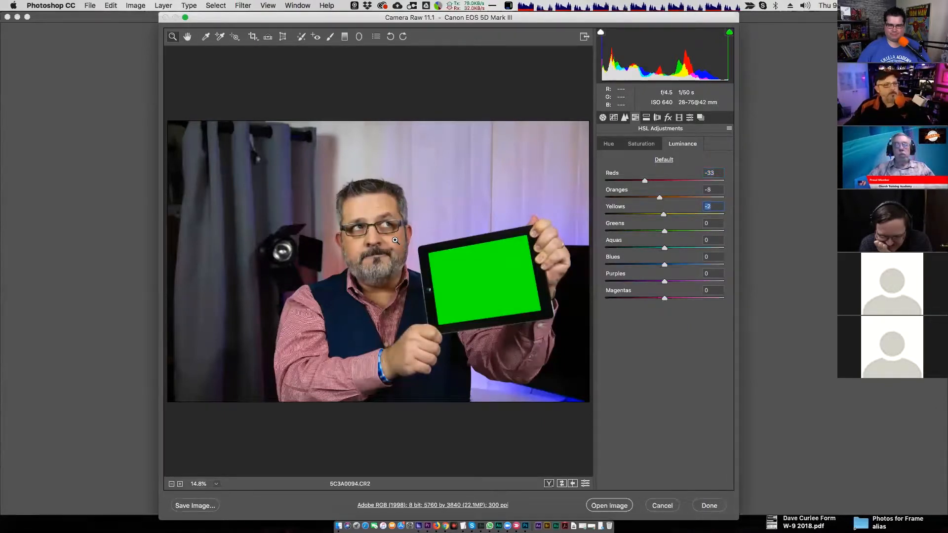
key(shift+Tab)
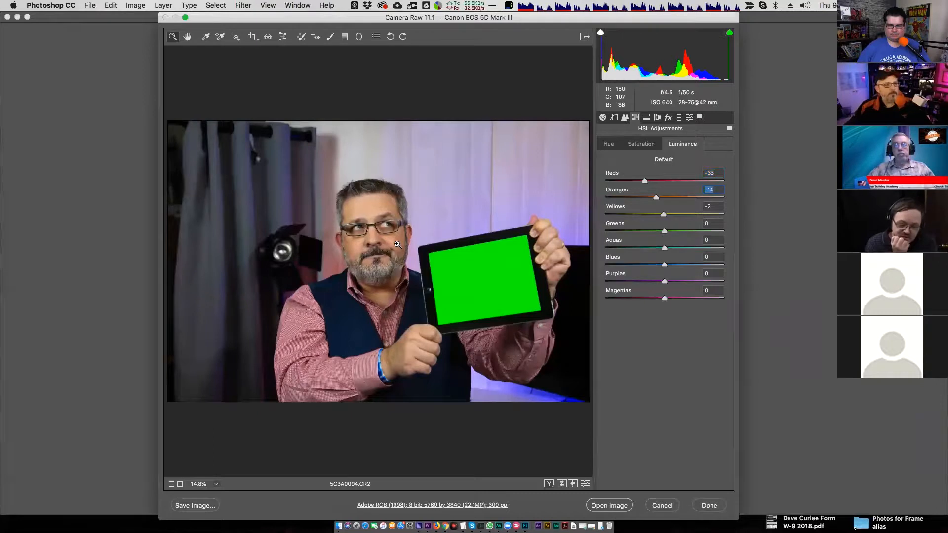
click(397, 246)
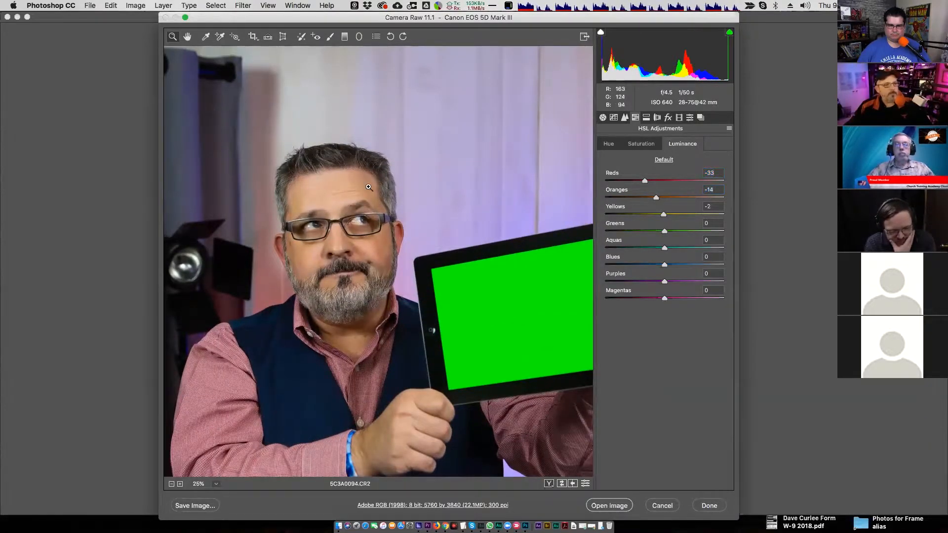
click(659, 197)
mouse_move(659, 196)
mouse_down()
mouse_move(648, 195)
mouse_move(657, 197)
mouse_up()
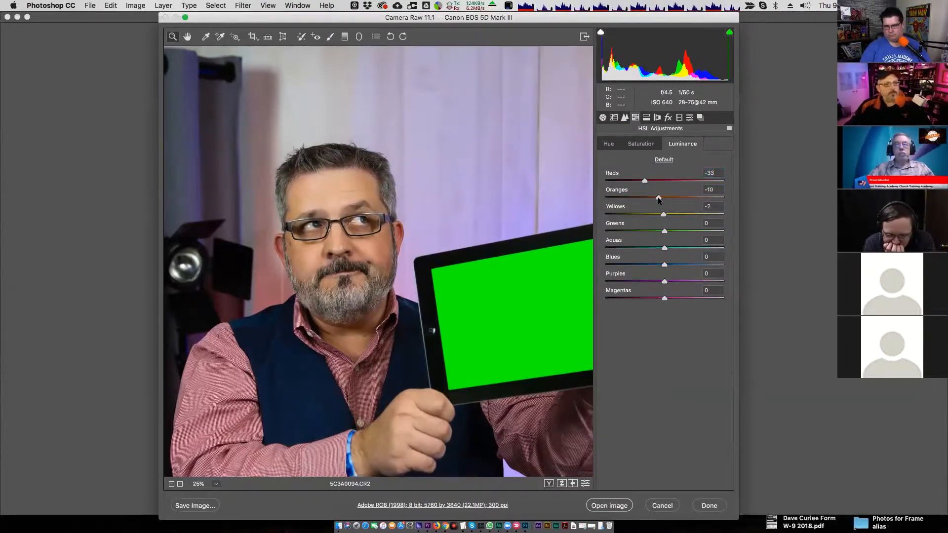
Set the greens luminance to -69 and the aquas luminance to +14, checking the whole photo and the face
drag(665, 231, 668, 232)
click(668, 231)
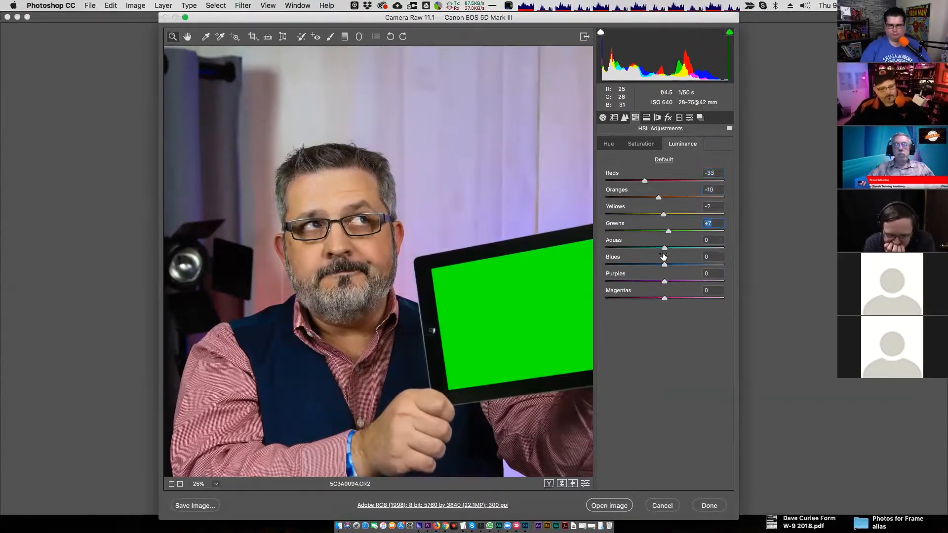
key(super+minus)
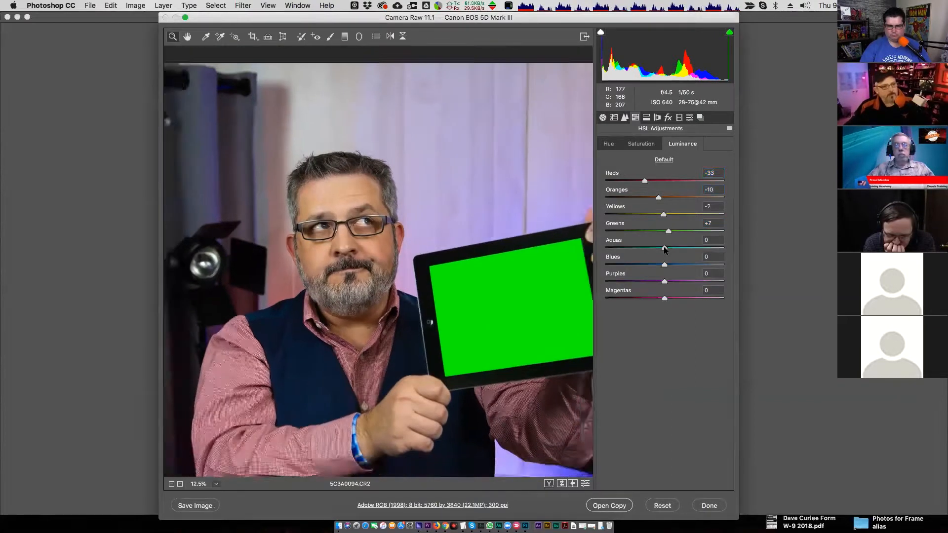
drag(668, 231, 623, 231)
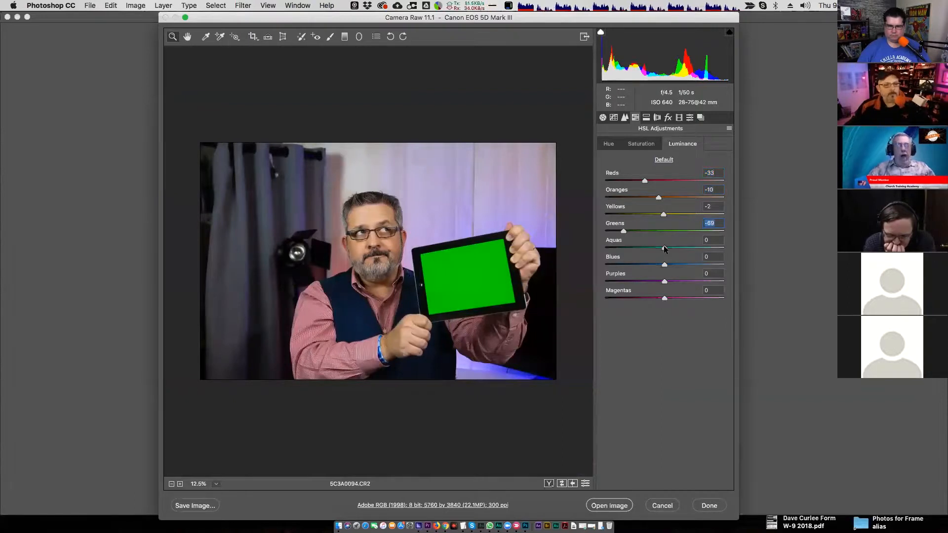
drag(671, 247, 673, 248)
click(384, 237)
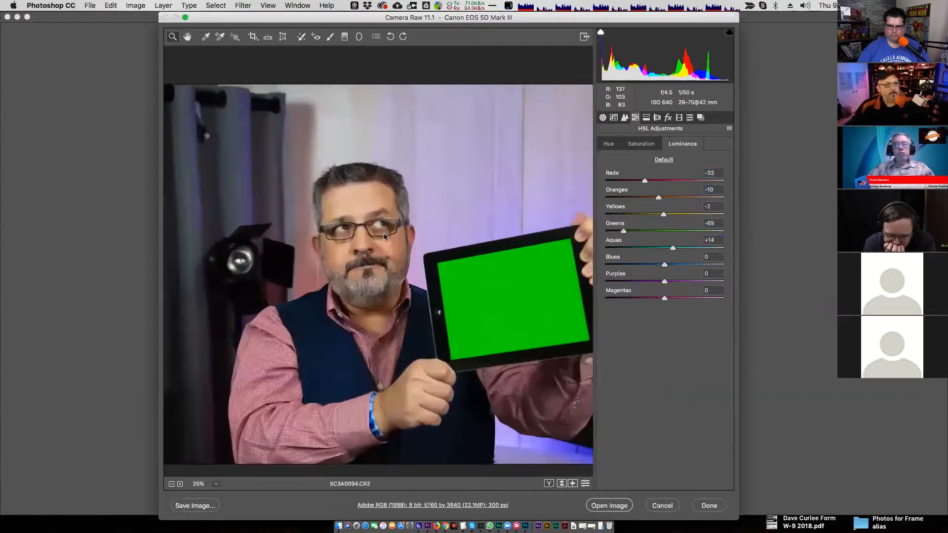
Set the HSL luminance to -11 for aquas, -8 for blues and -69 for purples, judging the effect on the face
click(373, 269)
click(359, 311)
click(347, 353)
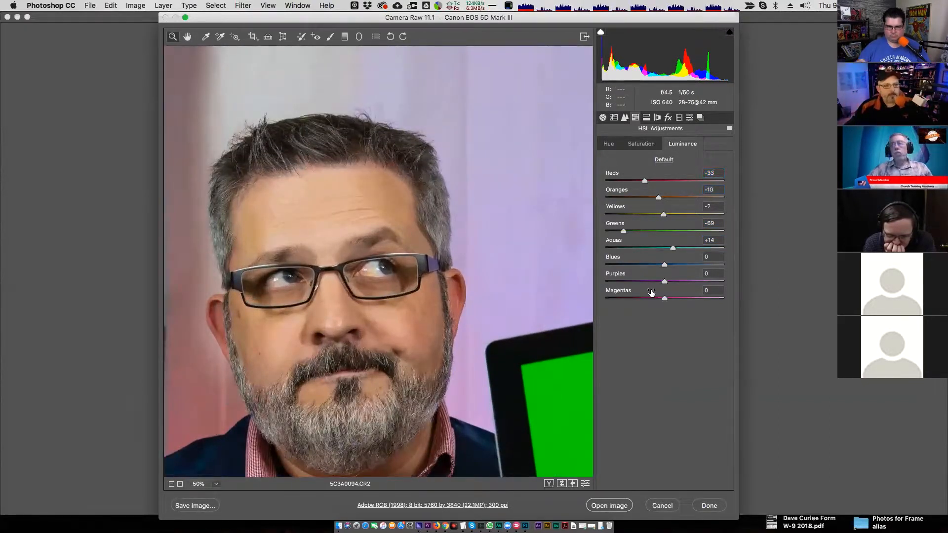
drag(672, 247, 623, 280)
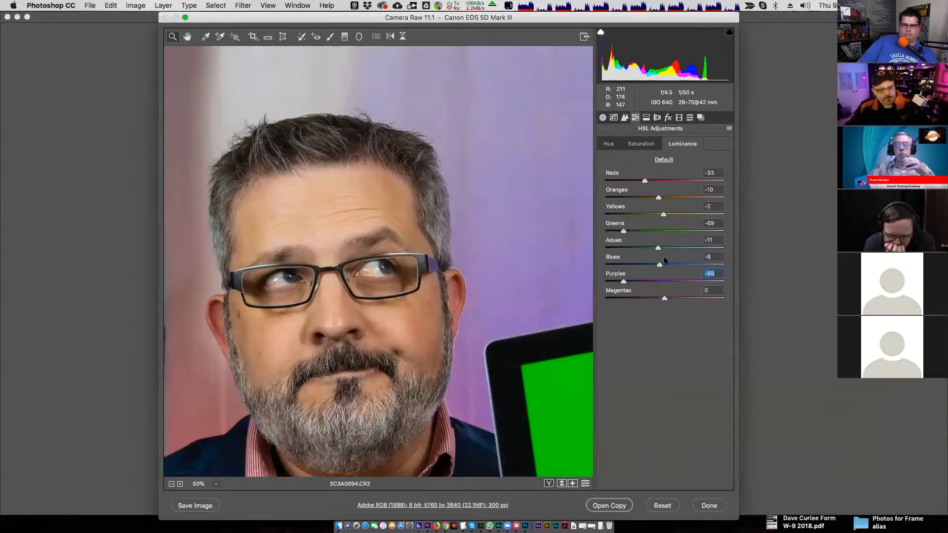
Judging the whole photo, set the luminance to -47 for magentas, -41 for purples and -15 for reds
alt+click(342, 304)
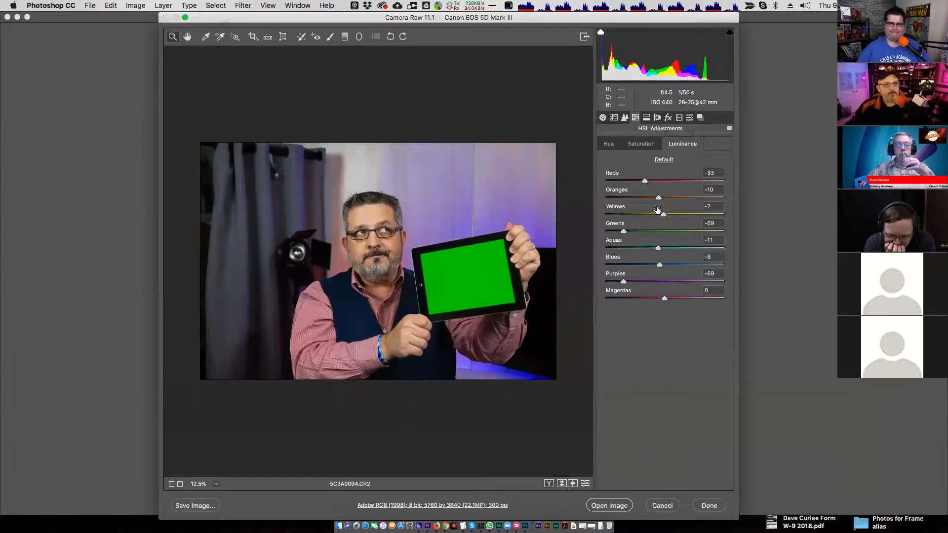
mouse_move(665, 299)
mouse_down()
mouse_move(624, 298)
mouse_move(683, 298)
mouse_move(614, 298)
mouse_move(637, 299)
mouse_move(625, 281)
mouse_move(666, 281)
mouse_move(640, 281)
mouse_up()
drag(641, 179, 653, 181)
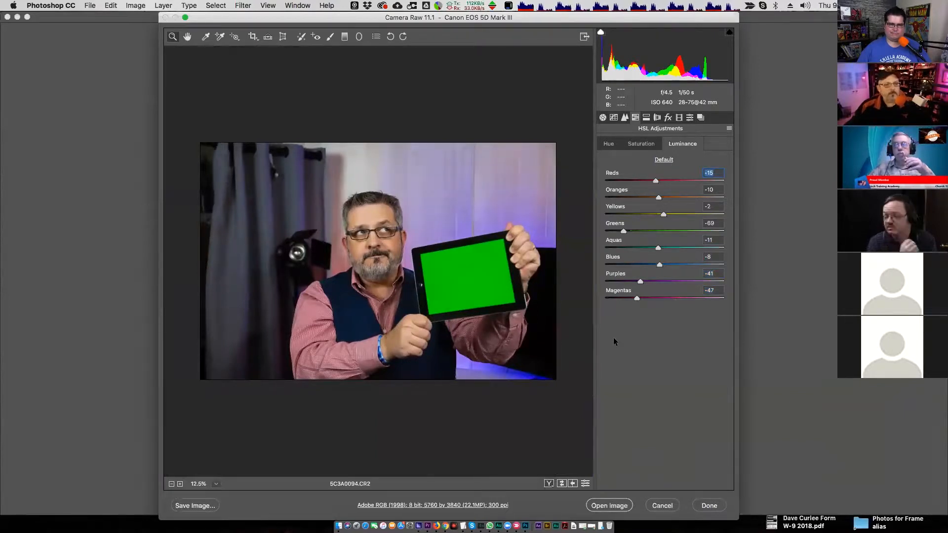
Look through the Split Toning and Lens Corrections settings and try a grain amount of 39 in Effects
click(646, 118)
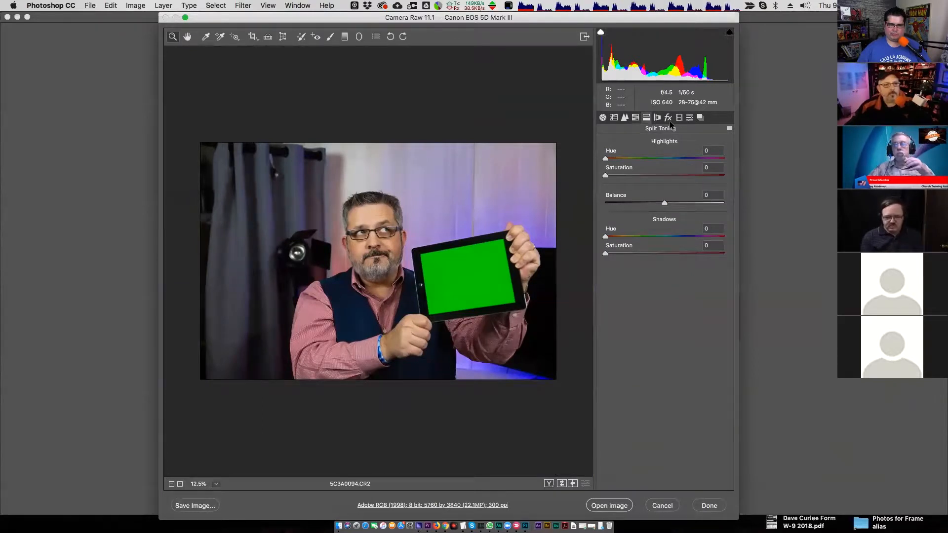
click(658, 118)
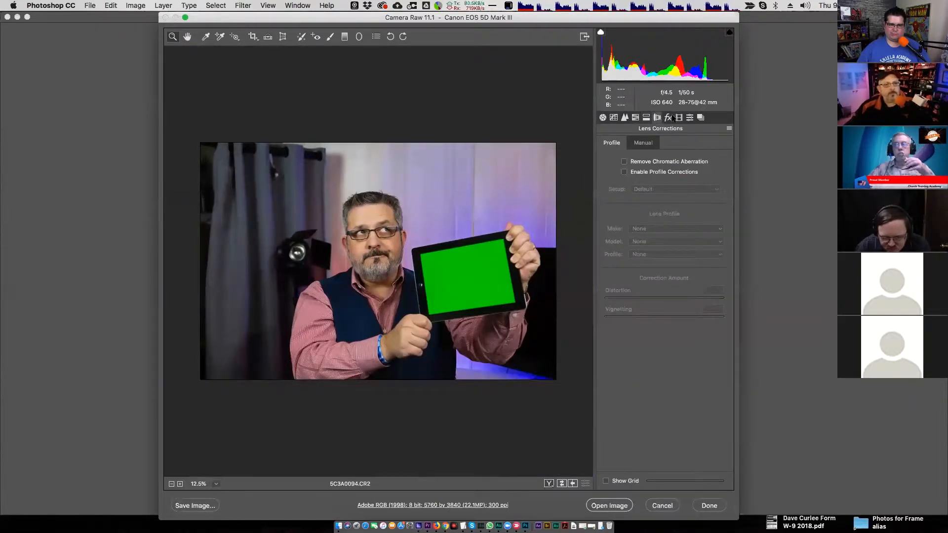
click(669, 117)
drag(605, 163, 658, 164)
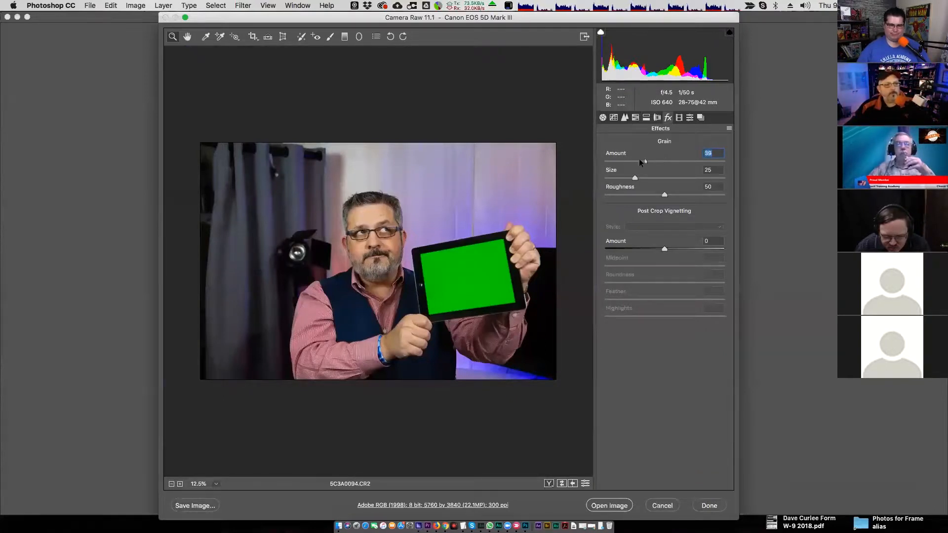
Set the shadows tint to -1 in the Calibration settings and open the developed photo in Photoshop
click(679, 118)
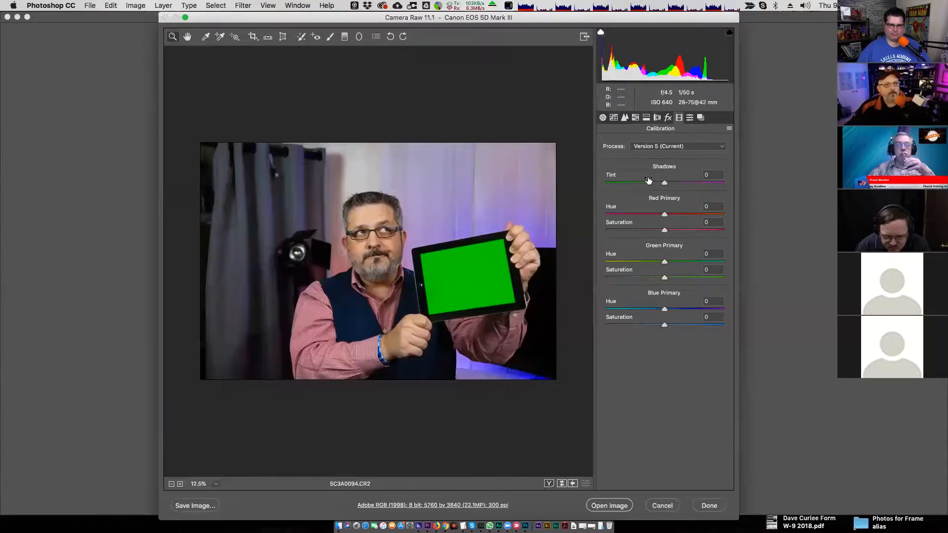
drag(664, 182, 680, 419)
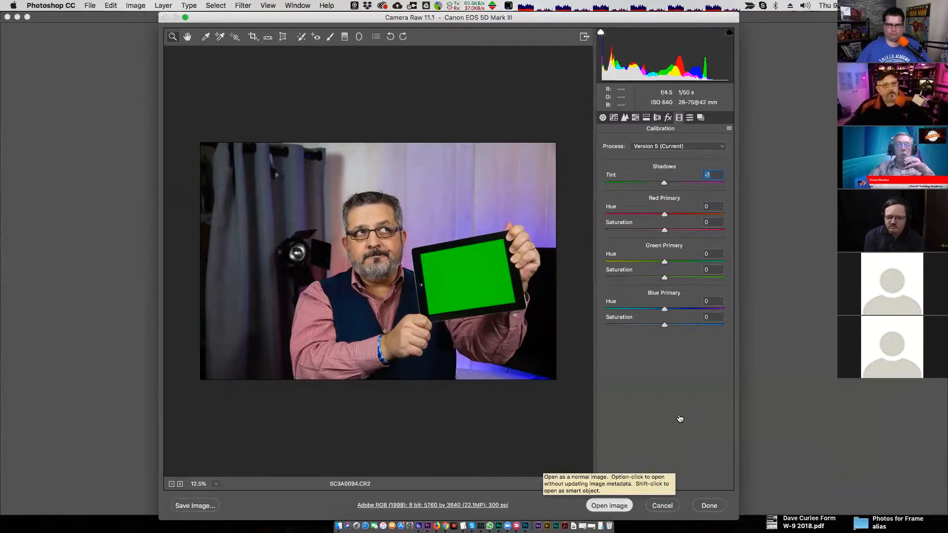
key(Return)
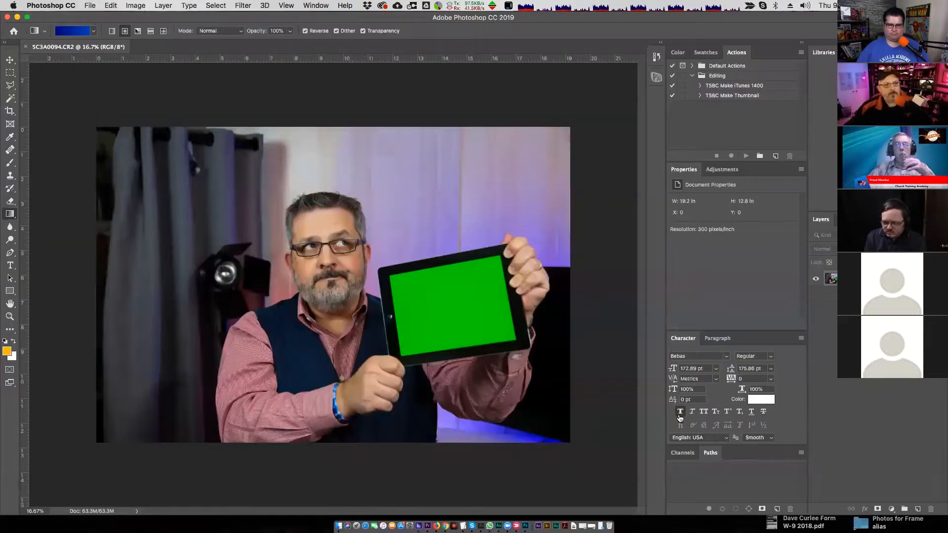
Switch to Finder and preview the contents of the photo's sidecar file 5C3A0094.xmp
key(super+Tab)
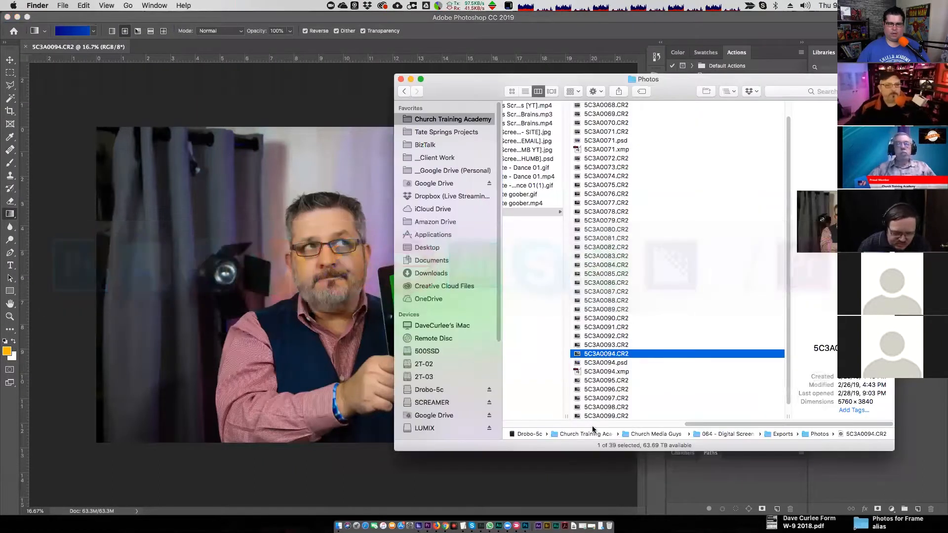
click(600, 363)
click(598, 371)
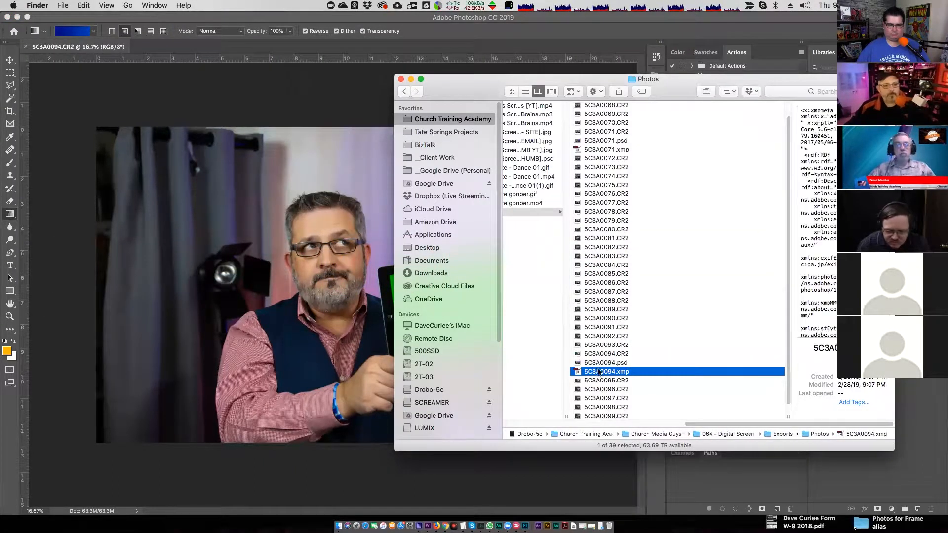
key(space)
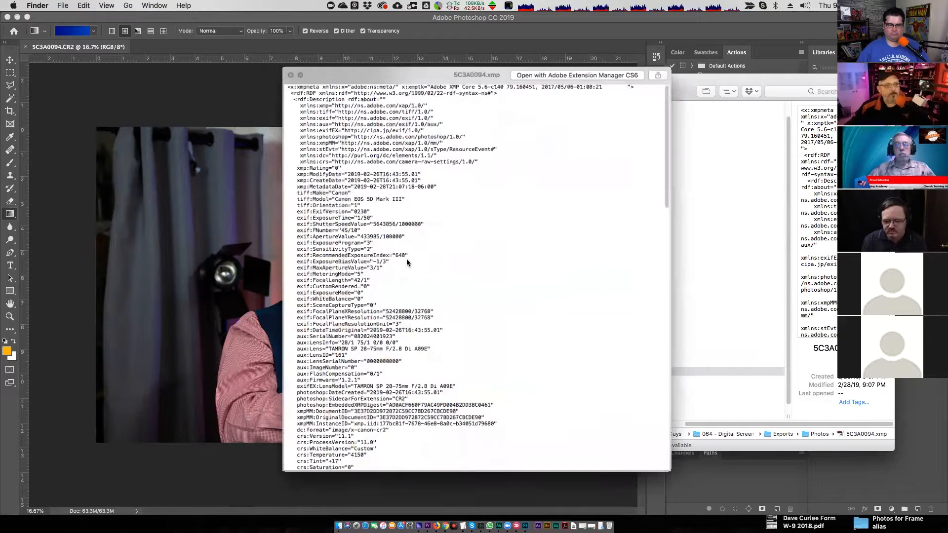
Examine the camera data and saved Camera Raw adjustments in the XMP preview, and return to Photoshop
scroll(385, 246, up, 1)
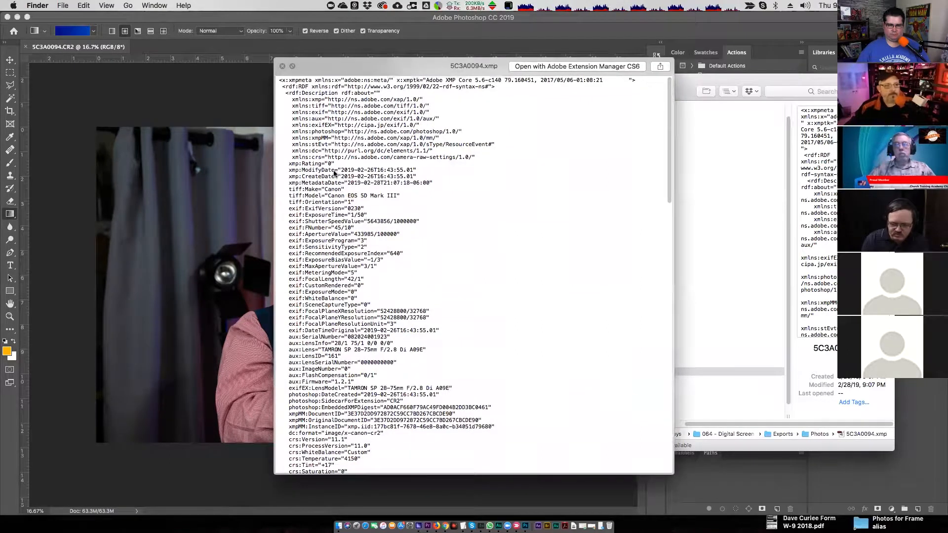
scroll(313, 260, down, 4)
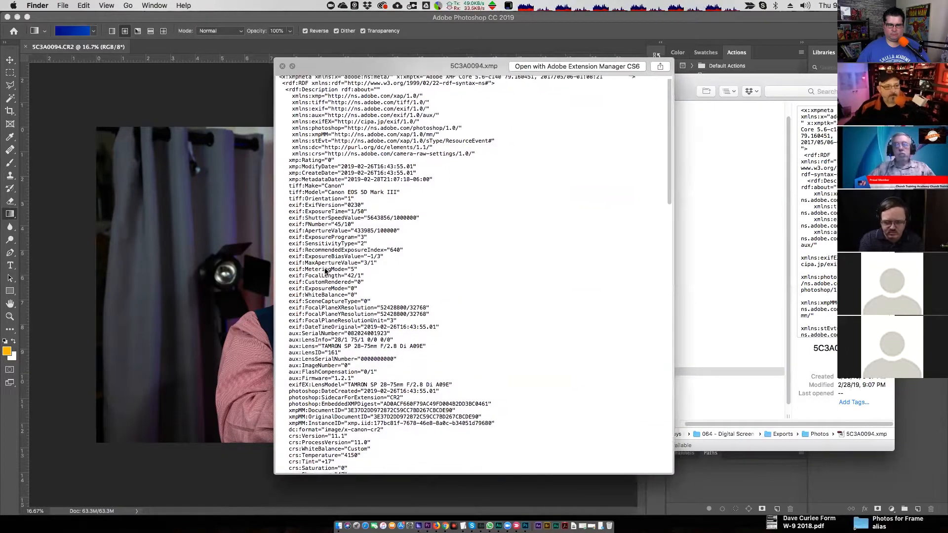
scroll(332, 281, down, 7)
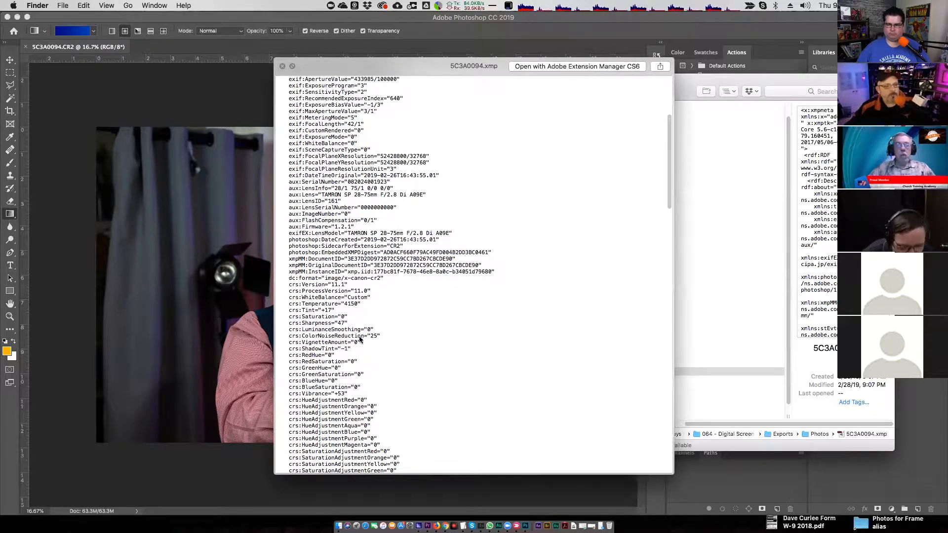
scroll(333, 366, down, 8)
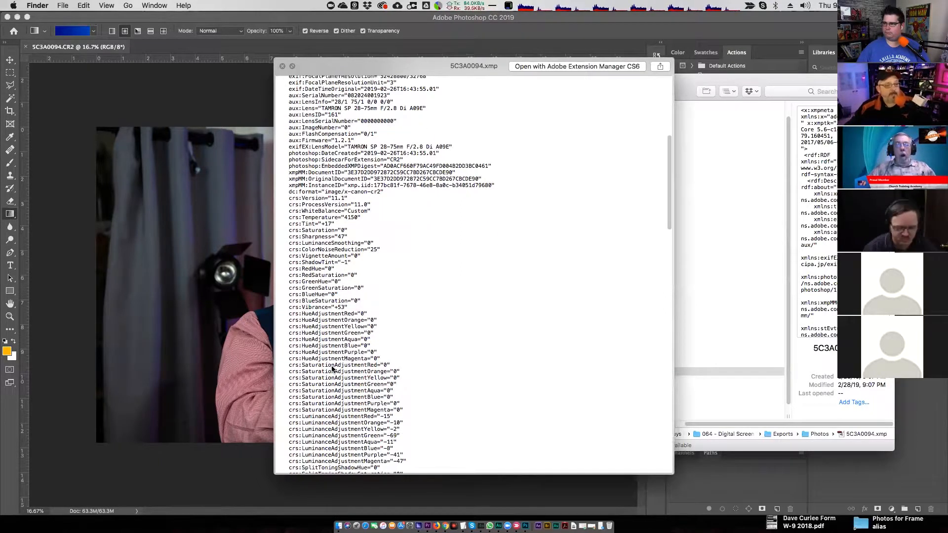
scroll(333, 367, down, 2)
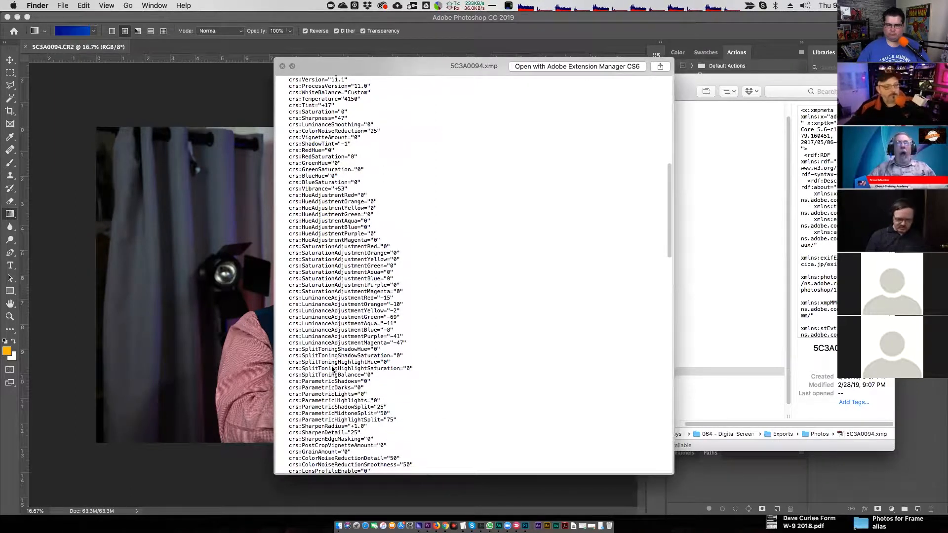
scroll(332, 368, down, 3)
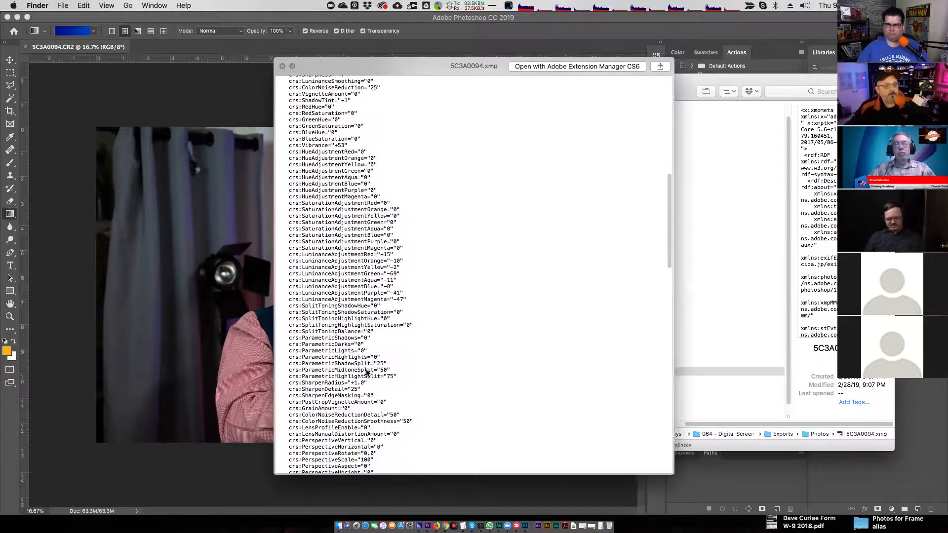
click(201, 111)
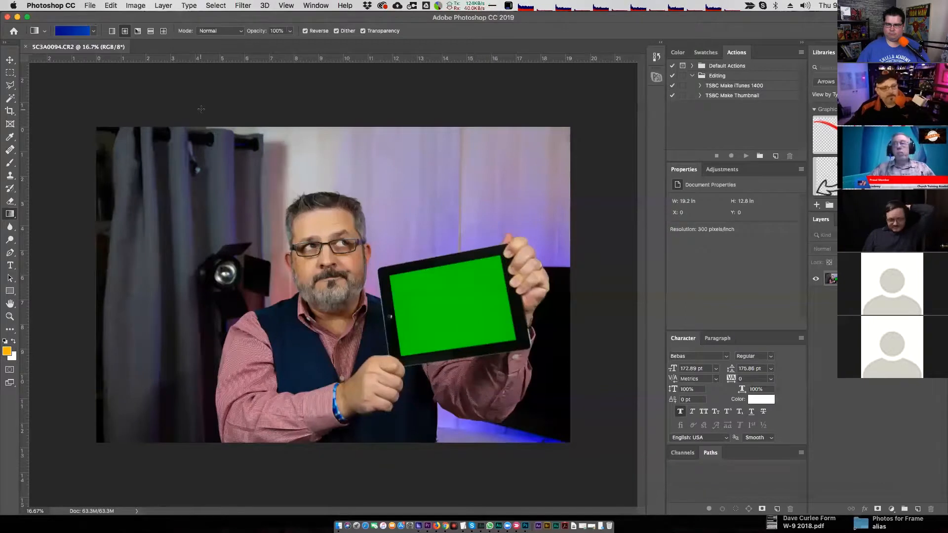
key(super+Tab)
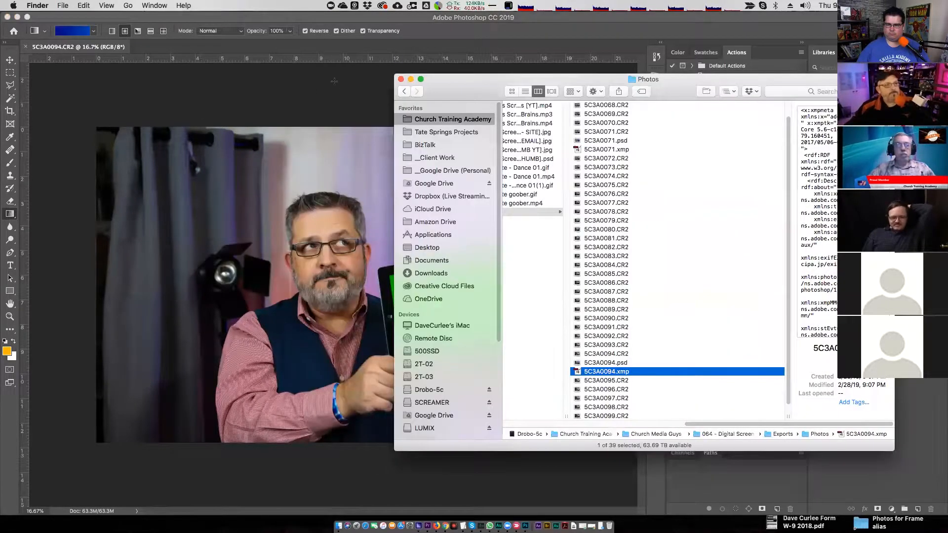
key(super+Tab)
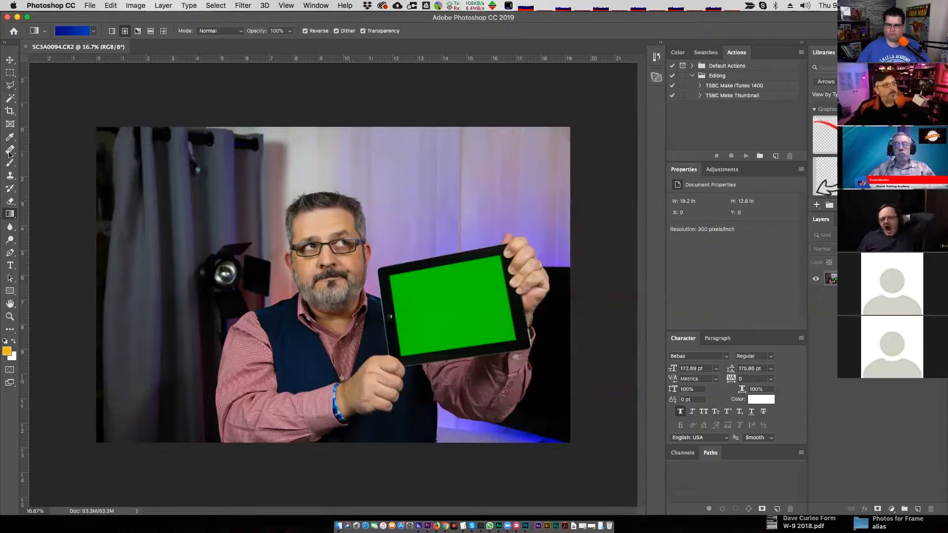
Switch between the Creative Cloud libraries and examine the colours, logos and end-screen graphics stored in the Church library
click(715, 86)
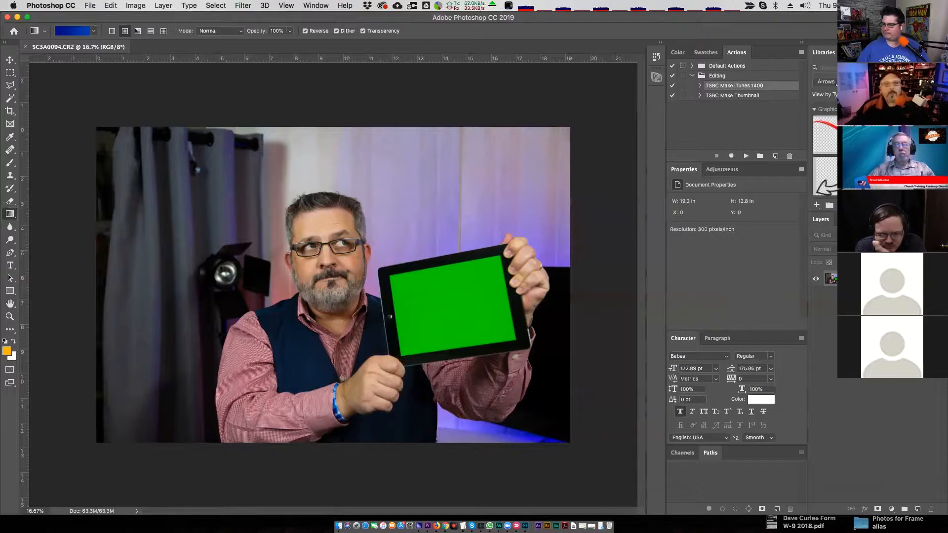
click(835, 82)
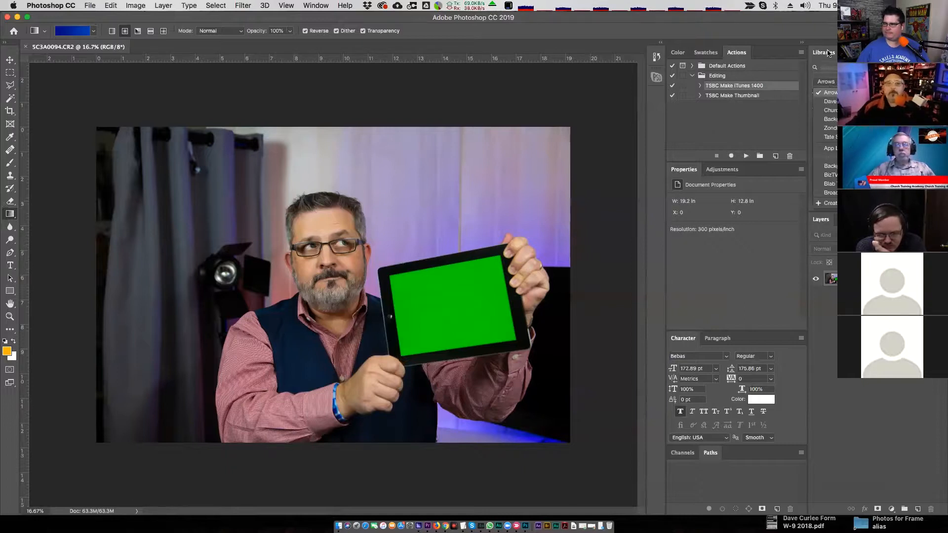
click(831, 101)
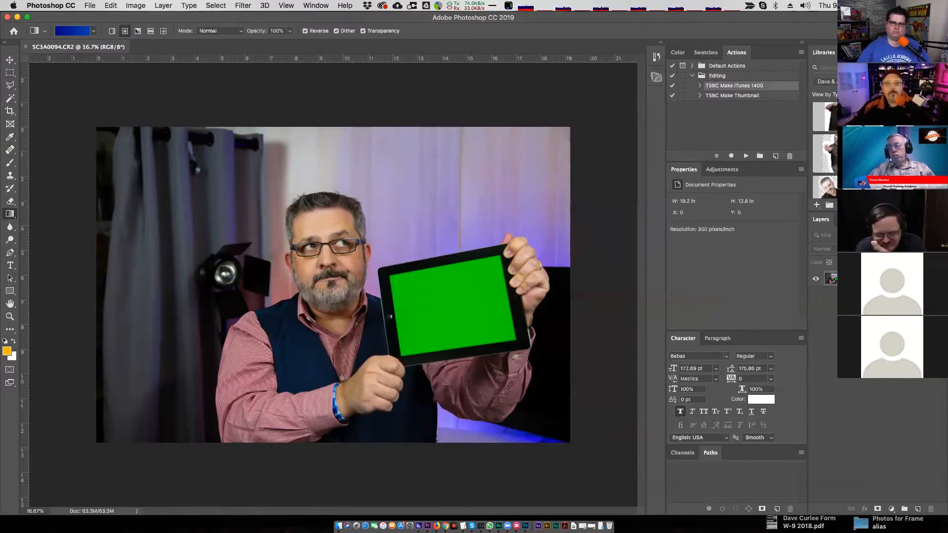
click(827, 81)
click(830, 110)
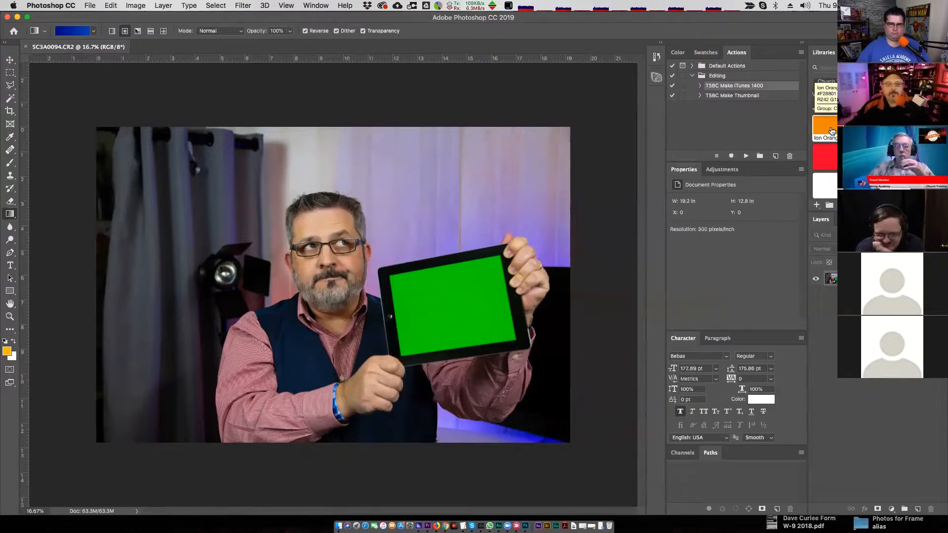
scroll(835, 131, down, 2)
scroll(824, 148, down, 5)
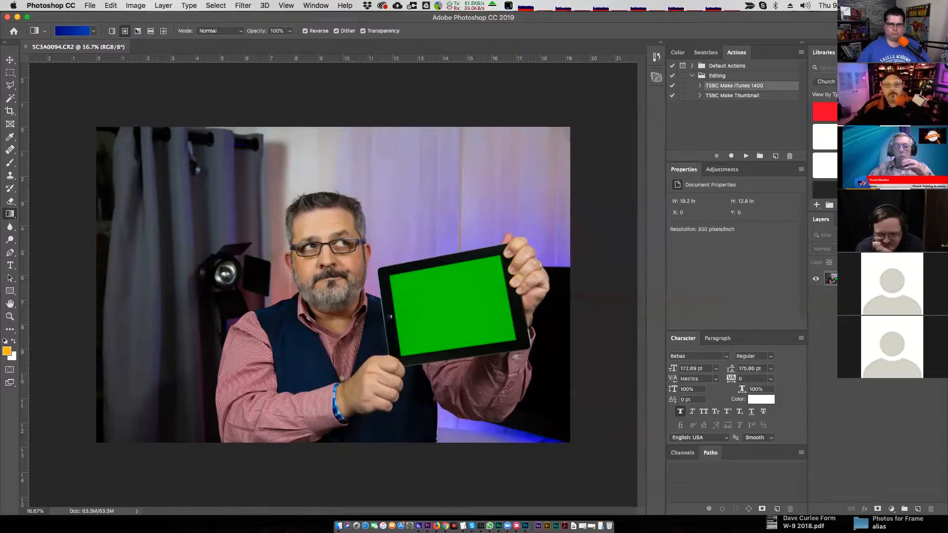
scroll(824, 148, down, 4)
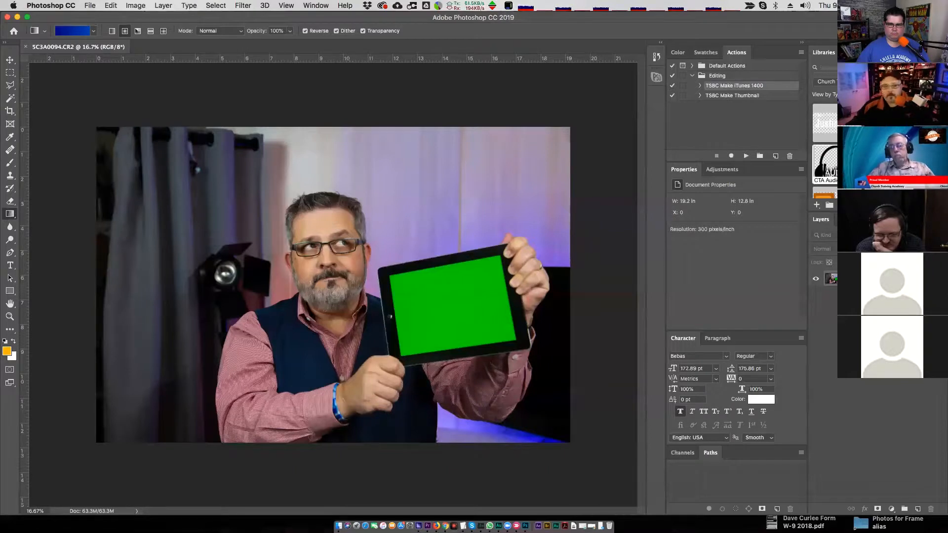
scroll(825, 148, down, 2)
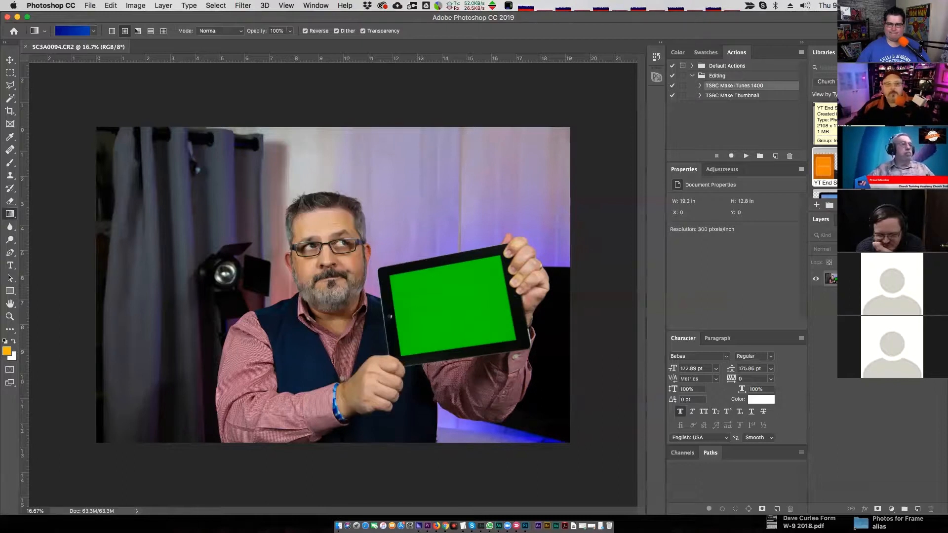
Switch from Photoshop to Premiere Pro
key(super+Tab)
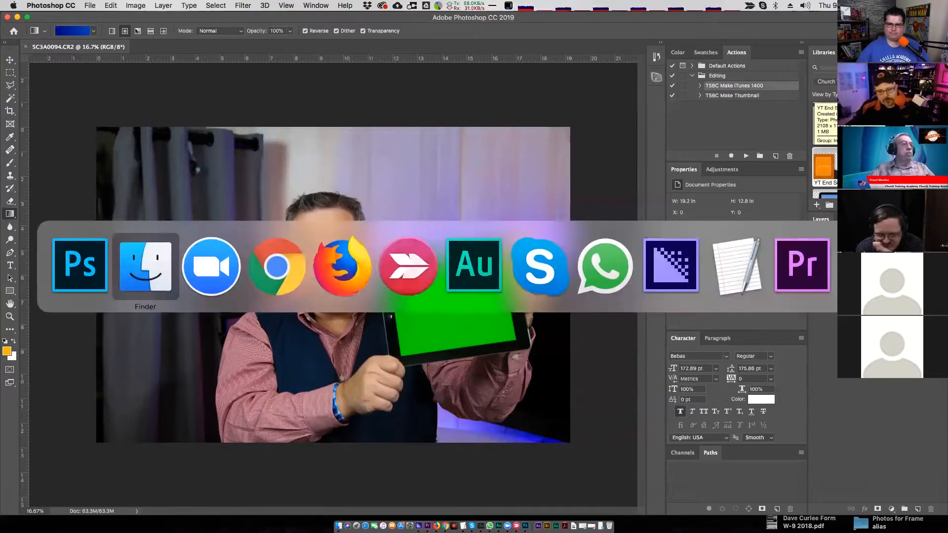
key(super+Tab)
key(super+Tab)
key(super+Tab)
key(super+Tab)
key(super+Tab)
key(super+Tab)
key(super+Tab)
key(super+Tab)
key(super+Tab)
key(super+Tab)
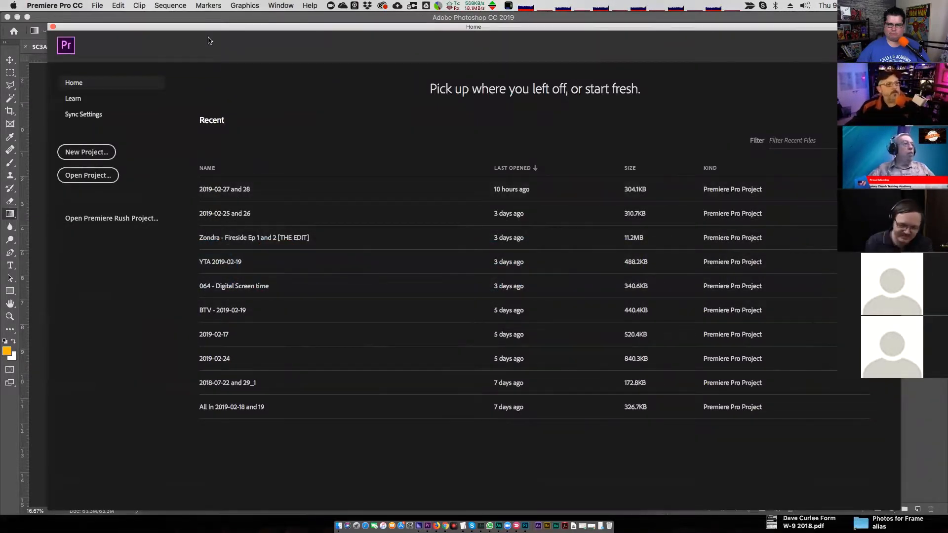
Open the recent project "2019-02-27 and 28" and show the Creative Cloud libraries in it
click(282, 7)
mouse_move(306, 18)
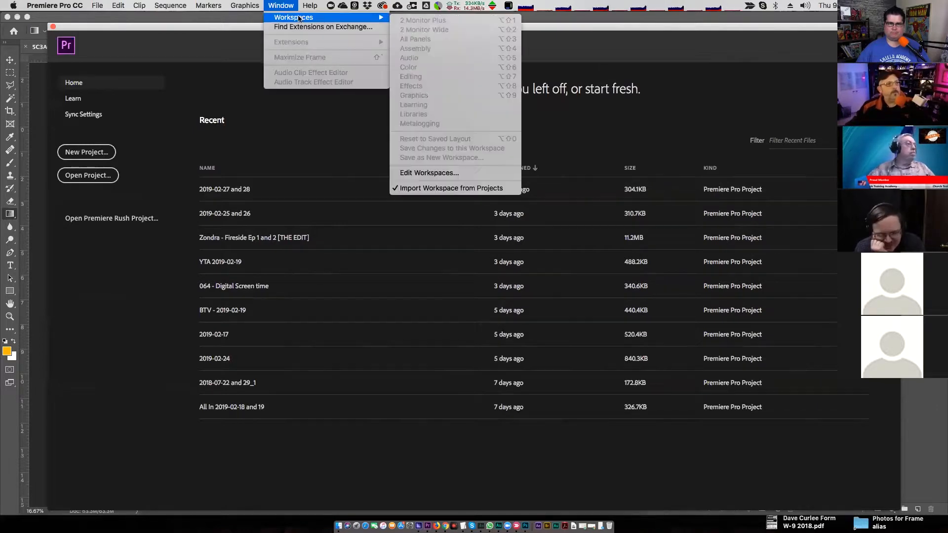
click(324, 135)
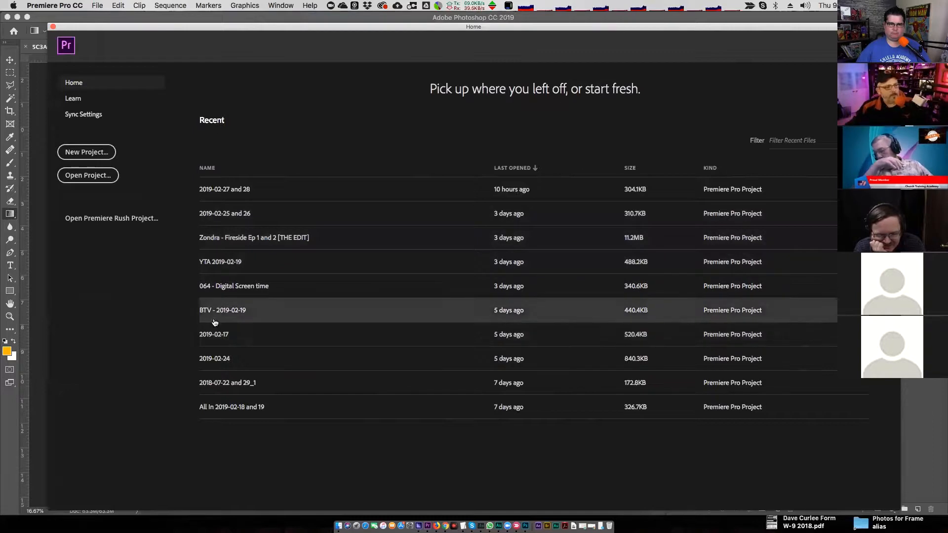
click(227, 193)
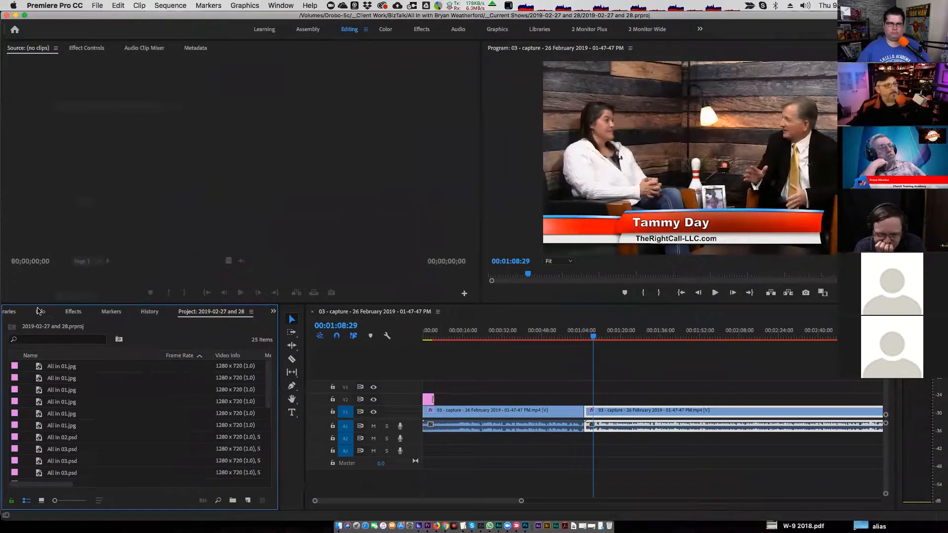
click(14, 312)
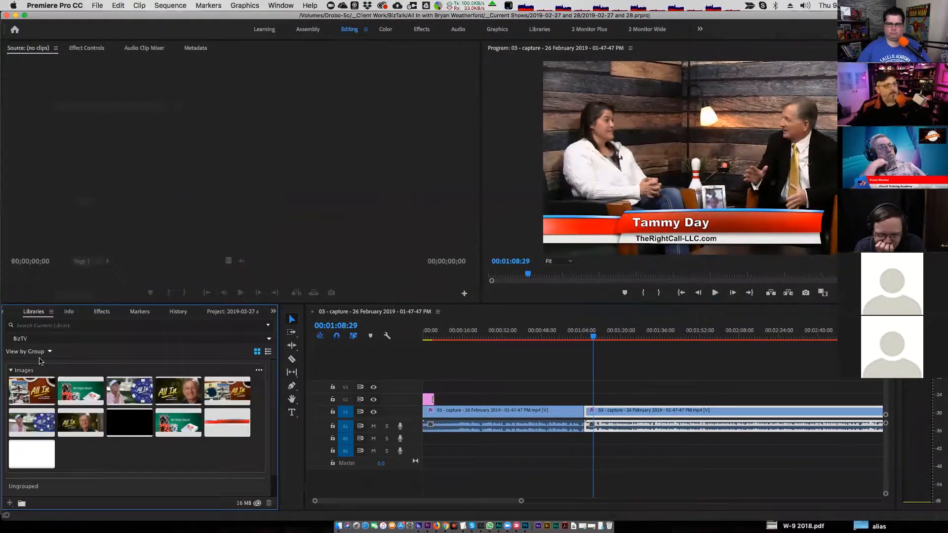
Switch to the Church Training Academy library and examine its shared colours, logos and image graphics
click(43, 339)
click(39, 359)
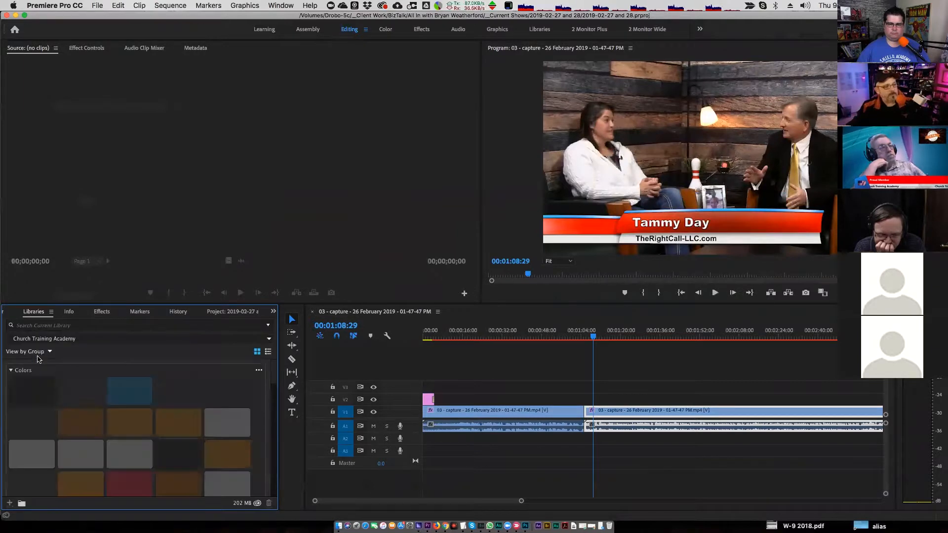
scroll(191, 392, down, 10)
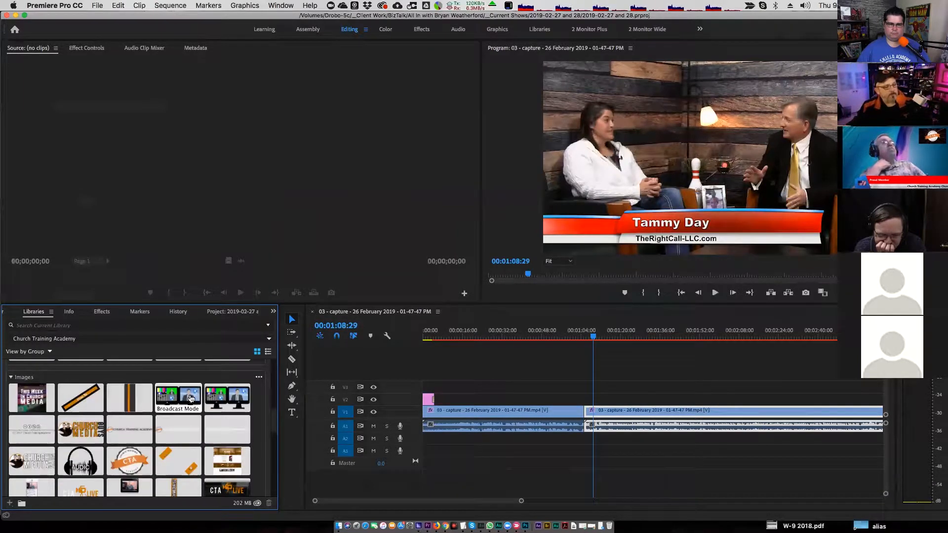
scroll(105, 431, down, 2)
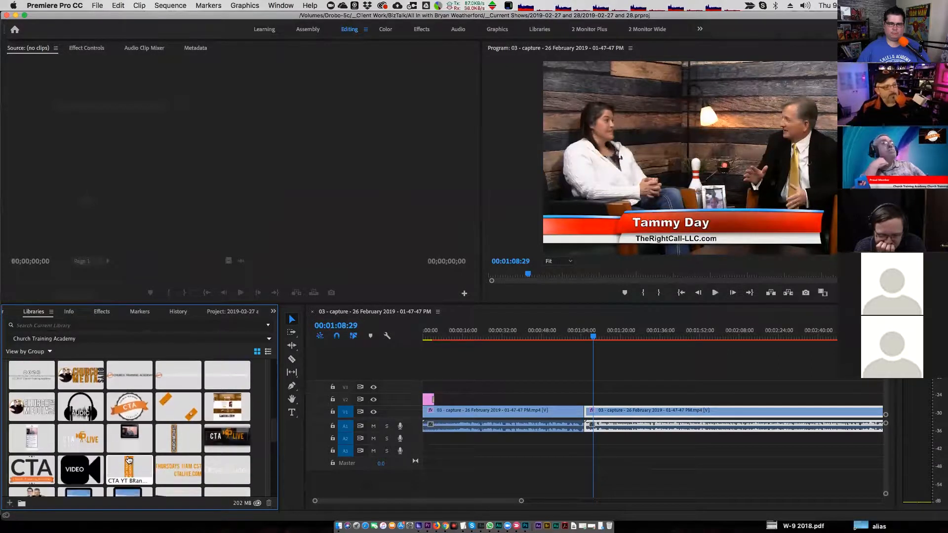
scroll(180, 452, down, 1)
scroll(181, 450, down, 3)
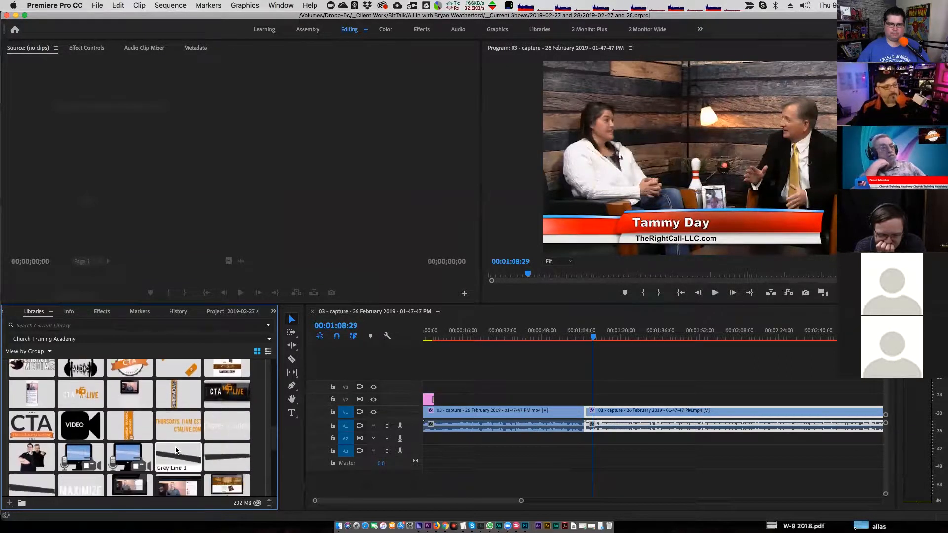
Place the library's cutout graphic of two men on track V3 near 00:00:47:29, preview it over the interview, and delete it from the timeline
mouse_move(34, 426)
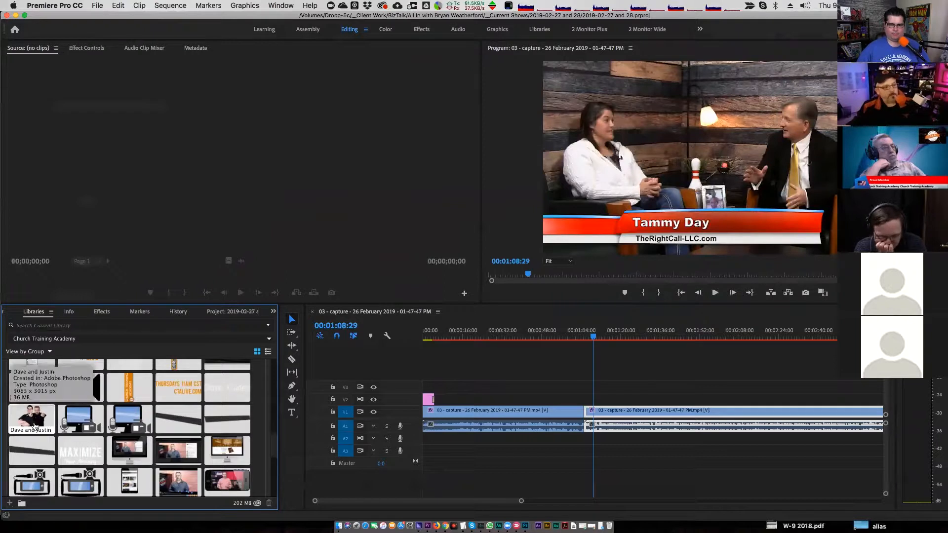
drag(35, 422, 540, 389)
click(541, 333)
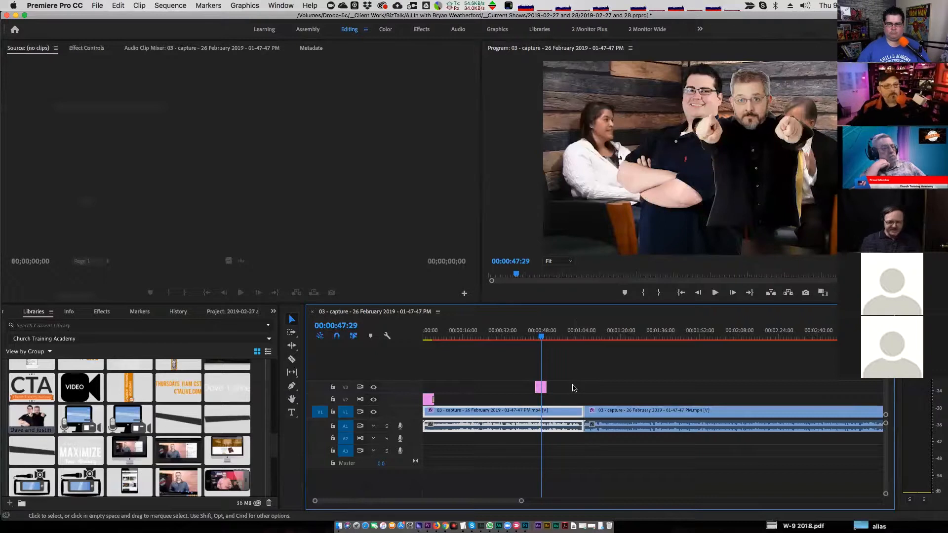
click(541, 389)
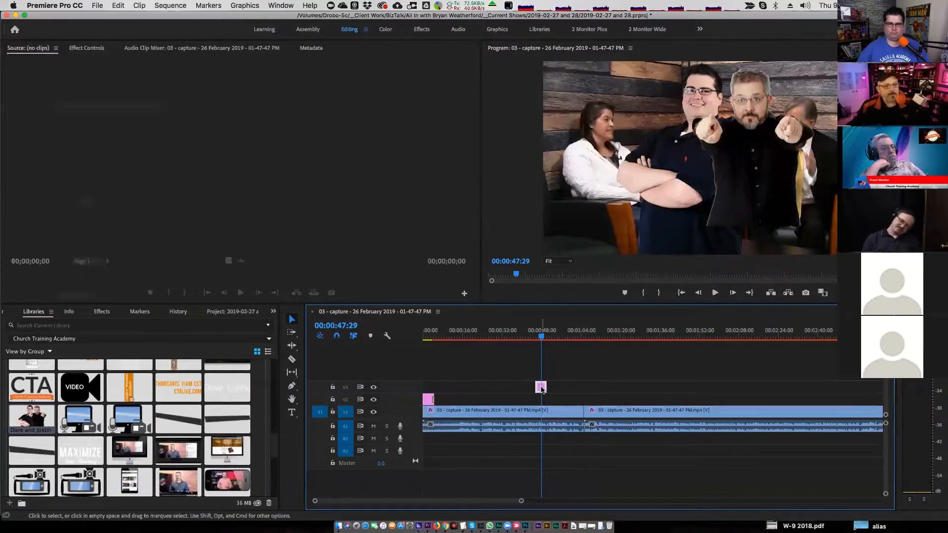
key(Delete)
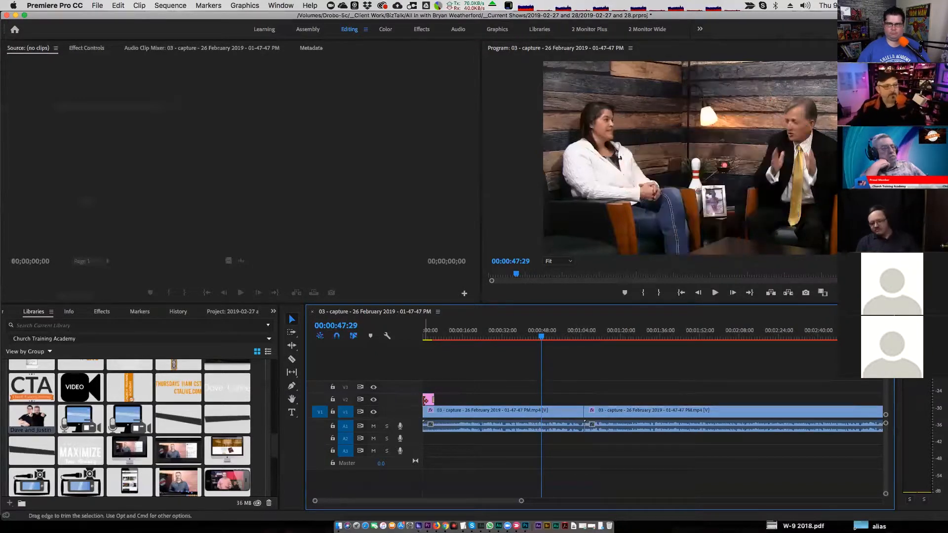
Switch from Premiere Pro back to Photoshop and duplicate the Background layer of the tablet photo
drag(94, 17, 947, 77)
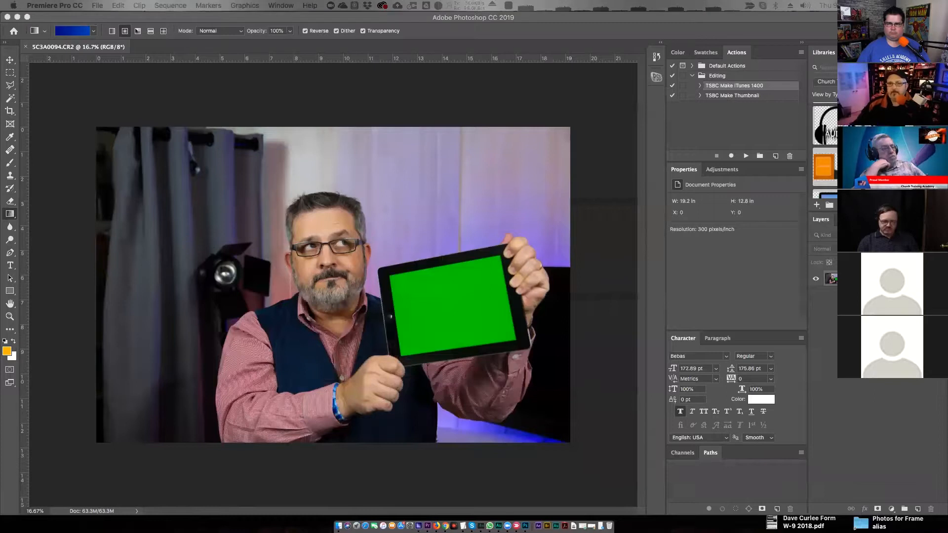
click(264, 89)
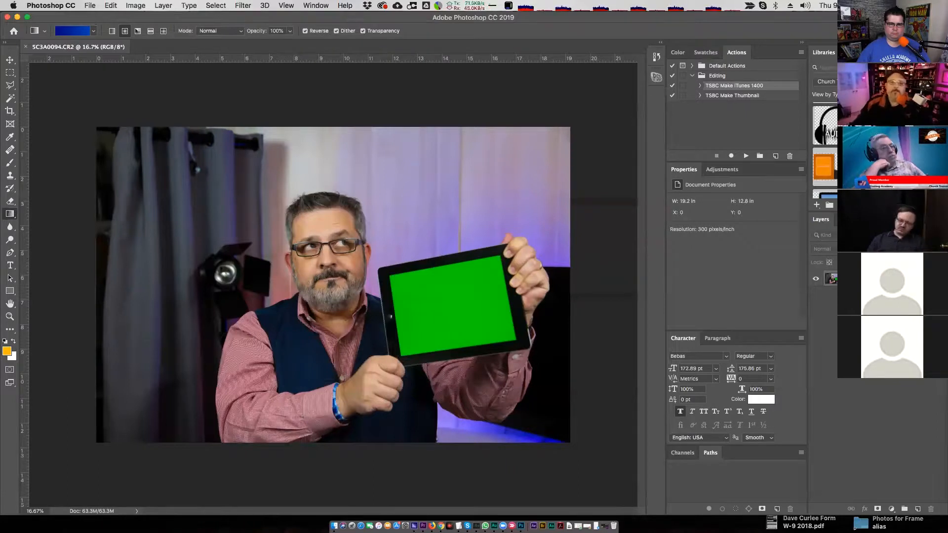
drag(883, 279, 917, 508)
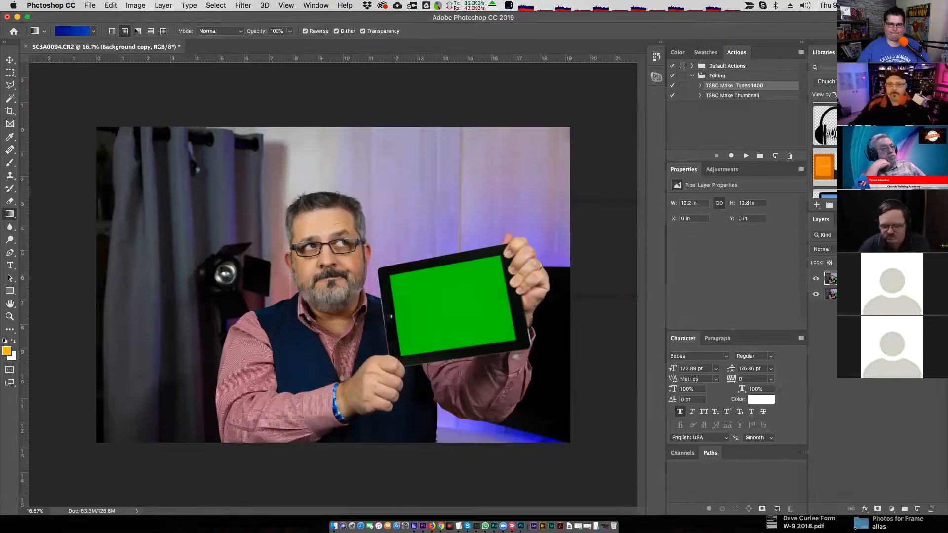
Hide and show the Background copy, and shift it aside with the Move tool and back to its original position
click(815, 278)
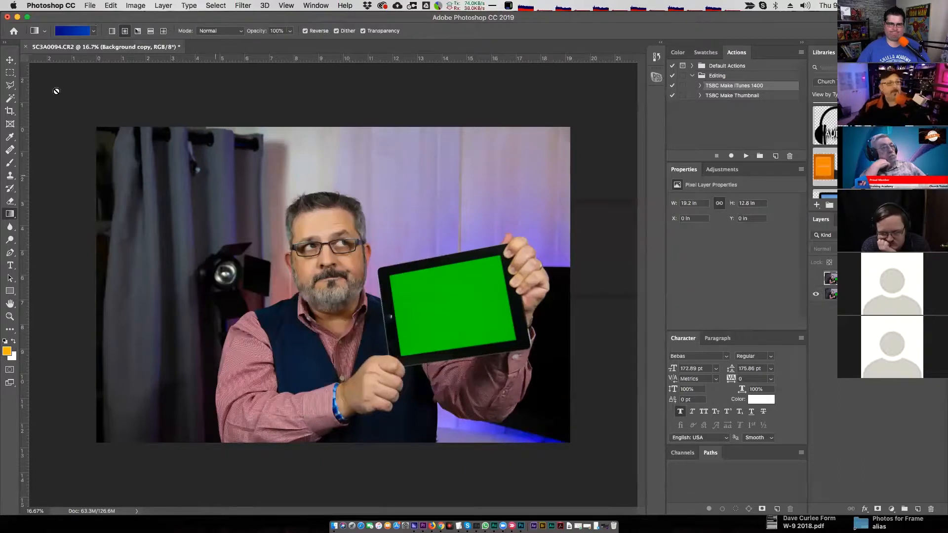
click(14, 62)
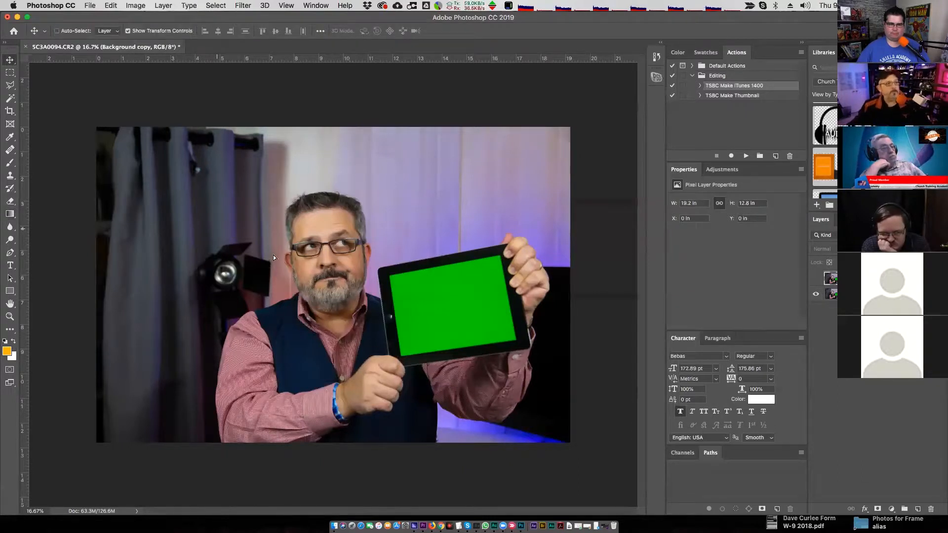
click(816, 279)
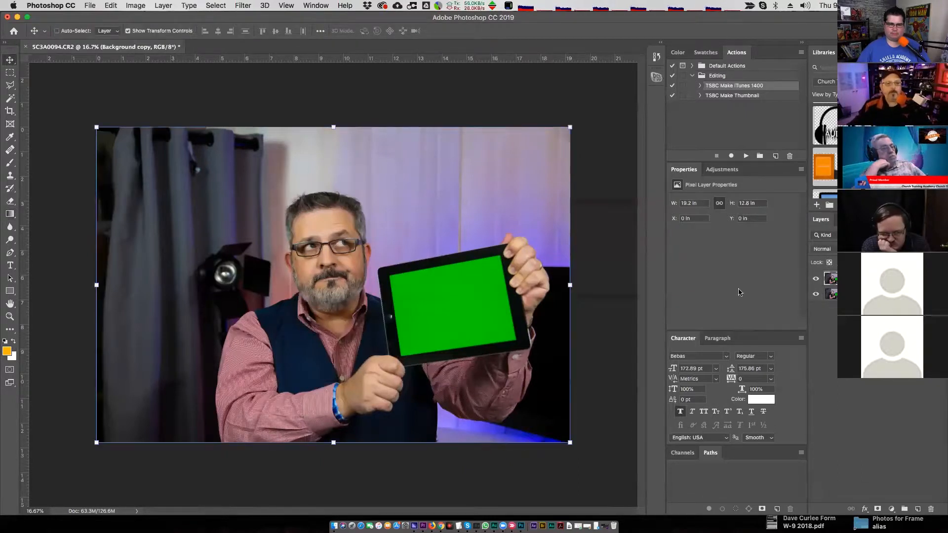
drag(433, 303, 589, 341)
drag(437, 300, 274, 277)
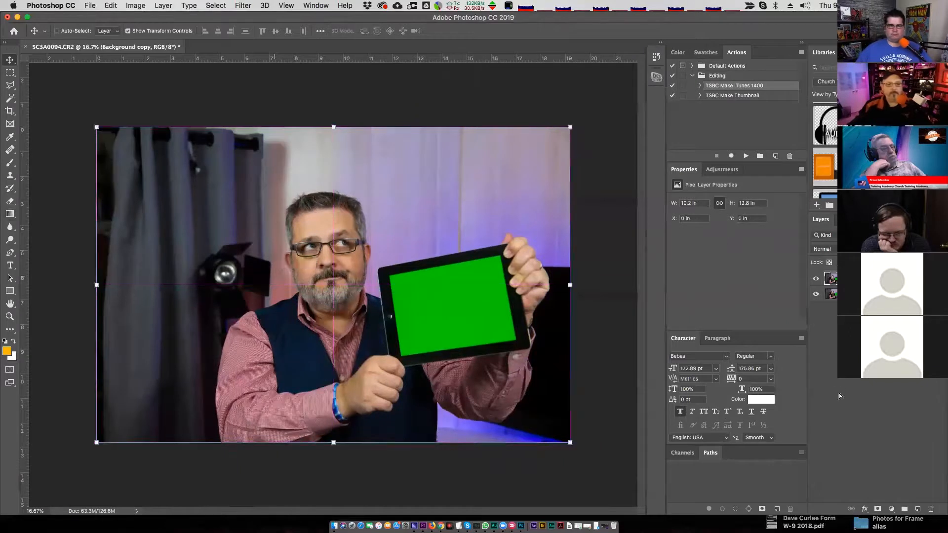
Hide the original Background layer and make the Background copy the active layer
click(838, 389)
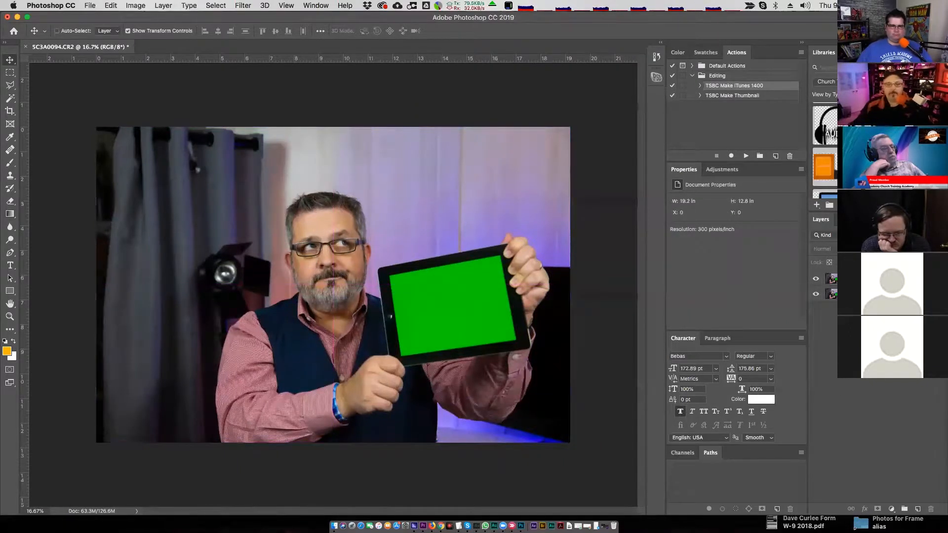
click(857, 294)
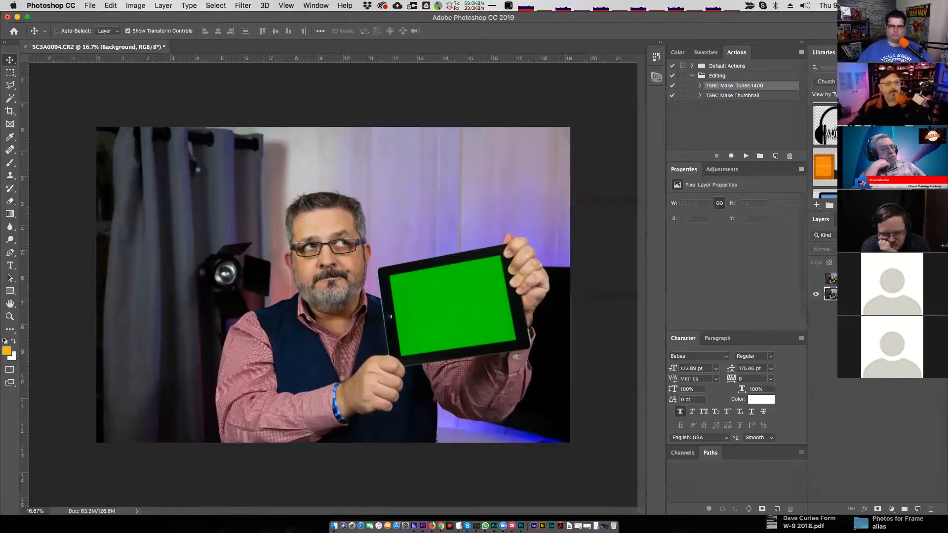
click(815, 279)
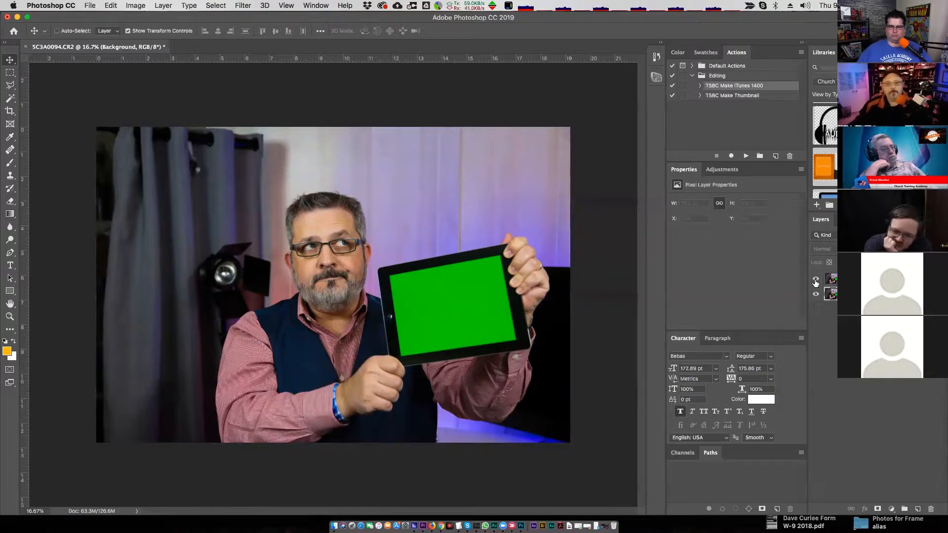
click(856, 279)
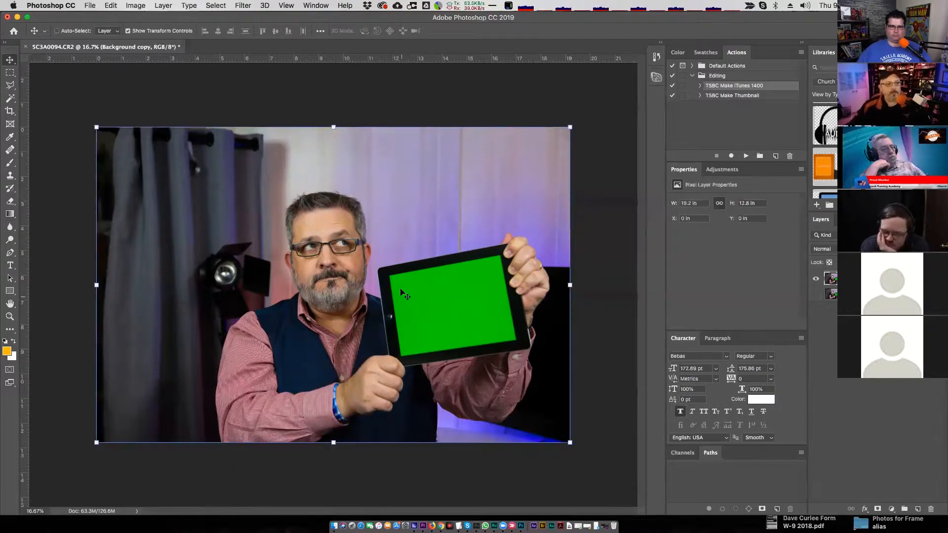
Select the green tablet screen on the Background copy using the Magic Wand with a tolerance of 25
click(9, 317)
click(474, 311)
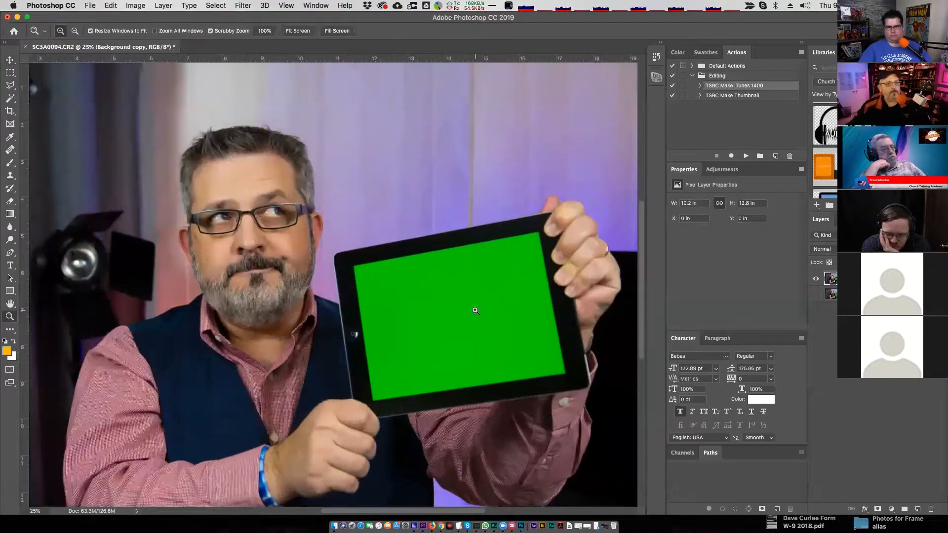
click(474, 310)
click(518, 290)
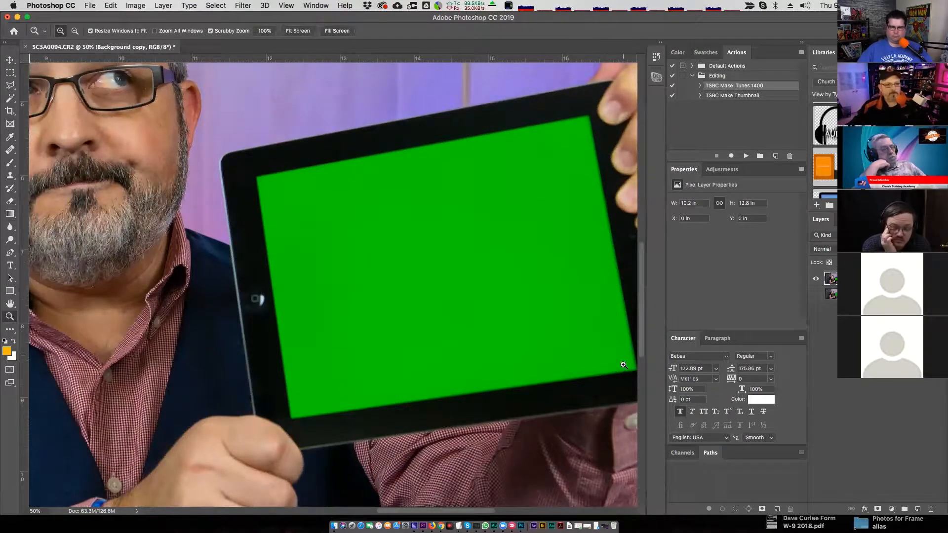
drag(477, 511, 502, 512)
click(10, 97)
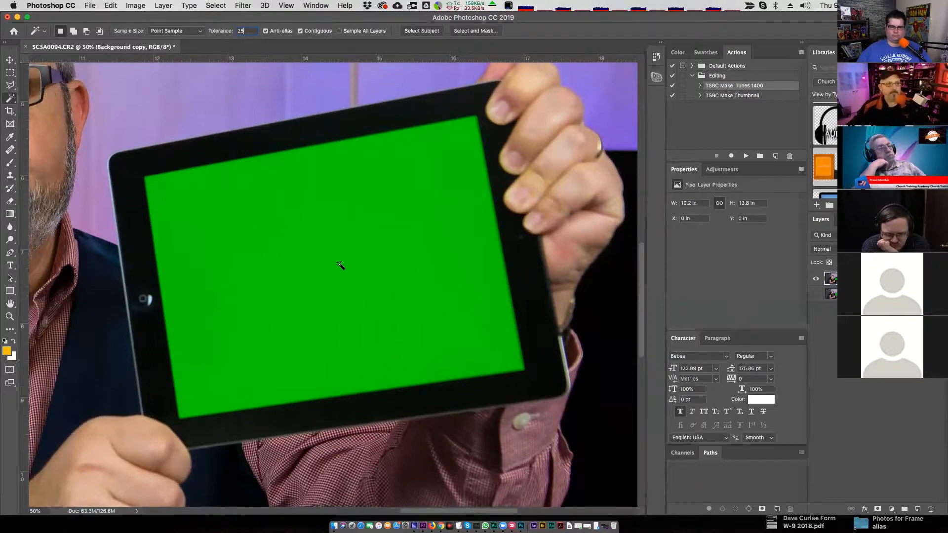
click(370, 261)
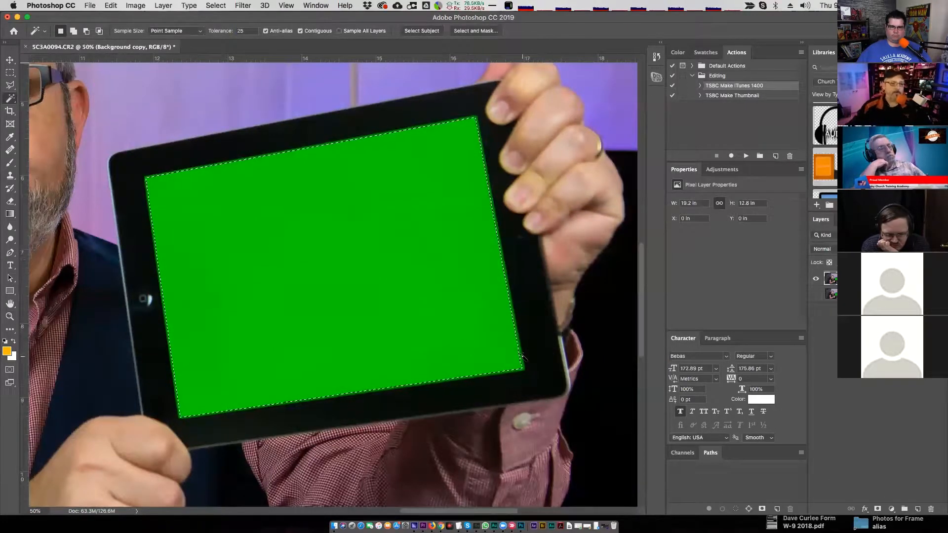
Examine the selection's edge against the black tablet bezel at 200% zoom, and return to the whole photo
click(10, 316)
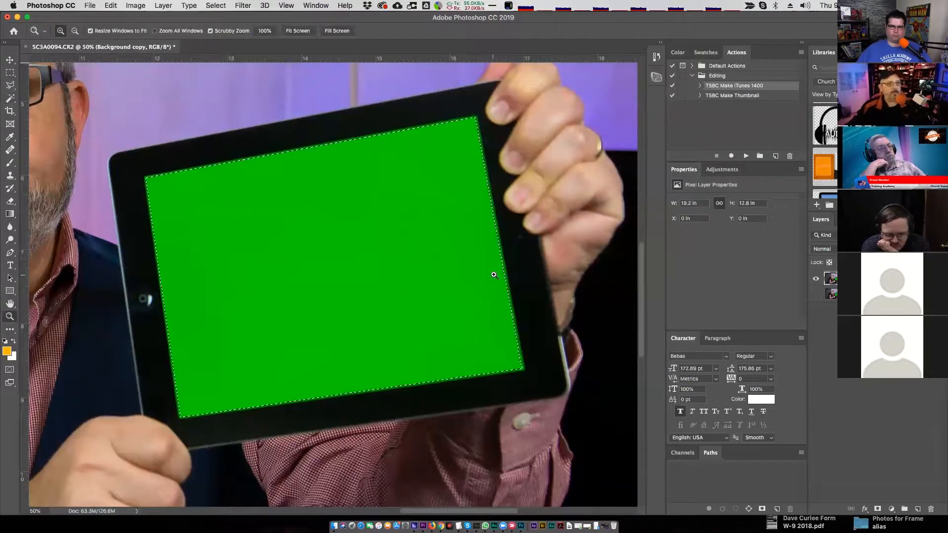
click(494, 275)
click(506, 271)
click(506, 271)
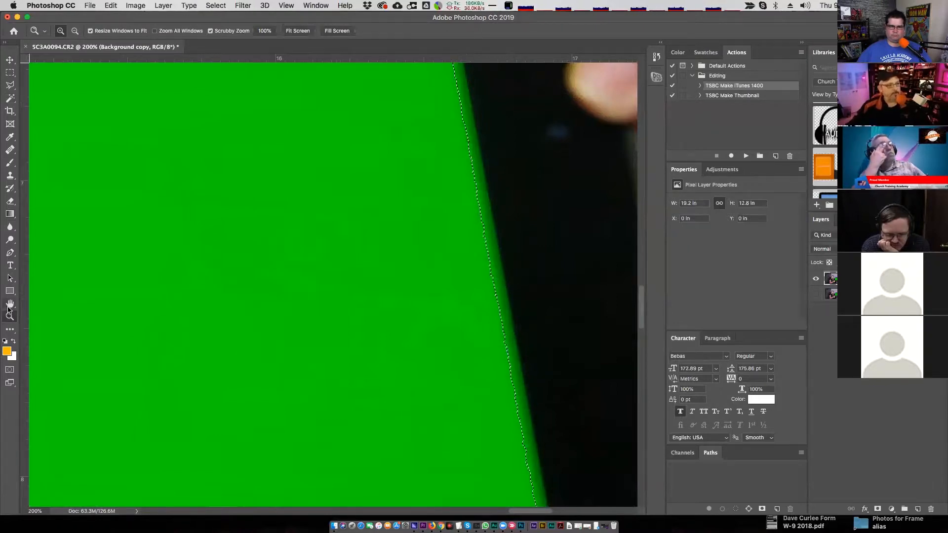
key(h)
key(super+0)
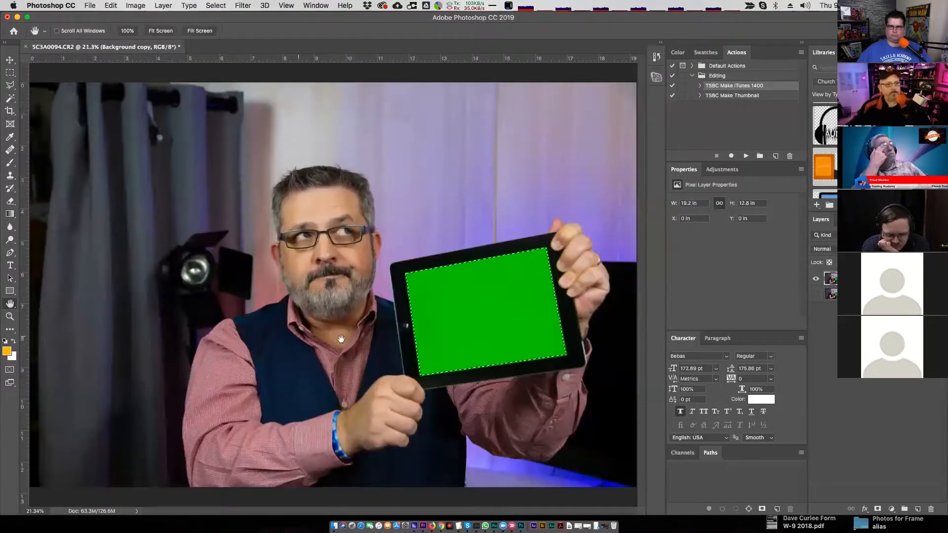
Expand the green-screen selection by 3 pixels and delete the green area from the Background copy
click(8, 316)
drag(474, 302, 494, 295)
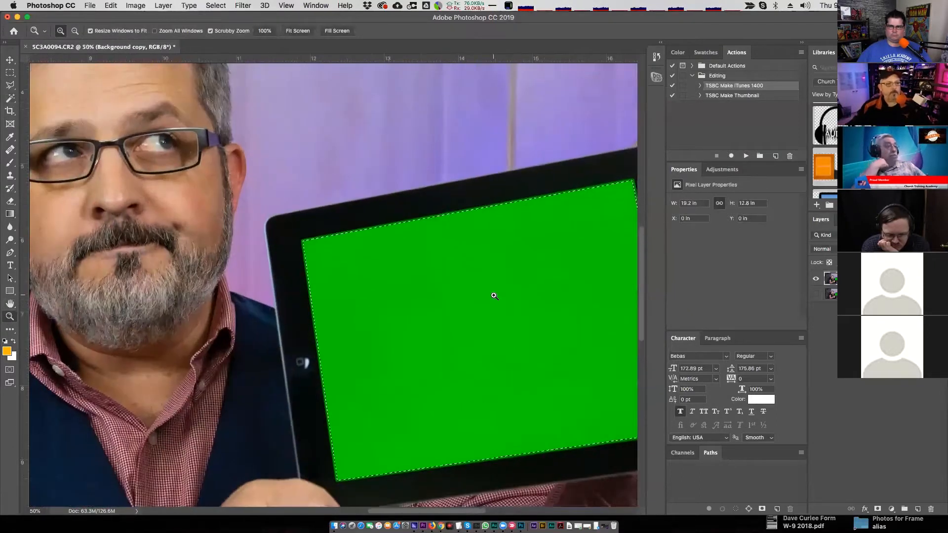
scroll(494, 296, down, 2)
scroll(437, 324, right, 6)
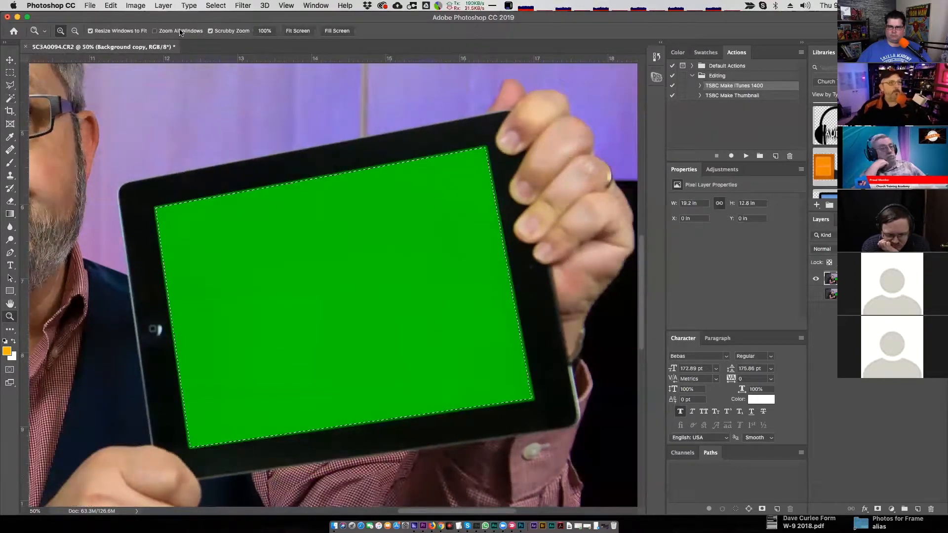
click(217, 6)
mouse_move(226, 148)
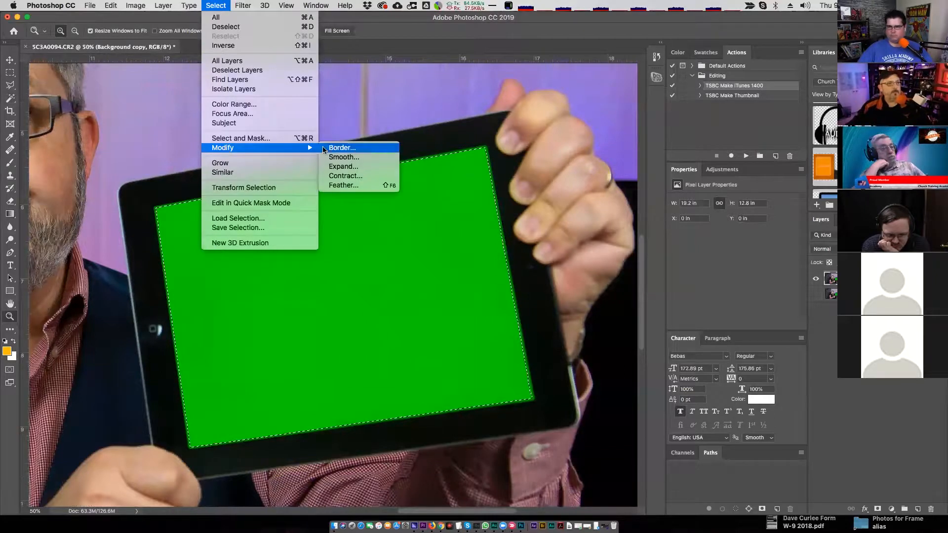
click(338, 168)
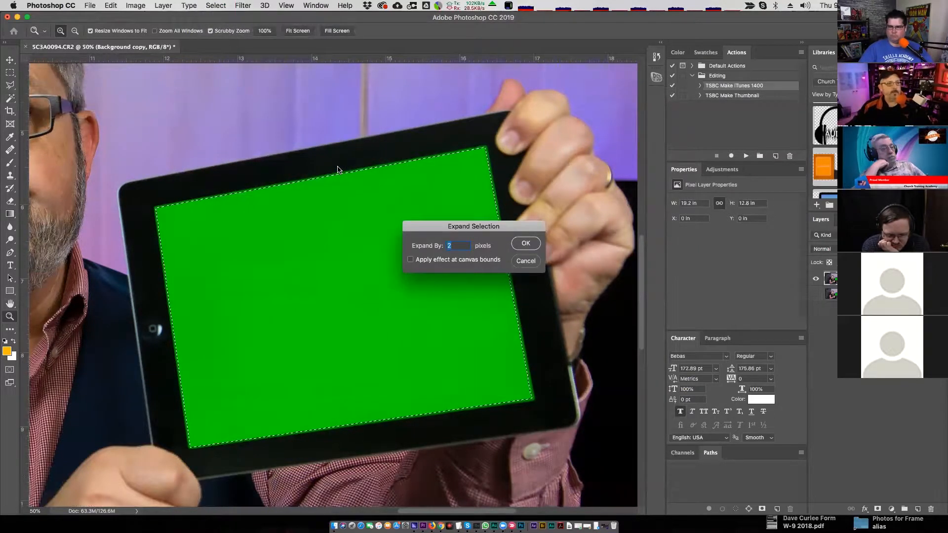
text(3)
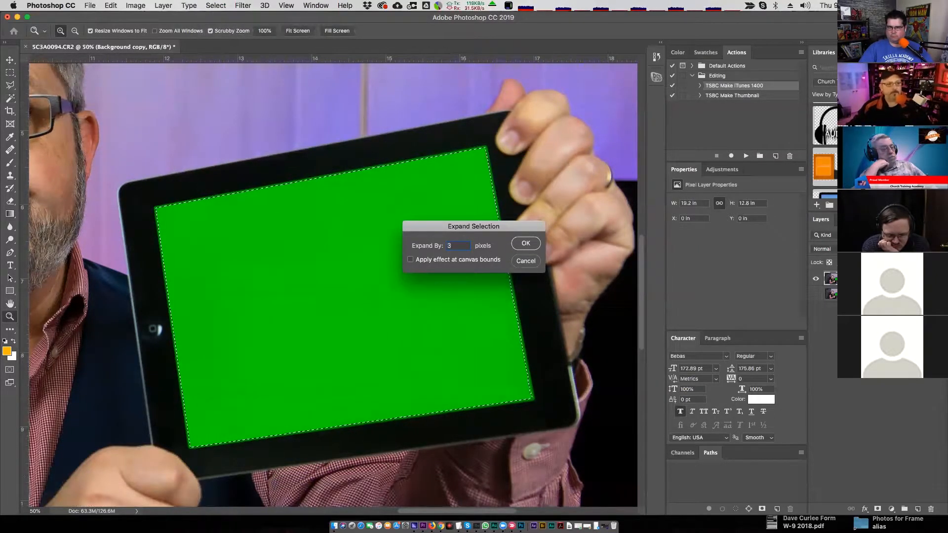
key(Return)
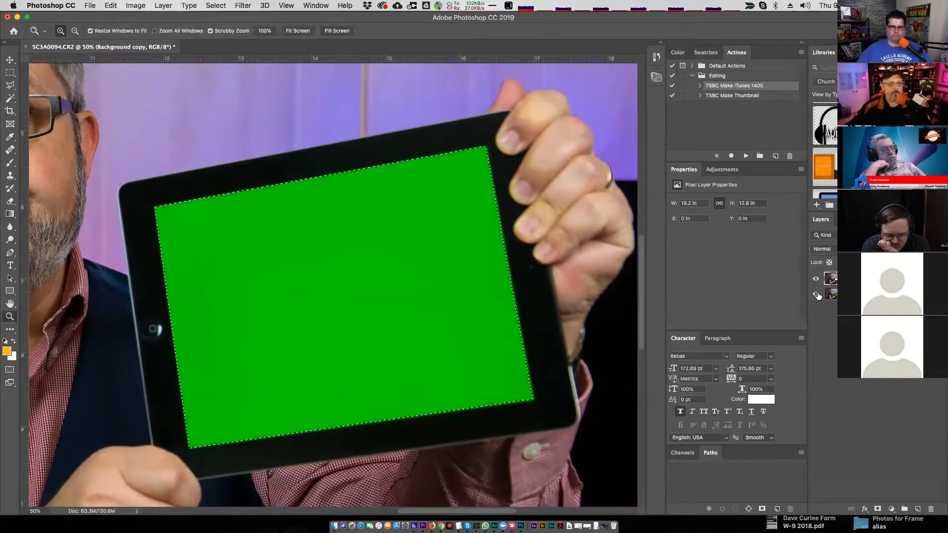
Hide the original Background layer to show the cut-out tablet screen on its own
click(816, 294)
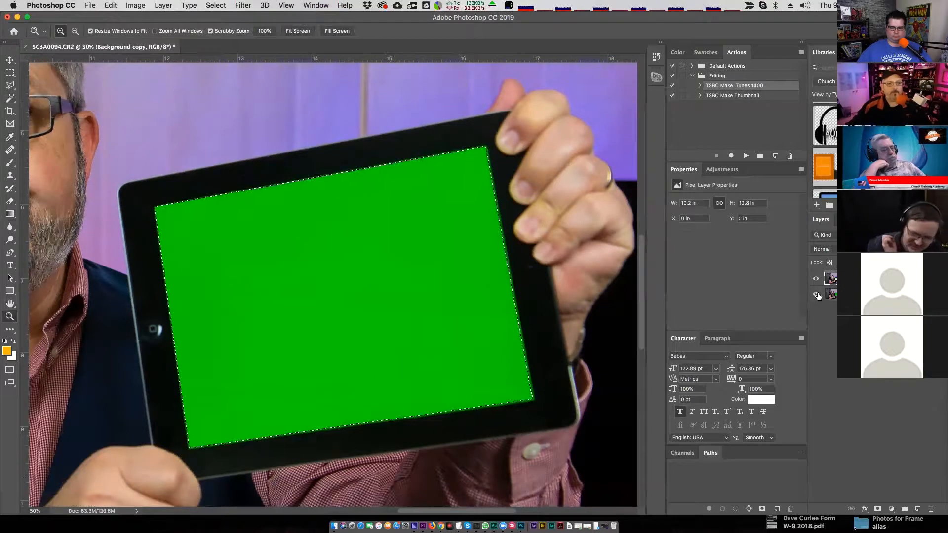
click(817, 294)
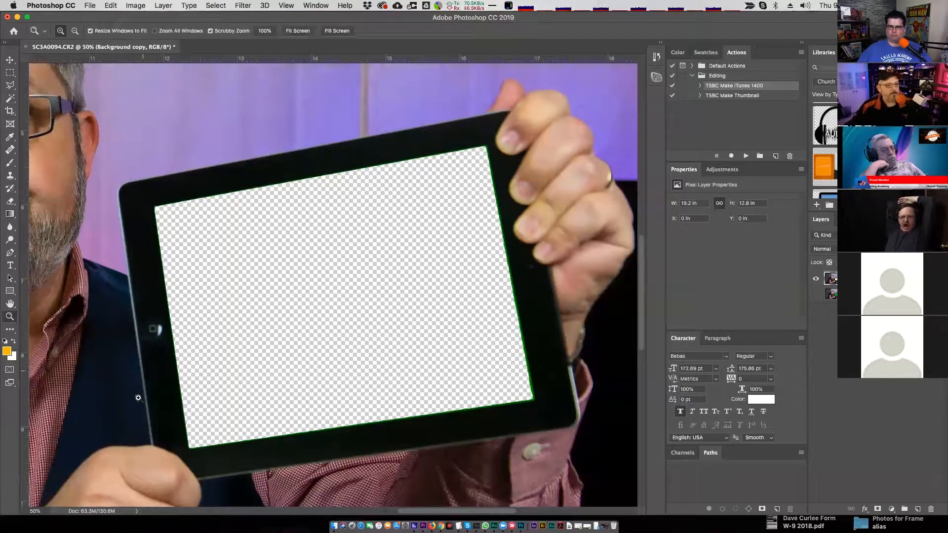
Outline the tablet screen with the Polygonal Lasso, delete the remaining green edge, deselect, and fit the whole photo in view
click(10, 85)
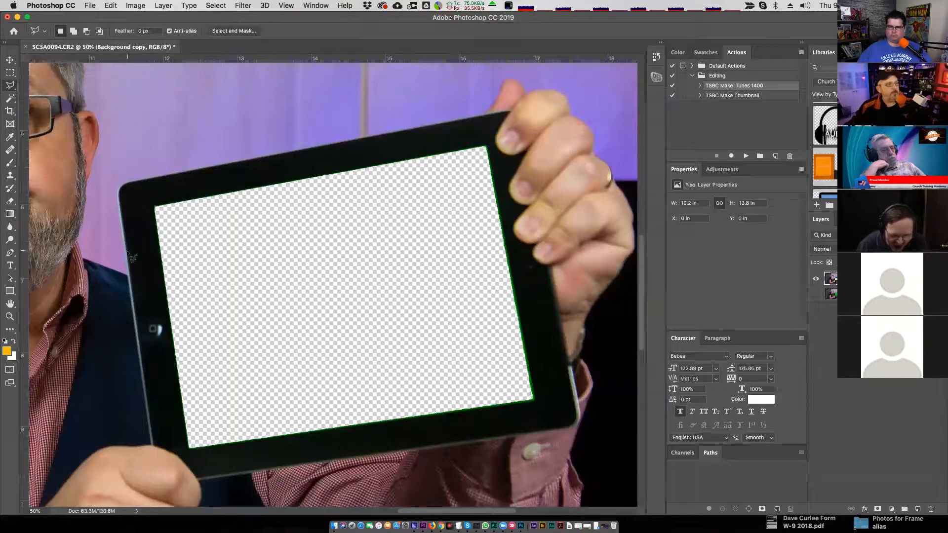
click(155, 208)
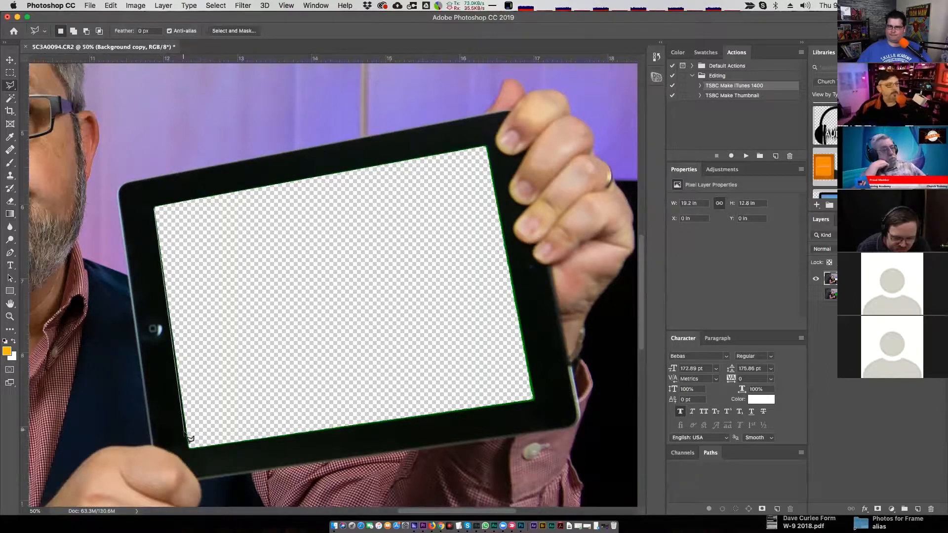
click(189, 449)
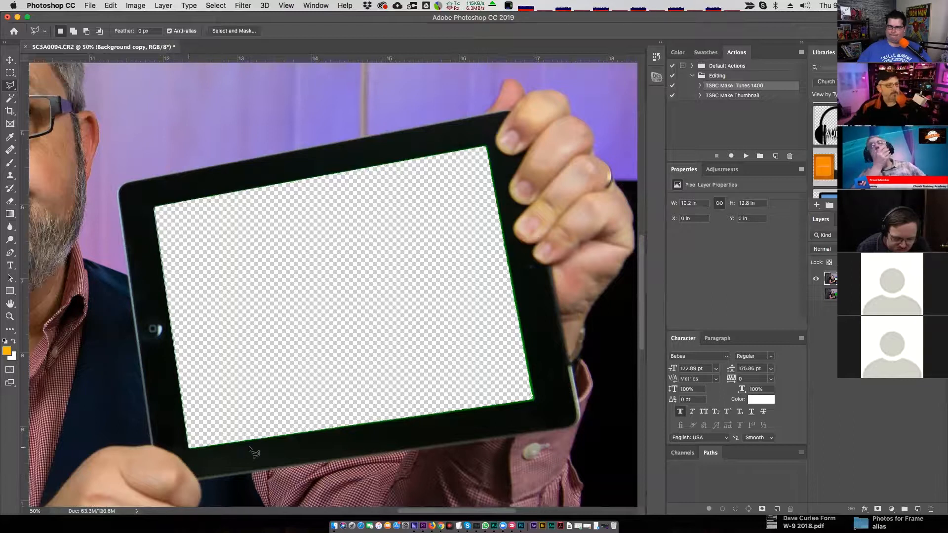
click(534, 401)
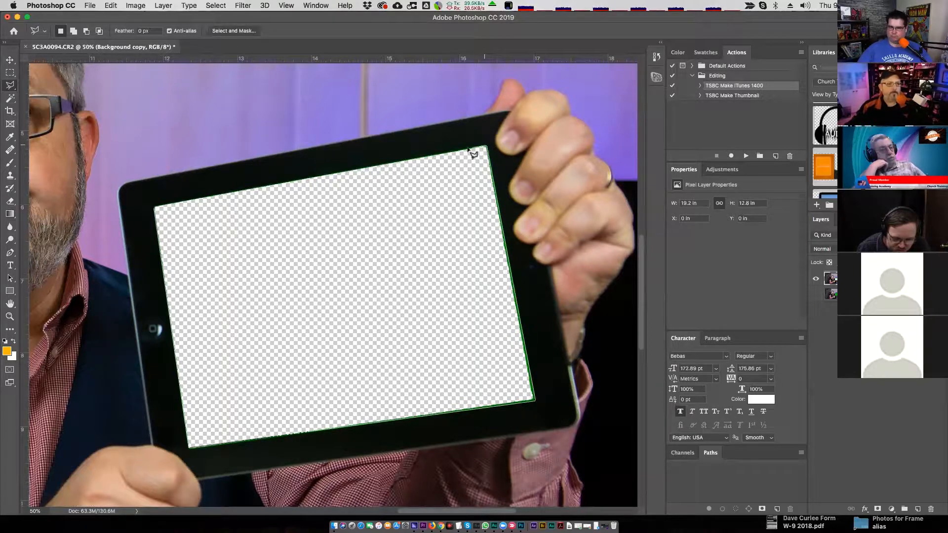
click(155, 207)
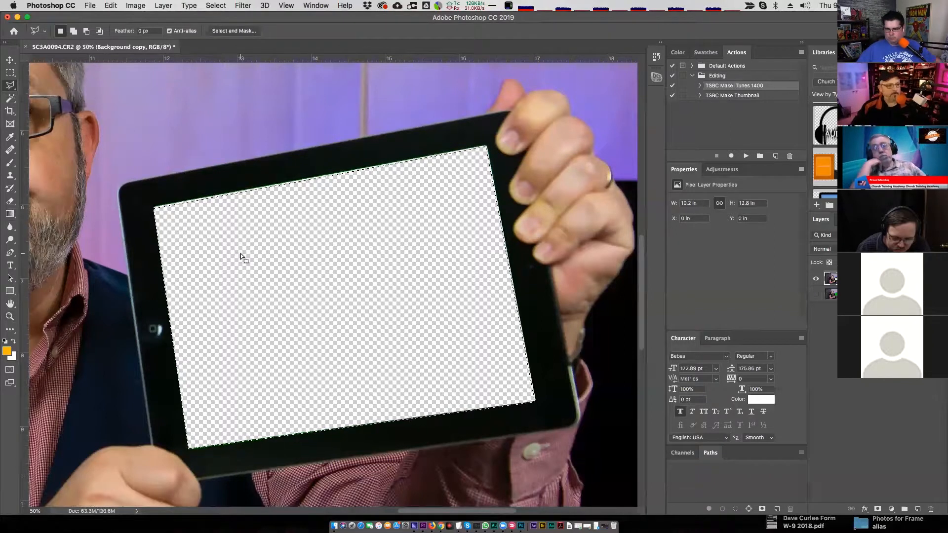
key(super+d)
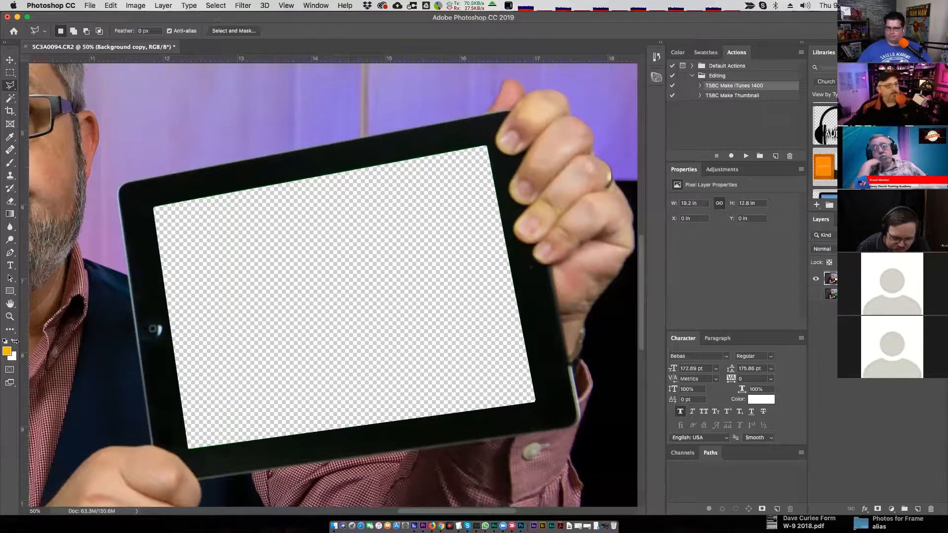
click(9, 304)
key(super+0)
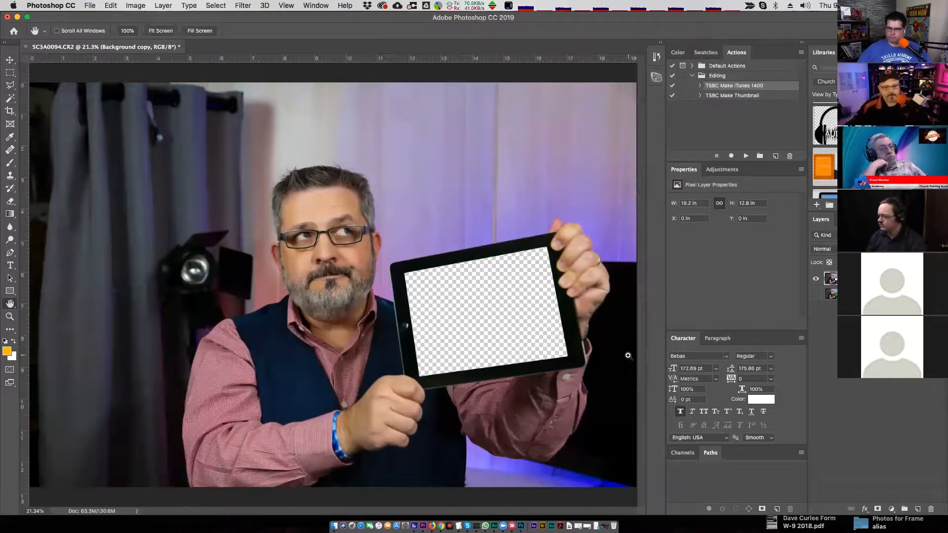
Switch to Finder and preview 5C3A0074.CR2 and 5C3A0073.CR2 in the Photos folder to compare the shouting portraits
key(super+Tab)
key(super+Tab)
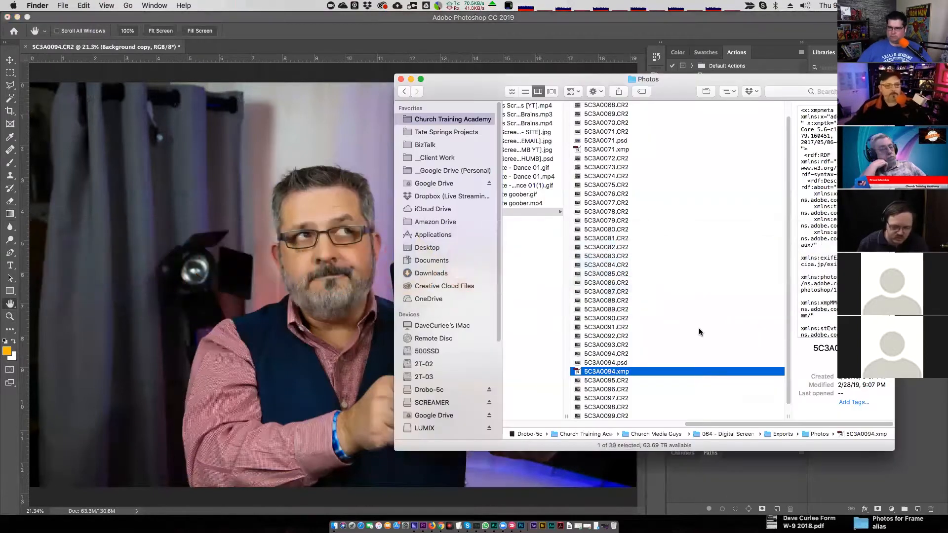
click(606, 220)
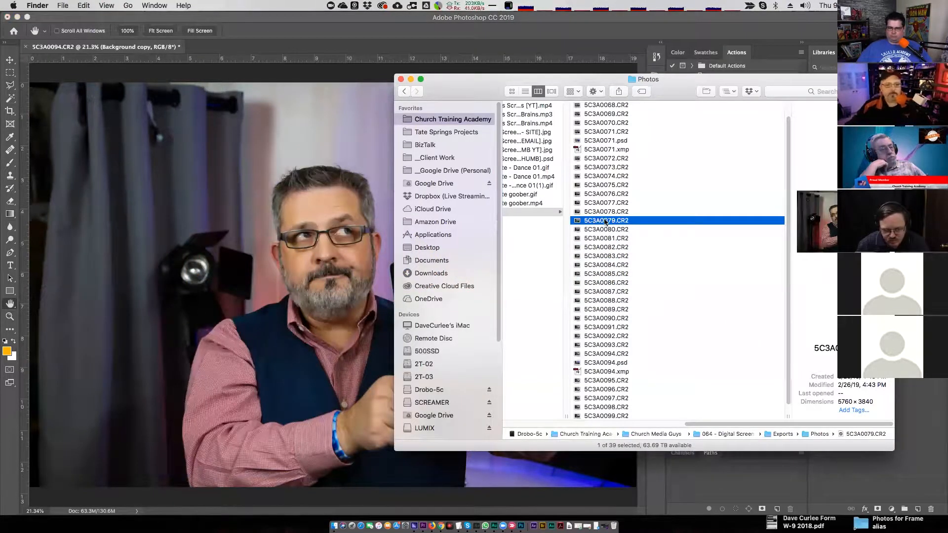
click(595, 186)
click(596, 176)
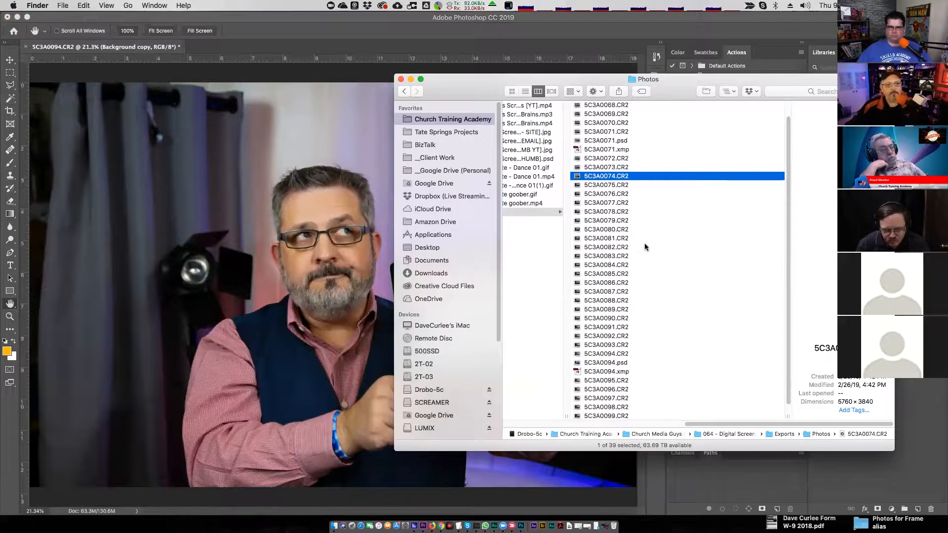
key(space)
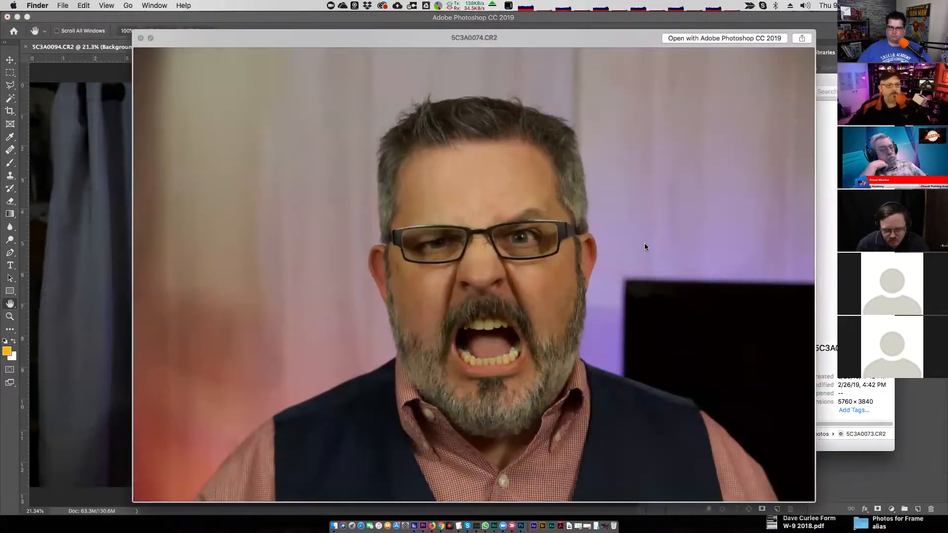
key(Up)
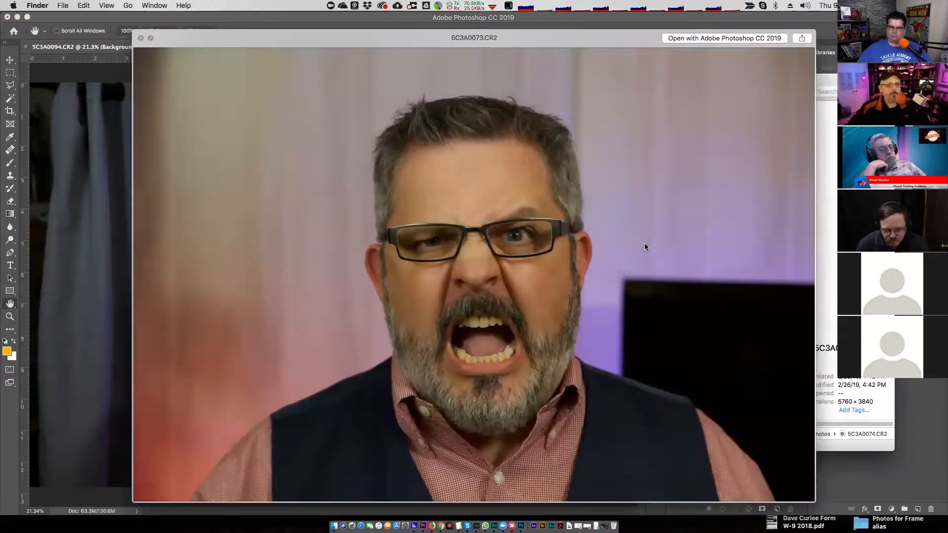
key(Down)
key(space)
Open 5C3A0074.CR2 from the Photos folder in Photoshop's Camera Raw
scroll(616, 240, up, 1)
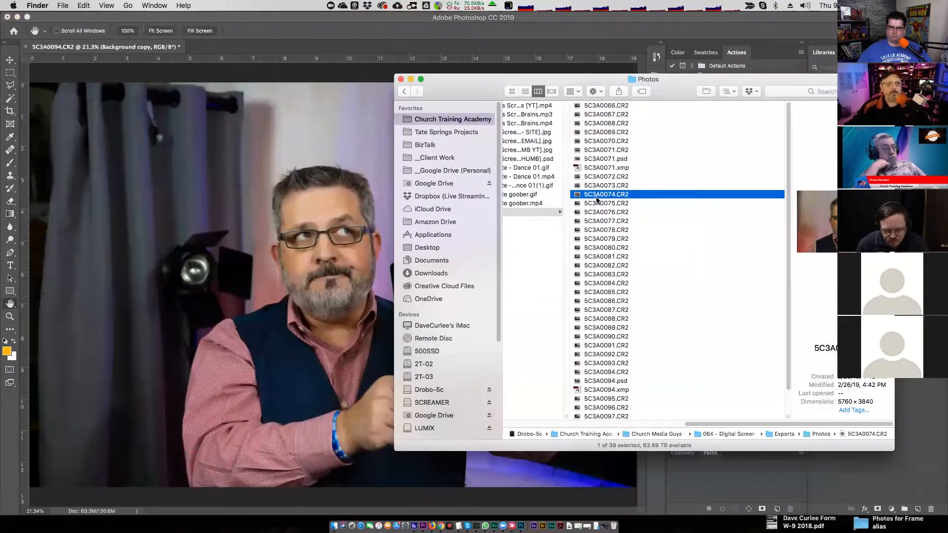
drag(460, 95, 355, 91)
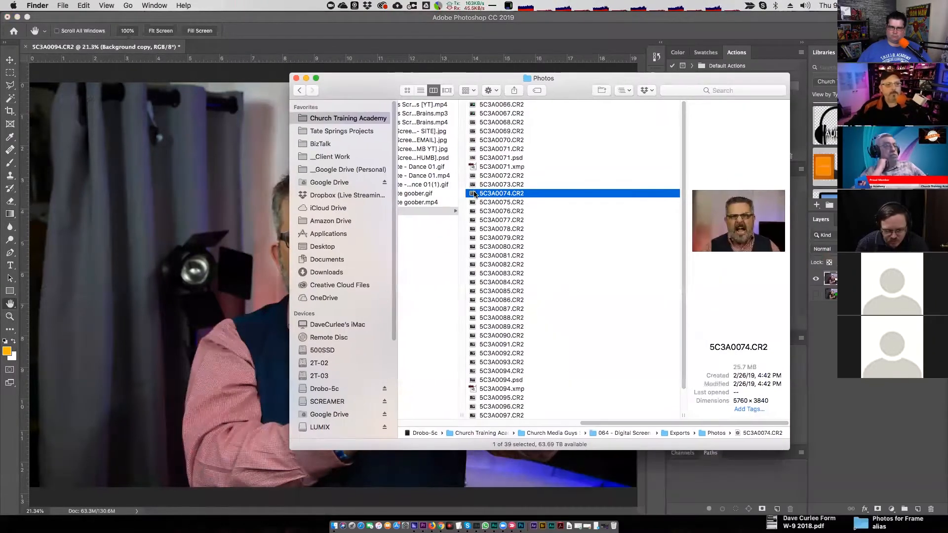
double_click(472, 194)
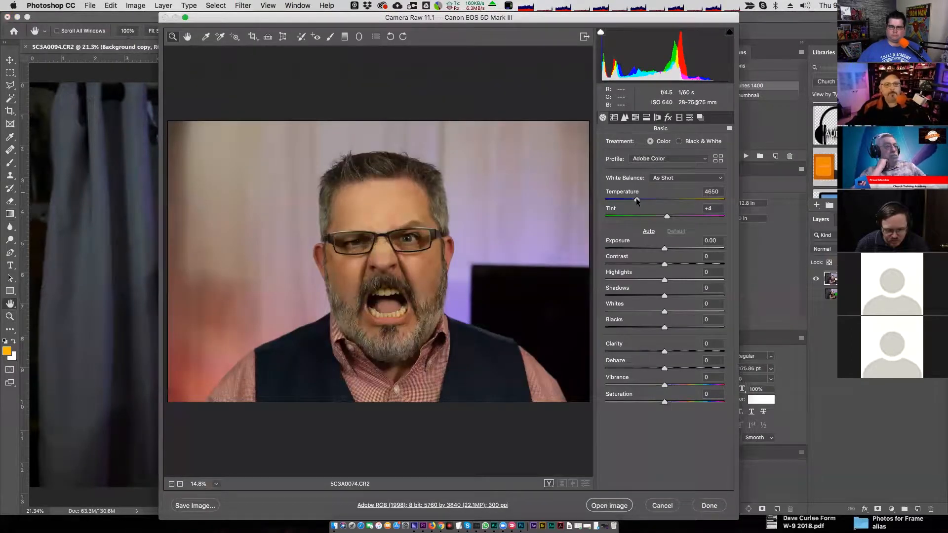
Set the portrait's temperature to 4150, exposure to +0.35 and vibrance to +40
drag(637, 201, 631, 199)
drag(664, 250, 669, 247)
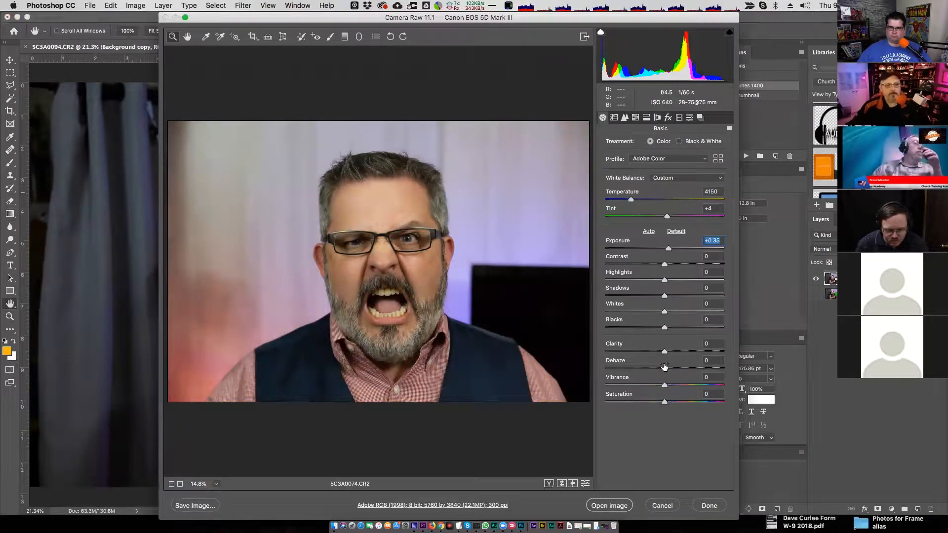
drag(665, 386, 687, 382)
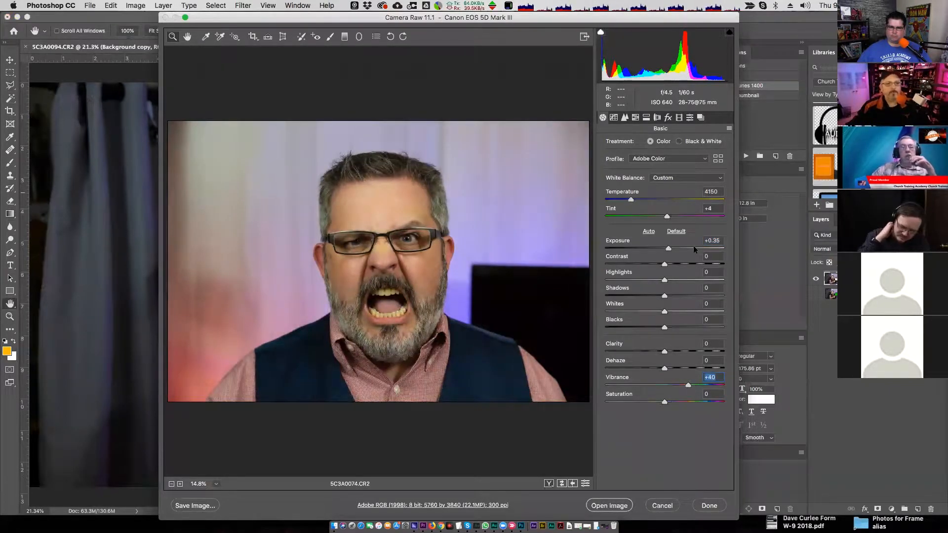
Set the HSL luminance to -18 for Reds, -37 for Purples and -48 for Blues, and open the developed portrait in Photoshop
click(635, 118)
click(646, 117)
click(636, 118)
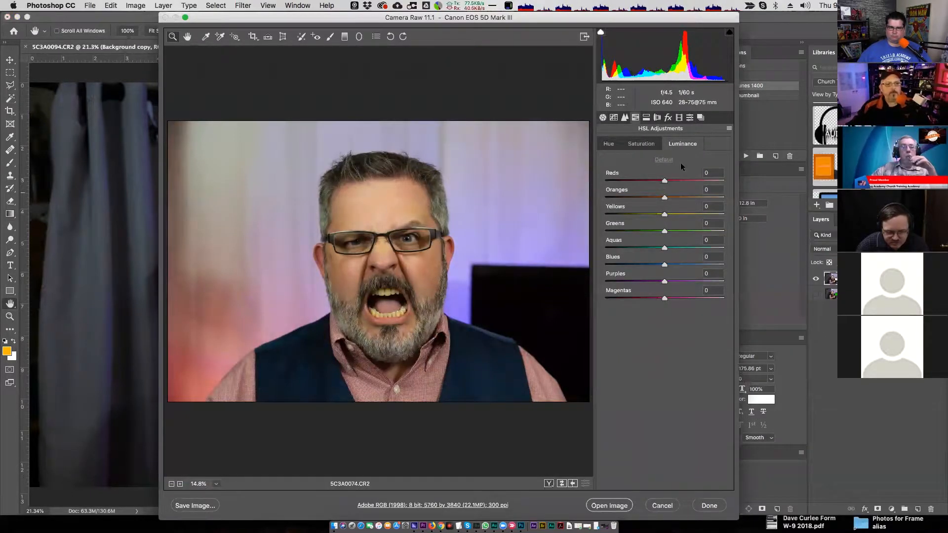
mouse_move(664, 180)
mouse_down()
mouse_move(644, 181)
mouse_move(653, 182)
mouse_up()
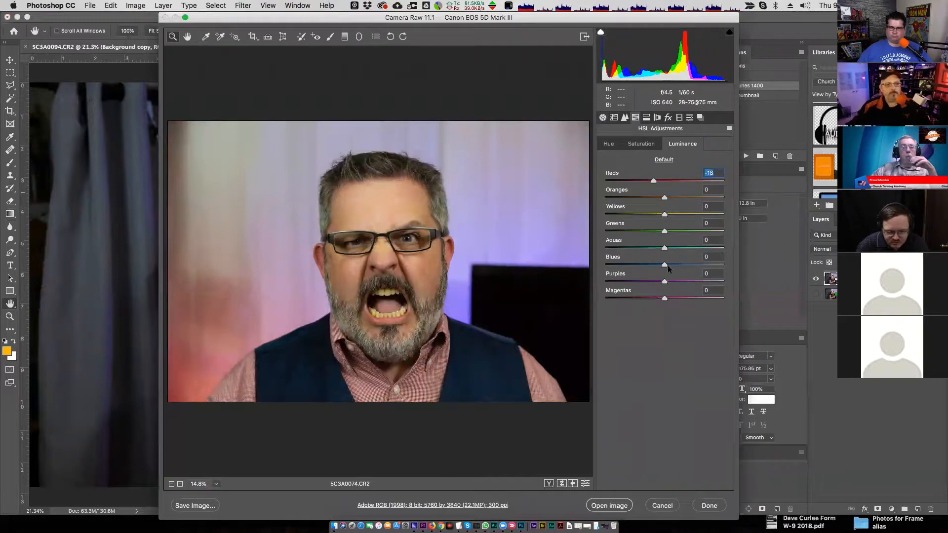
drag(664, 281, 635, 265)
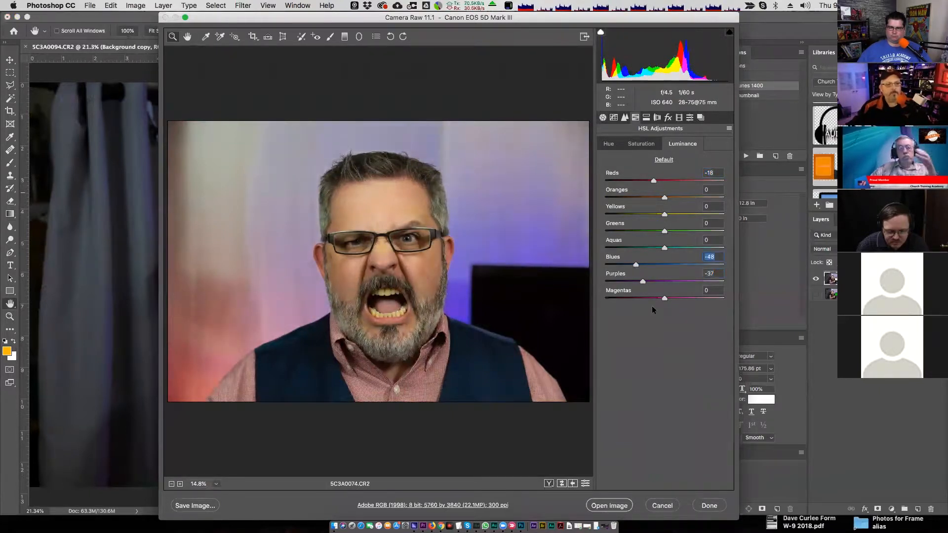
click(610, 506)
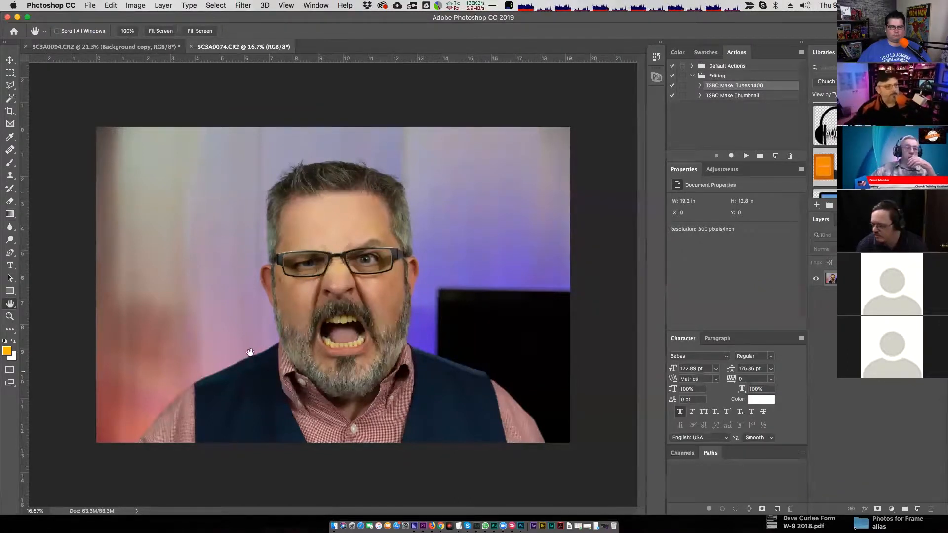
Duplicate the portrait's Background layer, rename the copy after the subject's face, and hide the original Background
click(10, 317)
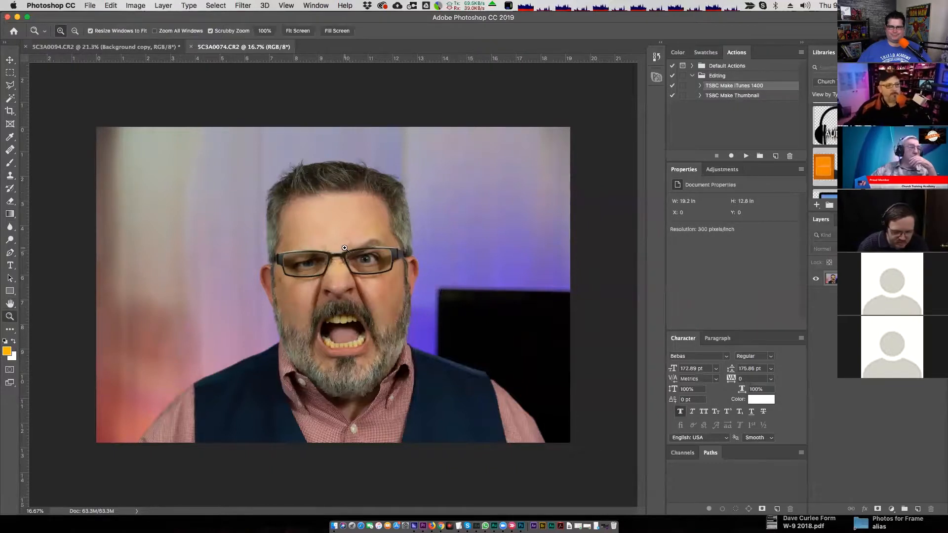
click(347, 295)
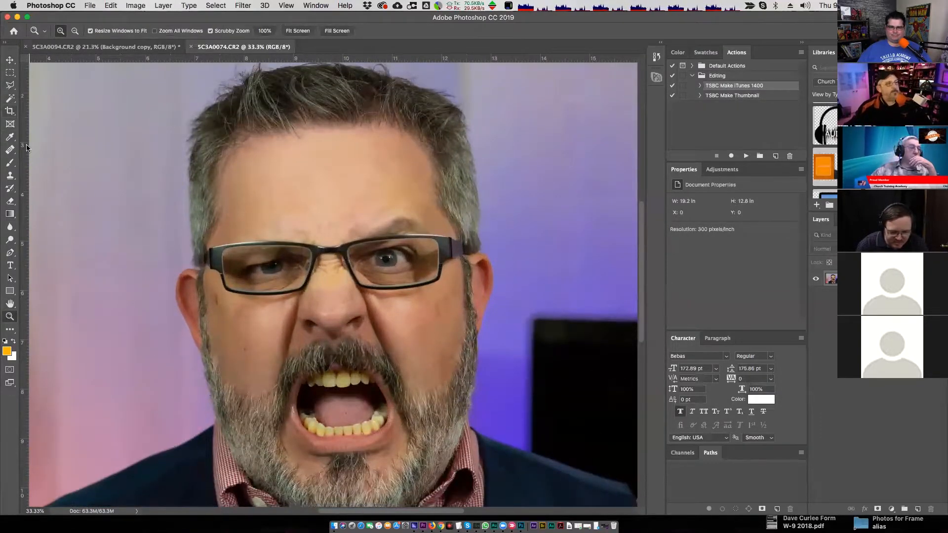
drag(908, 280, 916, 508)
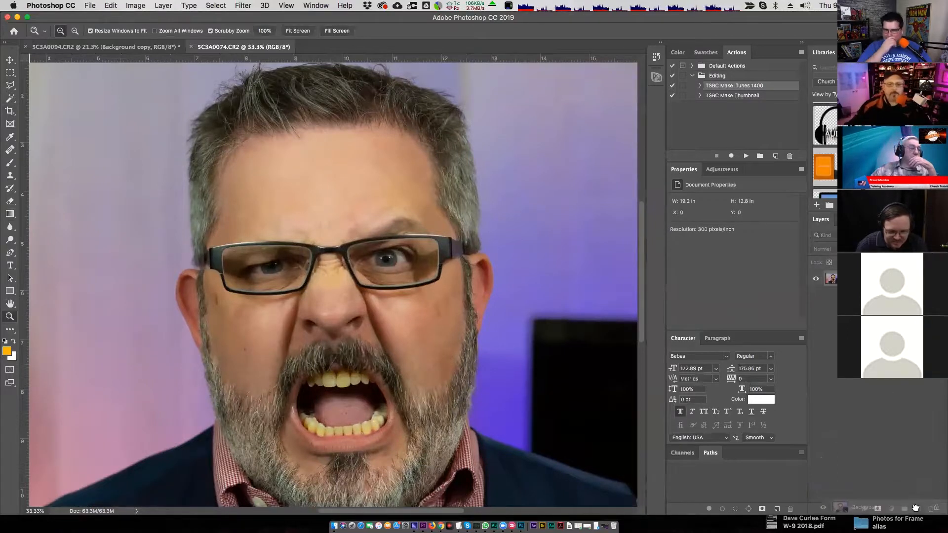
click(816, 294)
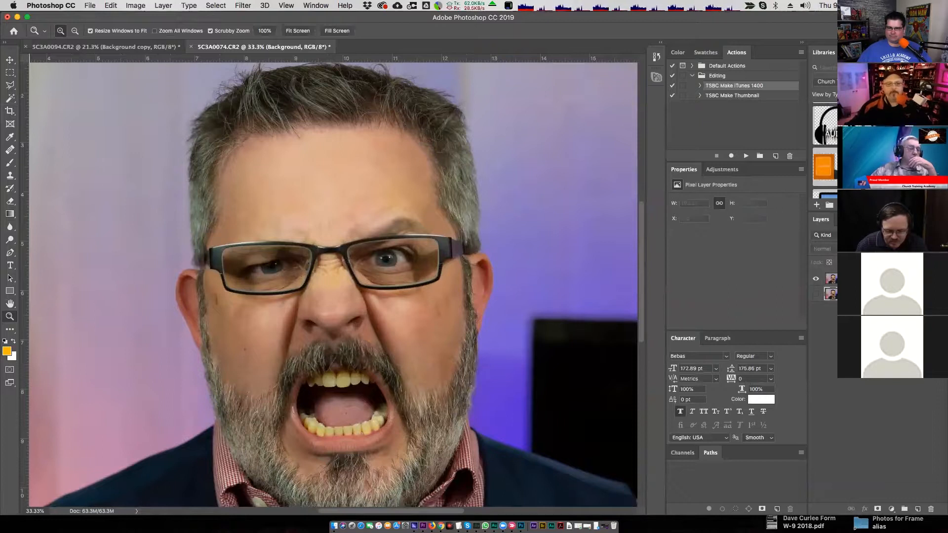
click(871, 279)
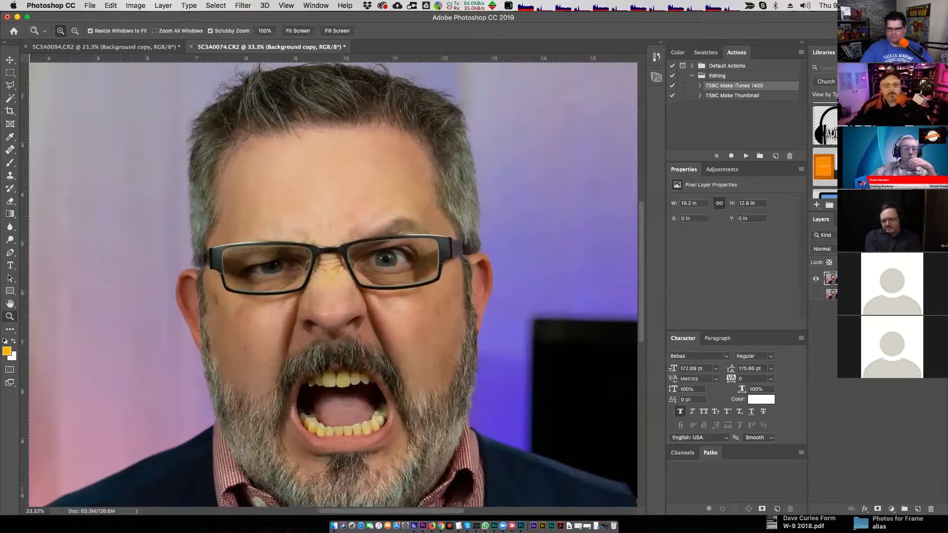
click(872, 336)
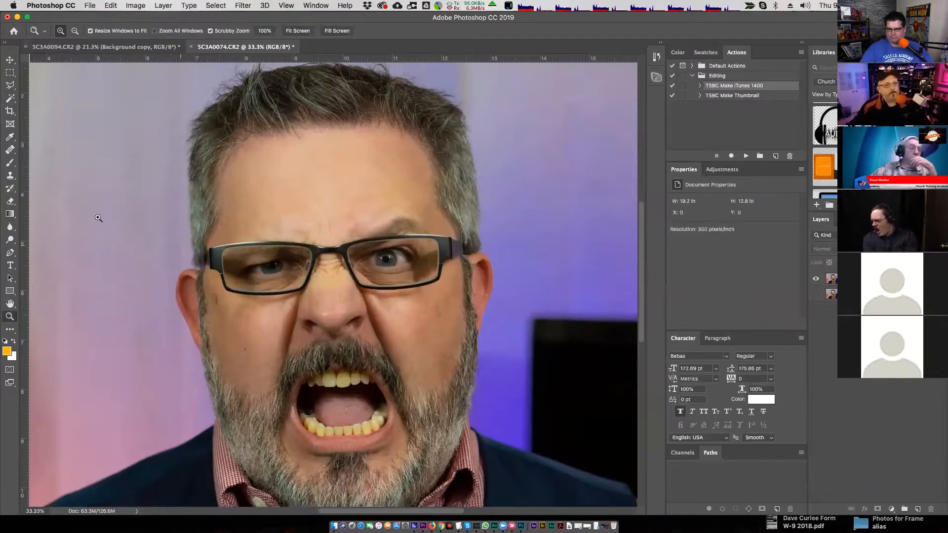
Choose the Spot Healing Brush in place of the Healing Brush and activate the renamed face layer
key(v)
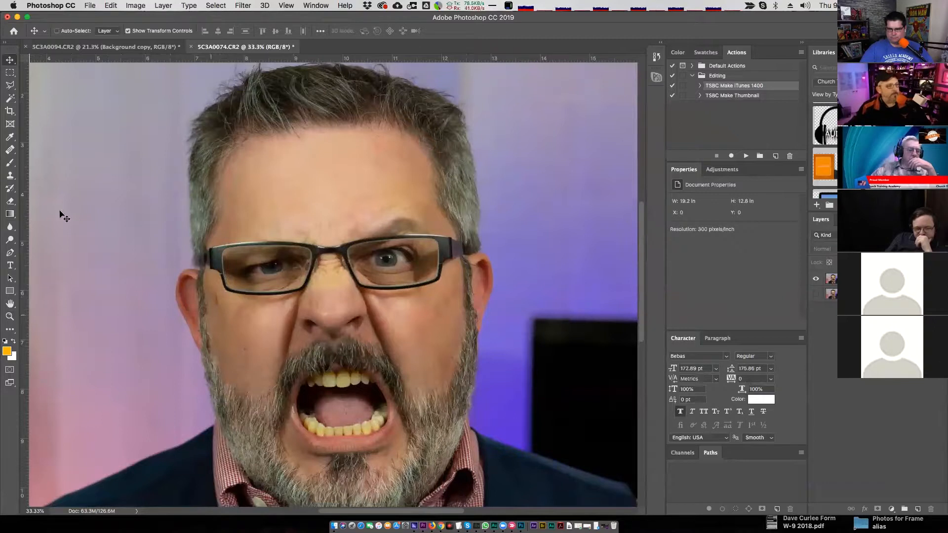
click(11, 149)
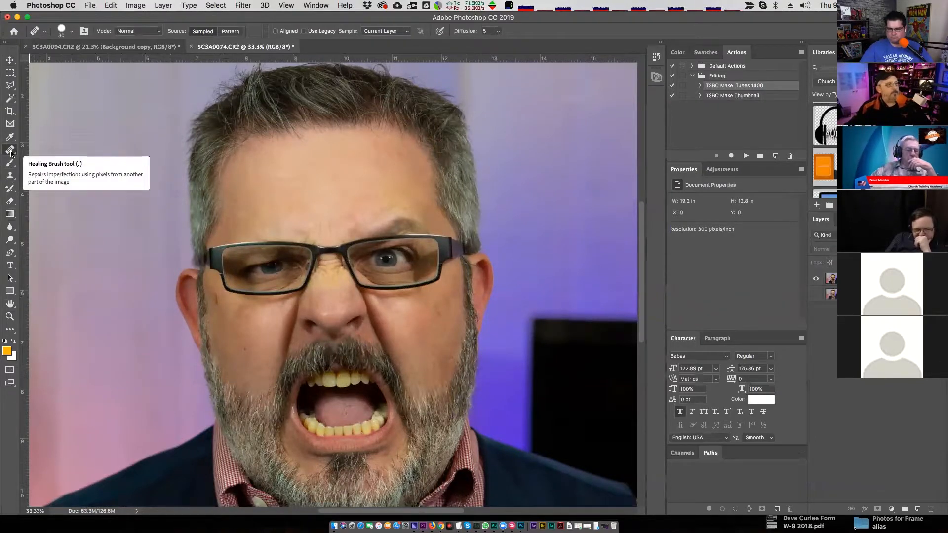
click(11, 151)
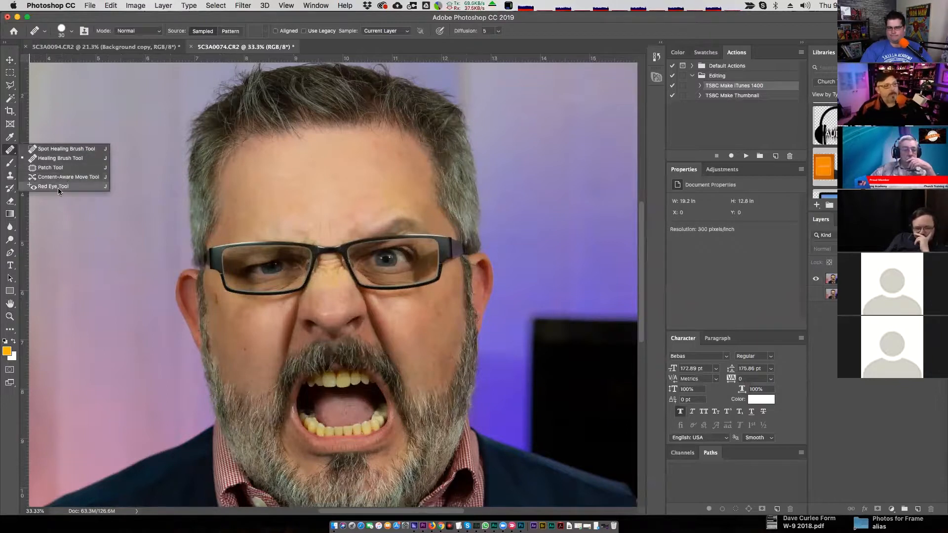
click(62, 150)
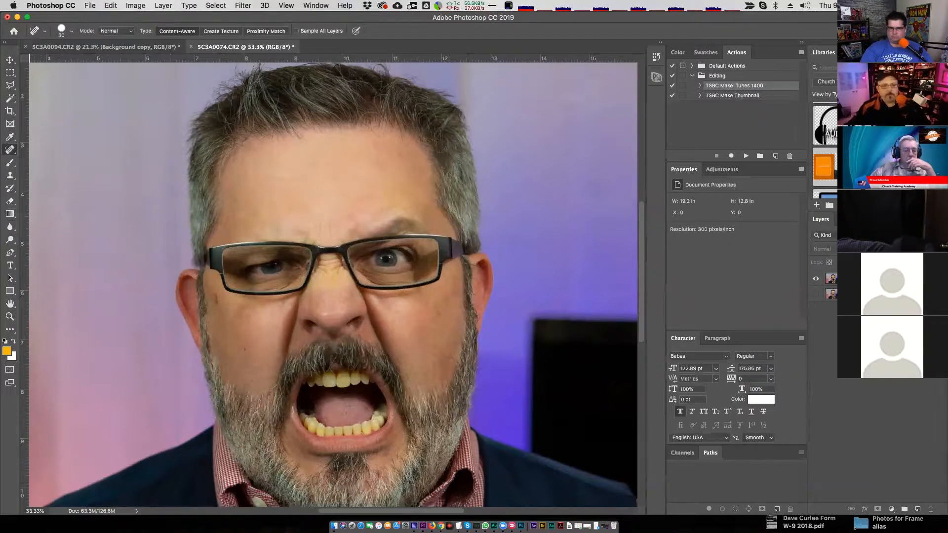
click(831, 278)
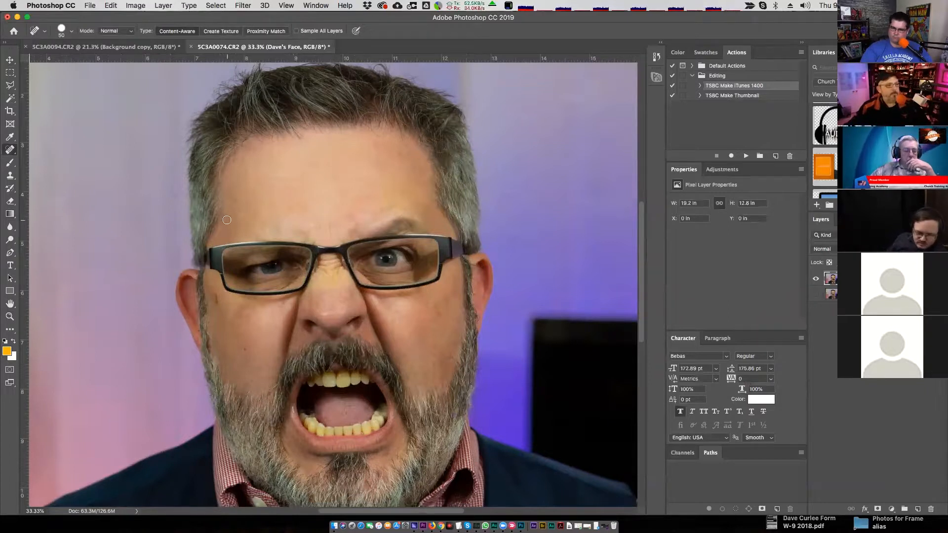
Heal the red spot and the small bump on the forehead near the hairline using the Spot Healing Brush at size 15
scroll(223, 223, up, 5)
scroll(239, 246, down, 5)
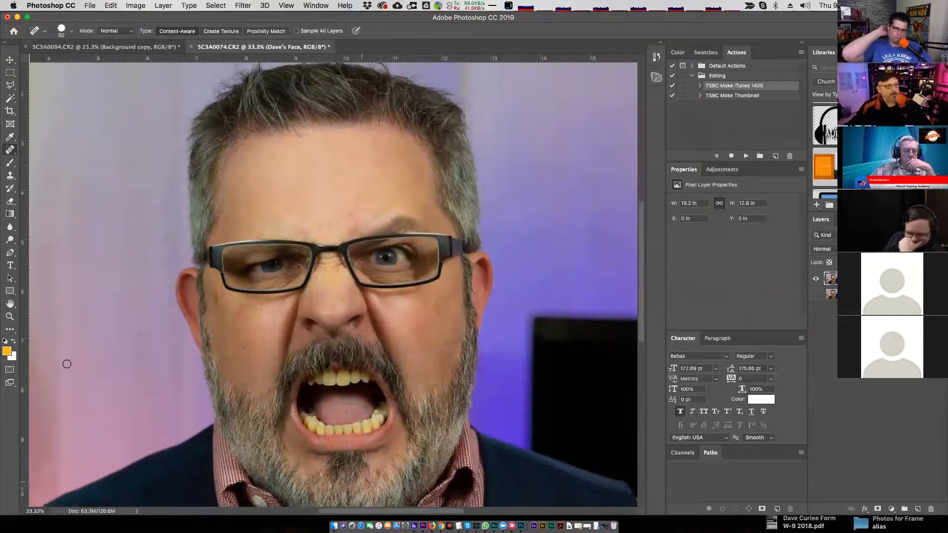
click(10, 316)
drag(225, 216, 225, 244)
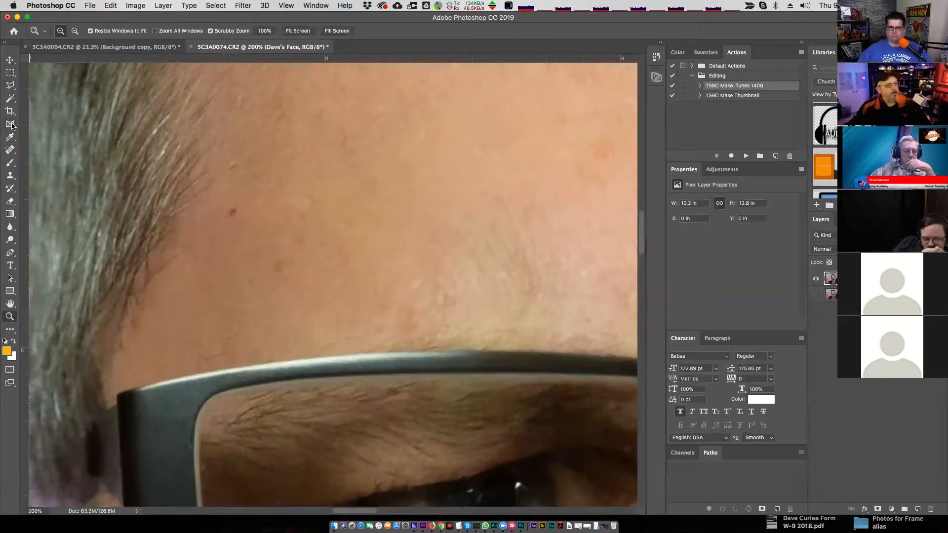
key(space)
drag(212, 243, 396, 219)
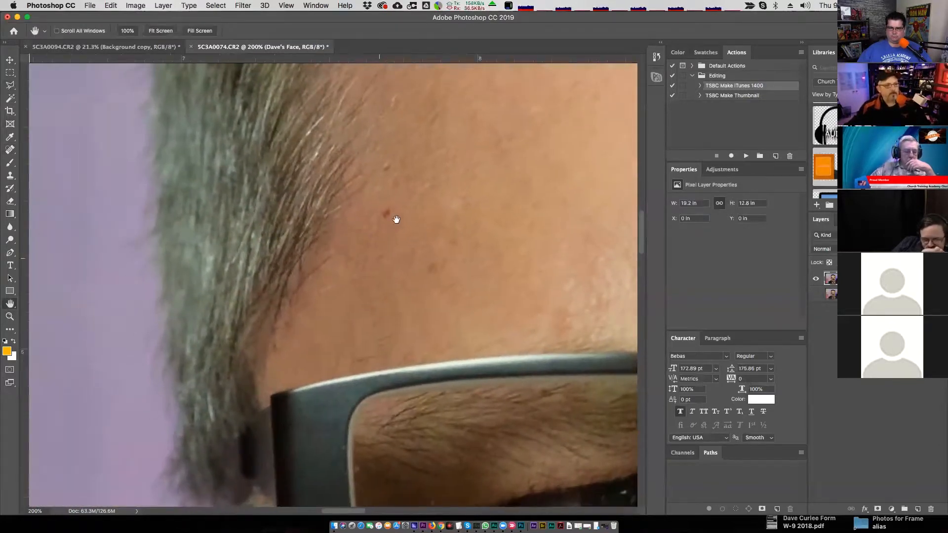
click(7, 151)
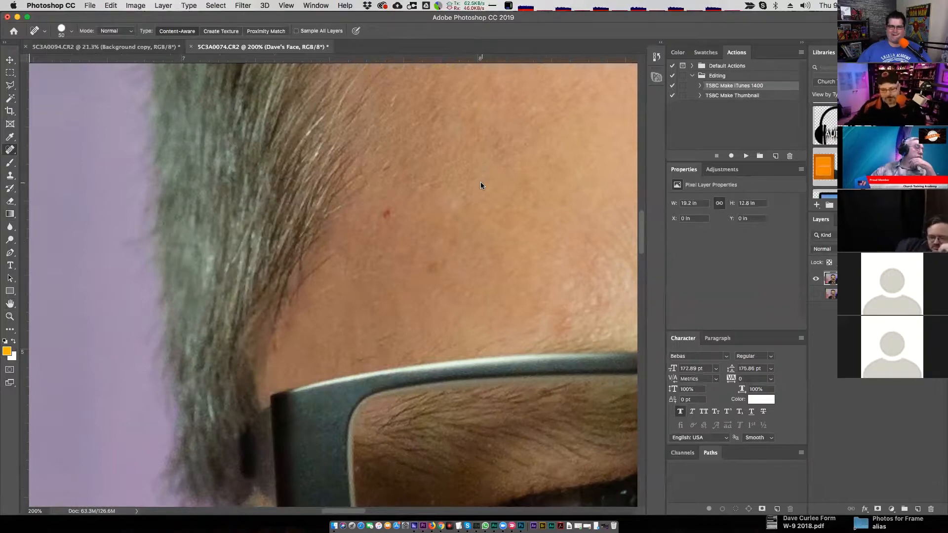
key(bracketleft)
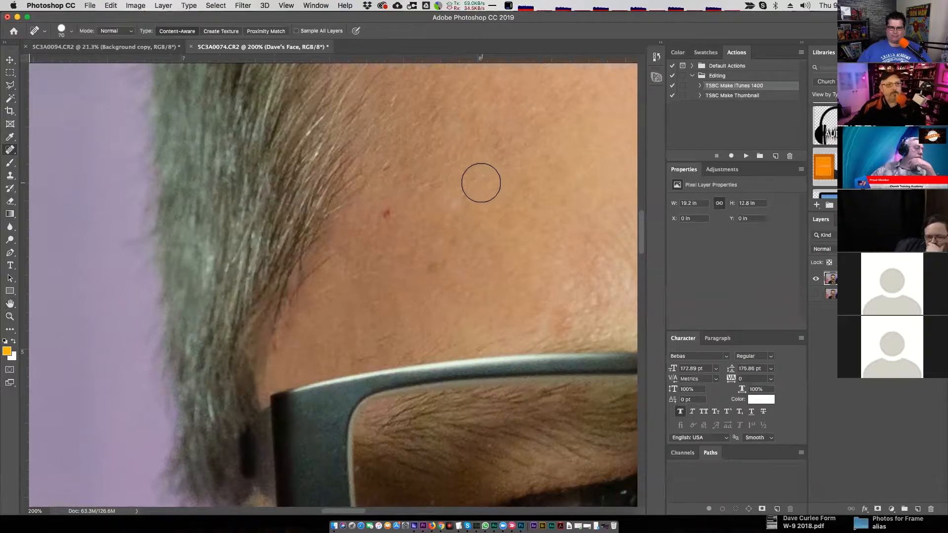
key(bracketleft)
key(bracketleft)
key(bracketleft)
key(bracketleft)
key(bracketleft)
key(bracketleft)
key(bracketleft)
key(bracketleft)
key(bracketleft)
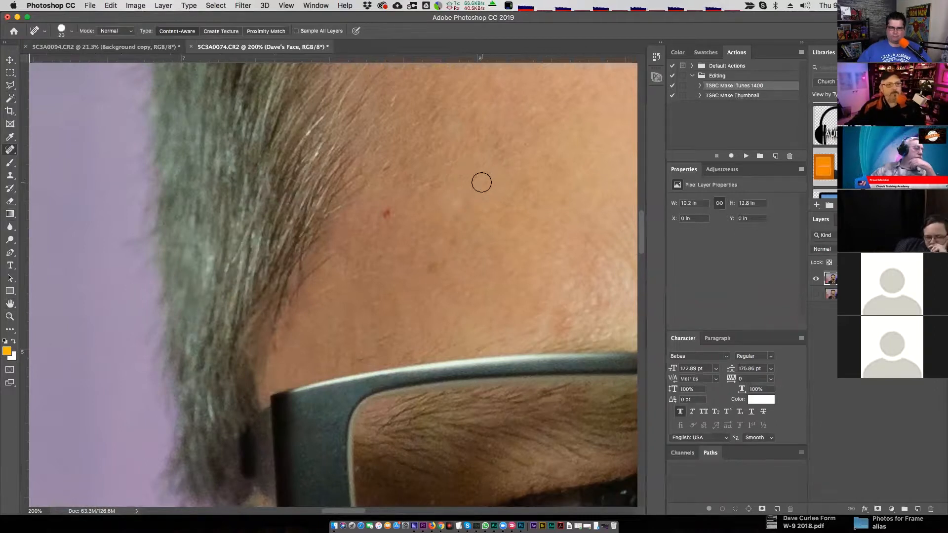
key(bracketleft)
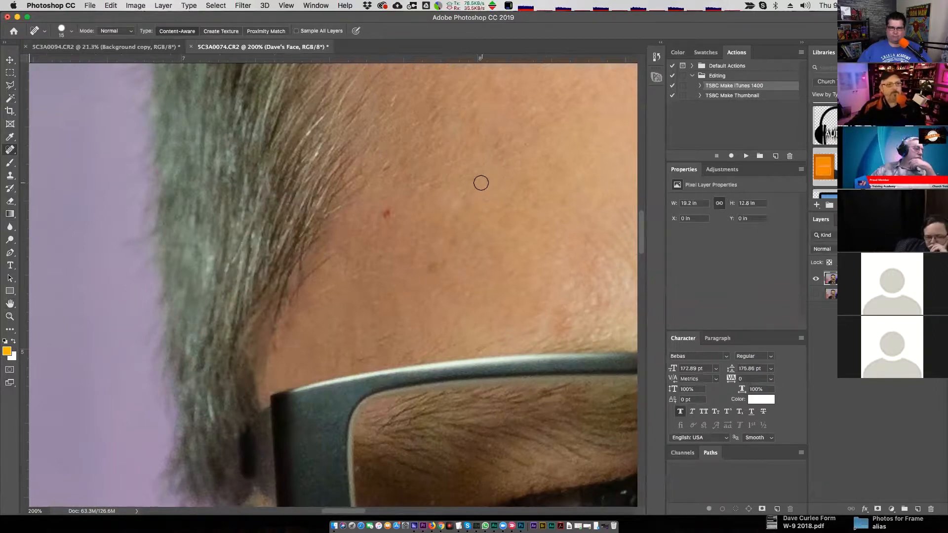
key(bracketright)
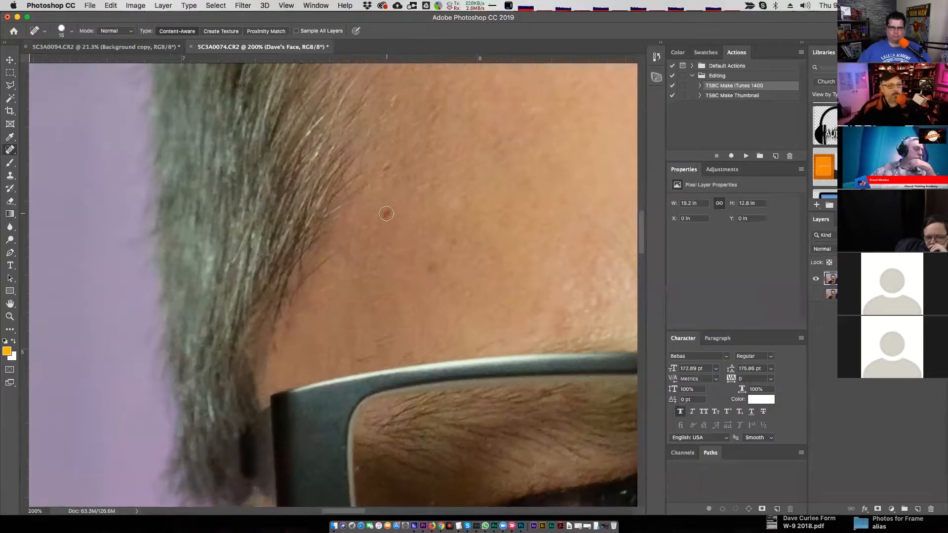
click(386, 213)
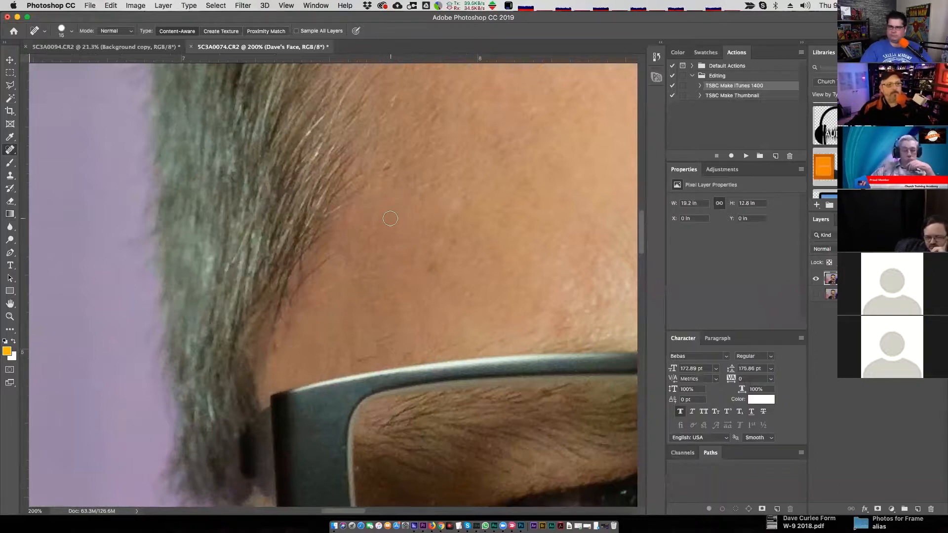
click(388, 169)
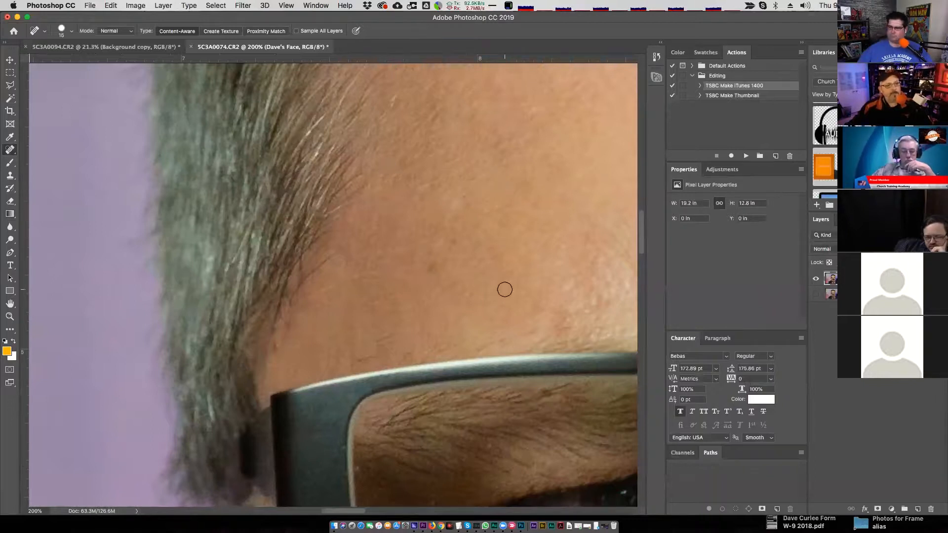
Outline the long brown mark on the cheek between the sideburn and the glasses with the Polygonal Lasso
drag(333, 512, 351, 511)
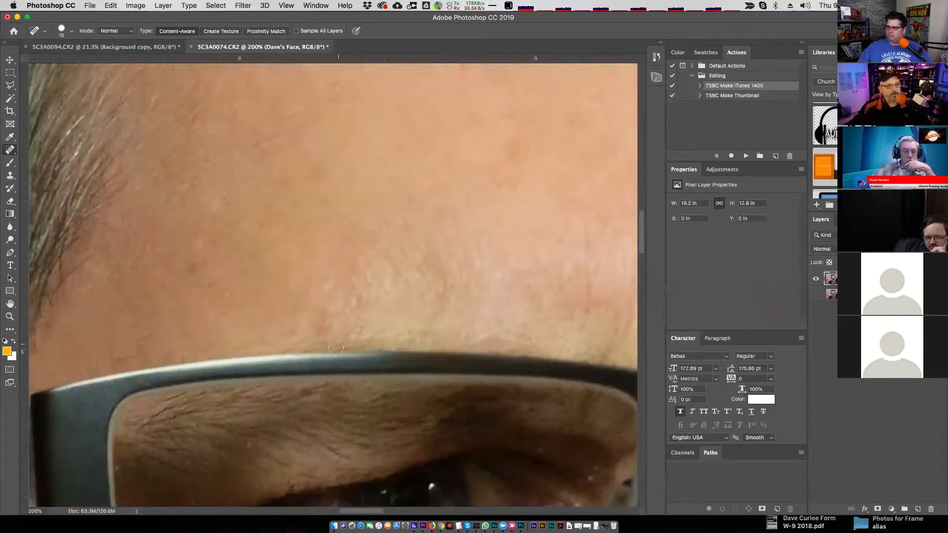
scroll(335, 347, down, 10)
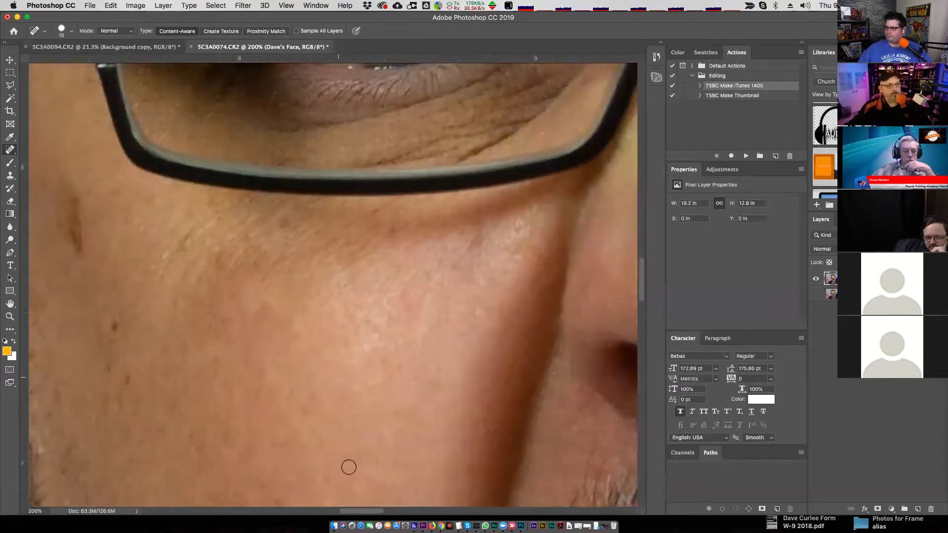
drag(361, 512, 345, 512)
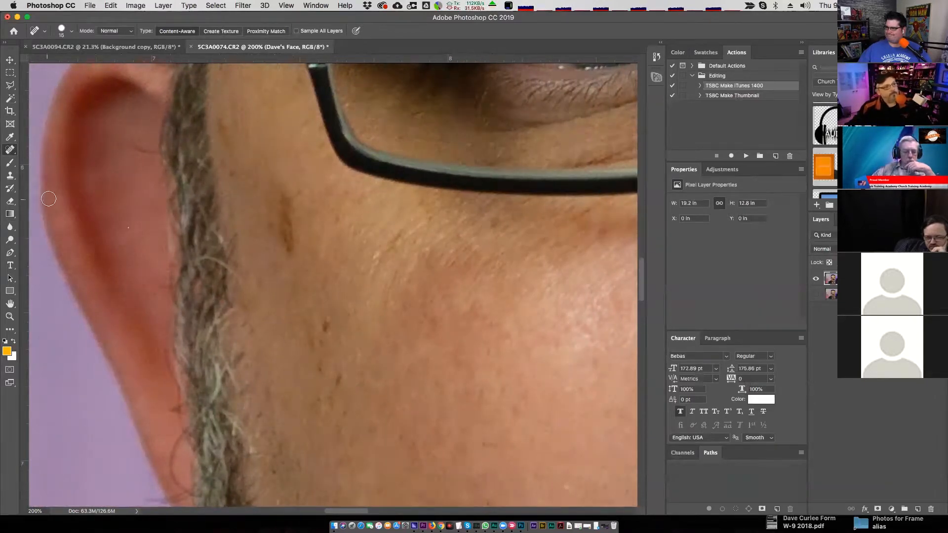
click(10, 89)
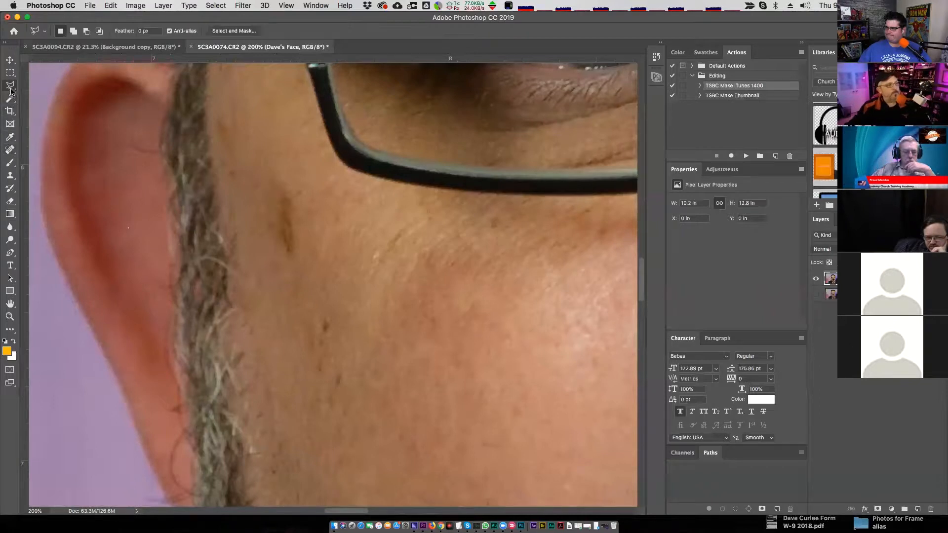
click(264, 173)
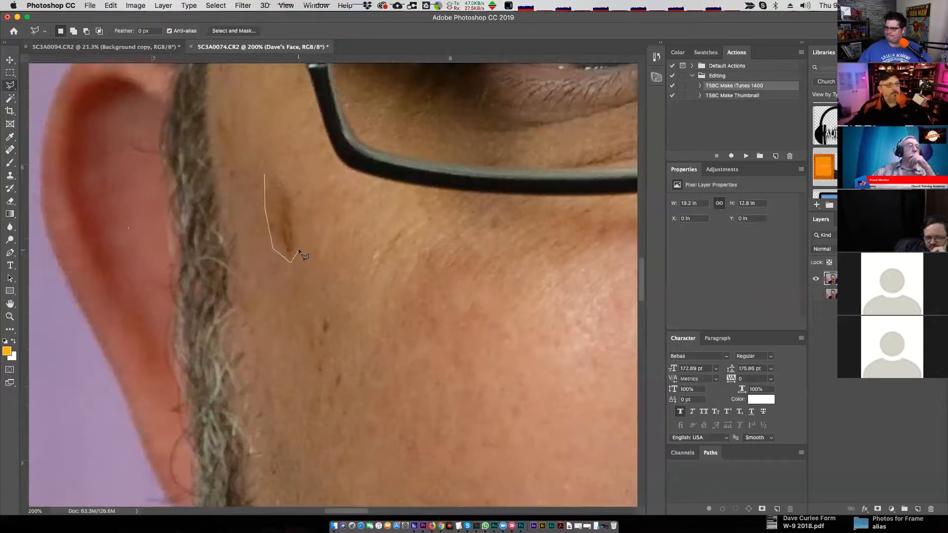
double_click(270, 161)
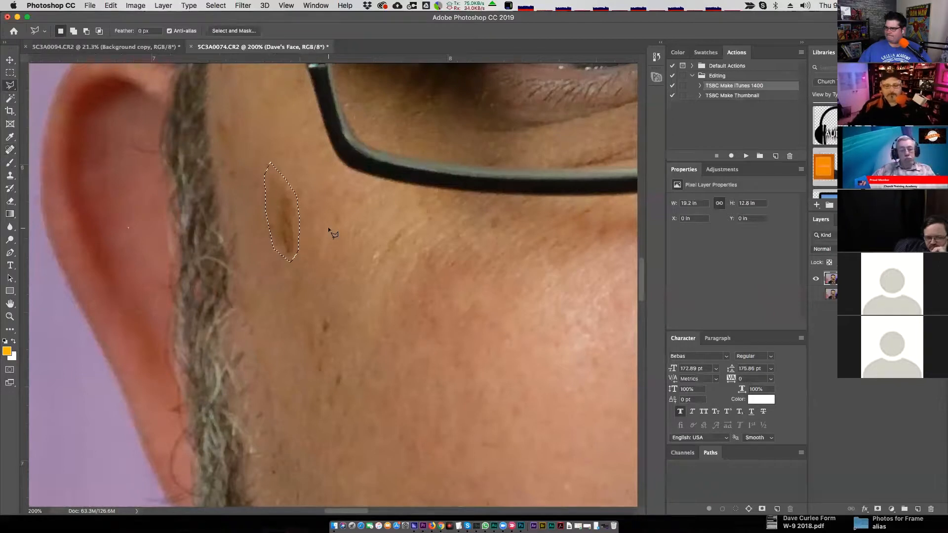
Try filling the selected cheek mark with Black at 100% opacity, and undo that fill
key(shift)
key(shift+BackSpace)
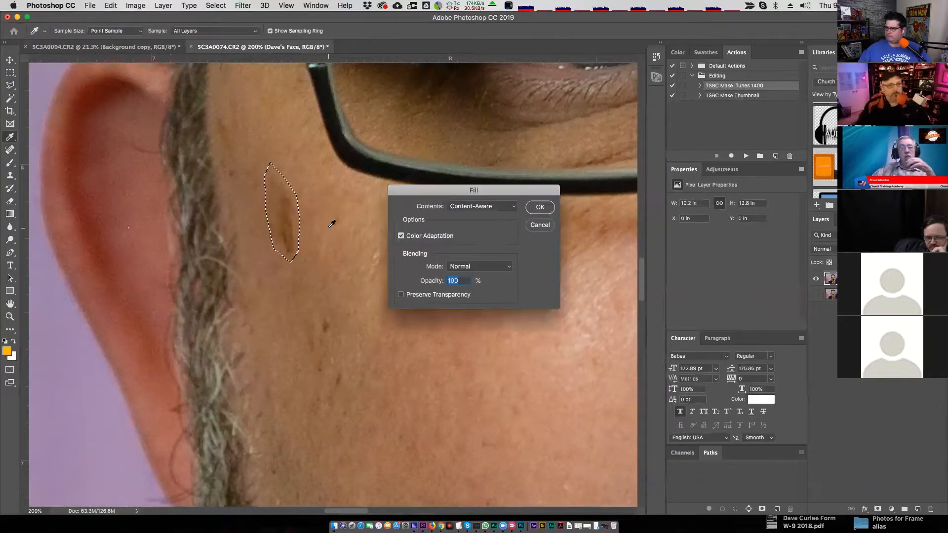
click(496, 204)
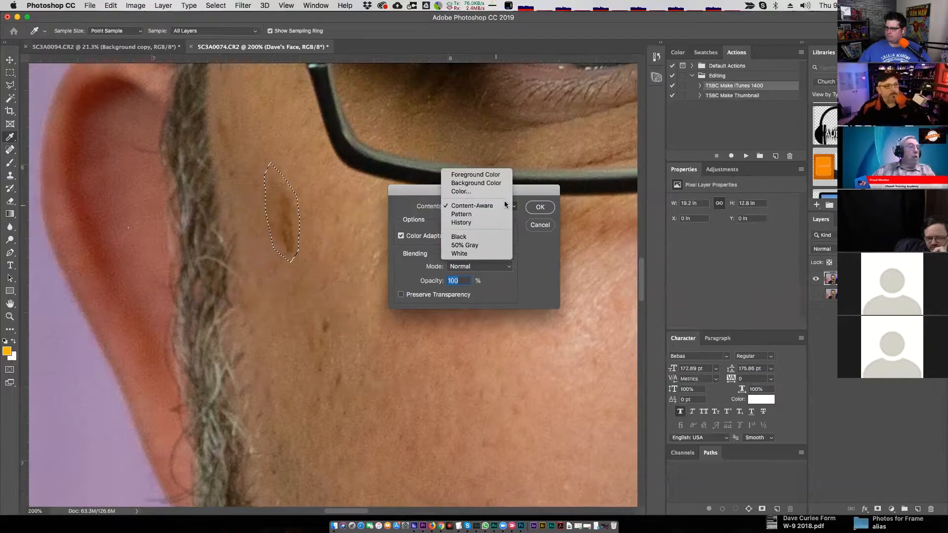
click(460, 241)
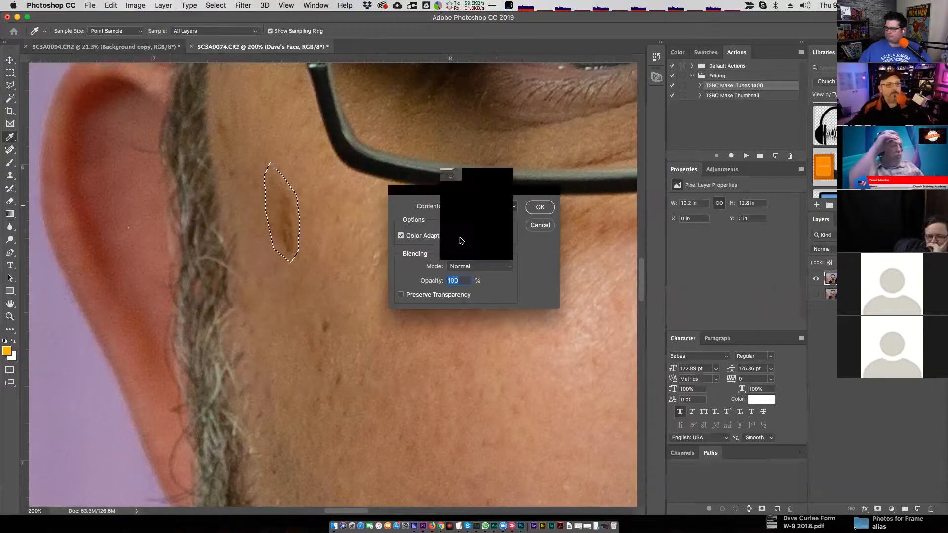
click(538, 208)
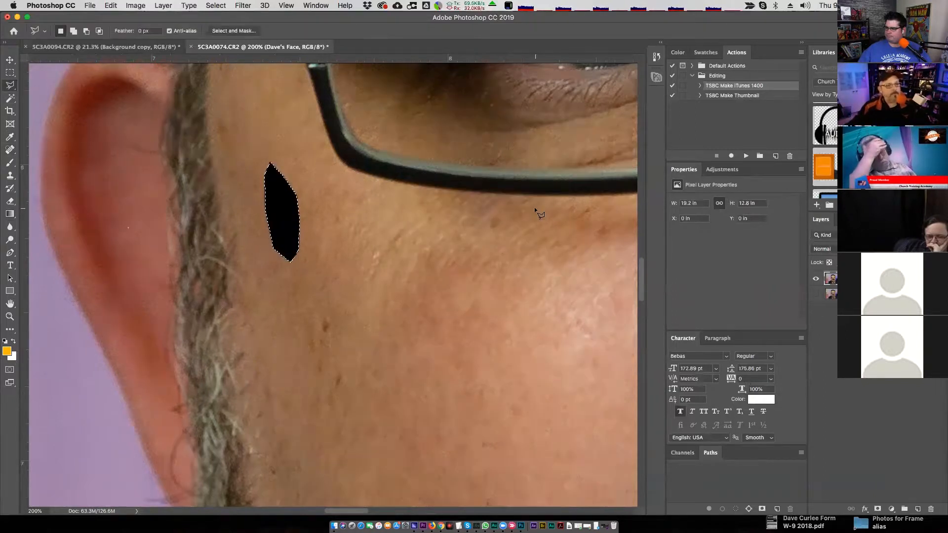
key(super+z)
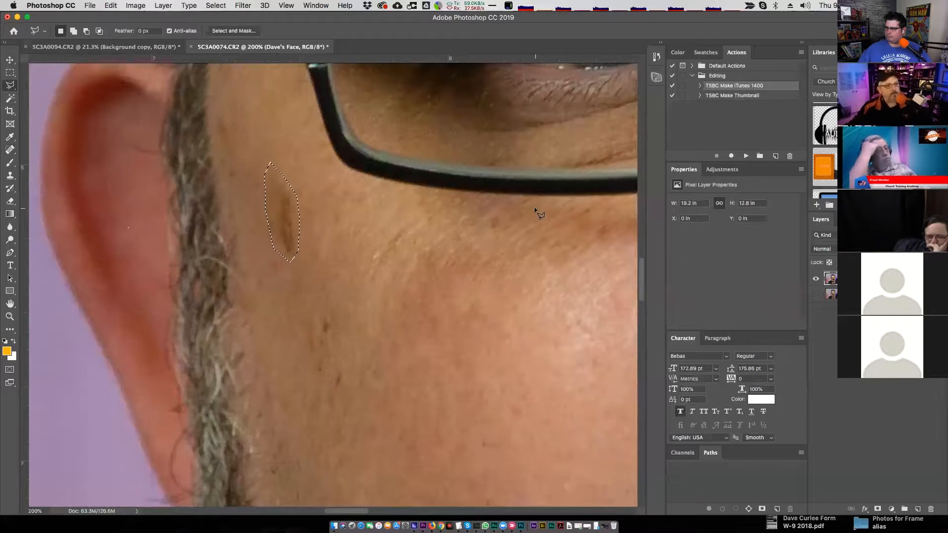
Fill the selected cheek mark with Content-Aware contents in Normal mode at 100% opacity, and clear the selection
key(shift+BackSpace)
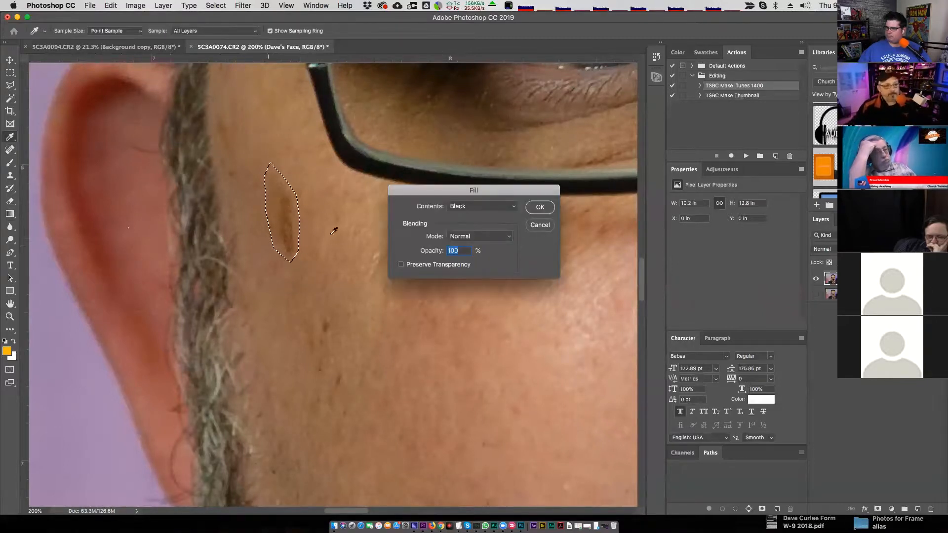
click(482, 209)
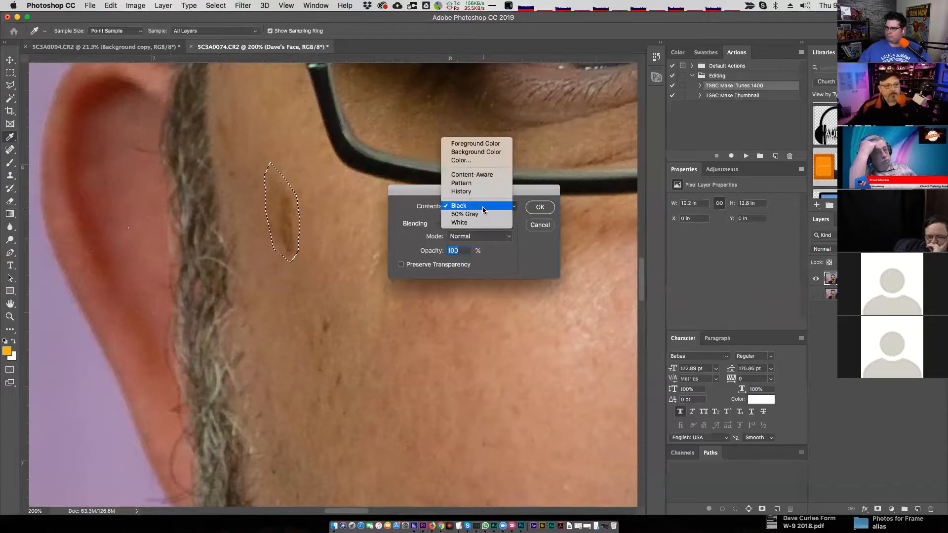
click(477, 175)
drag(513, 192, 520, 254)
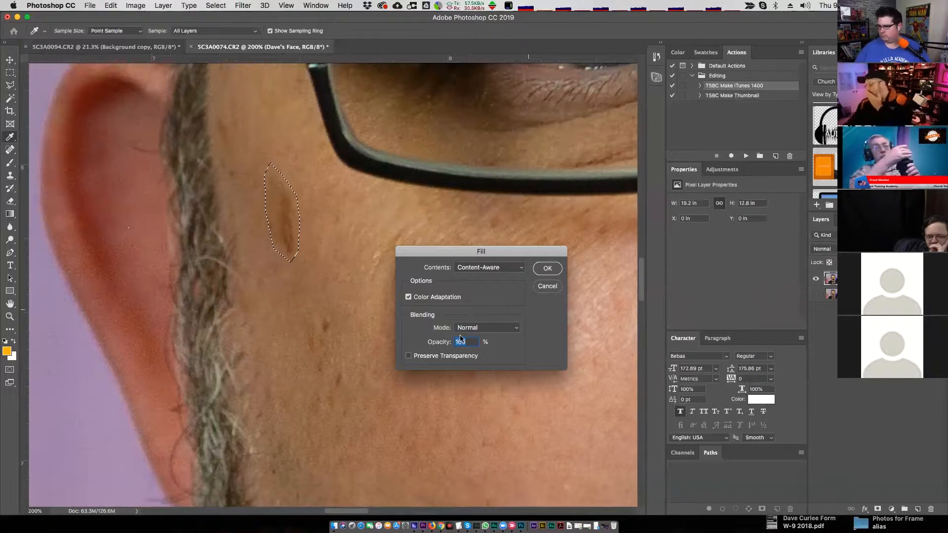
click(547, 268)
key(l)
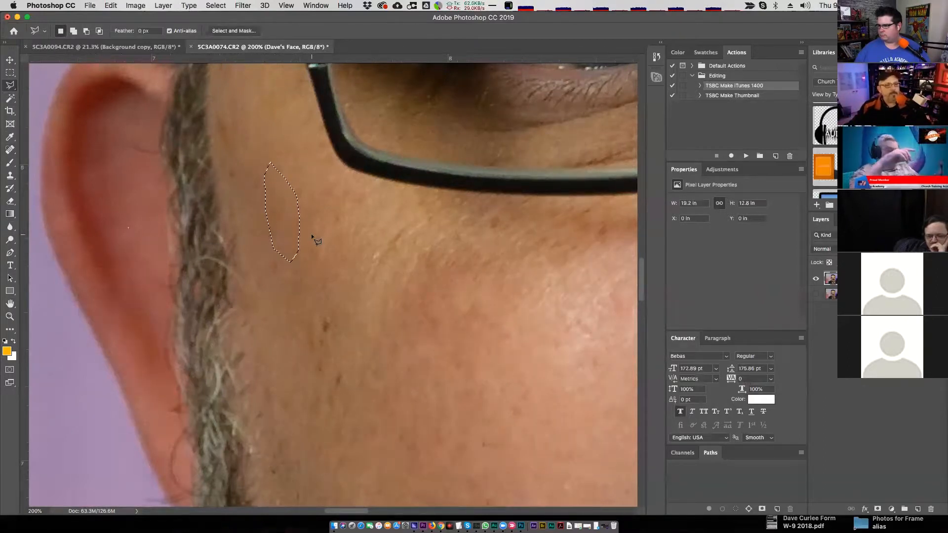
key(super+d)
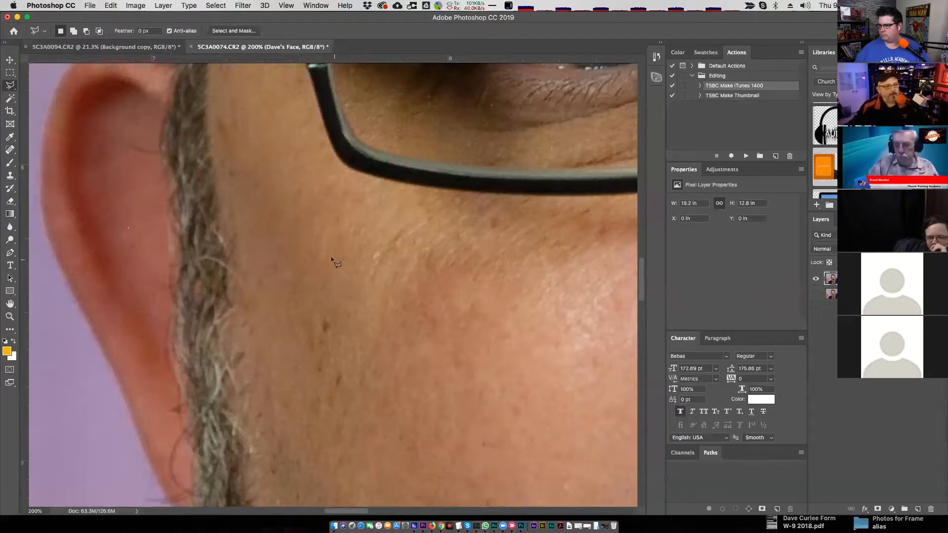
Outline the lower row of teeth with the Polygonal Lasso at 50% zoom
scroll(346, 301, down, 3)
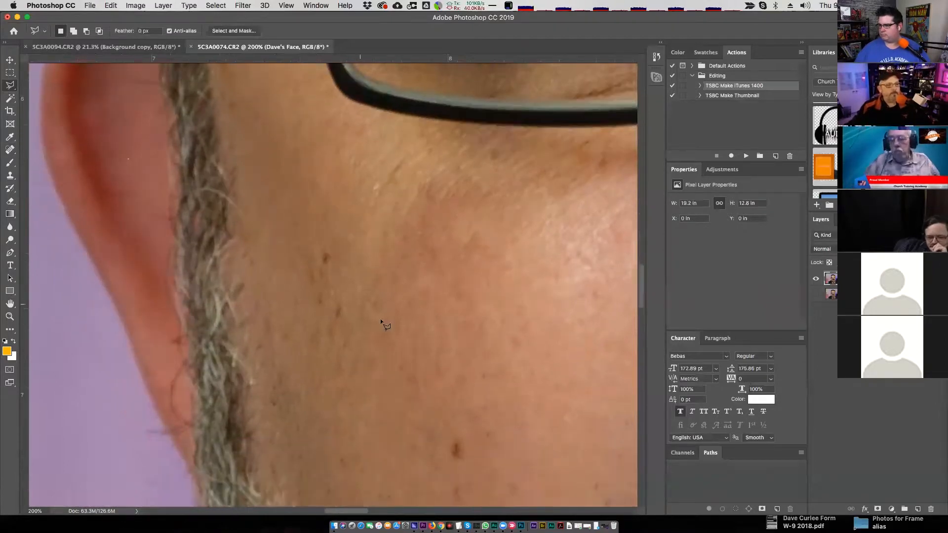
scroll(440, 446, down, 2)
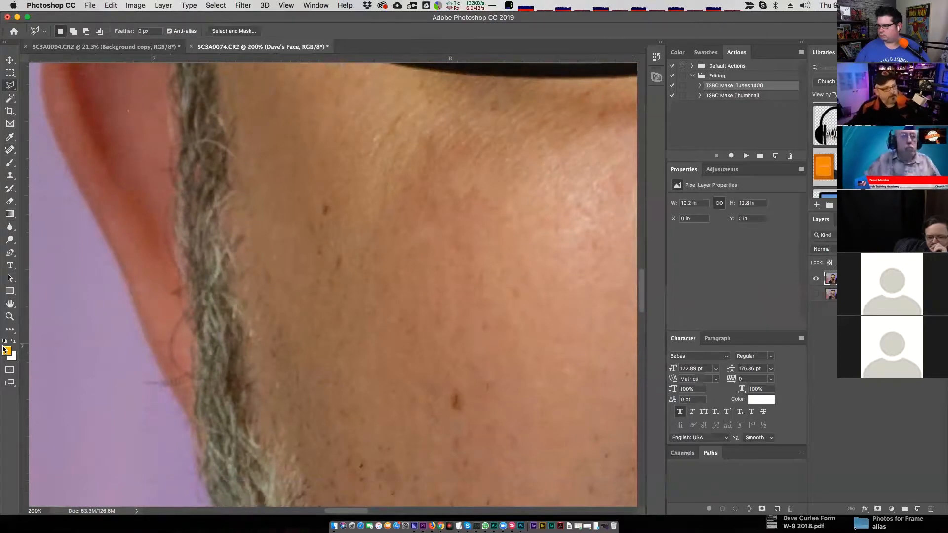
click(10, 316)
key(alt)
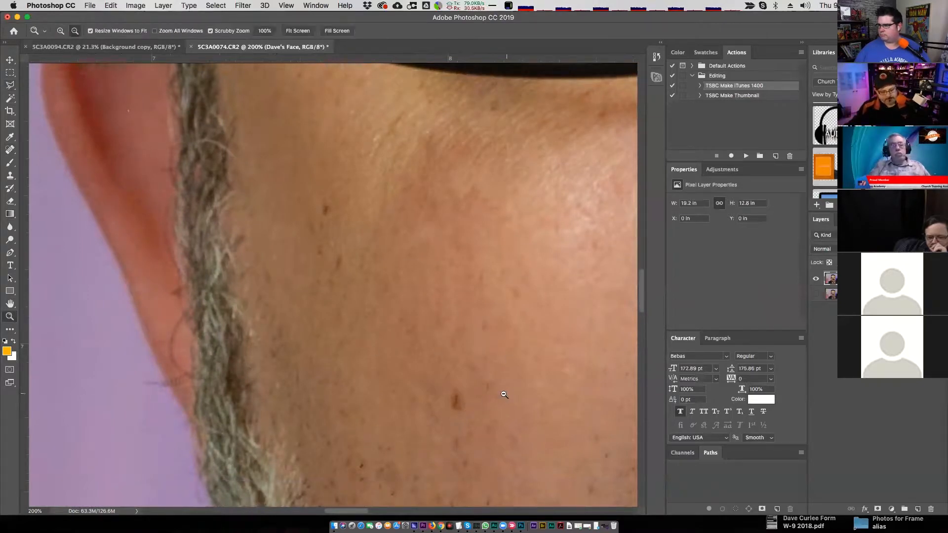
alt+click(531, 292)
alt+click(539, 282)
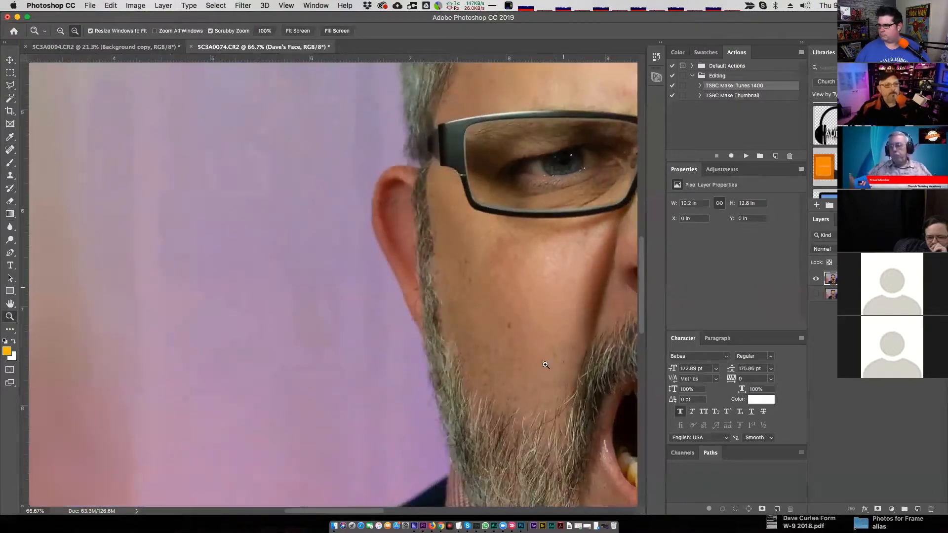
alt+click(560, 290)
scroll(409, 509, right, 5)
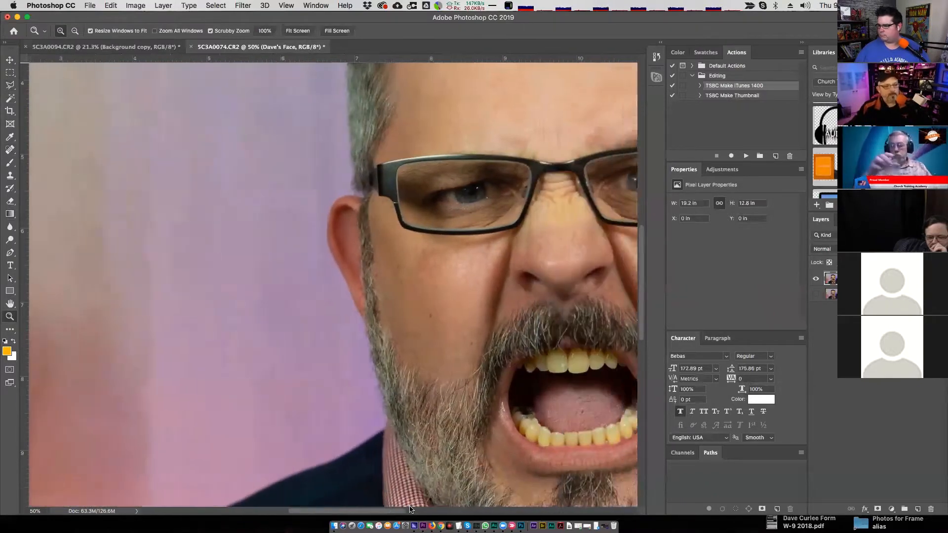
scroll(398, 368, down, 2)
scroll(399, 367, right, 2)
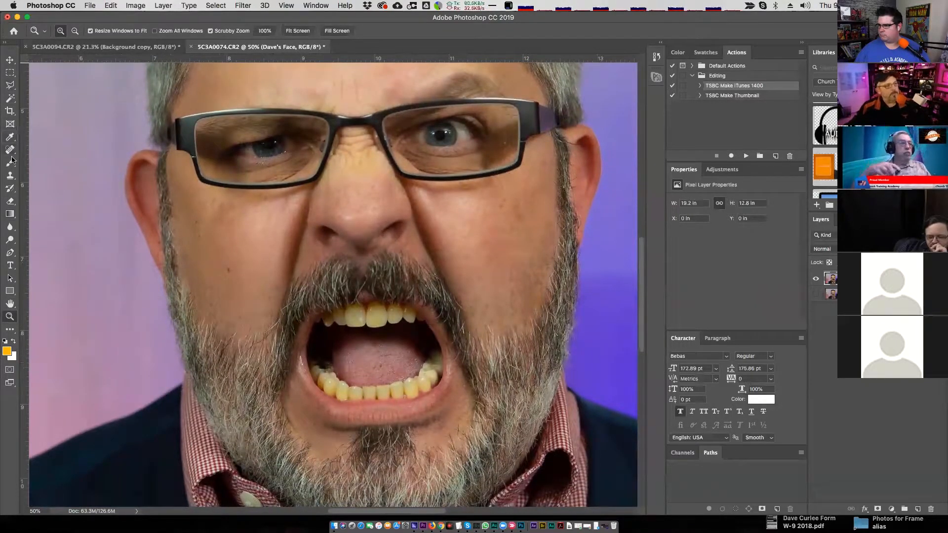
click(10, 85)
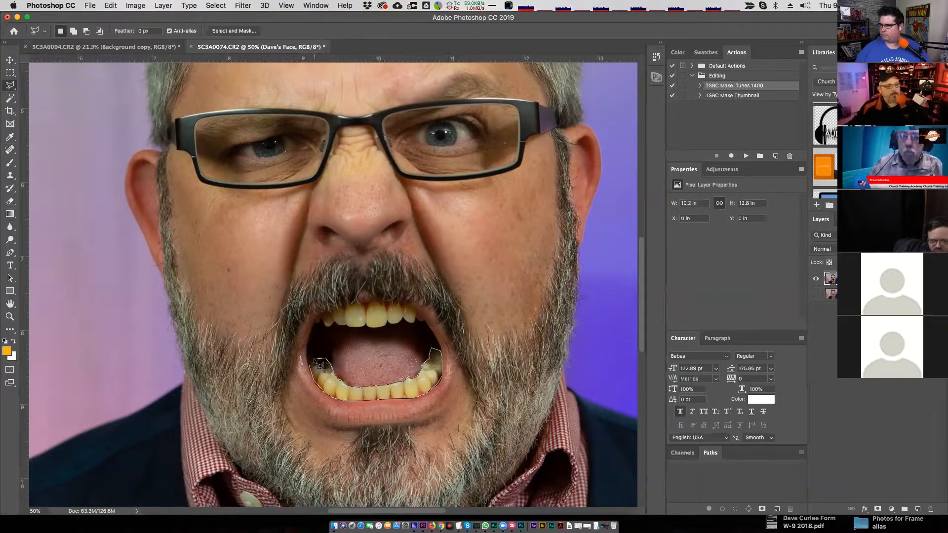
click(313, 371)
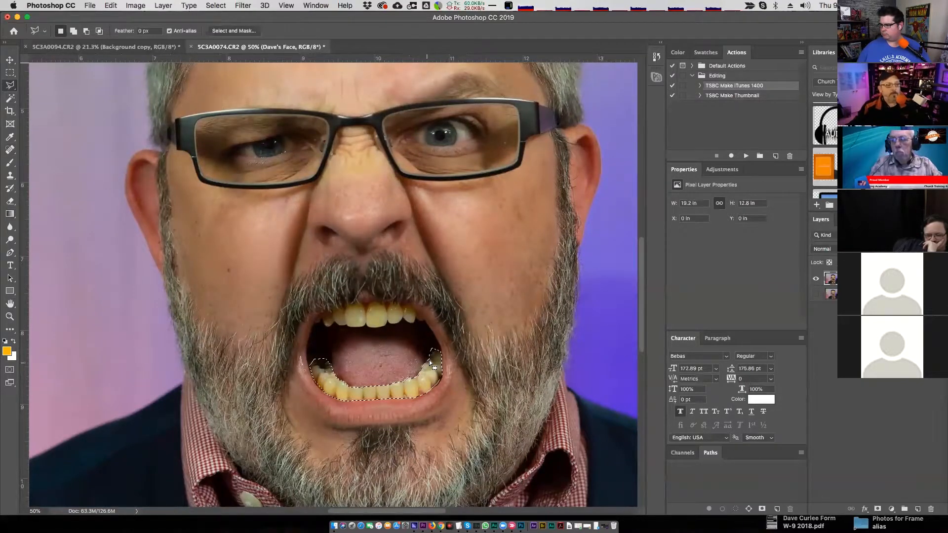
Add the upper row of teeth to the selection with the Polygonal Lasso
key(shift)
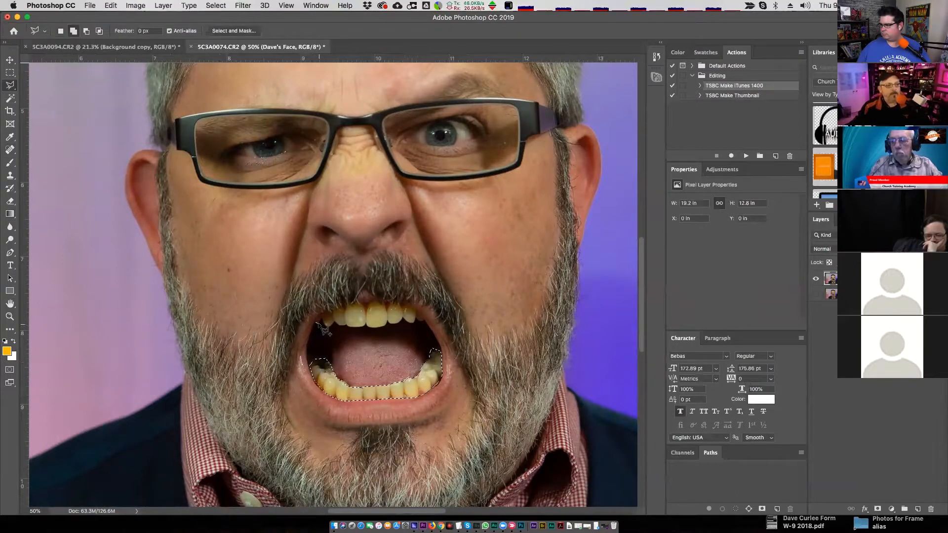
click(321, 320)
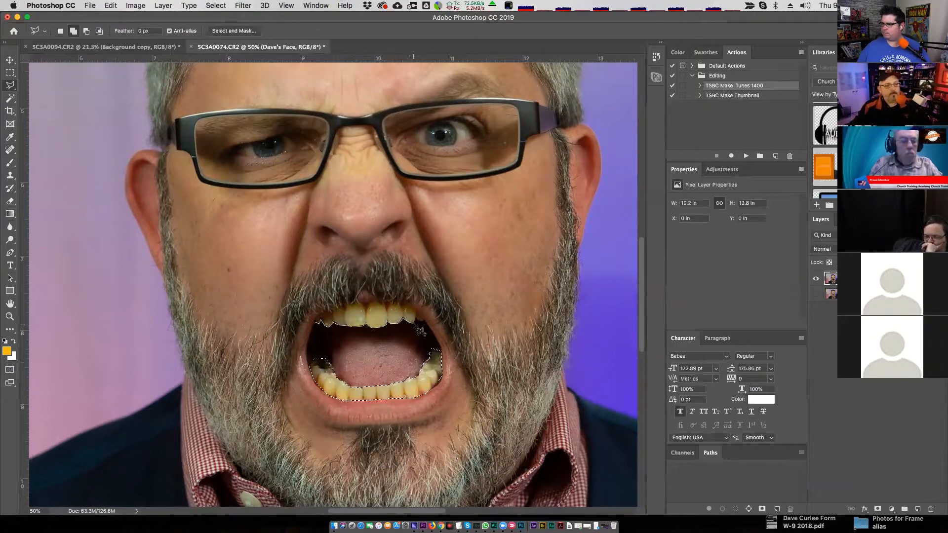
click(398, 301)
click(384, 299)
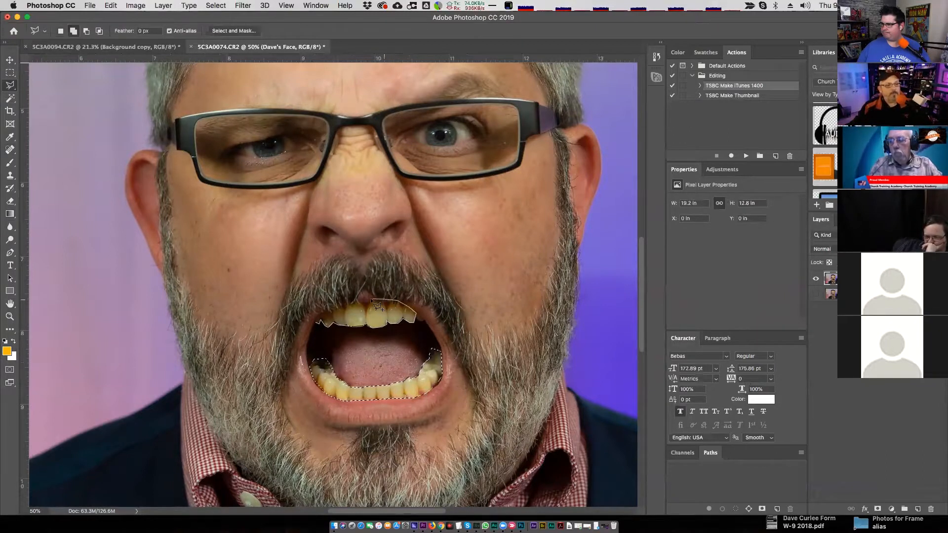
click(370, 300)
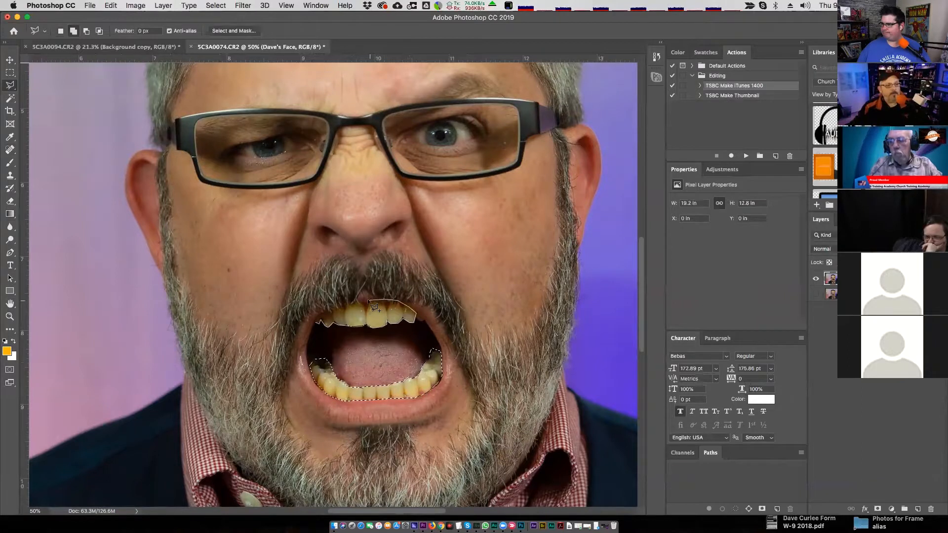
click(336, 307)
click(323, 312)
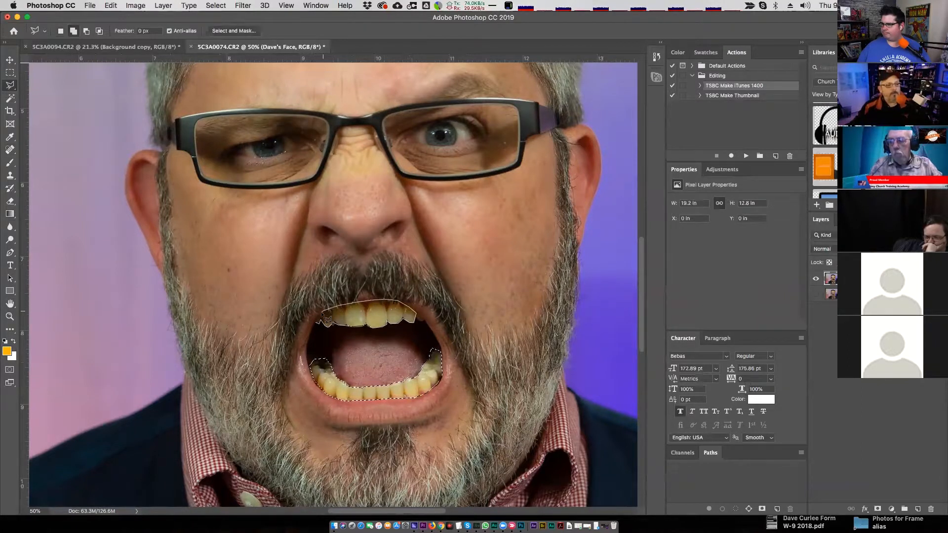
click(318, 323)
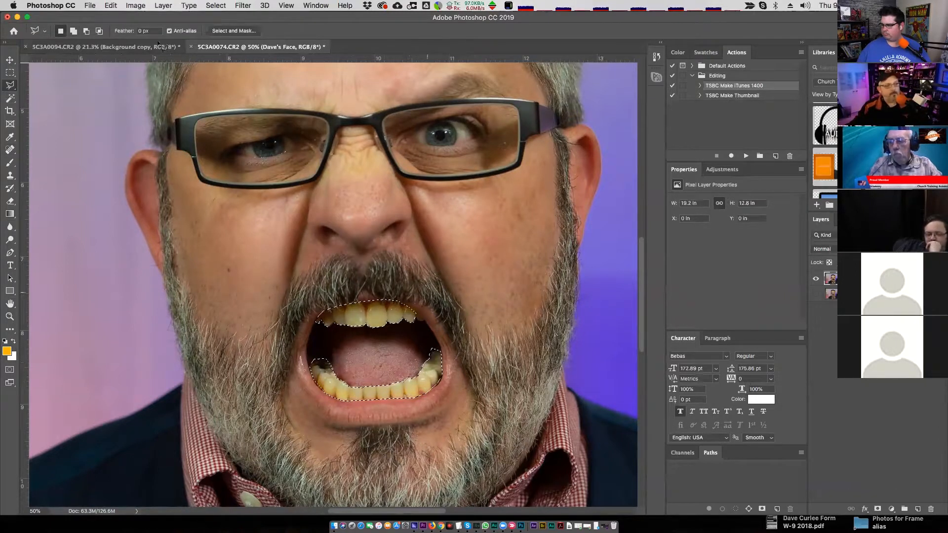
Copy the selected teeth and paste them onto a new layer
click(111, 5)
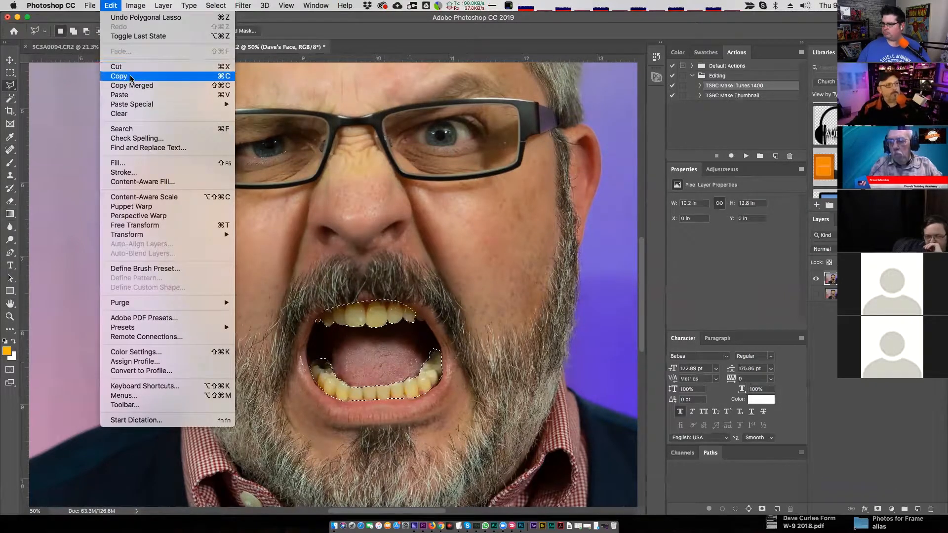
click(120, 76)
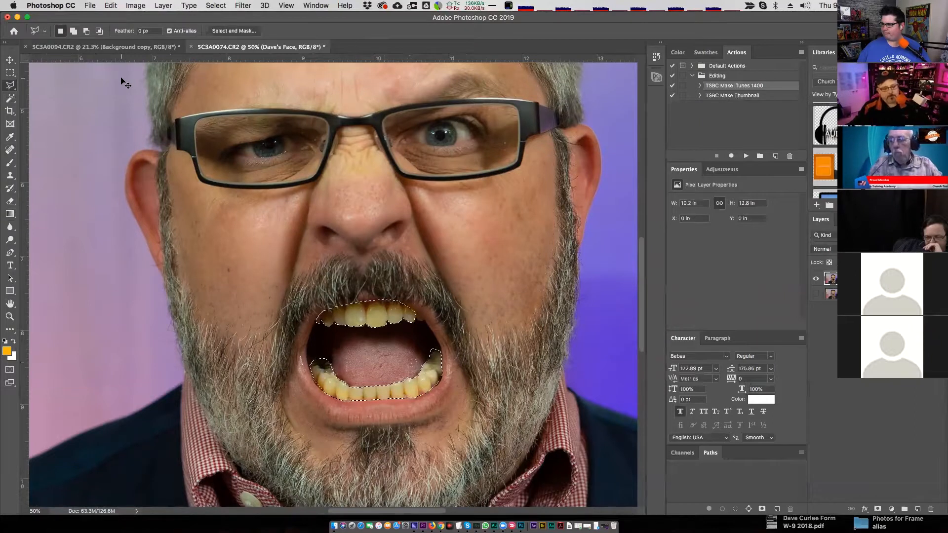
key(super+v)
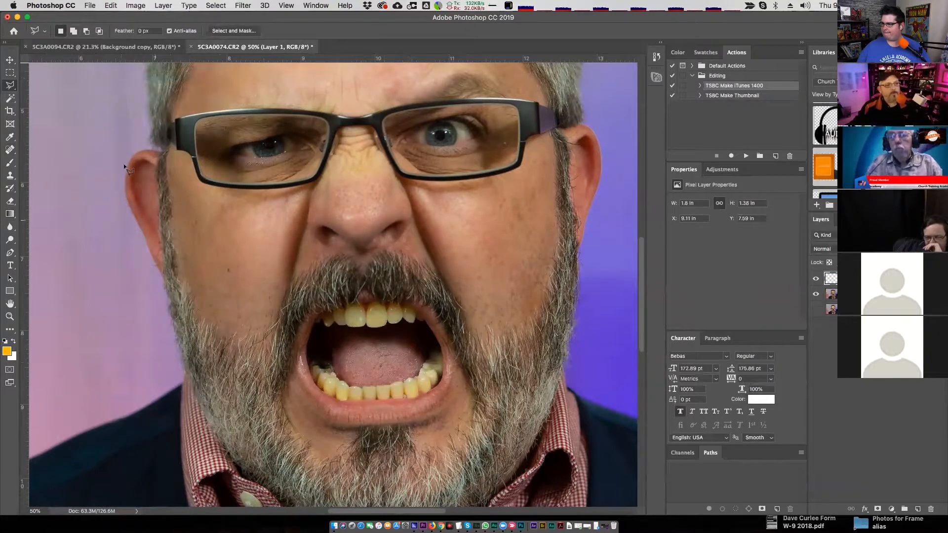
Try moving the pasted teeth sideways out of the mouth onto the beard, and undo that move
click(10, 60)
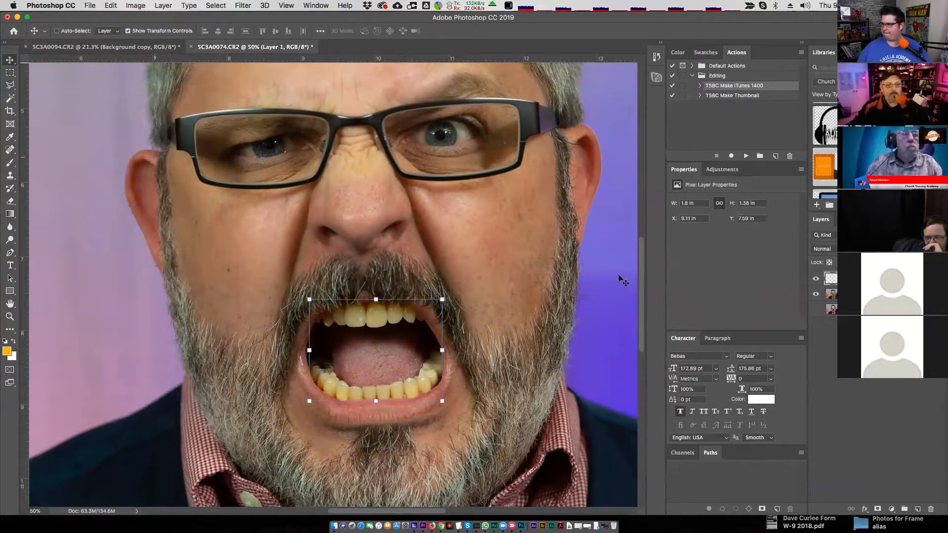
drag(362, 349, 538, 373)
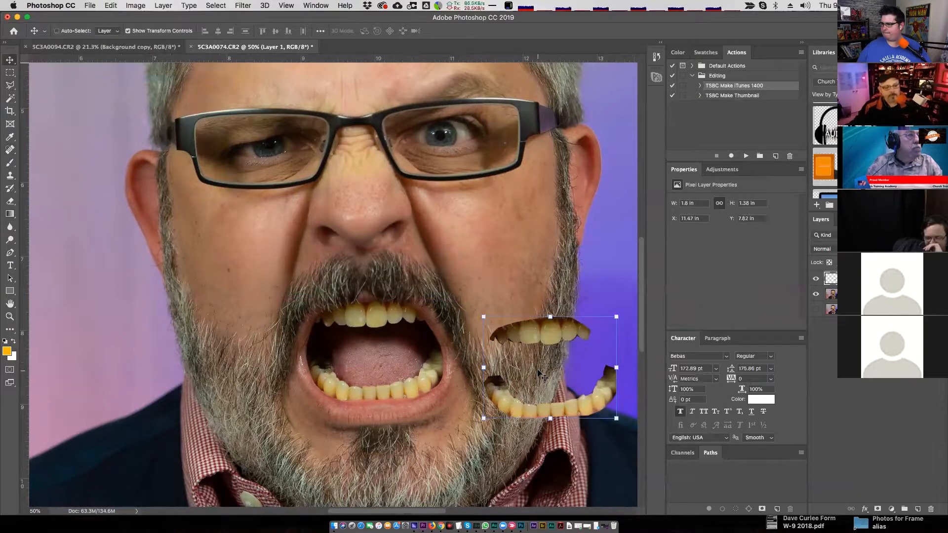
key(super+z)
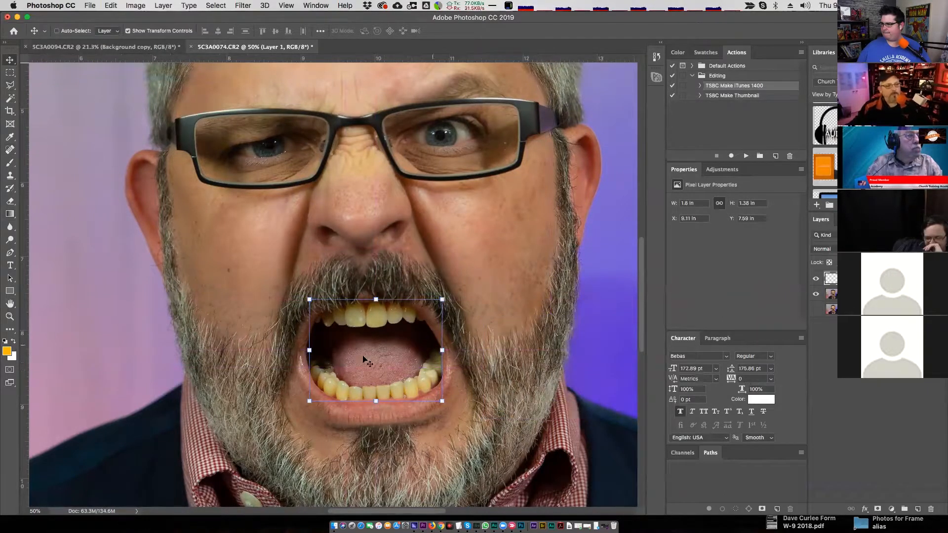
Hide and show the face layer to check the cut-out teeth, and rename the pasted layer as Teeth
click(817, 295)
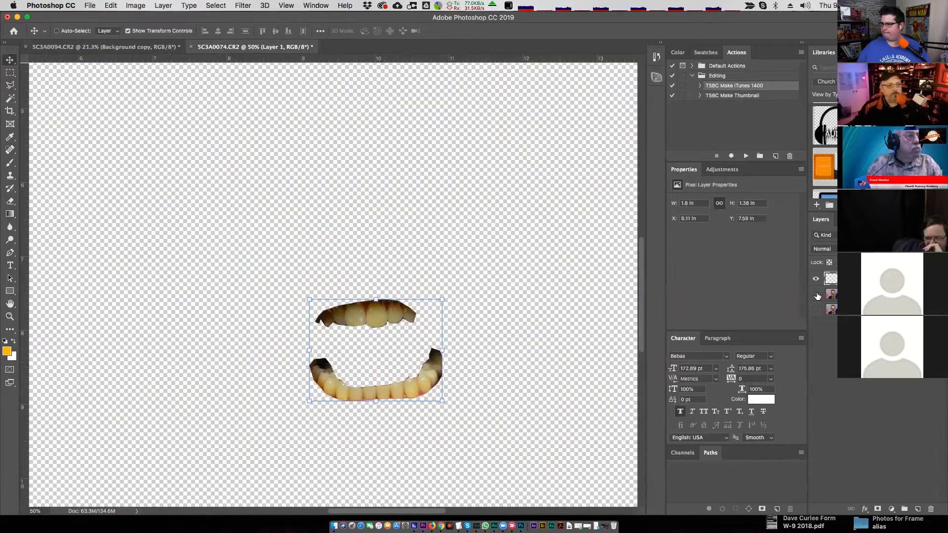
click(817, 295)
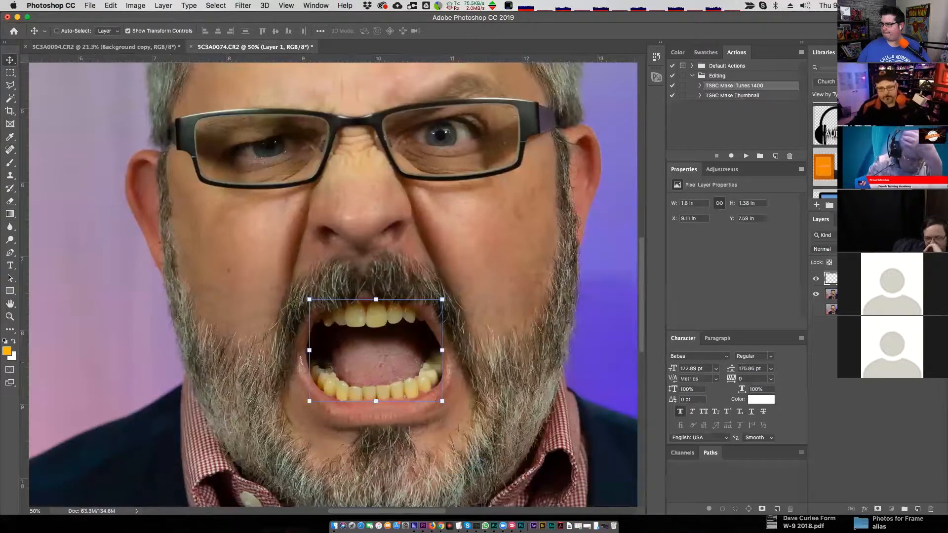
key(Return)
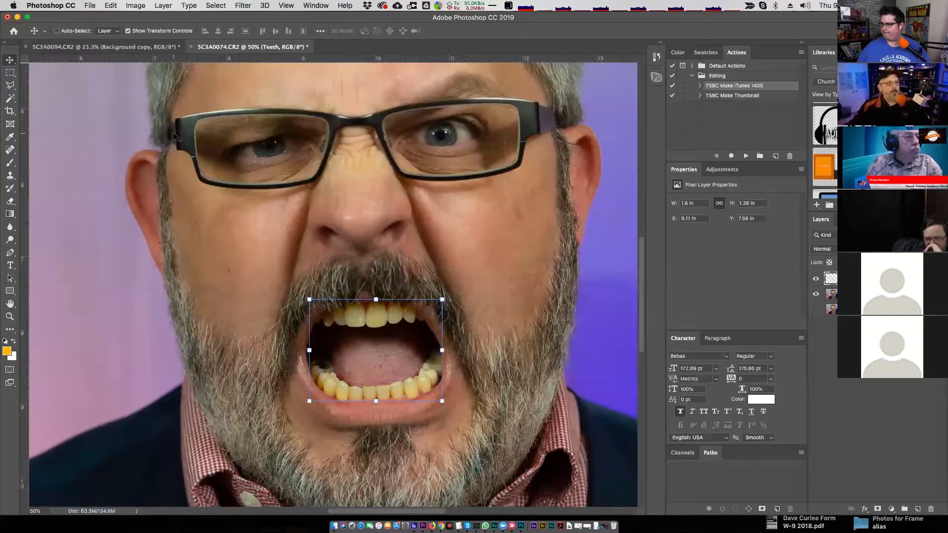
Apply Auto Tone and Auto Color to the Teeth layer
click(138, 6)
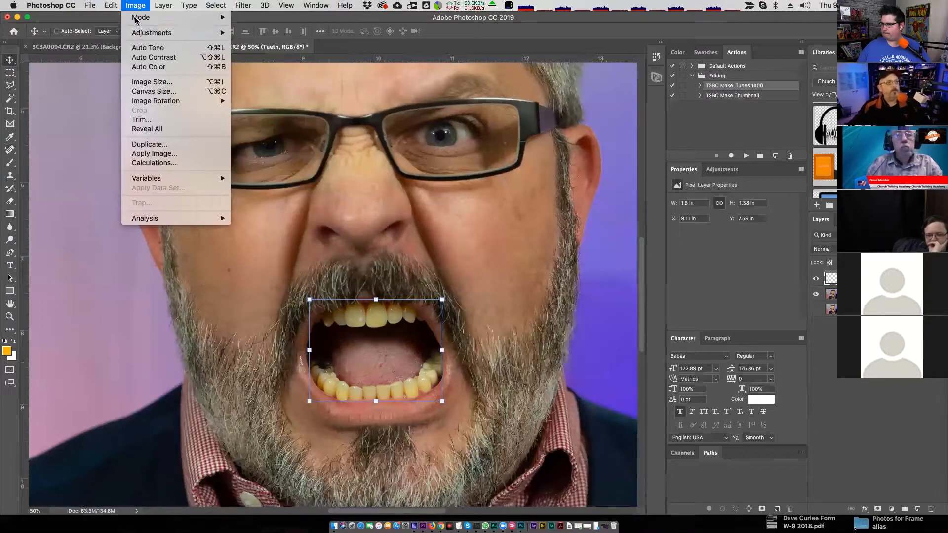
click(144, 49)
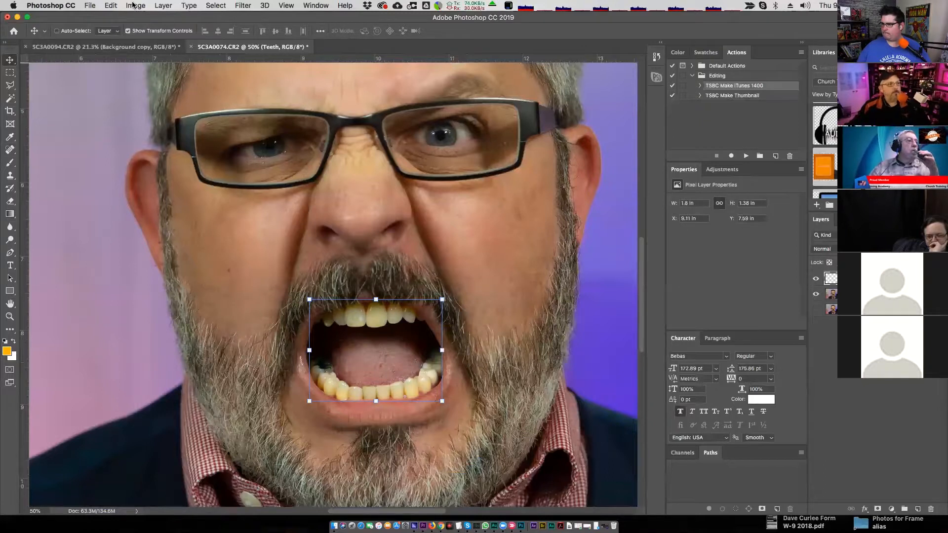
click(134, 5)
click(148, 66)
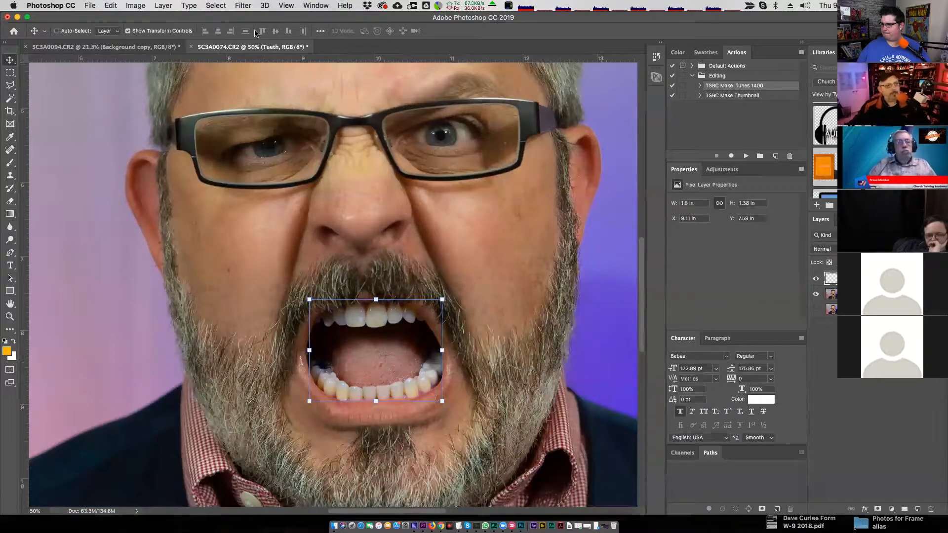
Brighten the Teeth layer with a Levels adjustment, setting the RGB midtone input to 1.26
click(137, 6)
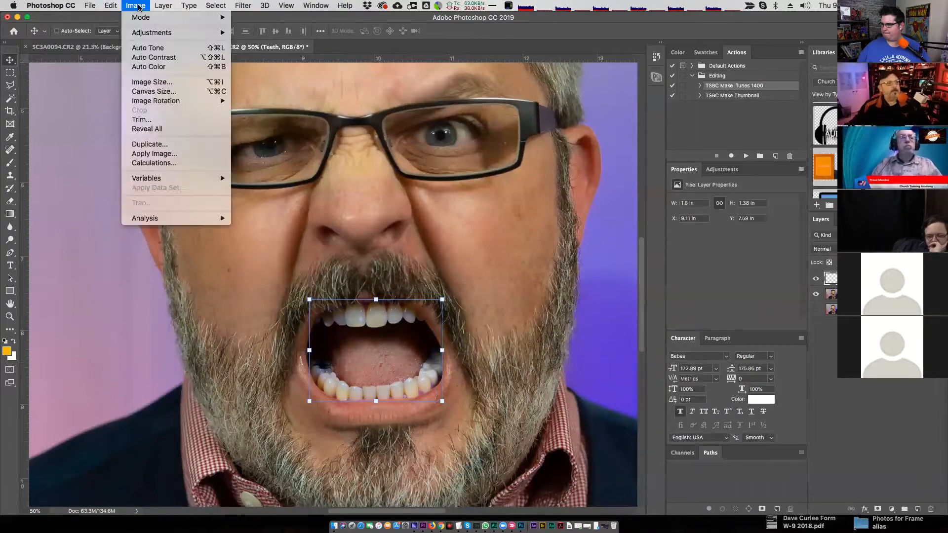
mouse_move(150, 35)
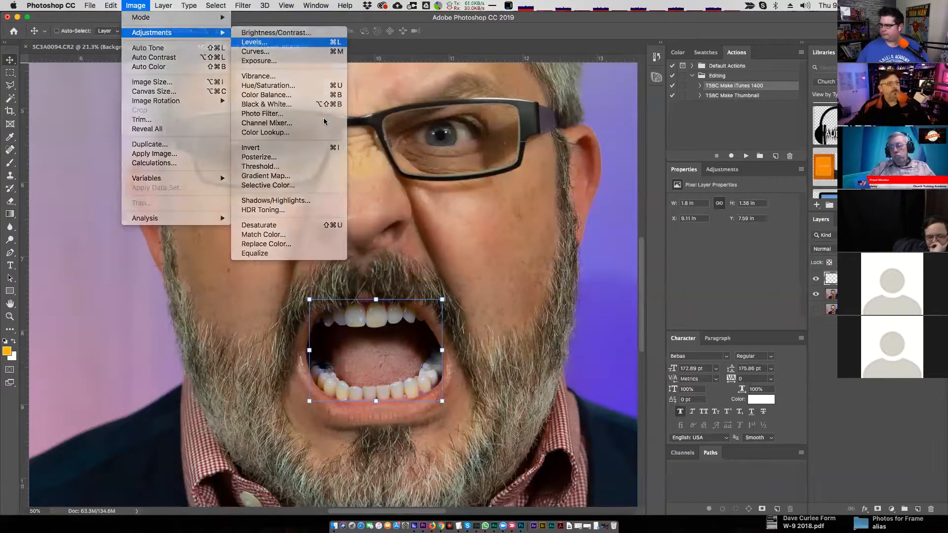
click(257, 42)
drag(446, 230, 437, 230)
key(Tab)
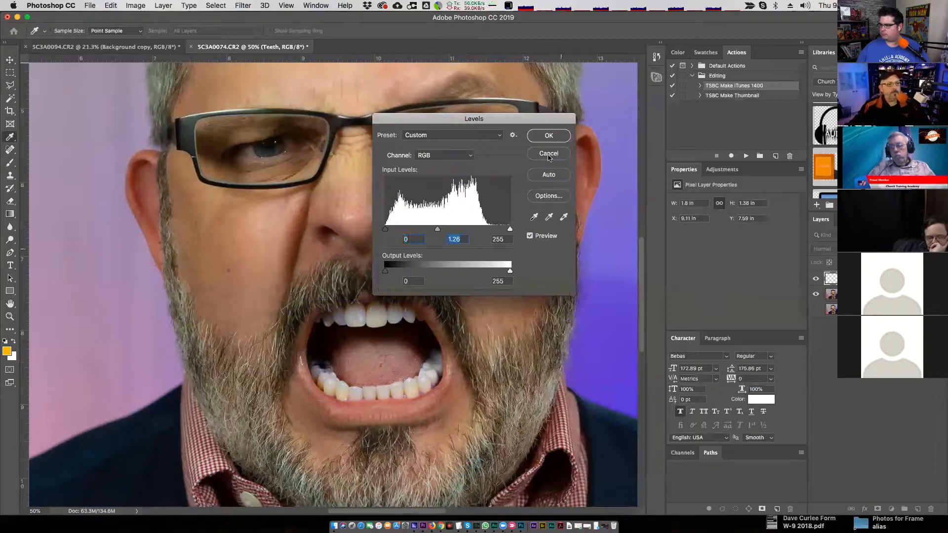
click(553, 139)
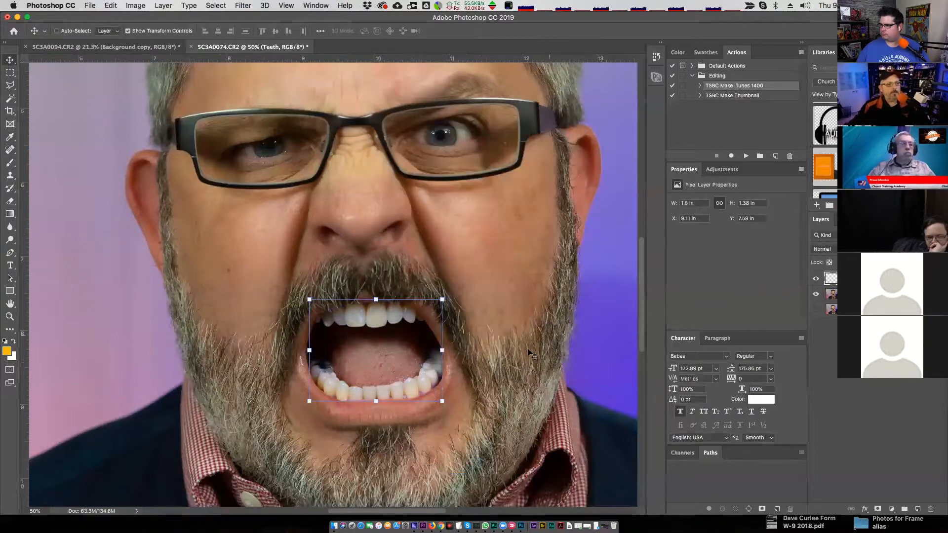
Outline the iris of the squinting eye on the face layer with the Polygonal Lasso
scroll(520, 310, up, 3)
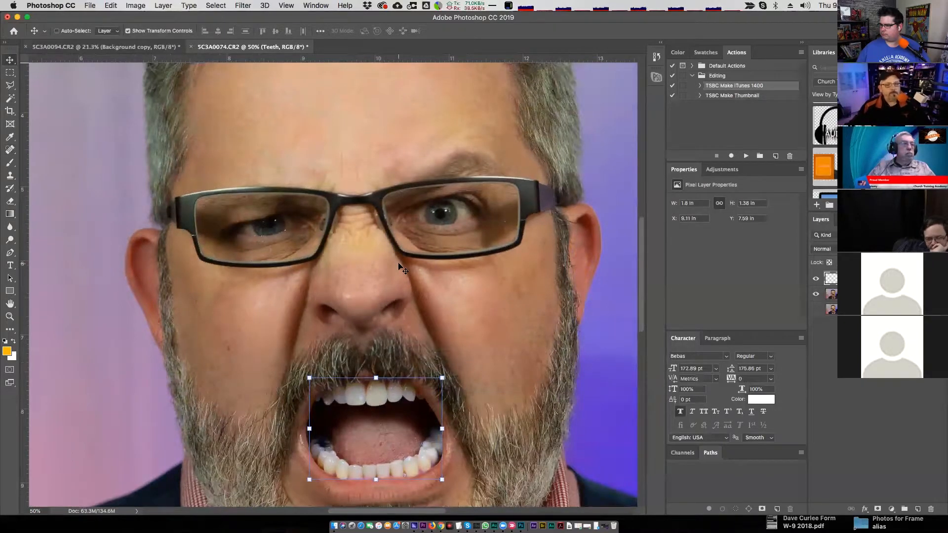
click(830, 293)
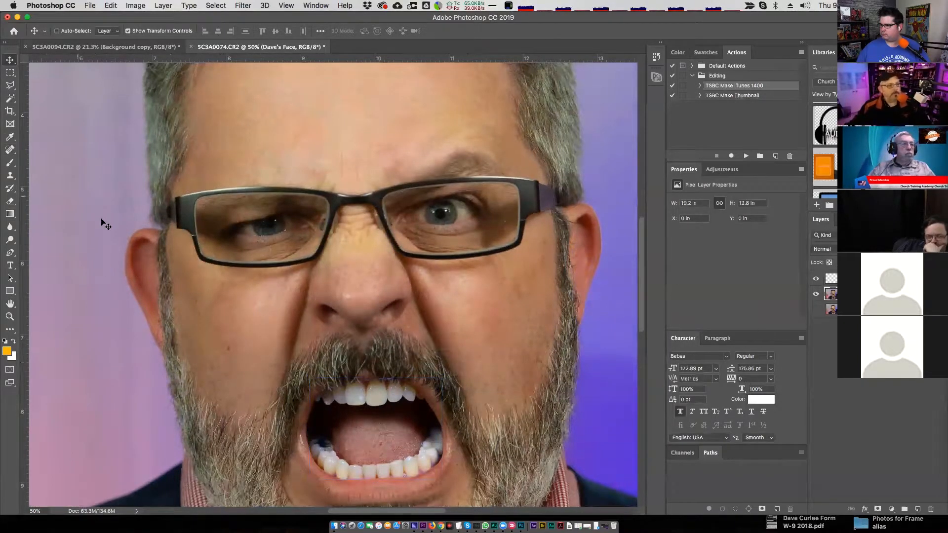
click(10, 85)
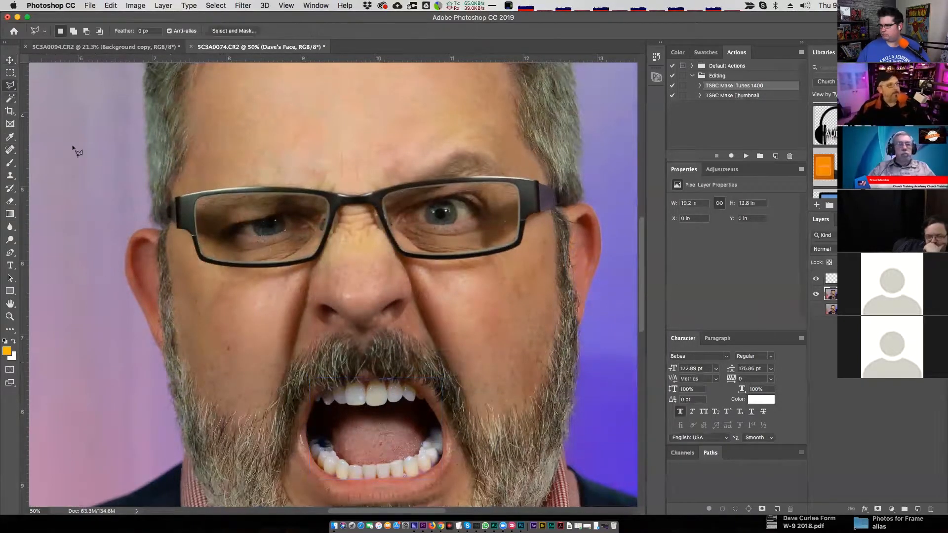
click(276, 234)
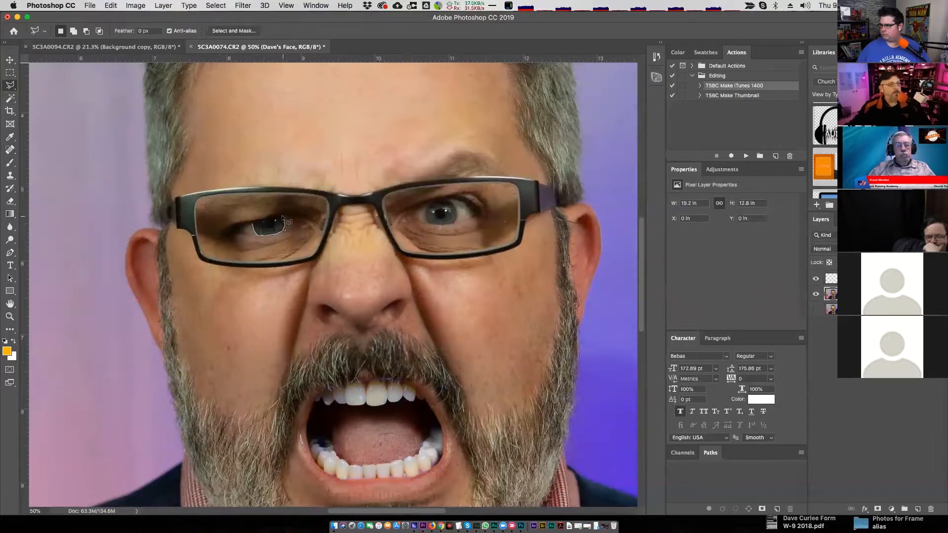
click(258, 228)
key(shift)
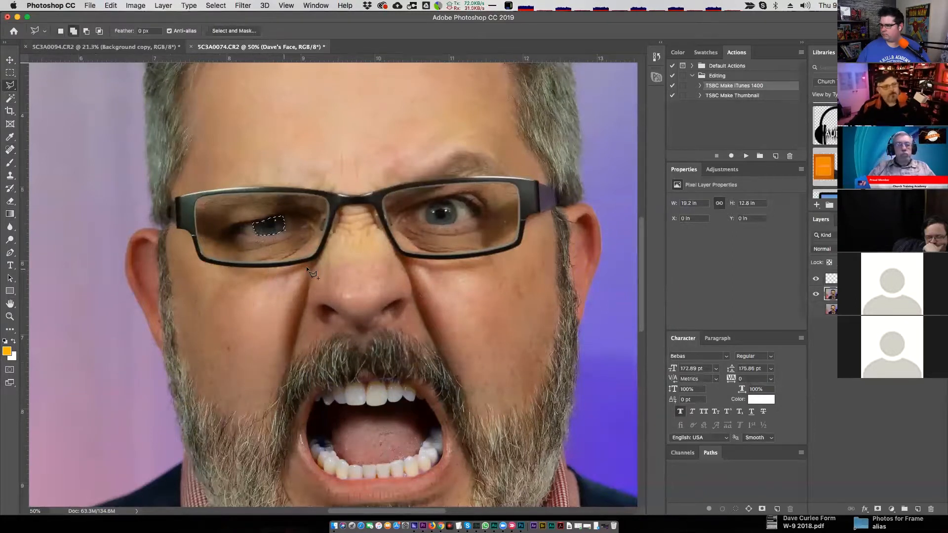
Add the second iris to the lasso selection and copy both irises onto a new layer named Eyes
click(426, 210)
click(426, 216)
click(427, 221)
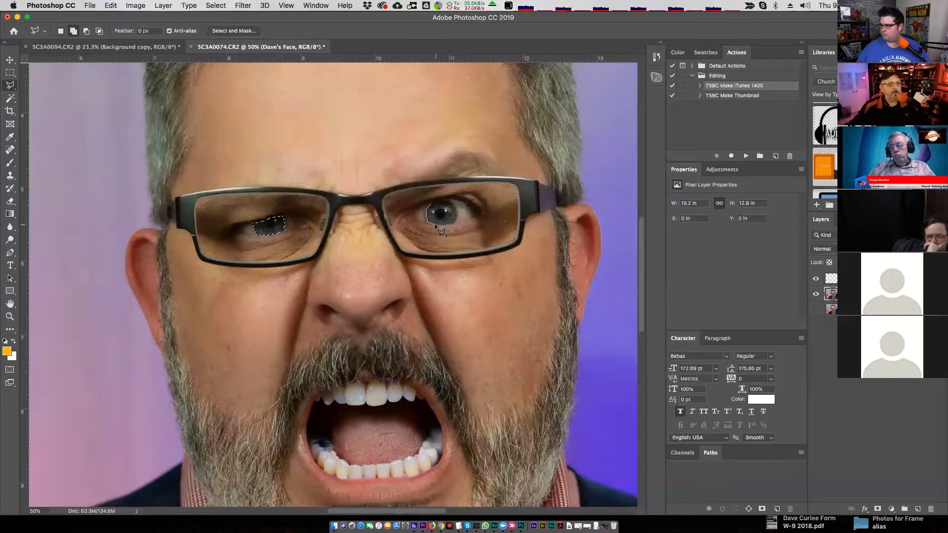
click(454, 218)
click(447, 201)
click(439, 200)
click(435, 203)
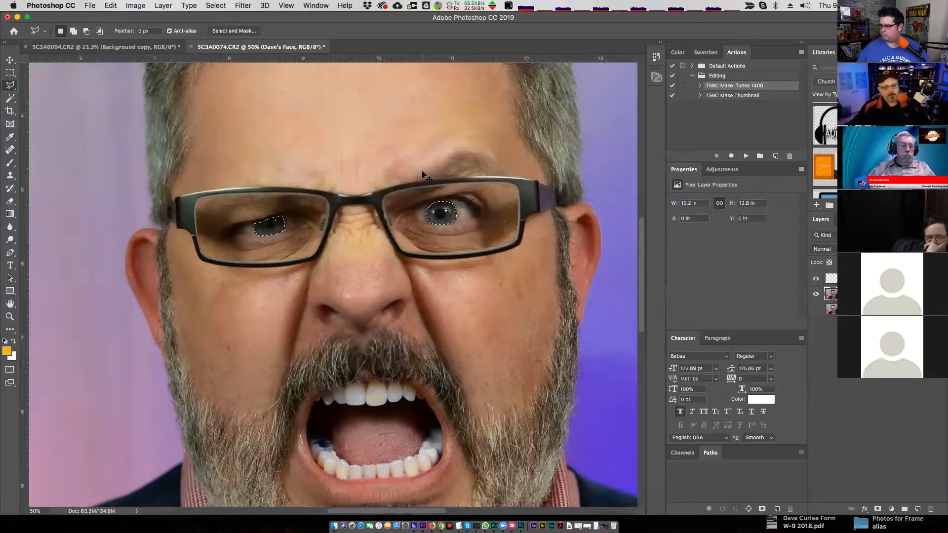
key(super+j)
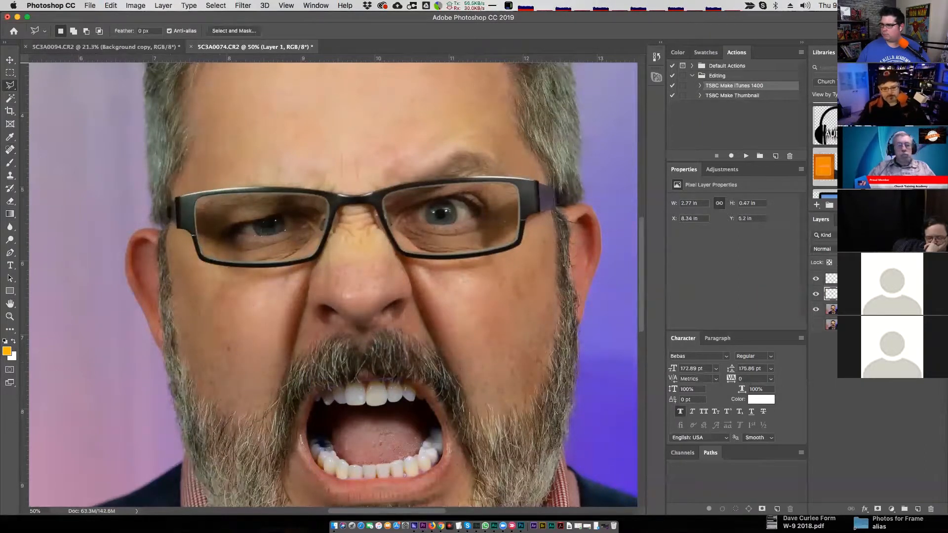
key(Return)
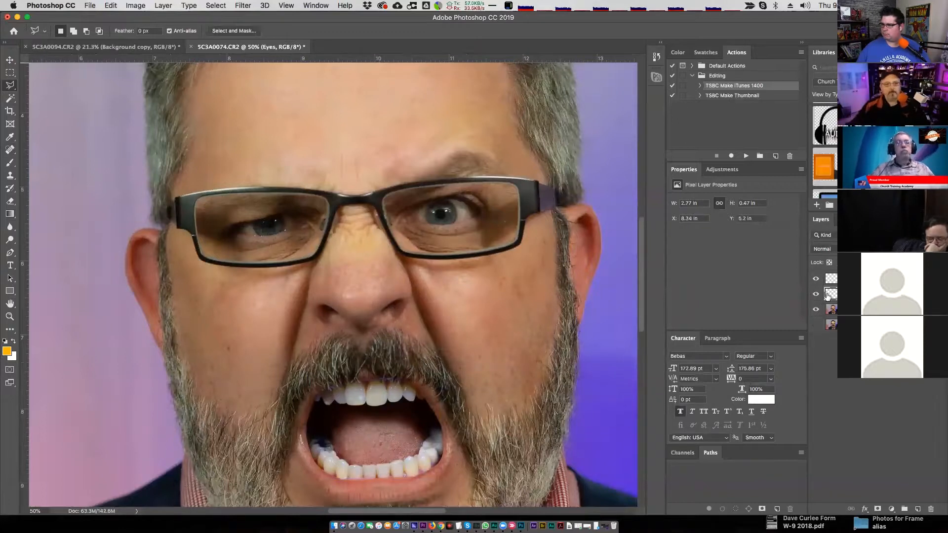
Check the isolated eyes and teeth by toggling the visibility of the teeth and face layers
click(816, 280)
click(816, 280)
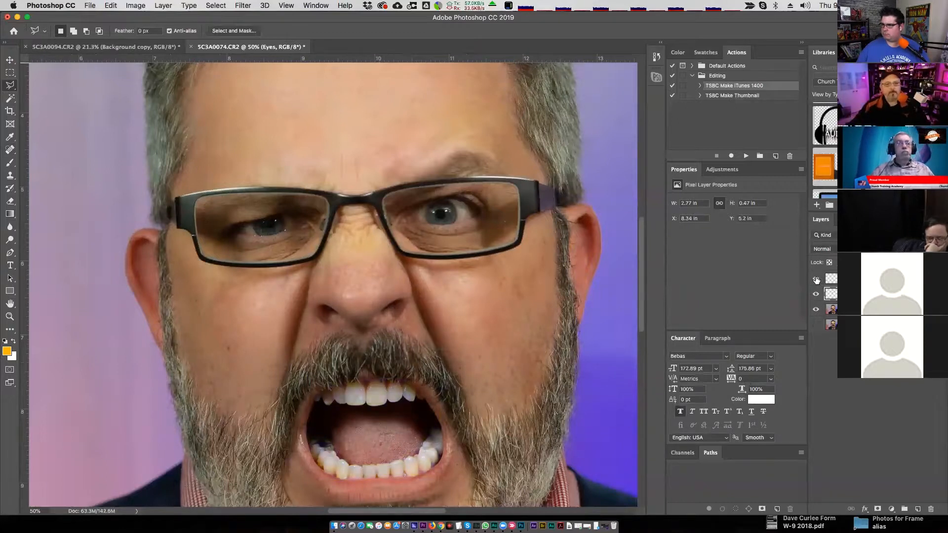
click(815, 310)
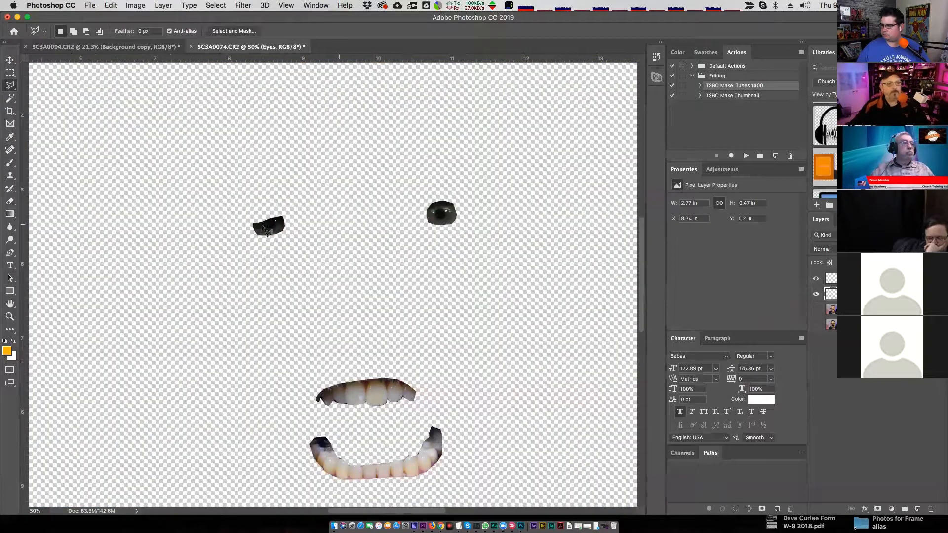
click(815, 310)
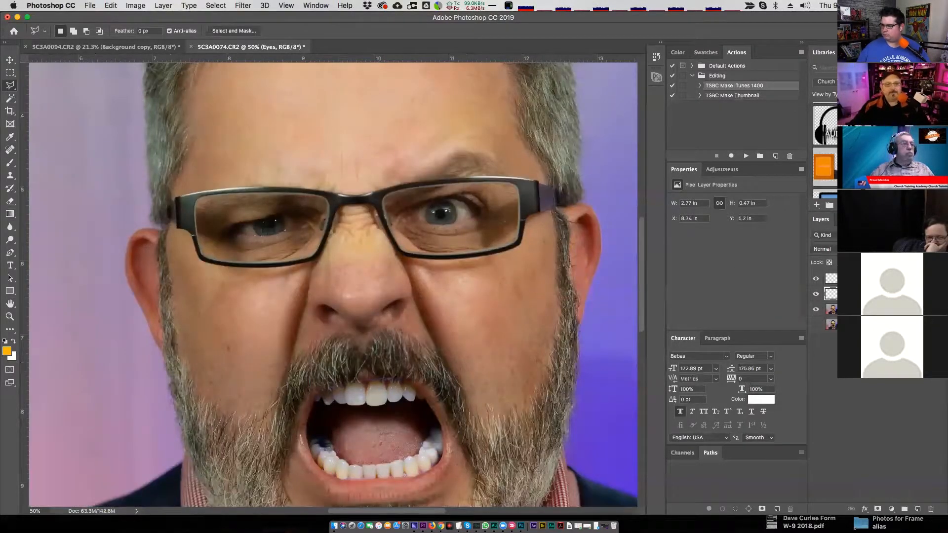
Move the Eyes layer above the teeth layer and select it
click(831, 279)
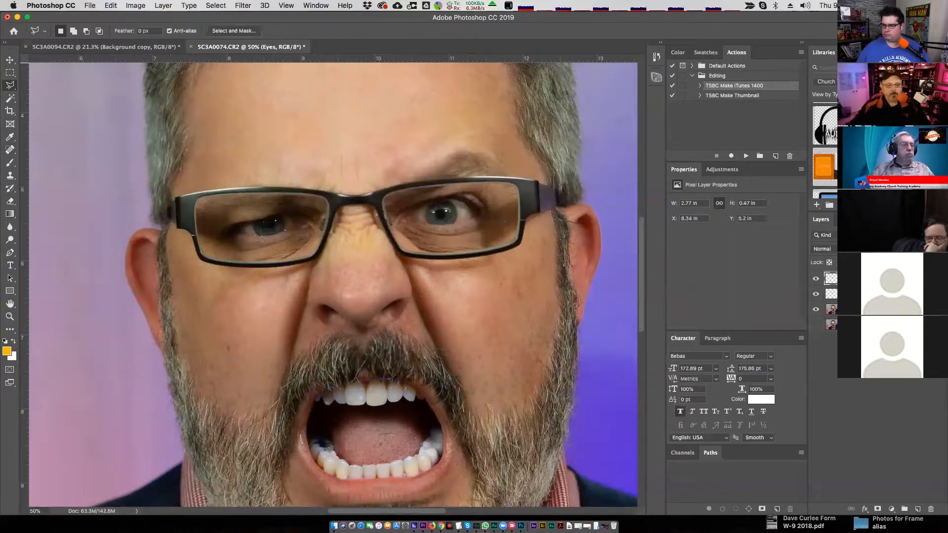
click(862, 418)
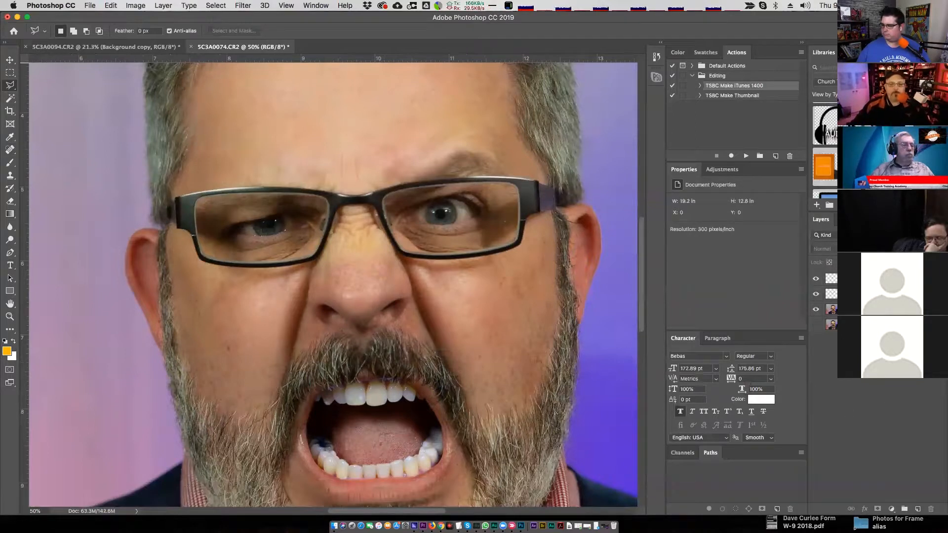
click(861, 279)
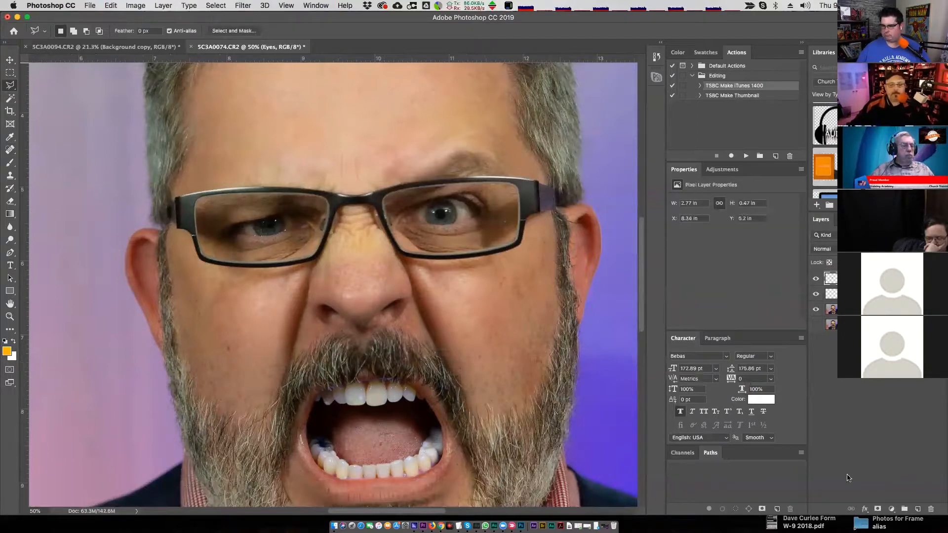
Add a Hue/Saturation adjustment layer above the Eyes layer and clip it to that layer
click(891, 508)
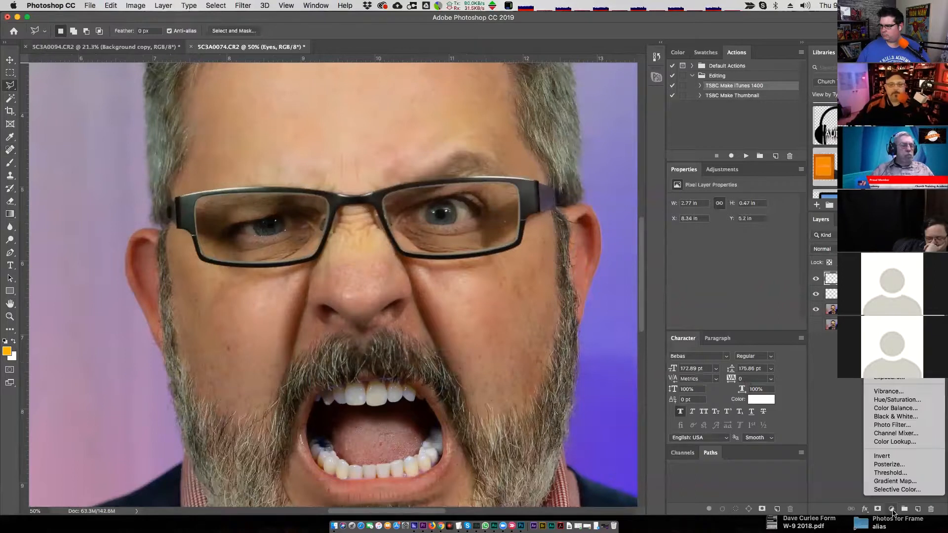
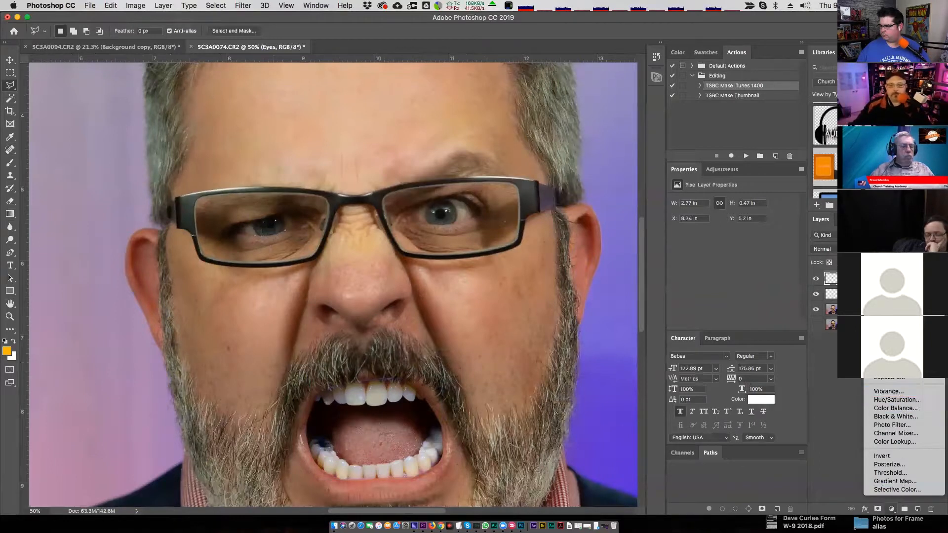
click(897, 400)
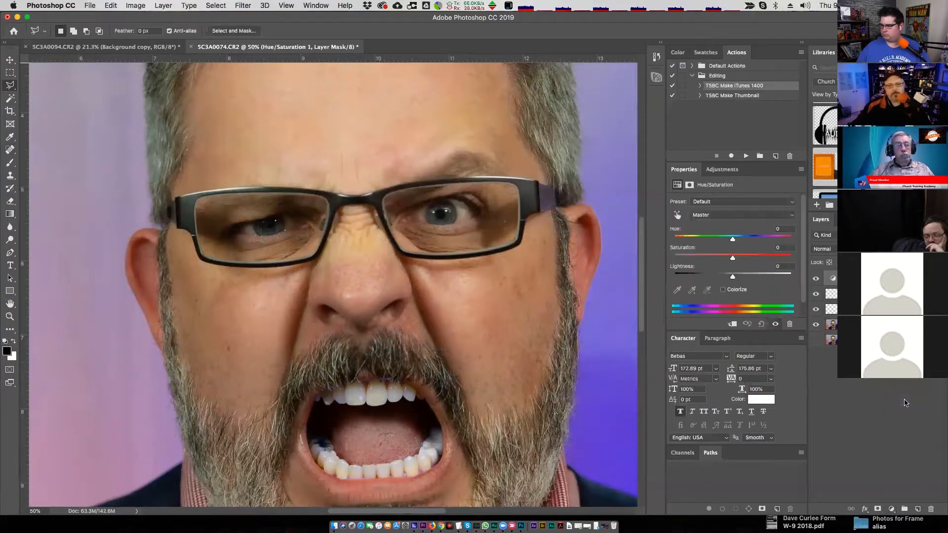
click(733, 326)
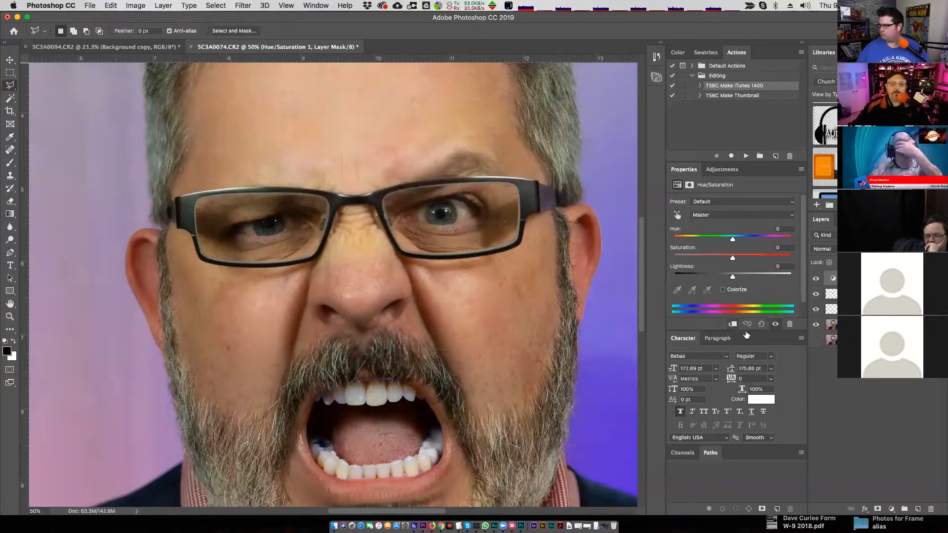
click(733, 324)
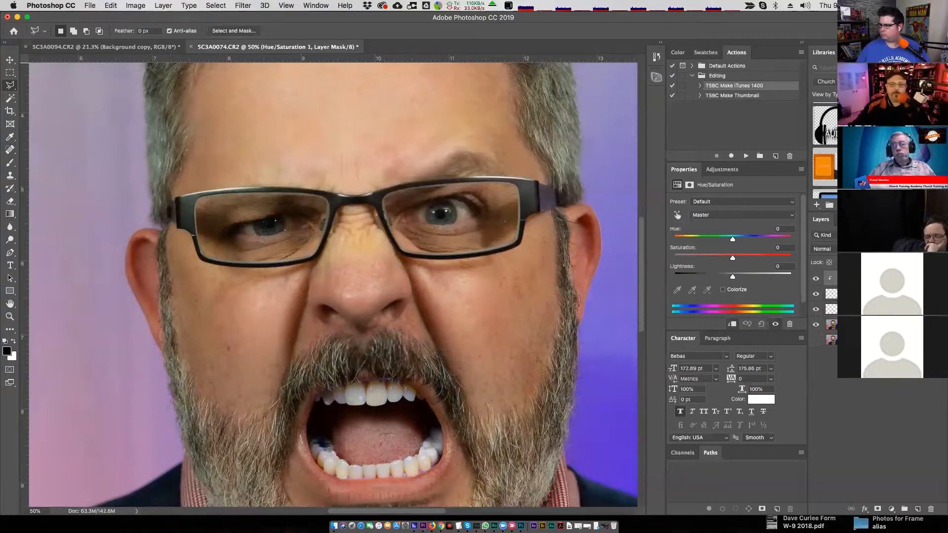
Colorize the irises blue with the Hue/Saturation adjustment, using hue 228 and saturation 82
drag(732, 239, 775, 234)
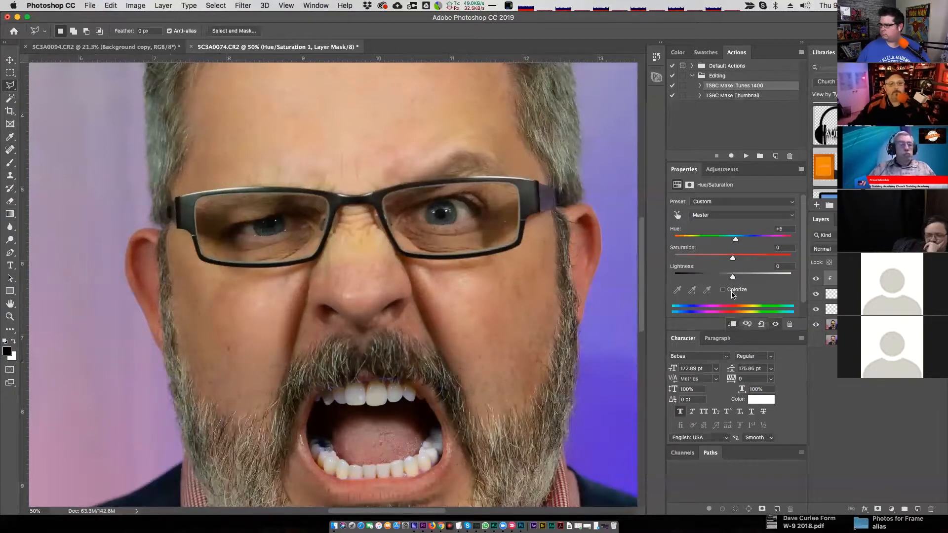
click(722, 291)
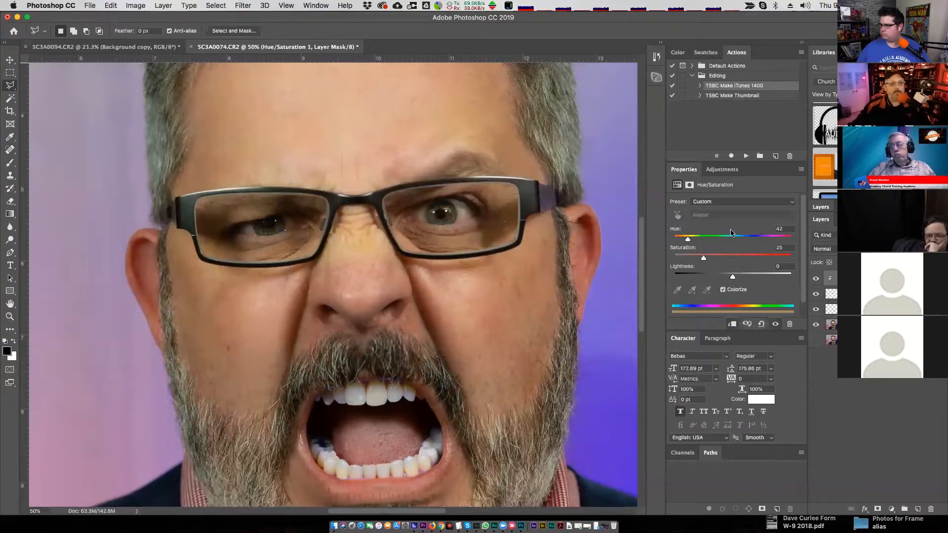
drag(688, 239, 749, 240)
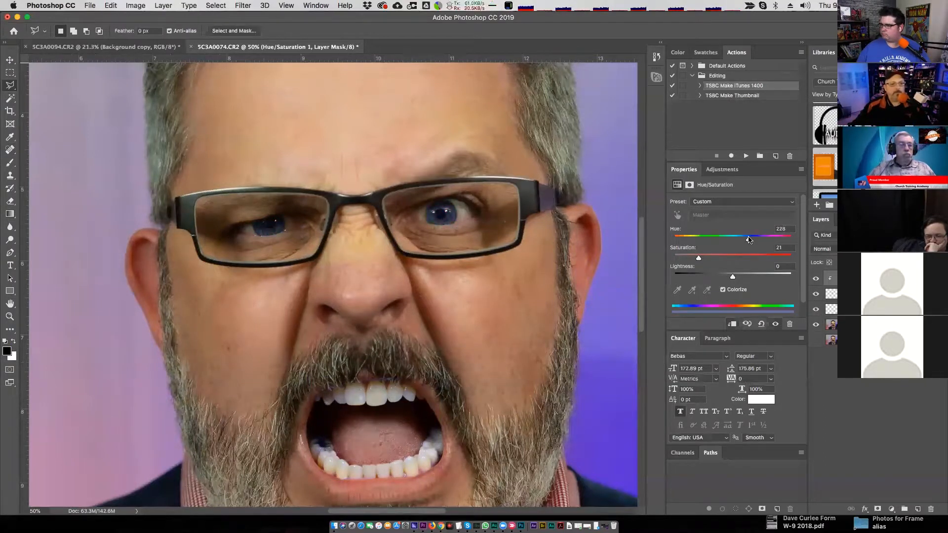
drag(698, 258, 769, 255)
click(747, 255)
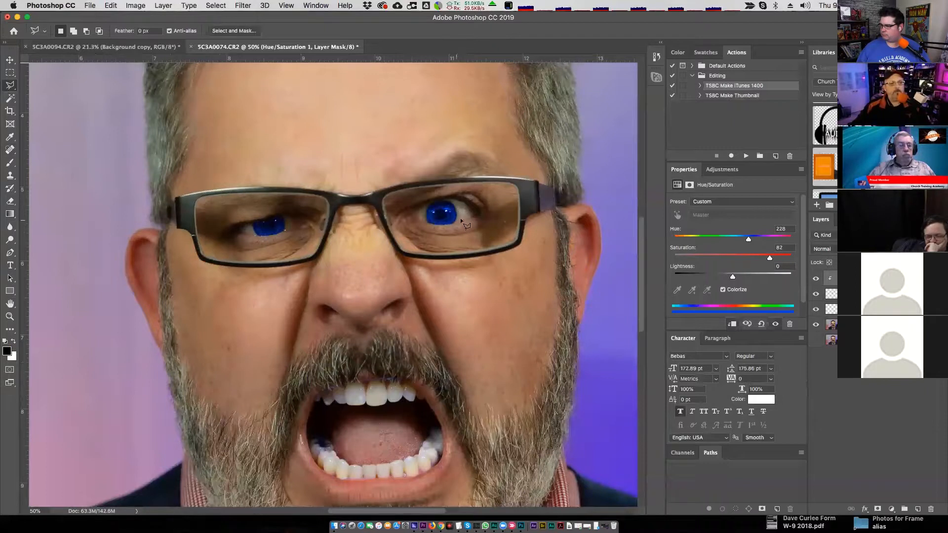
Refine the blue of the irises to hue 216, saturation 28 and lightness 0
mouse_move(748, 239)
mouse_down()
mouse_move(734, 241)
mouse_move(744, 241)
mouse_move(724, 263)
mouse_move(745, 242)
mouse_up()
mouse_move(733, 276)
mouse_down()
mouse_move(747, 274)
mouse_move(696, 278)
mouse_move(734, 276)
mouse_up()
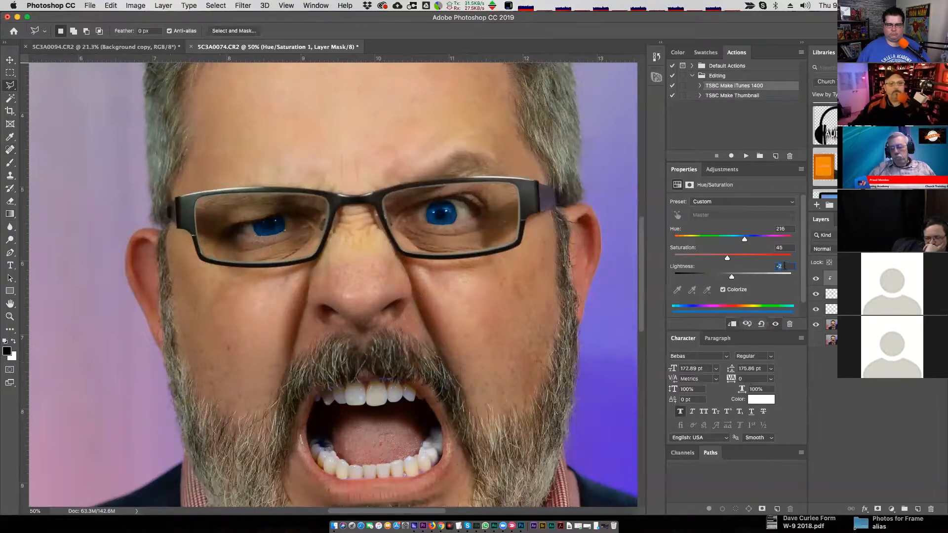
text(0)
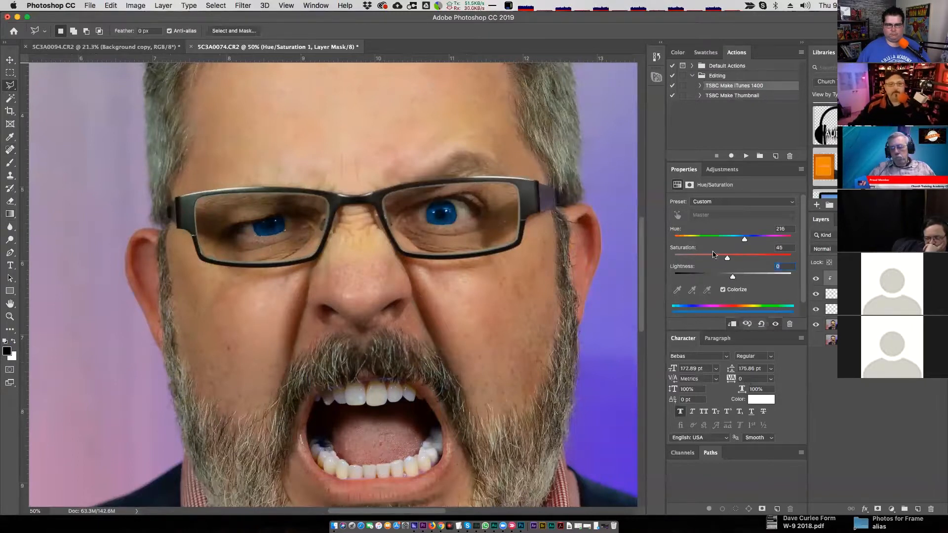
mouse_move(727, 258)
mouse_down()
mouse_move(736, 258)
mouse_move(714, 260)
mouse_up()
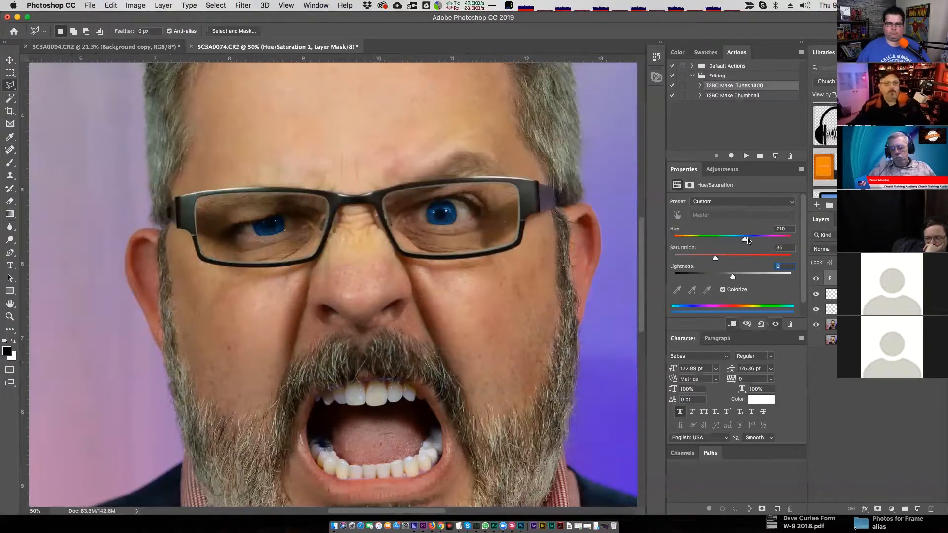
drag(747, 240, 742, 240)
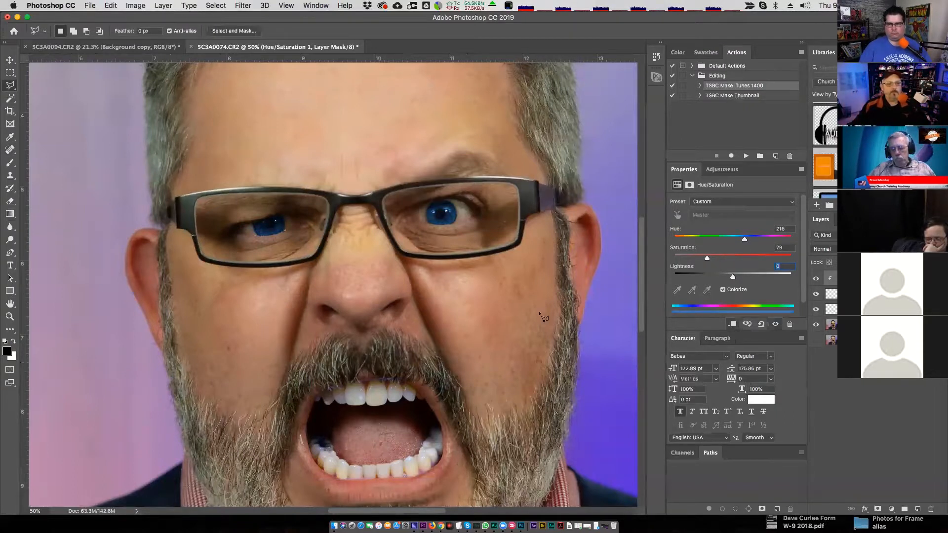
Compare the retouched eyes and teeth with the originals by toggling their layers, and review the whole portrait
click(815, 295)
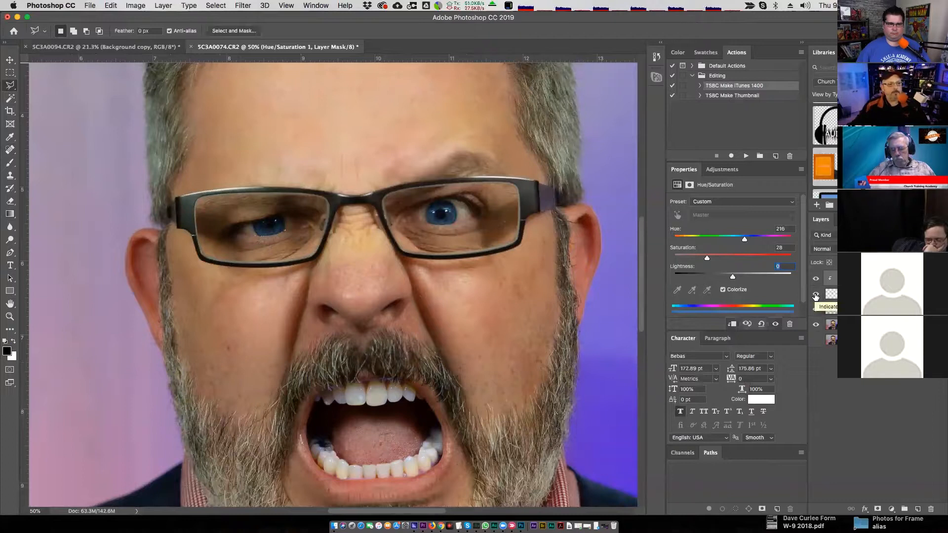
click(815, 310)
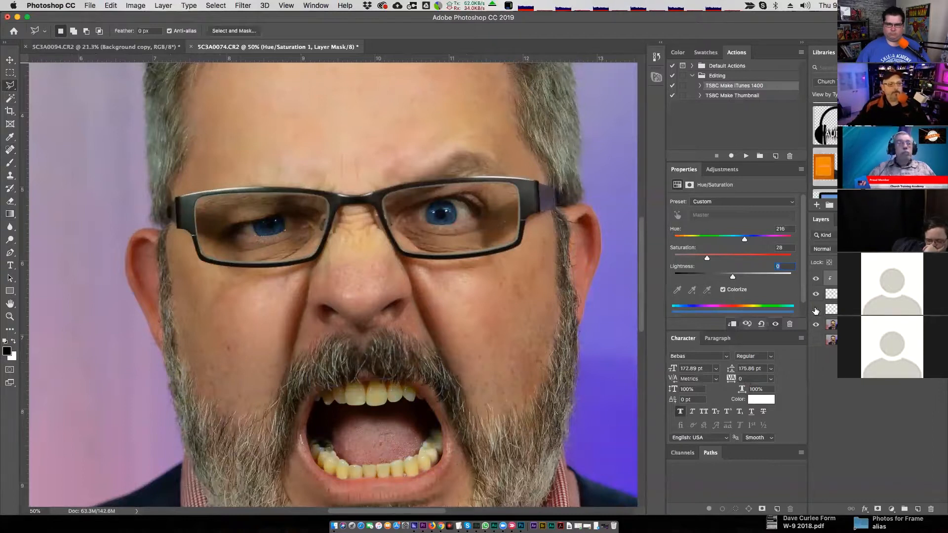
click(816, 310)
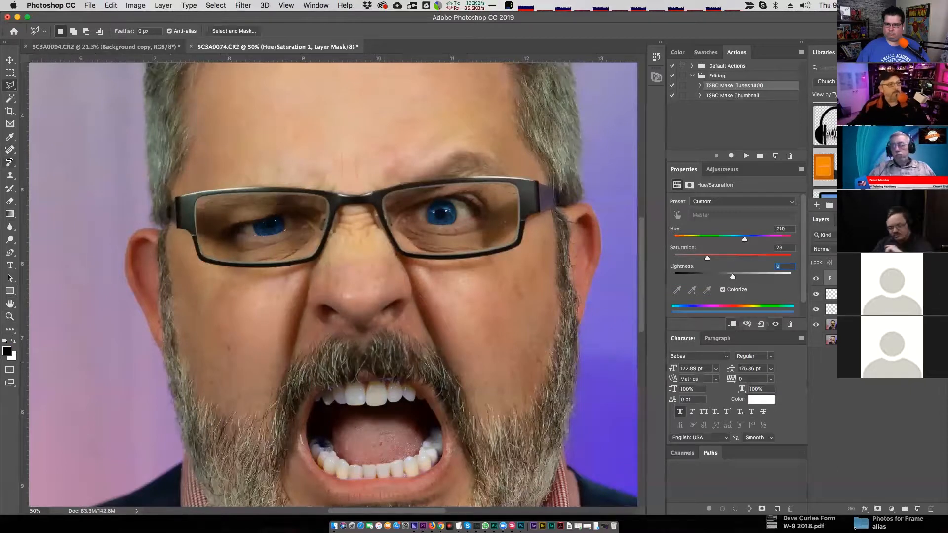
click(9, 306)
double_click(9, 307)
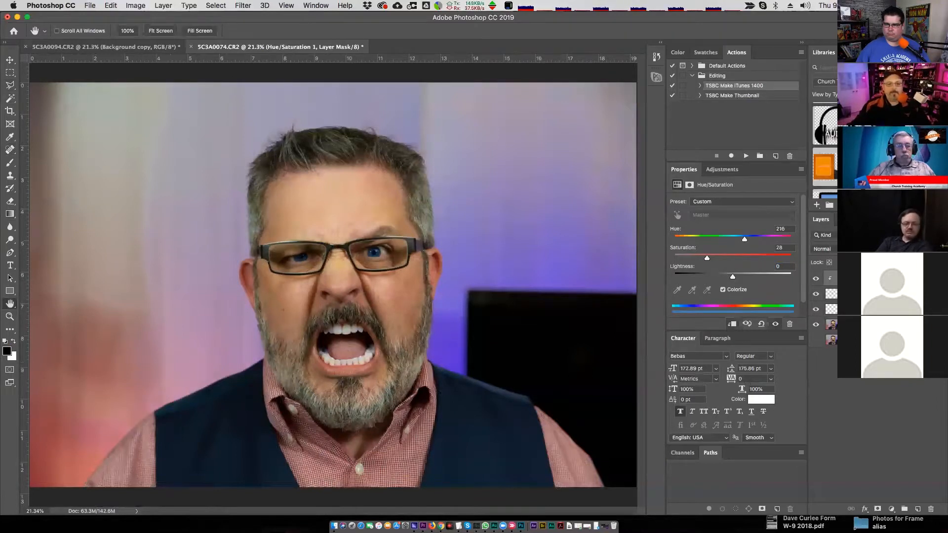
Group the face, teeth, Eyes and Hue/Saturation layers into a new group named for the subject's face
click(862, 325)
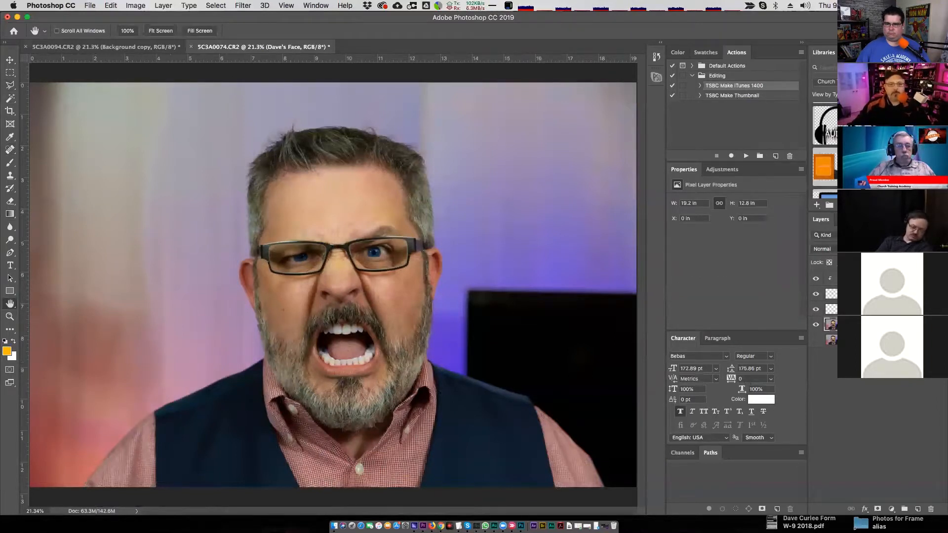
shift+click(862, 278)
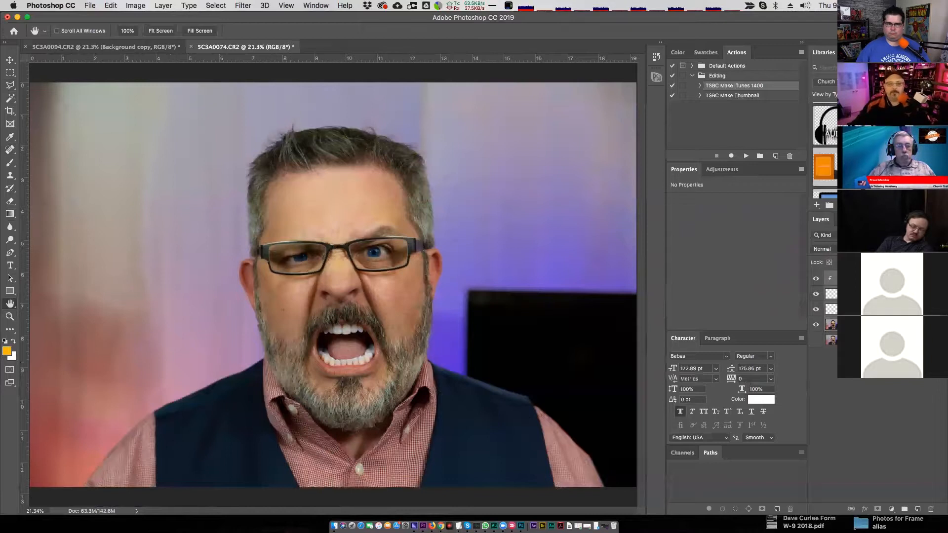
click(942, 219)
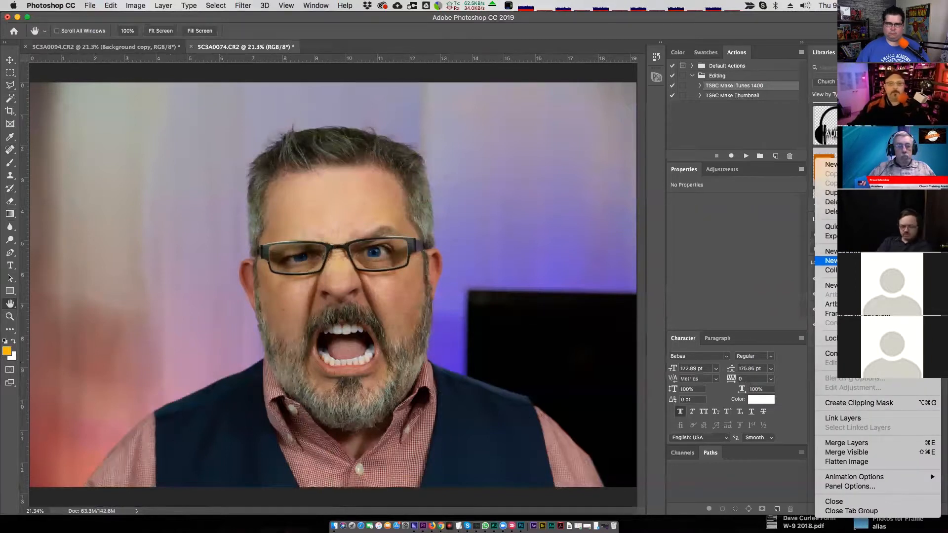
click(839, 261)
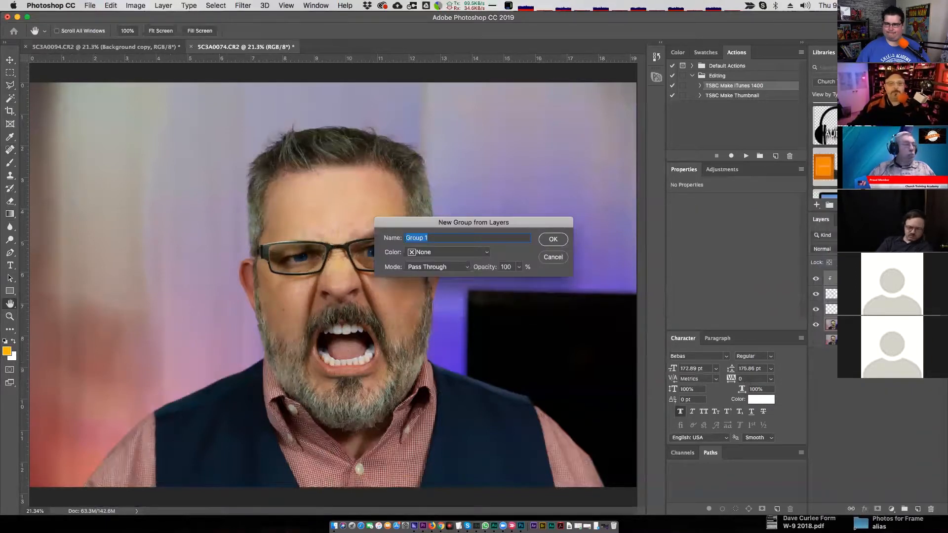
text(Dave's Face)
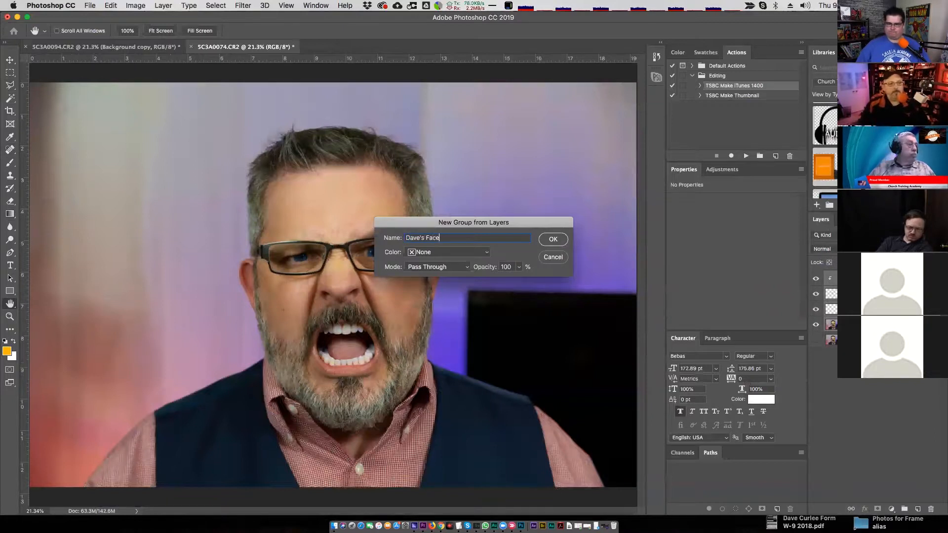
key(Return)
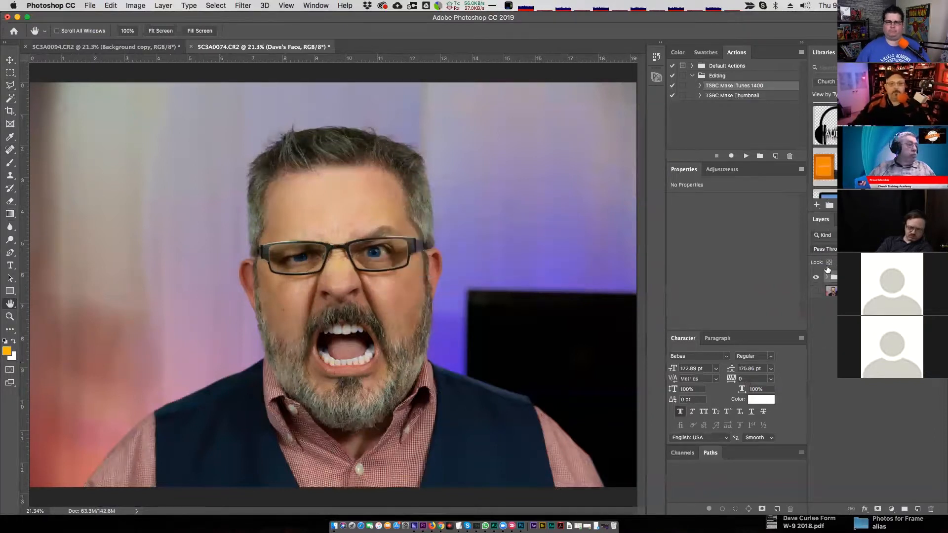
Check the face group's visibility and copy the group into the SC3A0094.CR2 document on top of its image
click(817, 278)
click(817, 279)
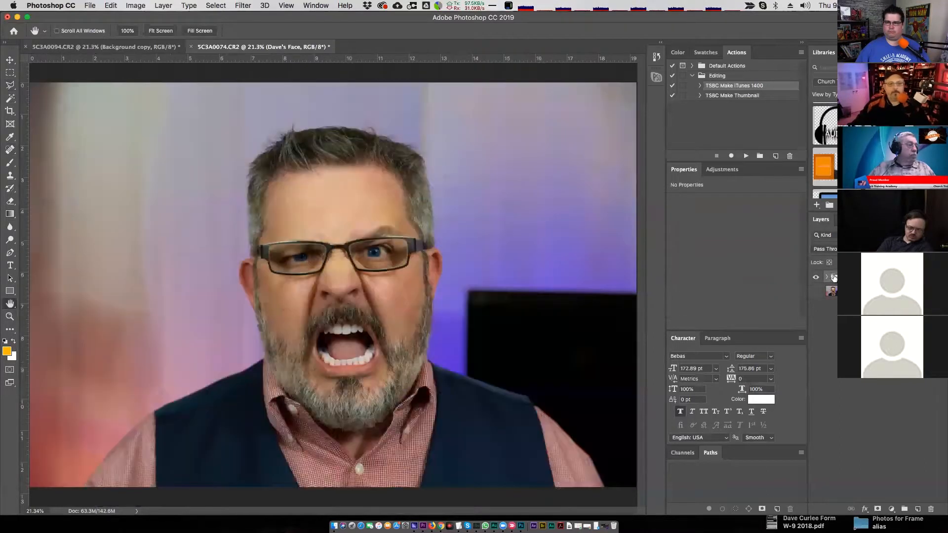
drag(816, 276, 406, 247)
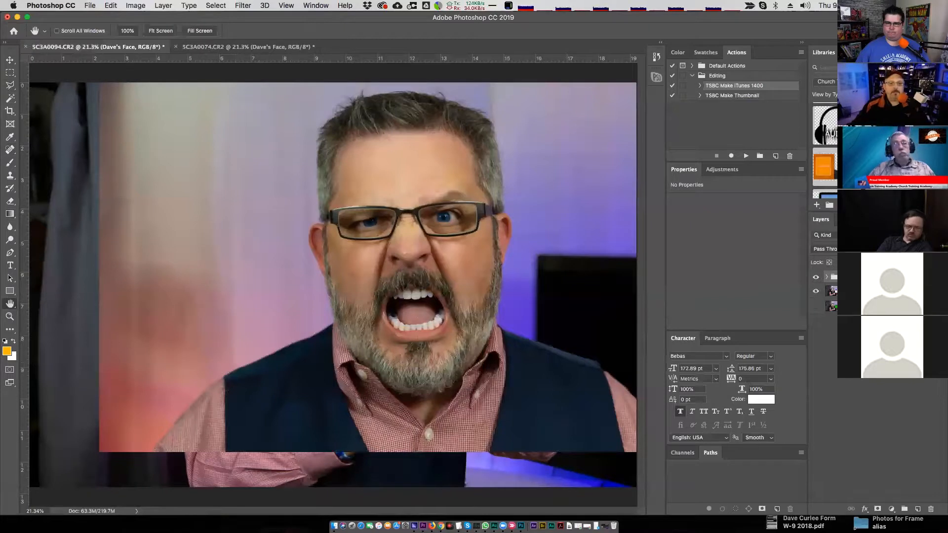
Scale the face group down to about 40% and place it over the tablet in the man's hands
click(10, 59)
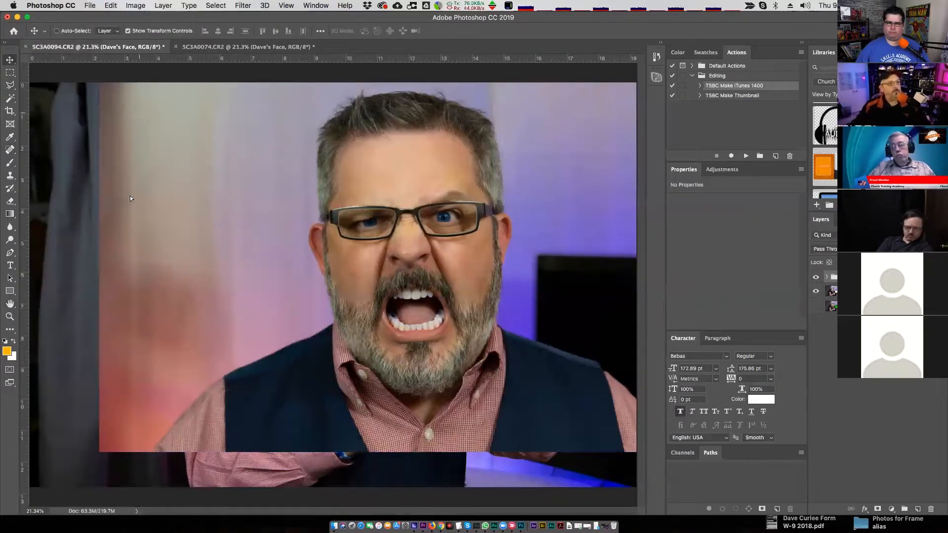
drag(182, 145, 215, 162)
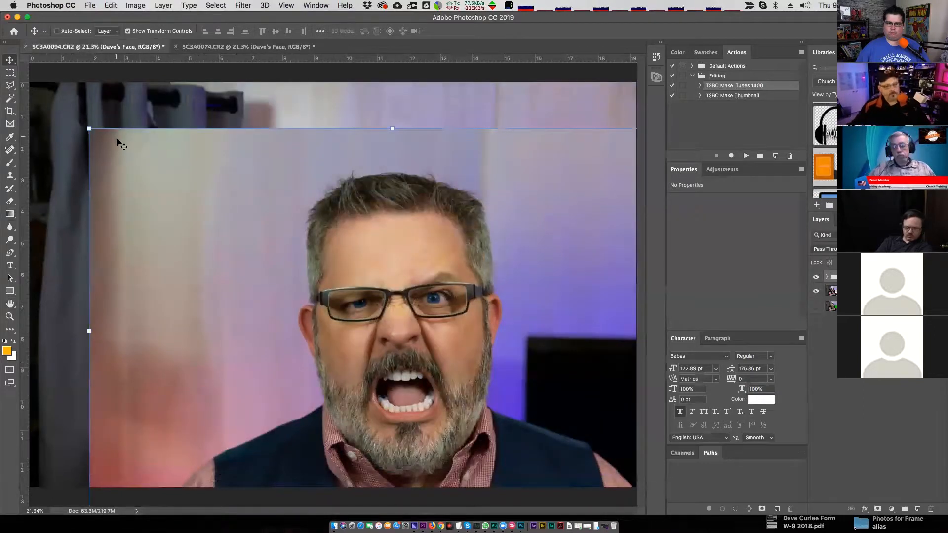
drag(89, 129, 399, 261)
drag(441, 298, 439, 276)
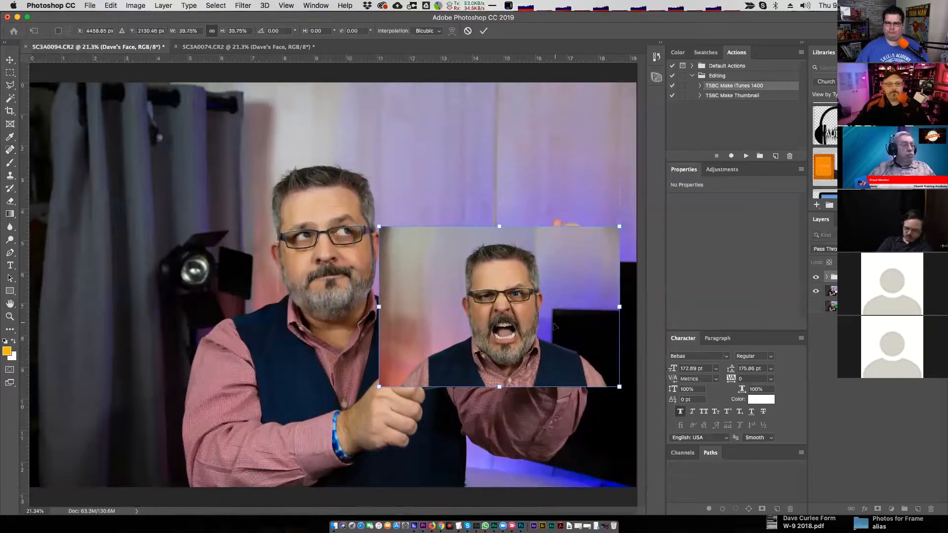
key(Return)
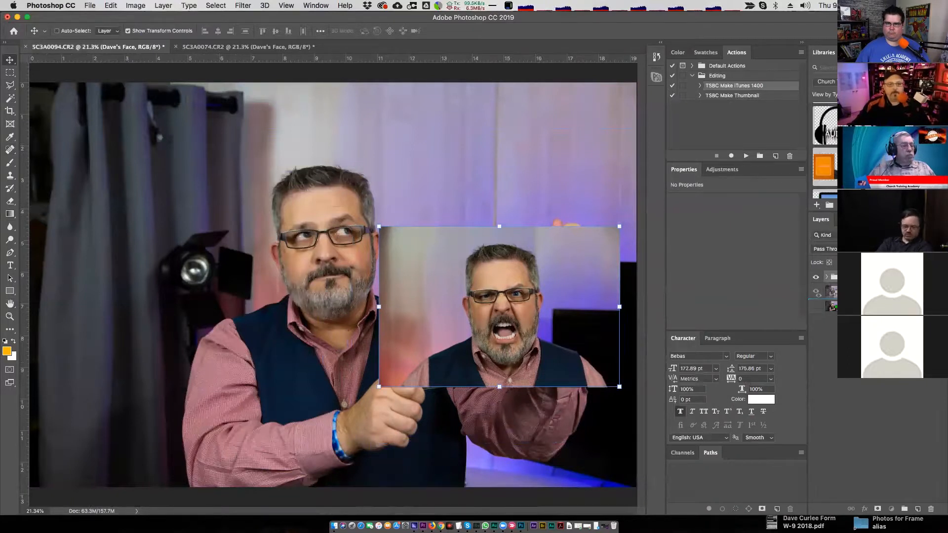
Move the face group beneath the cut-out photo layer, check that layer's visibility, and centre the face within the tablet screen
drag(853, 296, 853, 298)
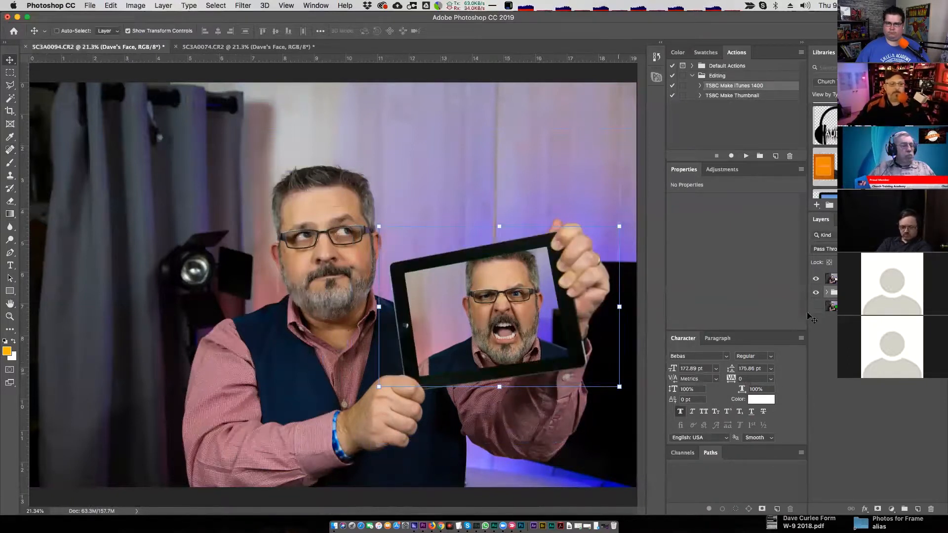
click(816, 280)
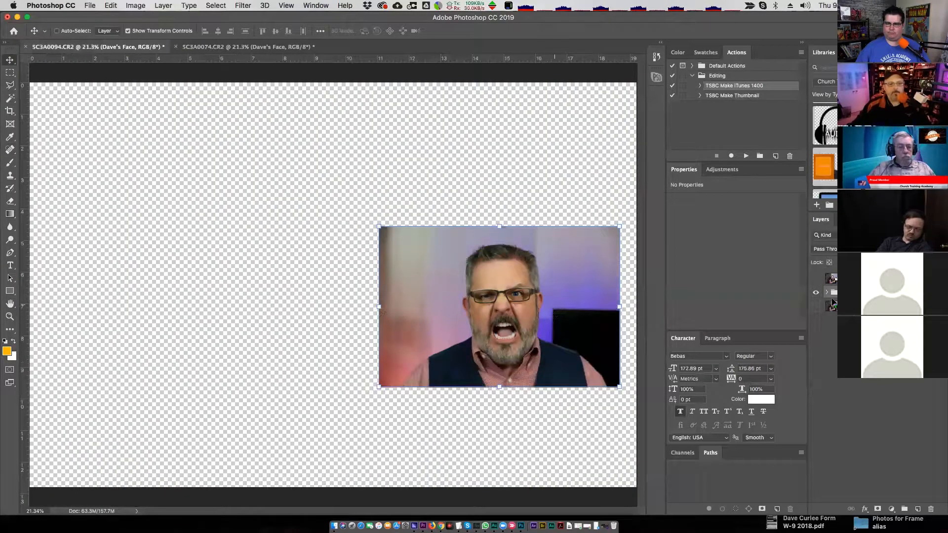
click(815, 279)
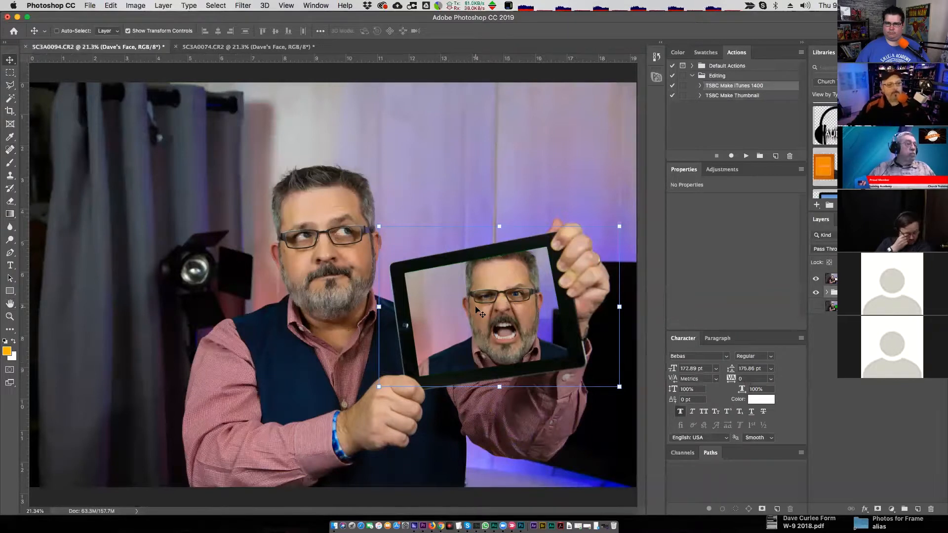
mouse_move(479, 301)
mouse_down()
mouse_move(457, 279)
mouse_move(463, 308)
mouse_up()
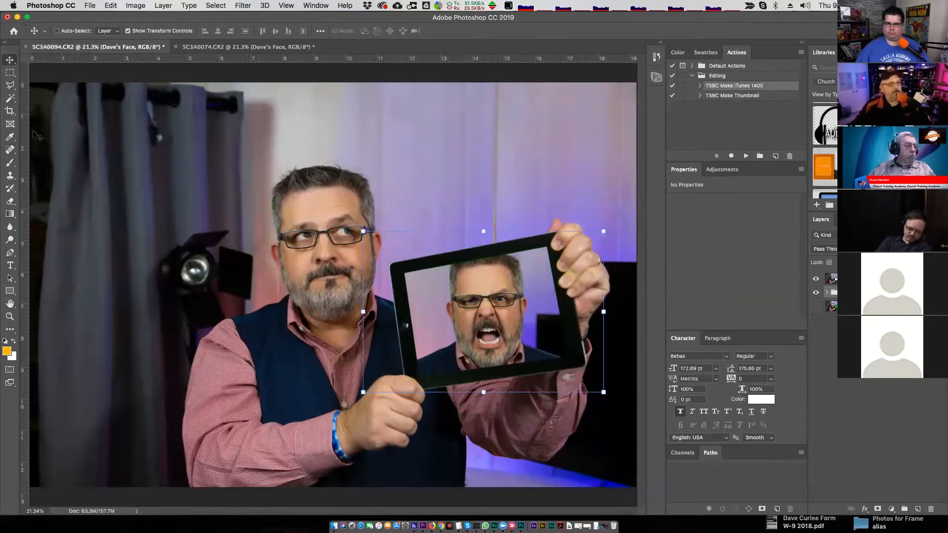
Distort the face group so its four corners match the tilted tablet screen's corners, and apply the transformation
click(112, 6)
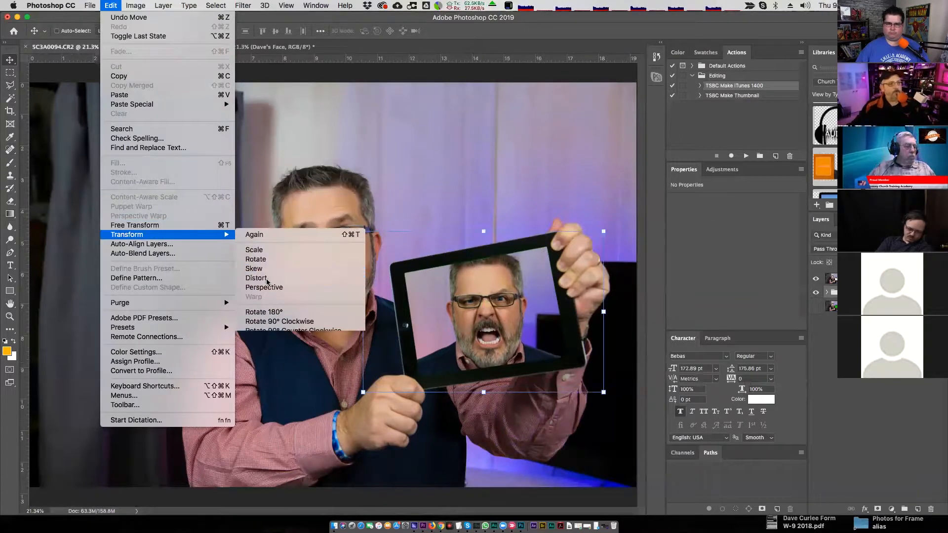
click(341, 281)
drag(364, 232, 403, 272)
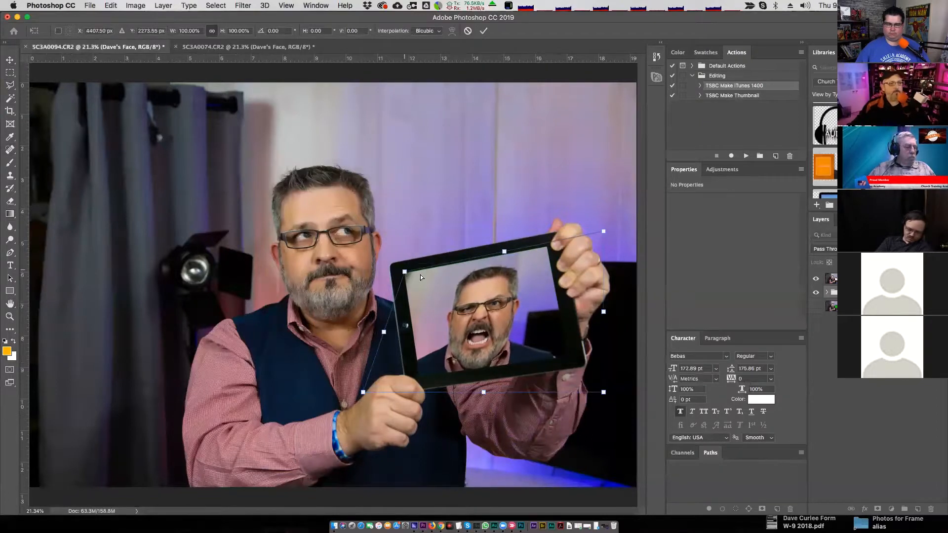
drag(602, 231, 547, 245)
drag(603, 391, 568, 355)
drag(362, 392, 417, 378)
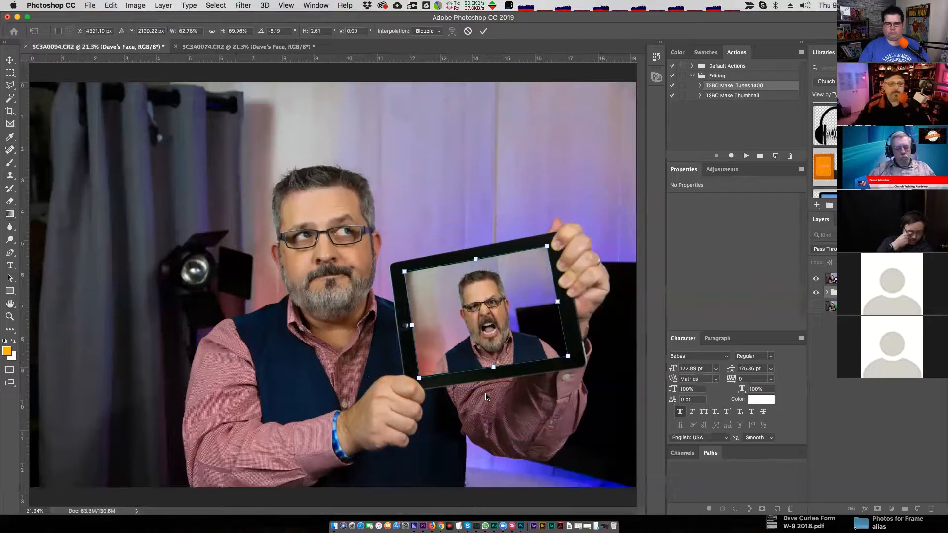
key(Return)
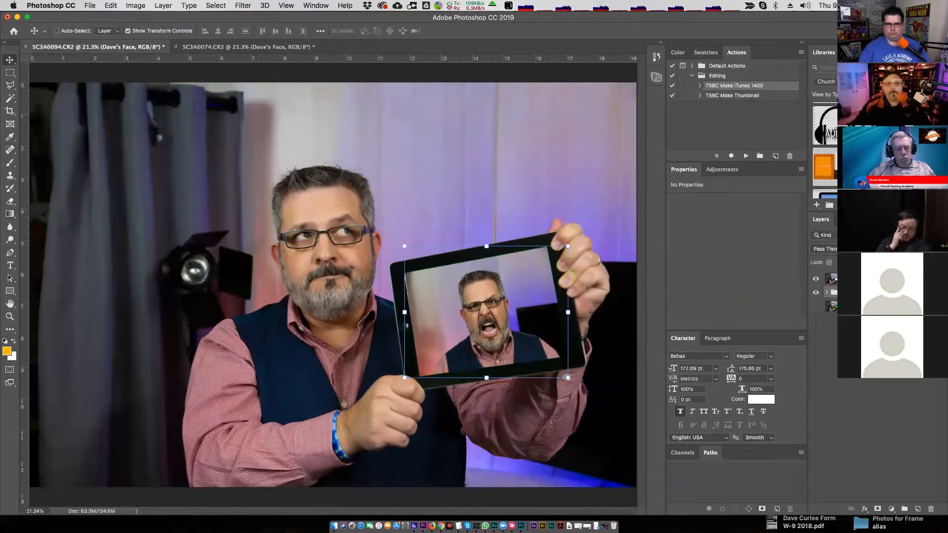
Enlarge the distorted face group to about 185% and reposition it so the face fills the tablet screen
drag(568, 244, 556, 133)
drag(491, 306, 473, 323)
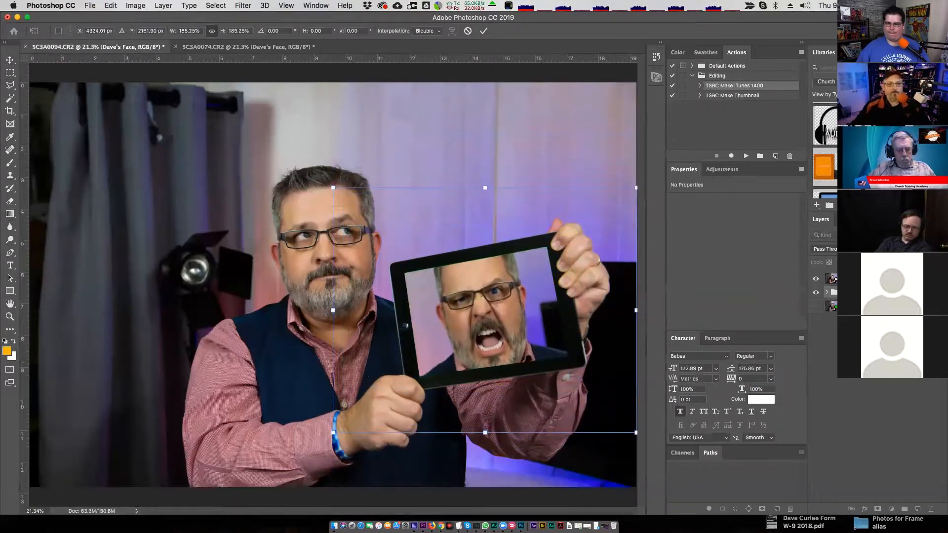
key(Return)
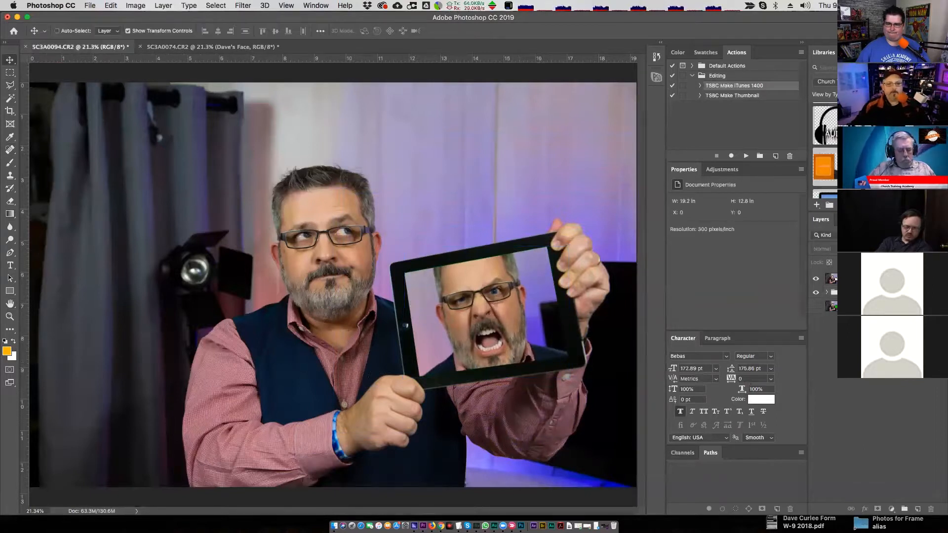
Group the Background copy layer and the face group into a new group named "The Whole Enchilada"
click(864, 279)
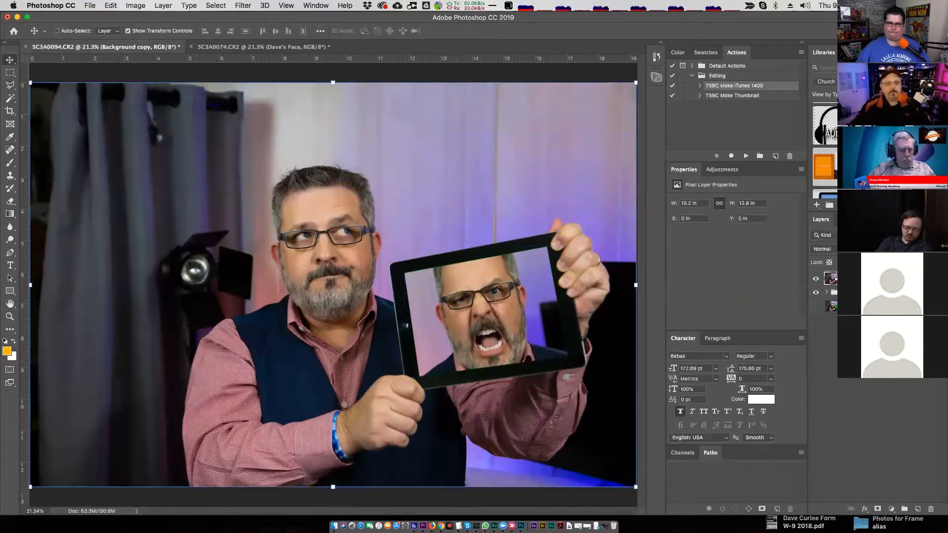
shift+click(864, 292)
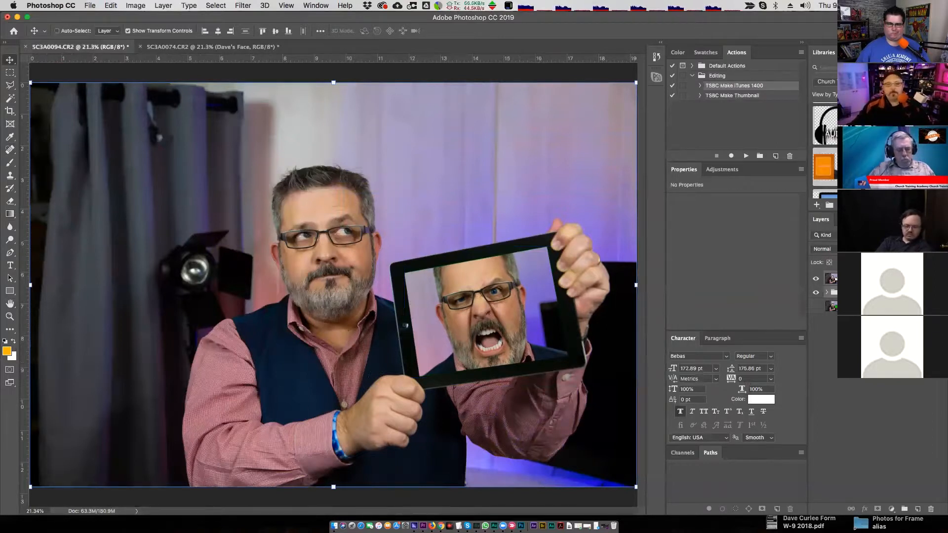
click(942, 219)
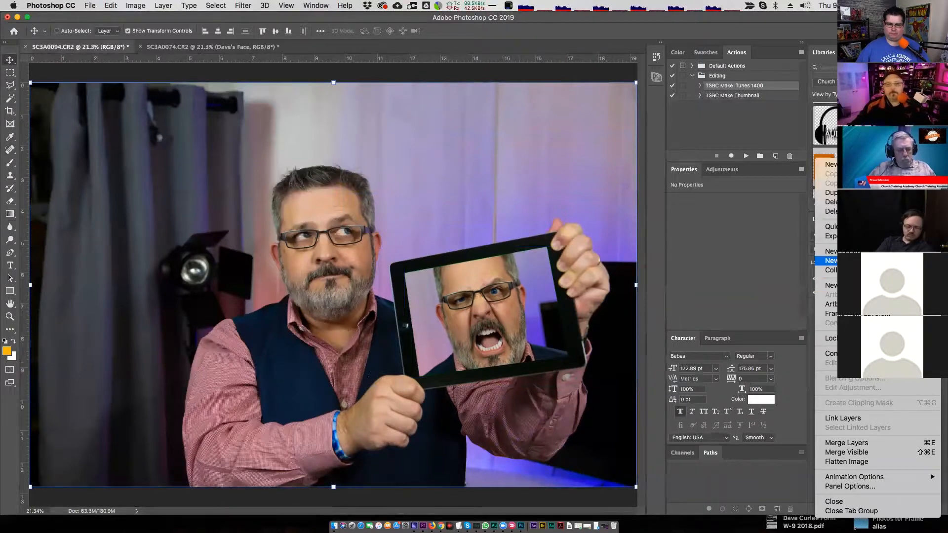
click(869, 260)
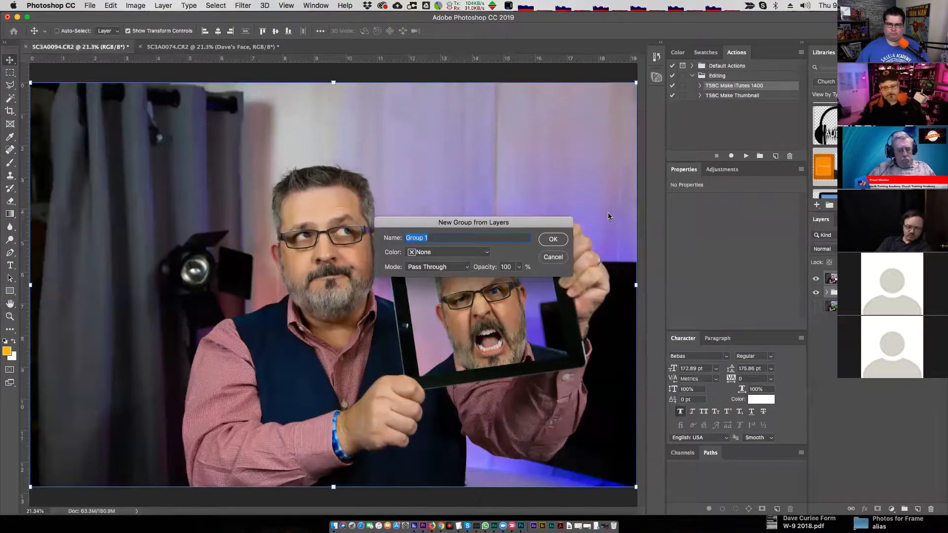
text(The Whole Enchilada)
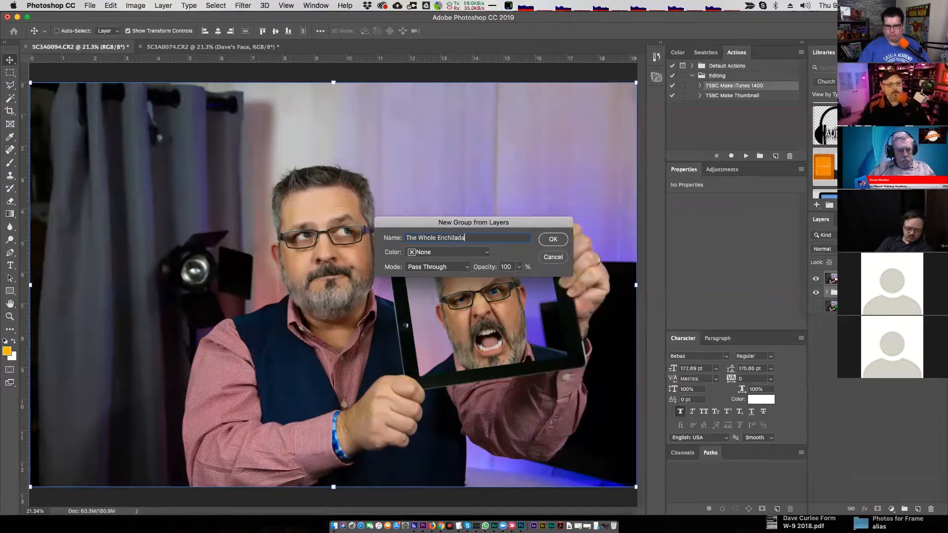
click(553, 239)
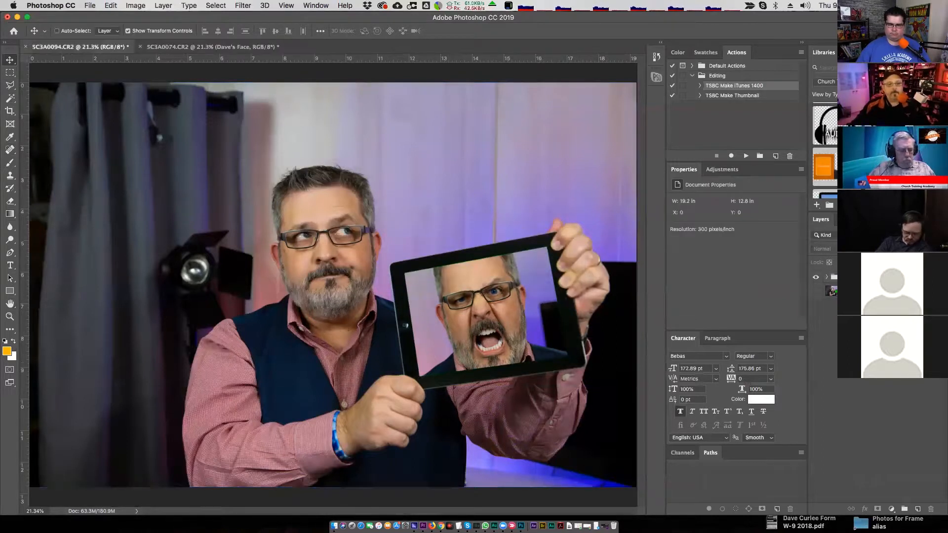
Save the composite as a layered Photoshop file in Photos, named for the subject's face plus "Thumbail Mockup For Training"
key(super+s)
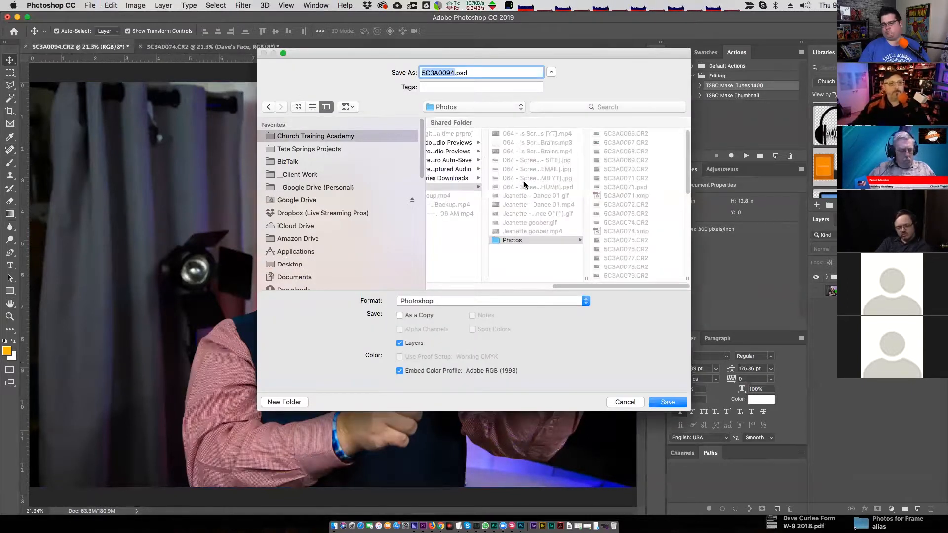
text(Dave Face Thumba)
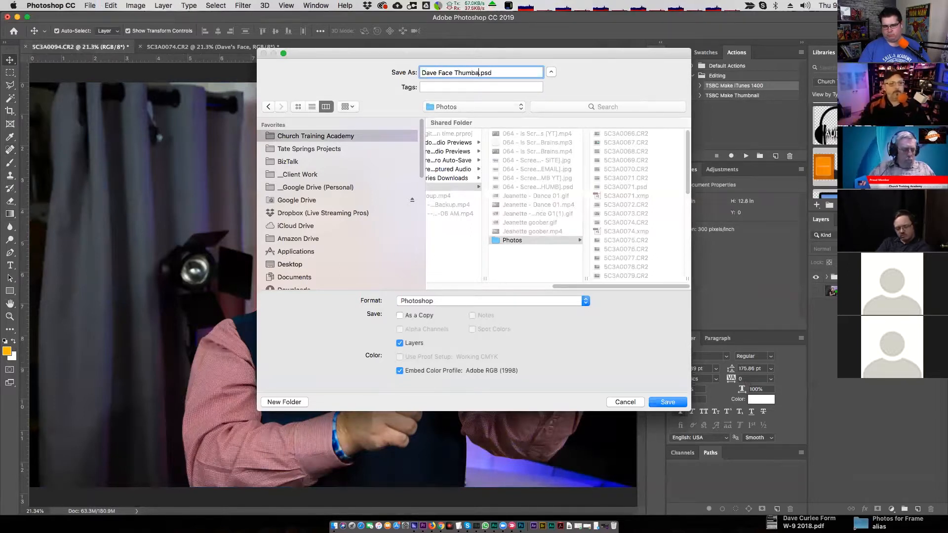
text(Mockup For Training)
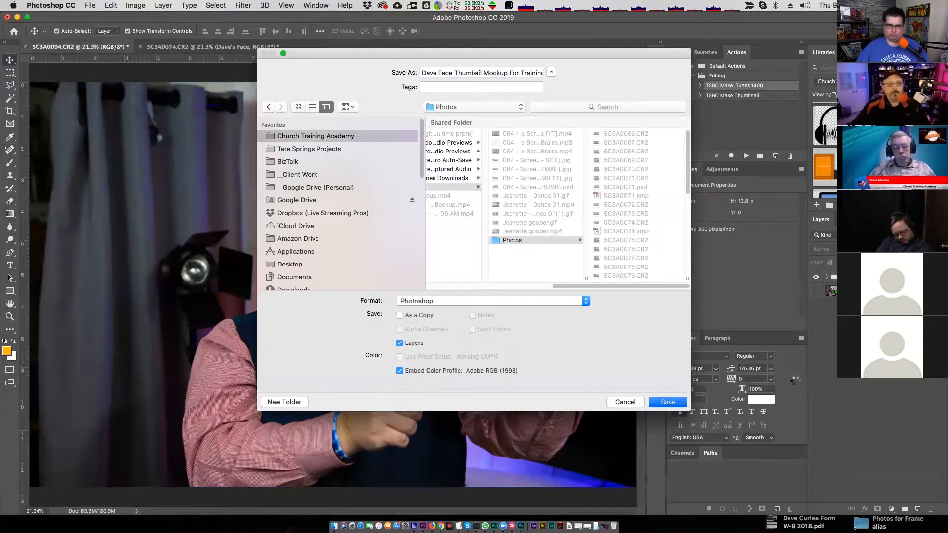
key(Return)
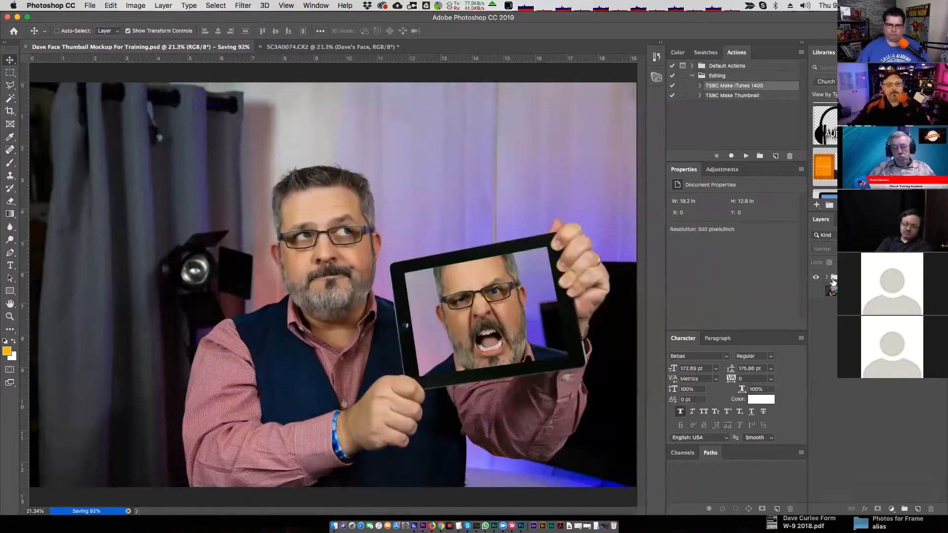
Create a new document from the HDV/HDTV 720p preset, 1280 x 720 pixels, with the resolution set to 300 pixels/inch
click(89, 6)
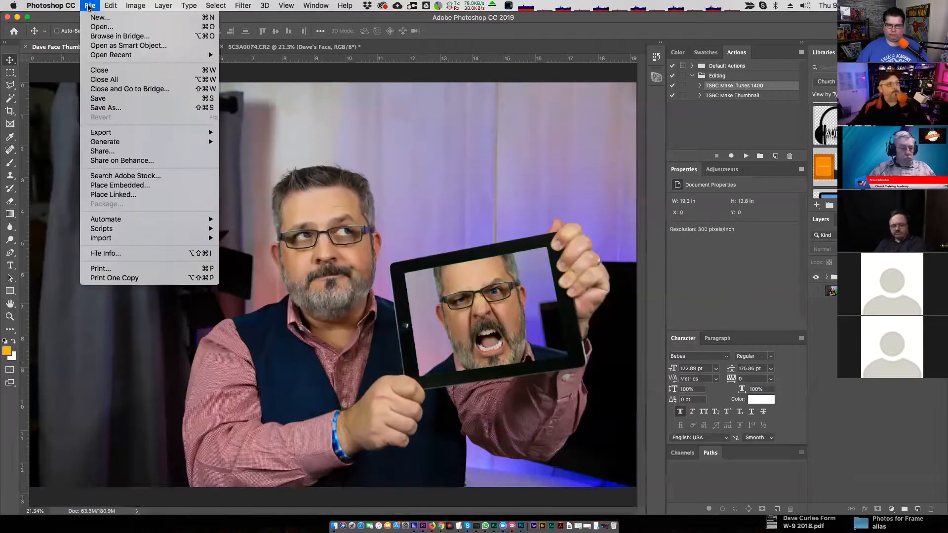
click(104, 19)
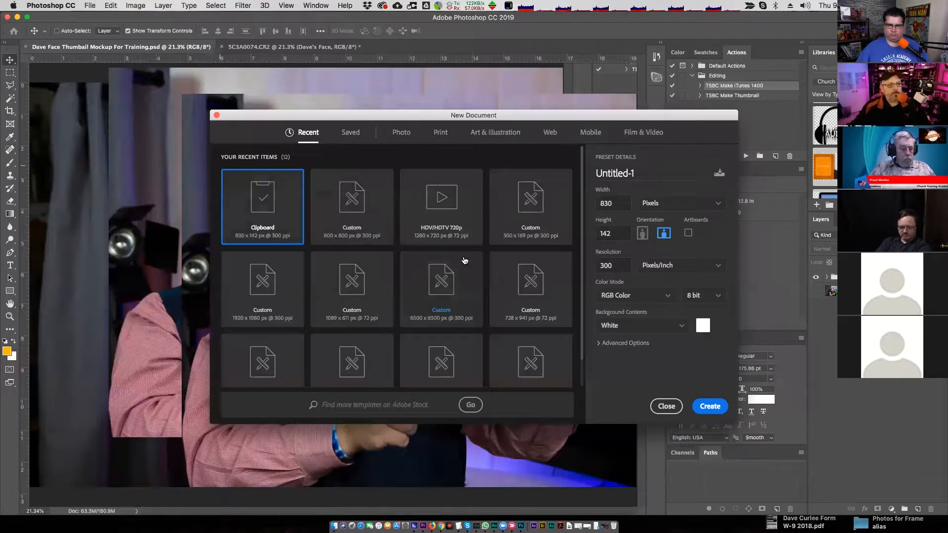
click(409, 224)
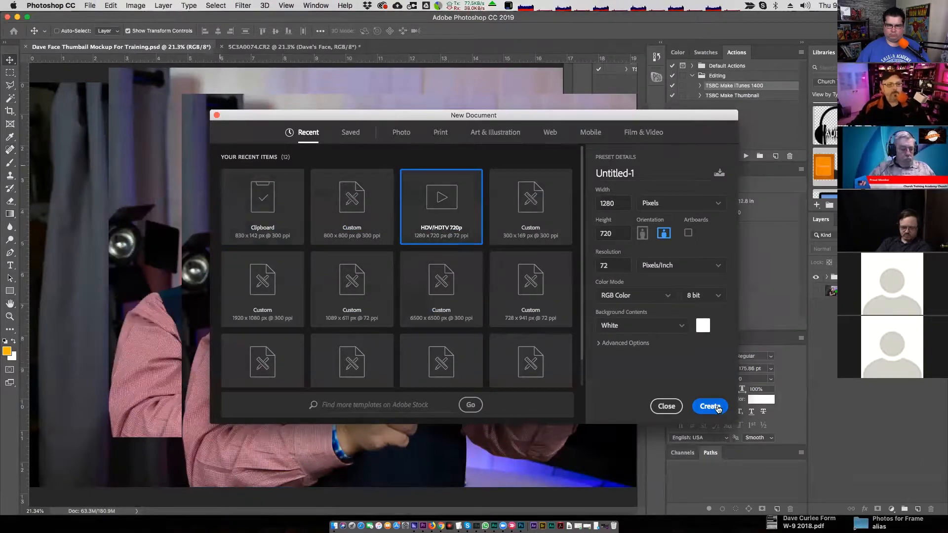
double_click(612, 266)
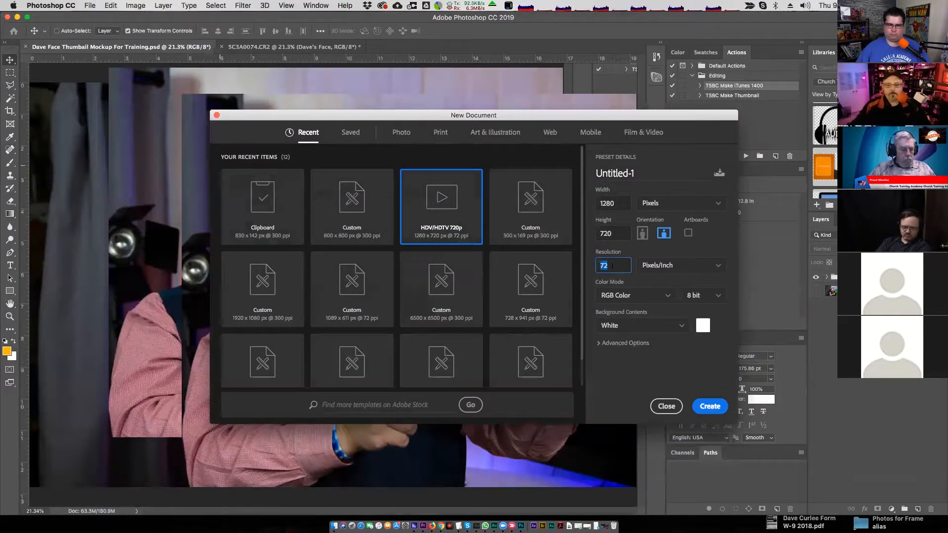
key(Return)
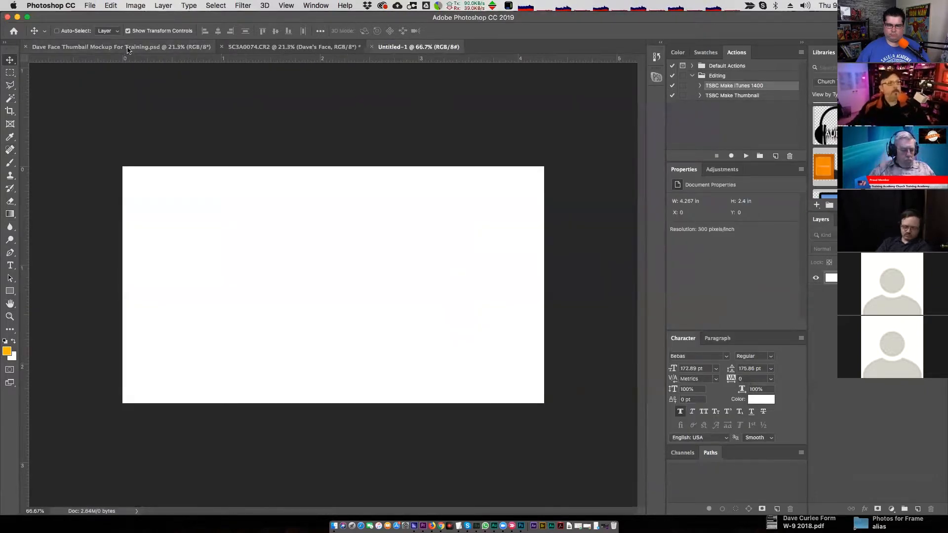
Check The Whole Enchilada group's visibility in the mockup file and copy the group into the Untitled-1 document
click(128, 48)
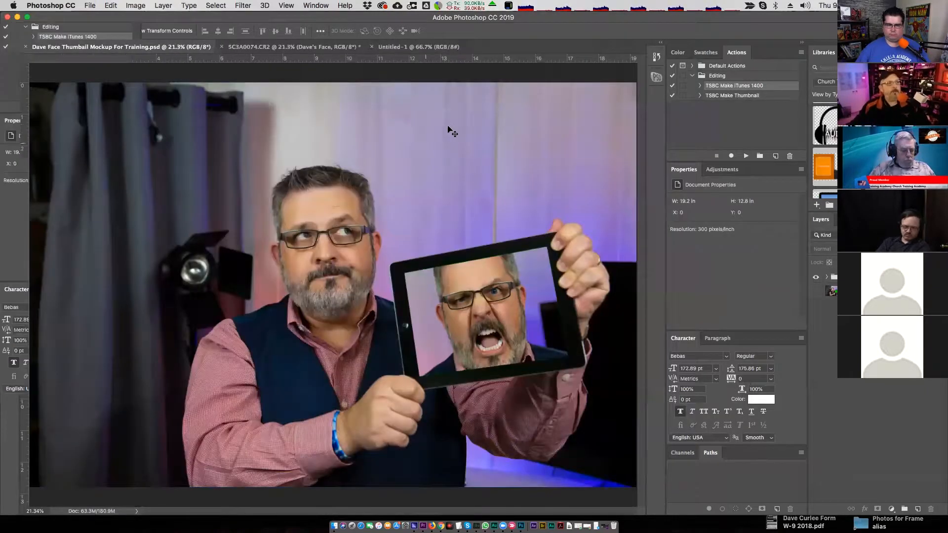
click(816, 278)
click(816, 278)
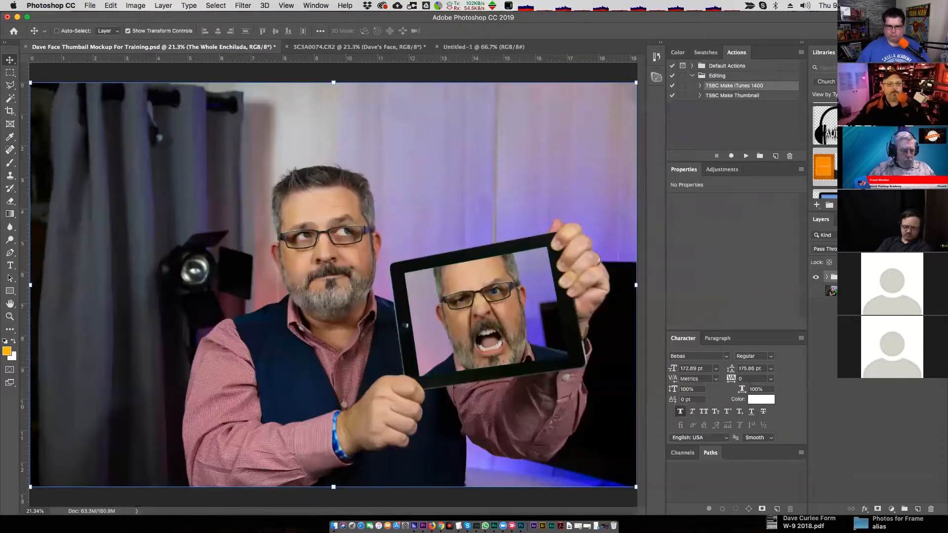
drag(854, 277, 324, 252)
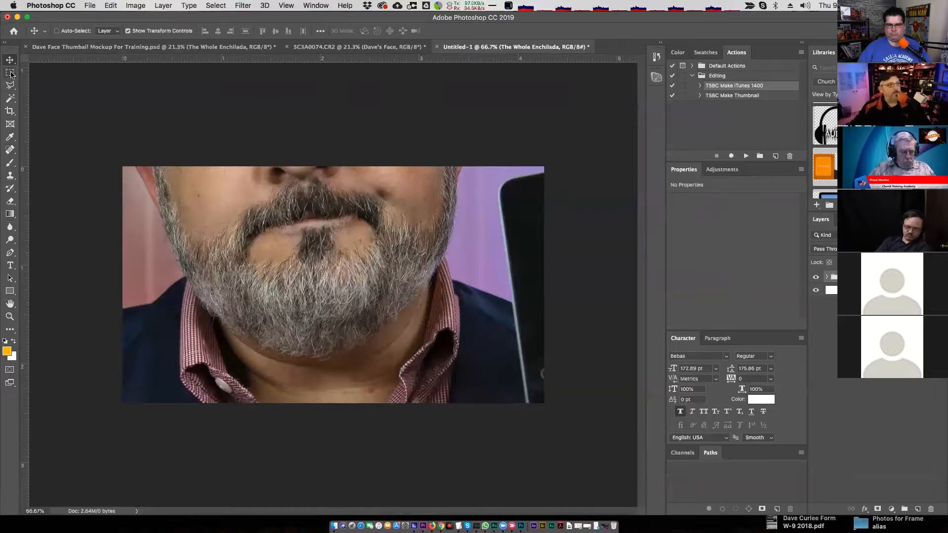
Scale The Whole Enchilada group down proportionally to about 39% in the Untitled-1 document, repositioning it over the canvas
drag(114, 121, 245, 242)
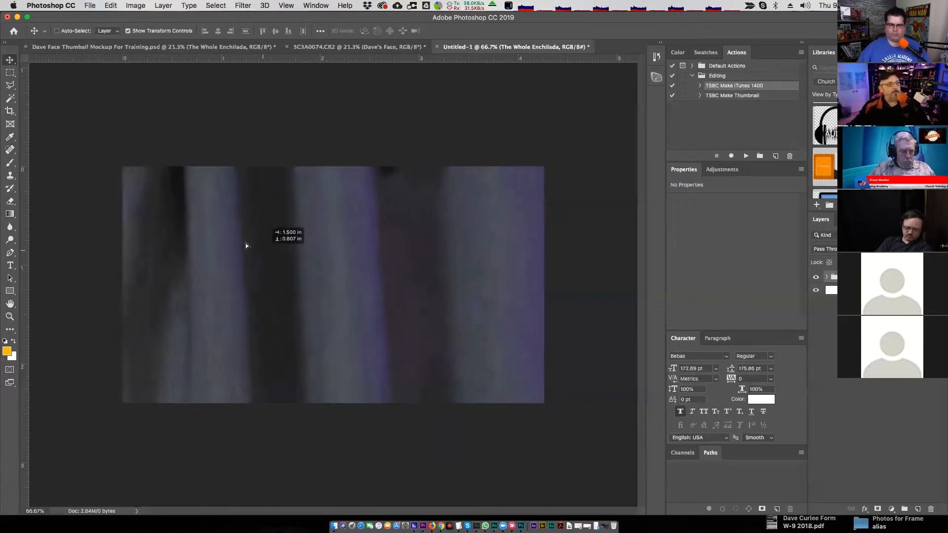
drag(187, 207, 288, 315)
drag(151, 132, 121, 175)
click(113, 157)
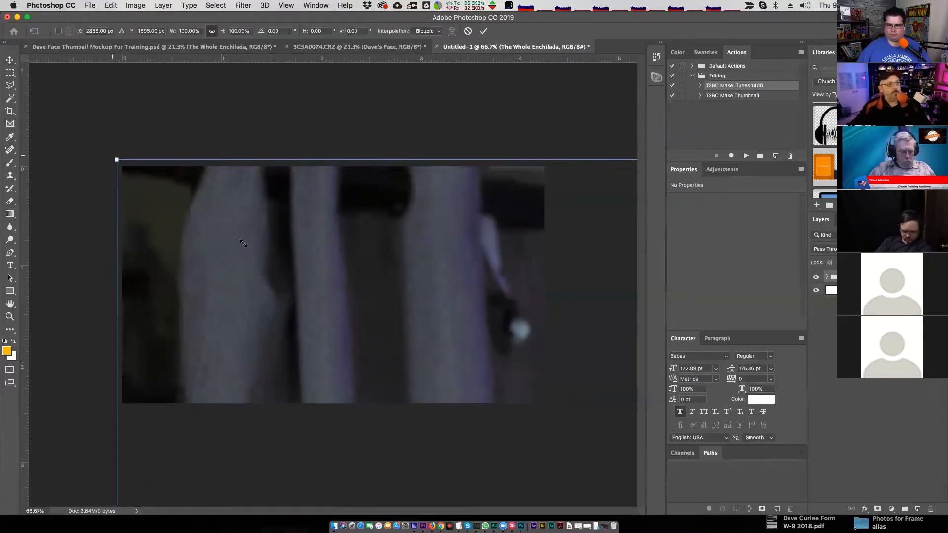
drag(482, 417, 250, 228)
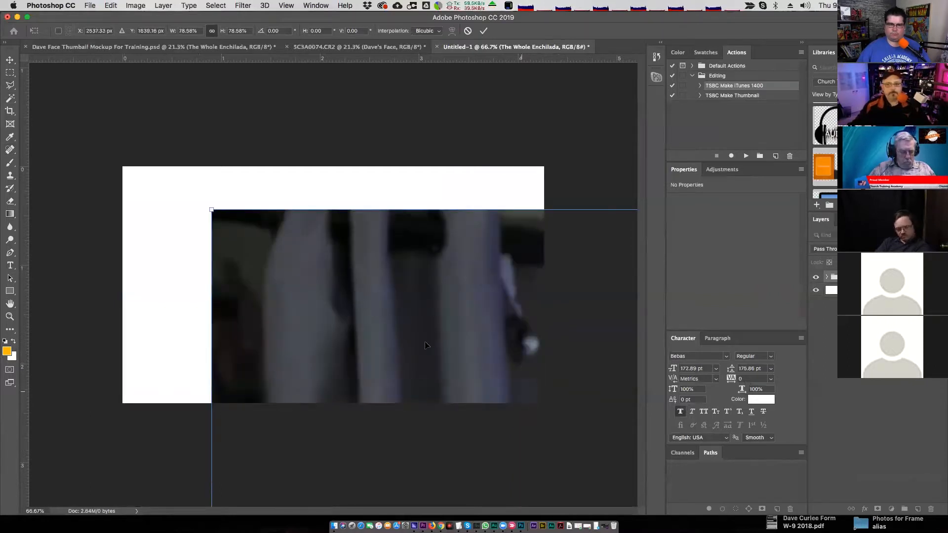
drag(427, 345, 299, 228)
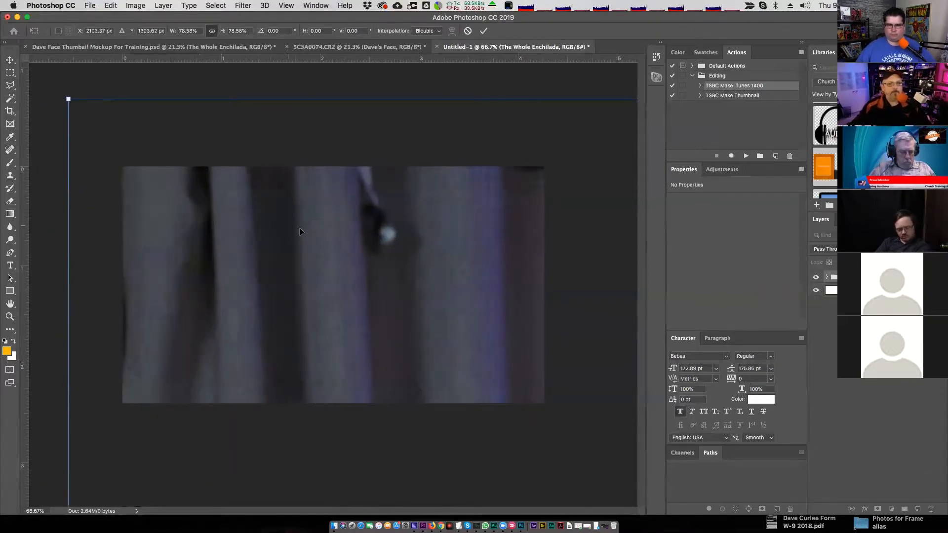
drag(69, 101, 398, 319)
drag(547, 378, 212, 225)
drag(98, 117, 493, 368)
drag(545, 412, 137, 177)
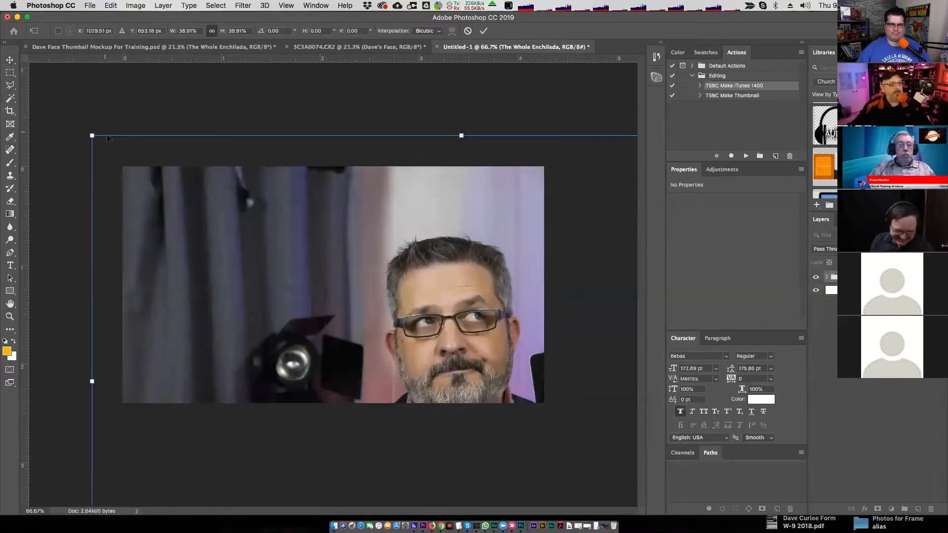
Reduce the group to about 31.4% and position it so the man's face and the whole tablet fill the canvas
drag(92, 136, 163, 171)
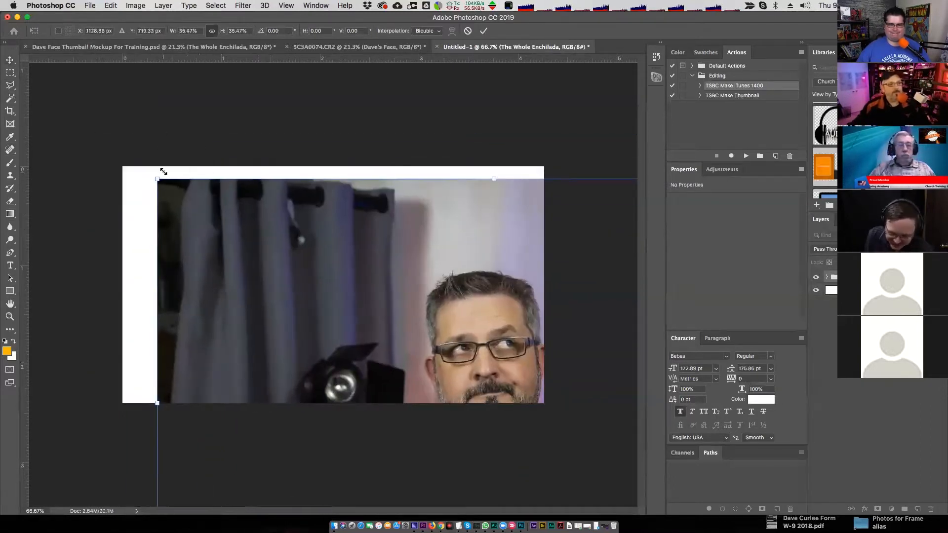
drag(448, 332, 287, 275)
drag(587, 66, 509, 117)
drag(370, 284, 425, 264)
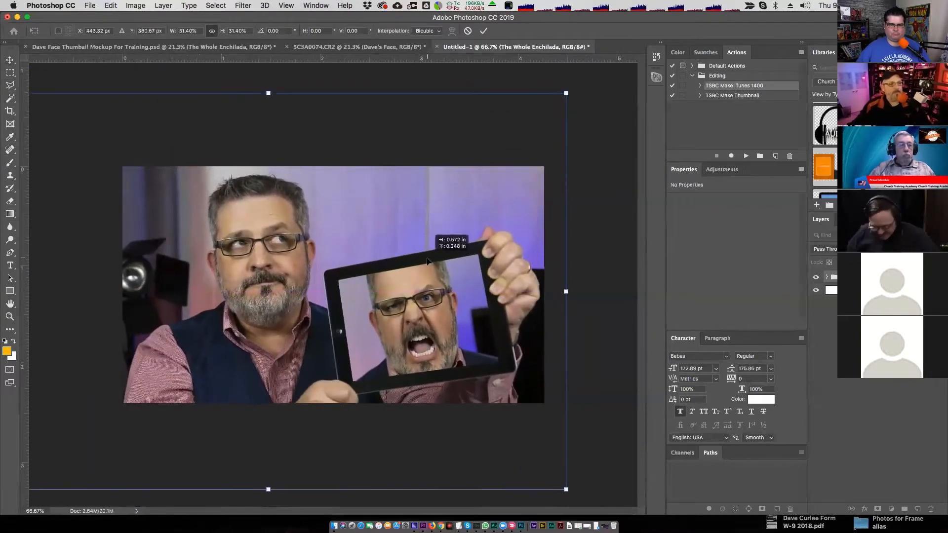
key(Return)
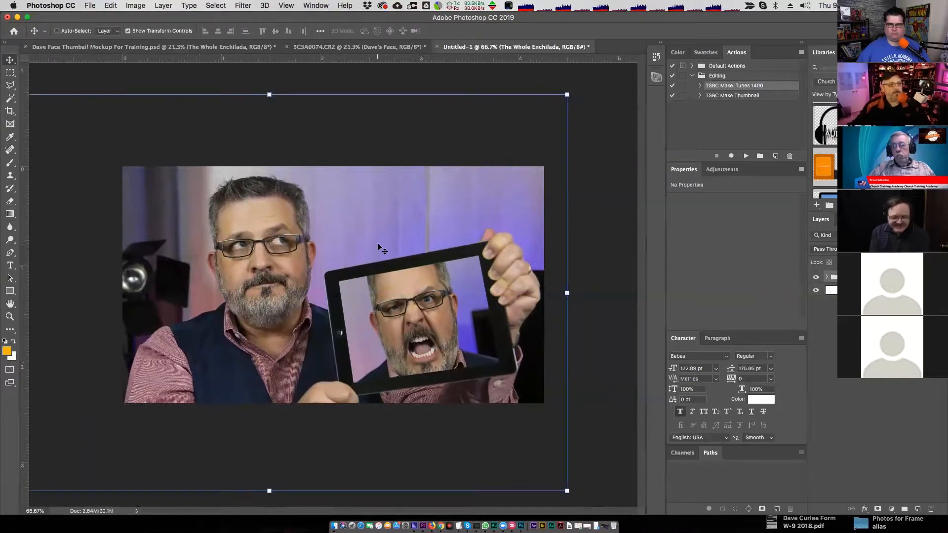
Add a centred white Bebas title reading "Screen Time Kills" at 23.89 pt near the top, with "Time Kills" on the second line
click(868, 418)
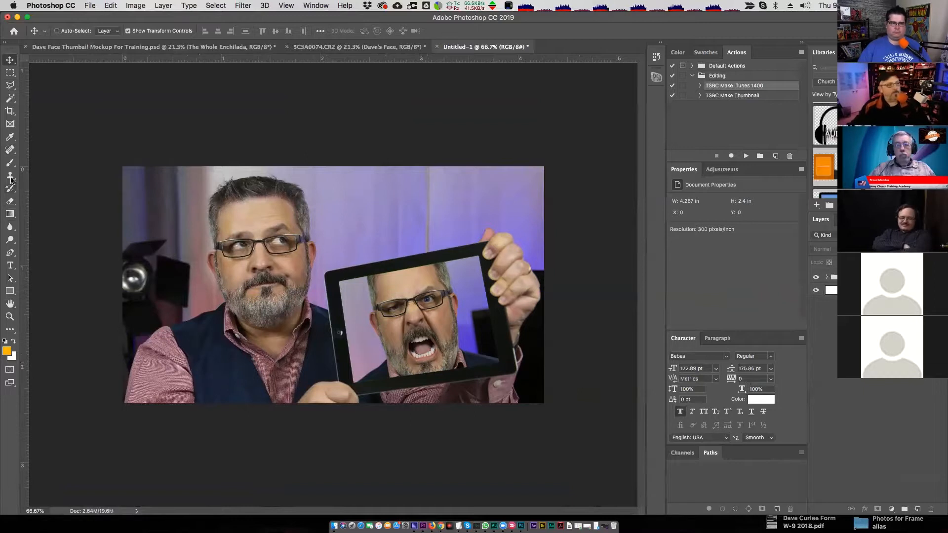
click(10, 265)
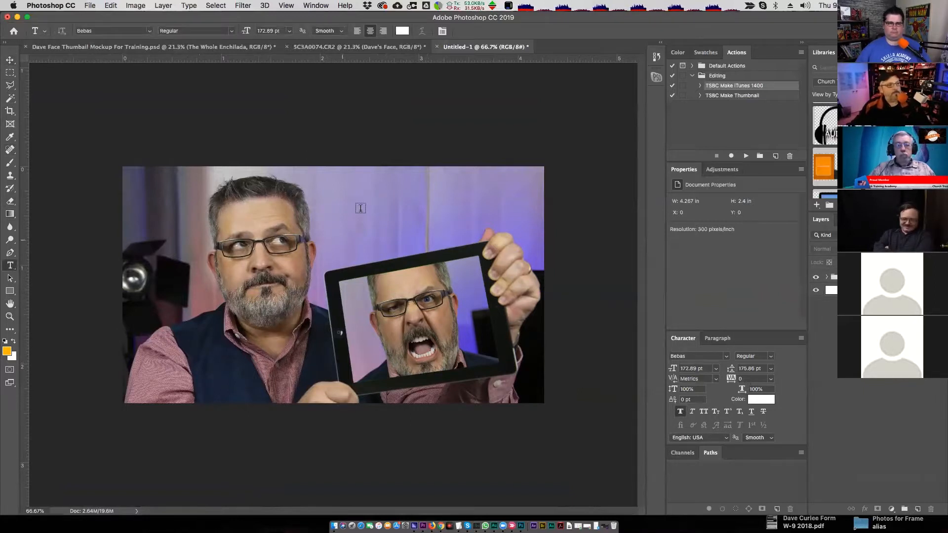
click(358, 200)
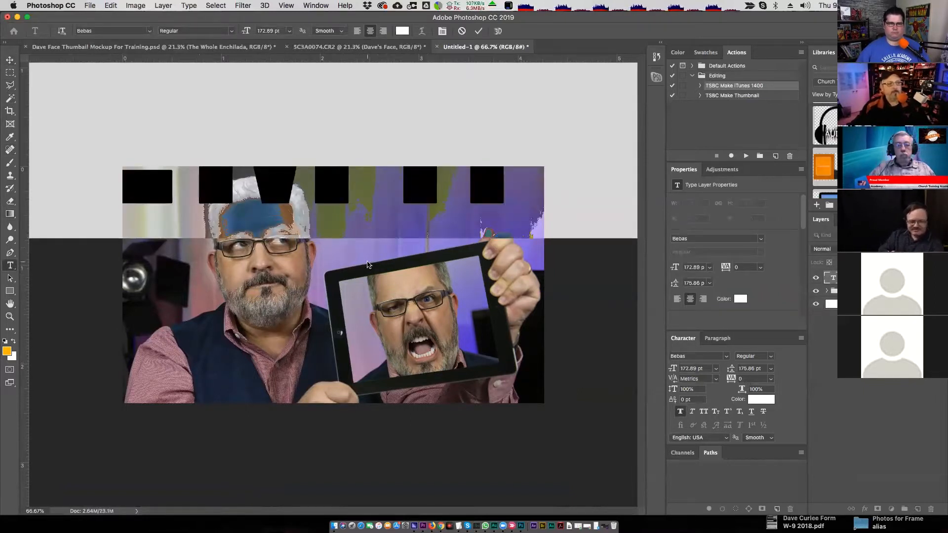
drag(676, 372, 602, 379)
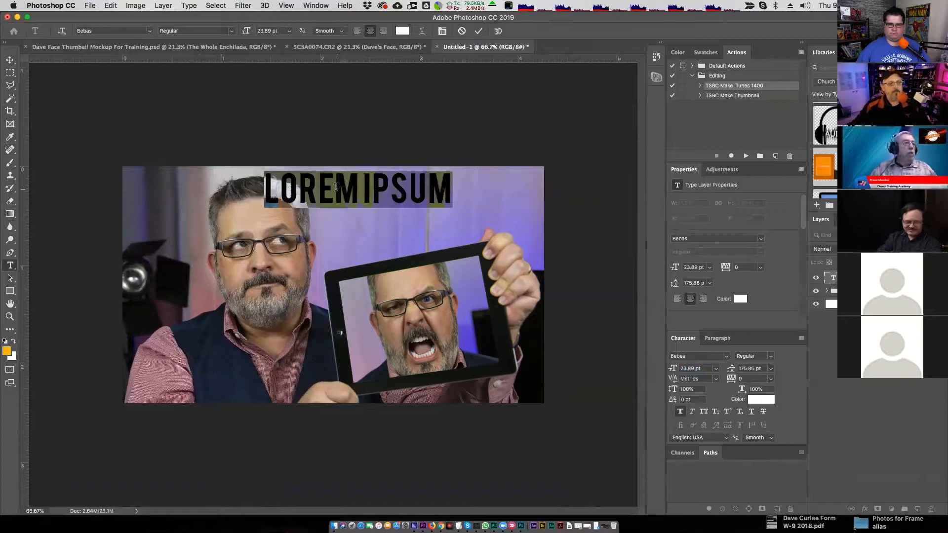
text(SCREEN)
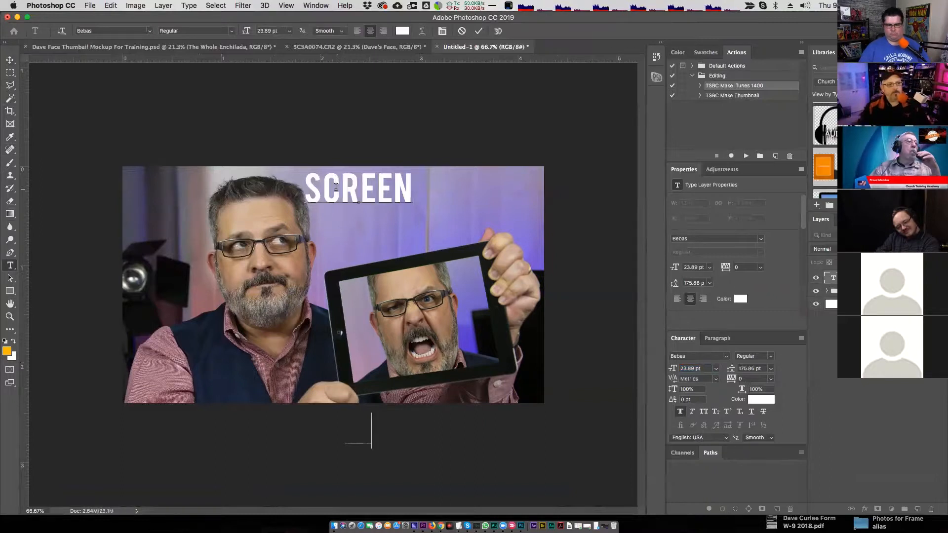
text(RDING)
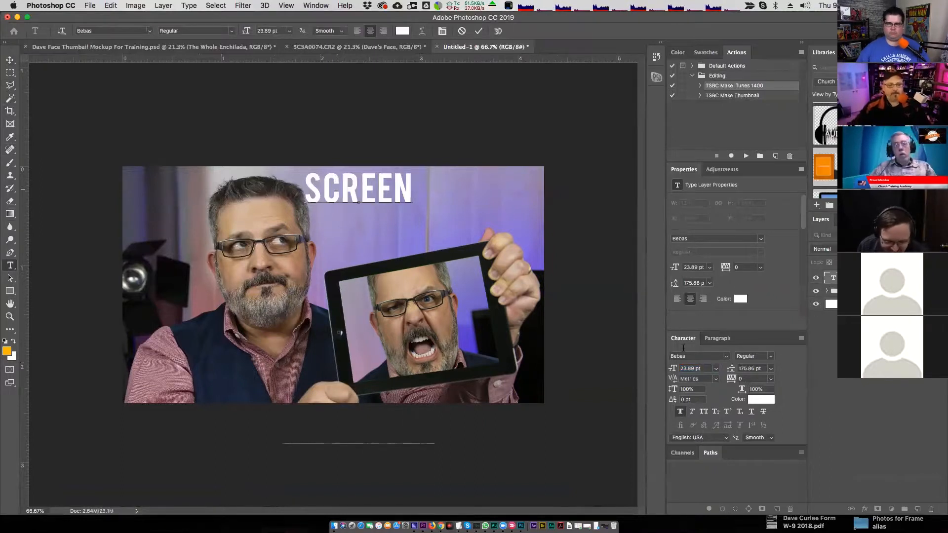
click(10, 60)
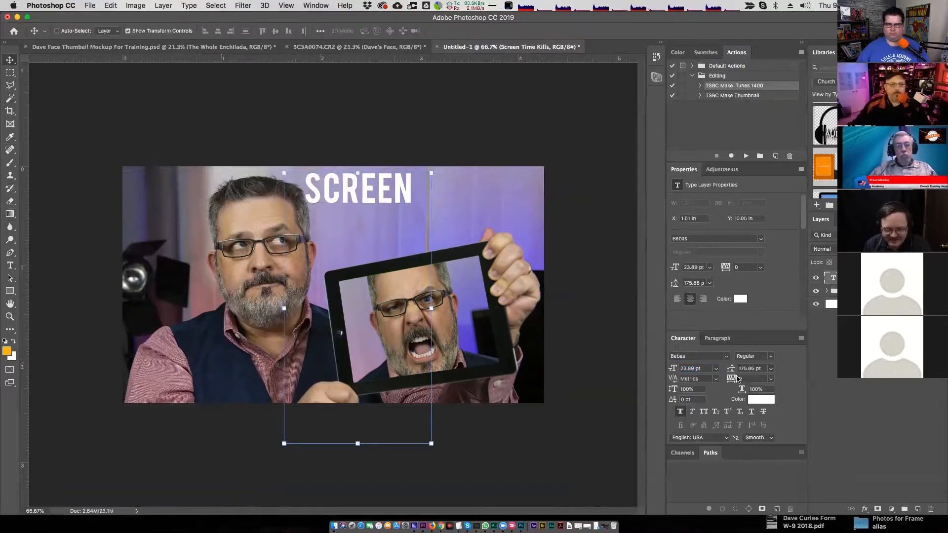
Set the title's leading to Auto and move the title to the area directly above the tablet
click(758, 370)
click(772, 369)
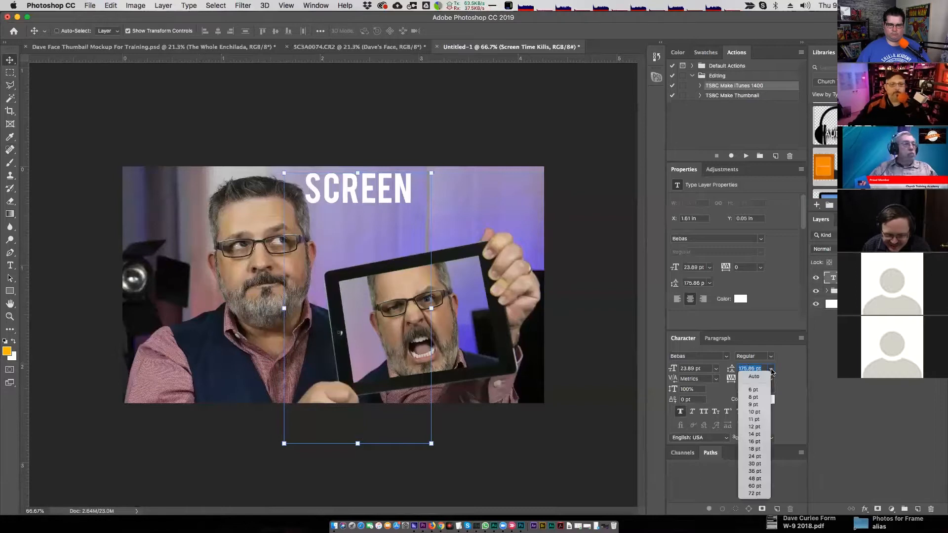
click(757, 373)
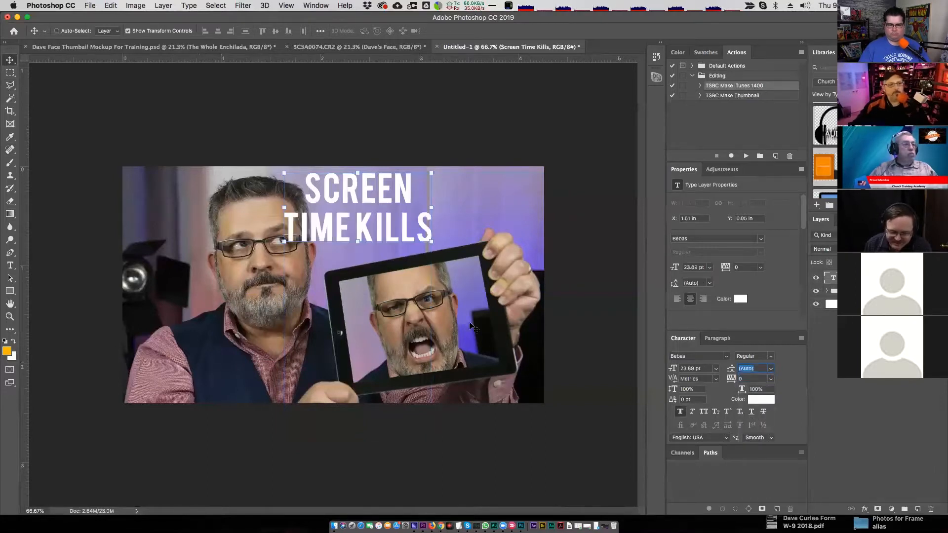
drag(355, 233, 420, 238)
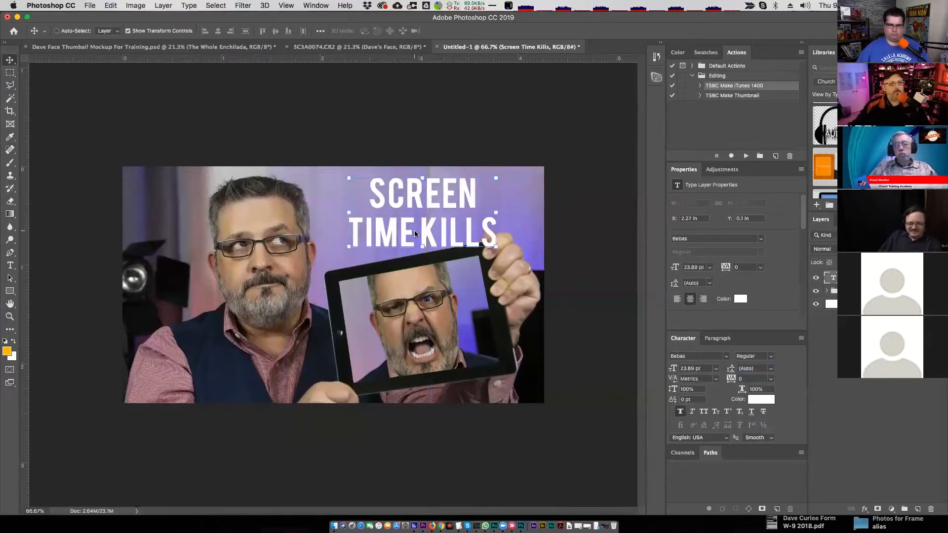
Enlarge the word SCREEN to 32.89 pt so it matches the width of the TIME KILLS line
double_click(395, 196)
click(380, 197)
drag(374, 197, 477, 198)
drag(673, 369, 677, 370)
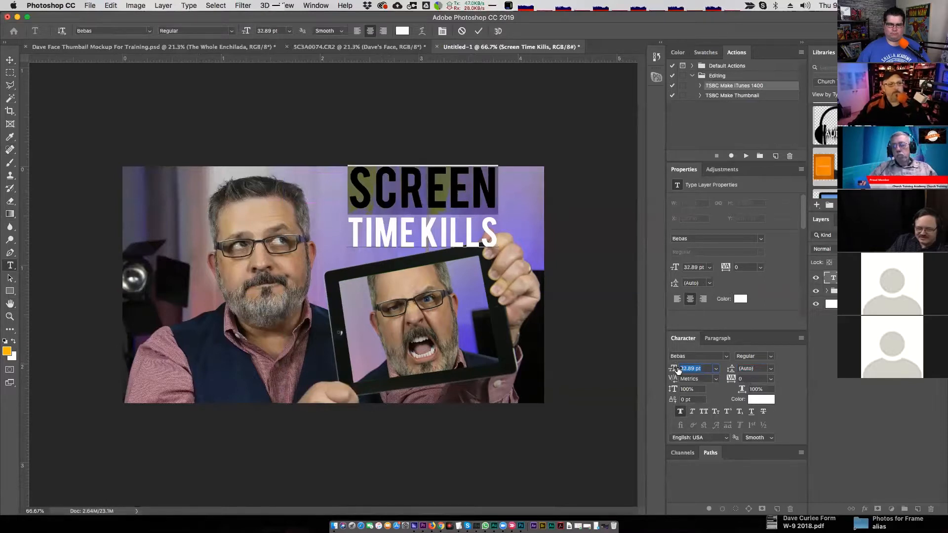
key(super+h)
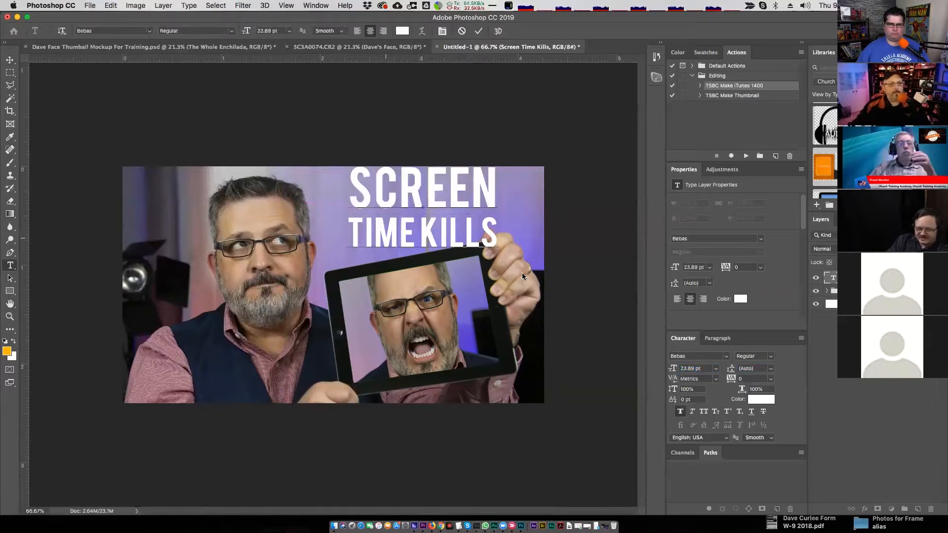
Tighten the TIME KILLS line by setting its leading to 23.8 pt
triple_click(364, 234)
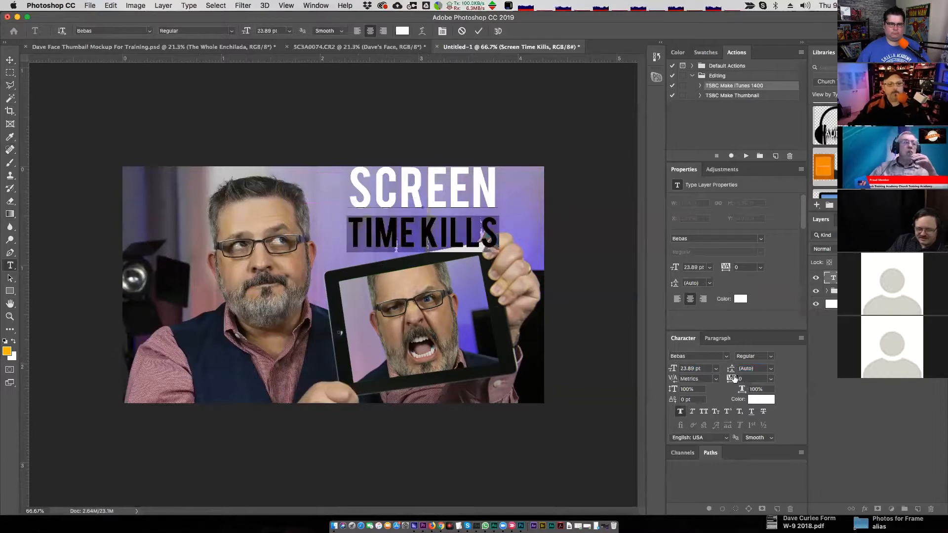
drag(730, 369, 730, 369)
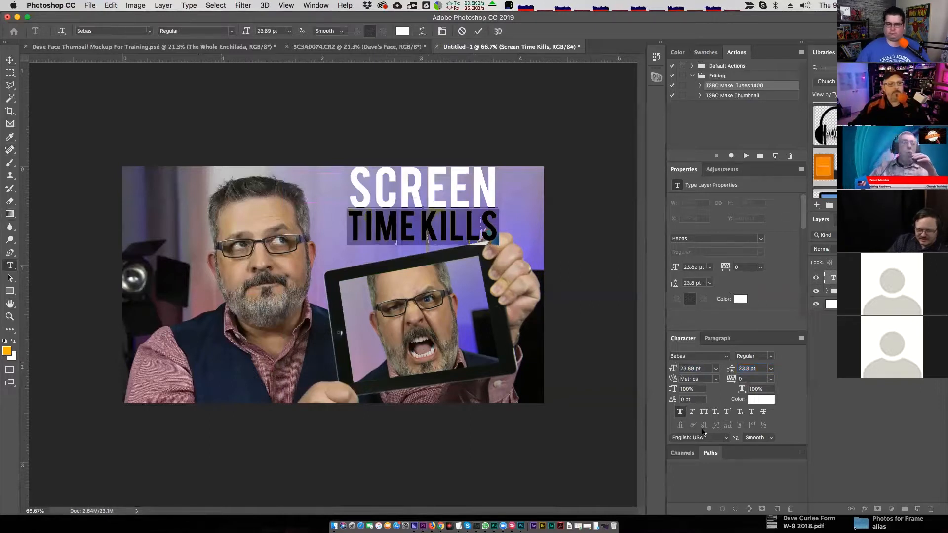
click(9, 60)
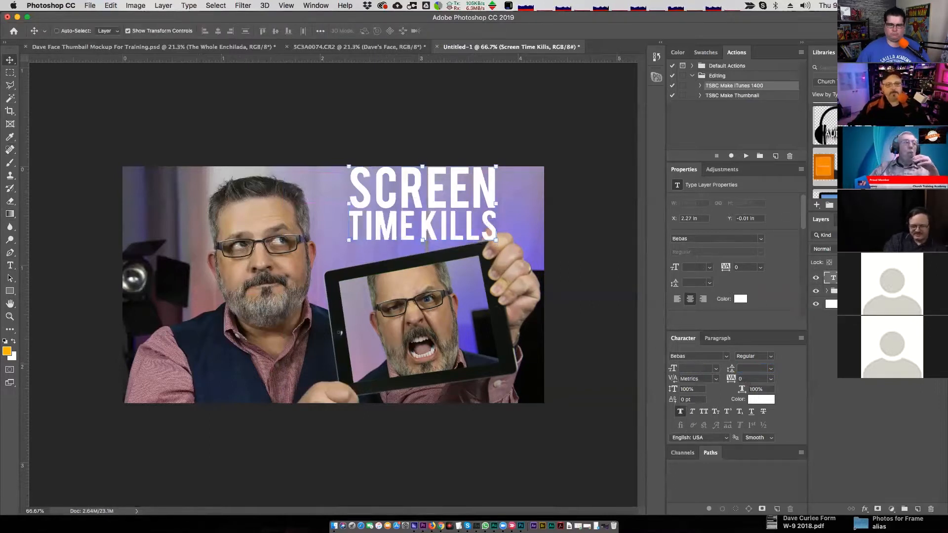
Check the title layer's visibility and move the title slightly down and left to X 2.15 in, Y 0.08 in
click(815, 278)
click(815, 278)
mouse_move(398, 206)
mouse_down()
mouse_move(368, 321)
mouse_move(407, 209)
mouse_move(374, 220)
mouse_move(391, 216)
mouse_up()
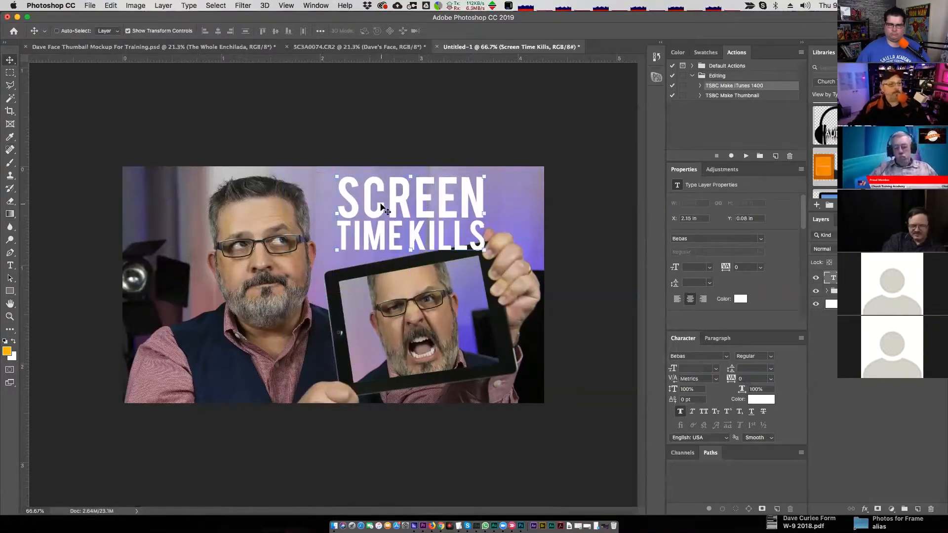
Add a Multiply drop shadow to the title with 100% opacity, angle -26°, distance 2 px, spread 10% and size 0 px
click(216, 6)
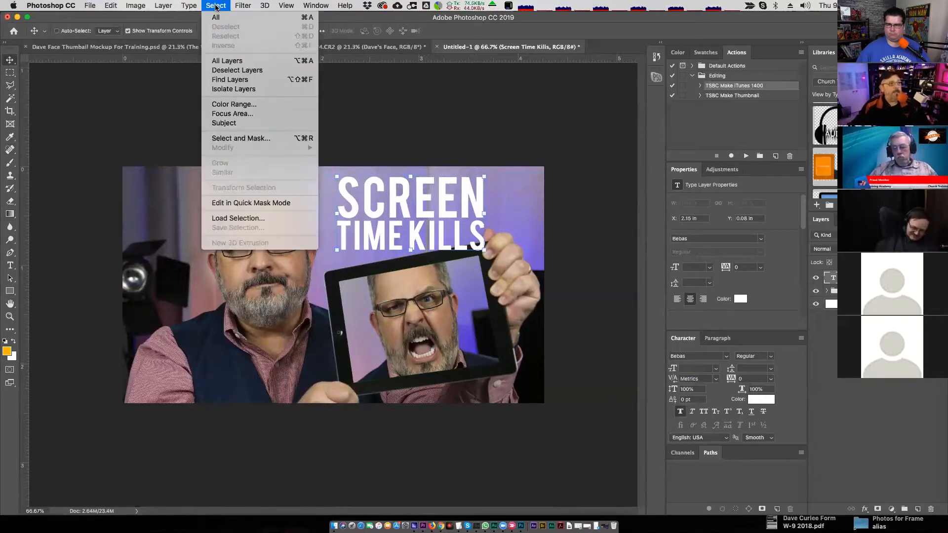
mouse_move(189, 8)
mouse_move(159, 9)
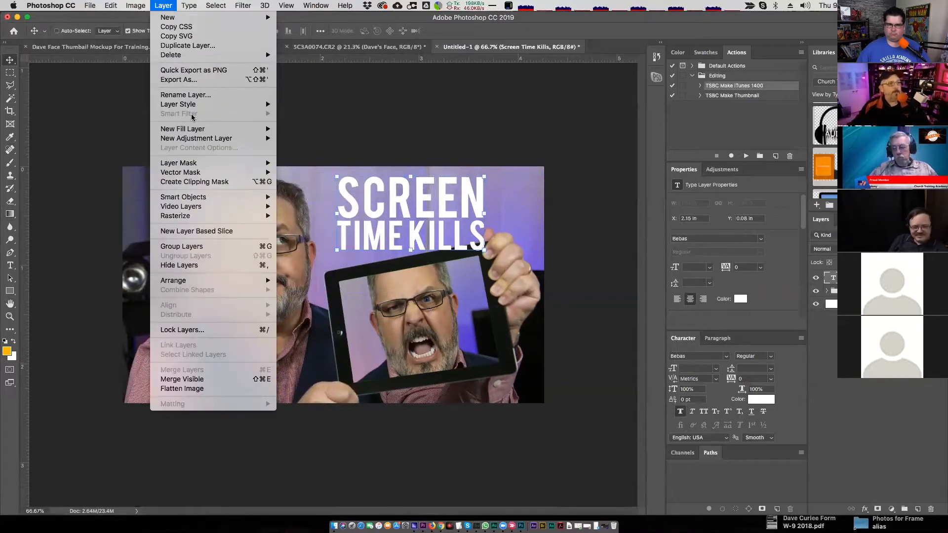
mouse_move(193, 106)
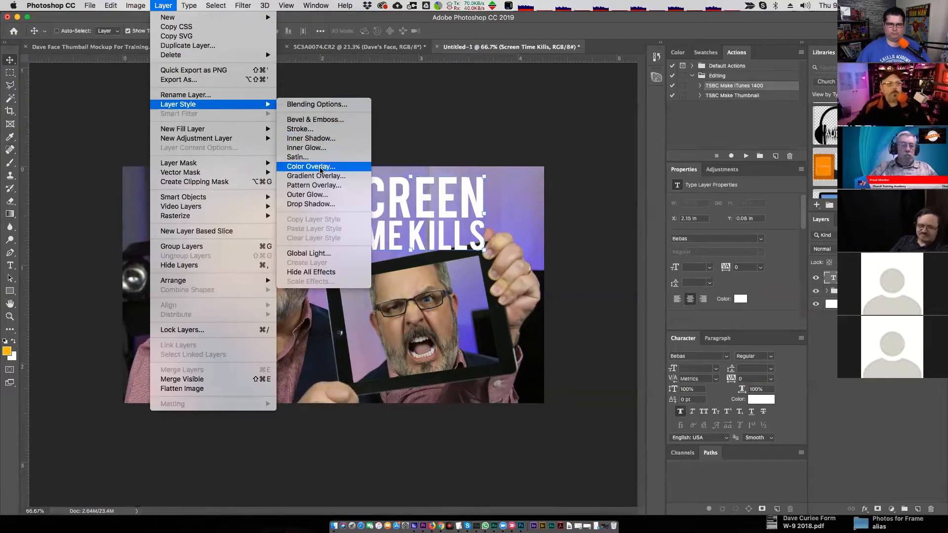
click(318, 204)
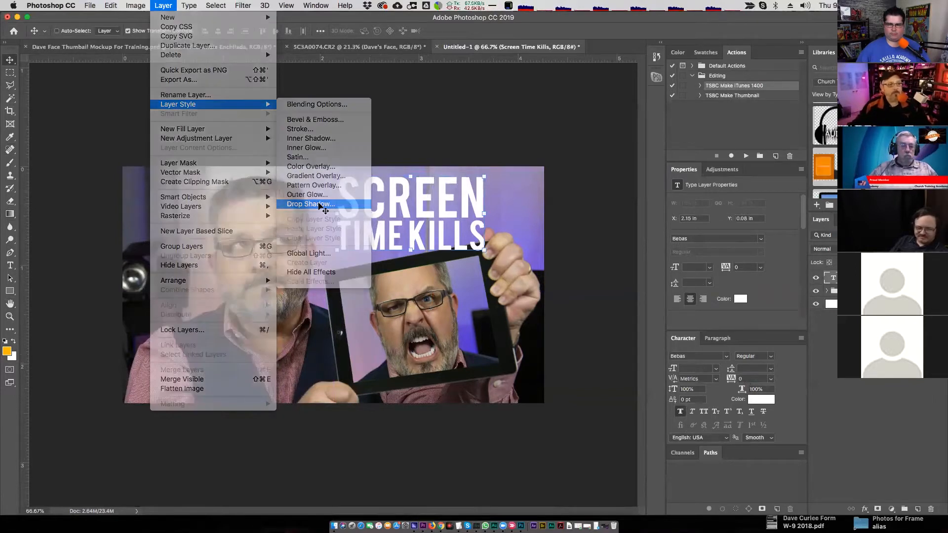
drag(421, 211, 387, 211)
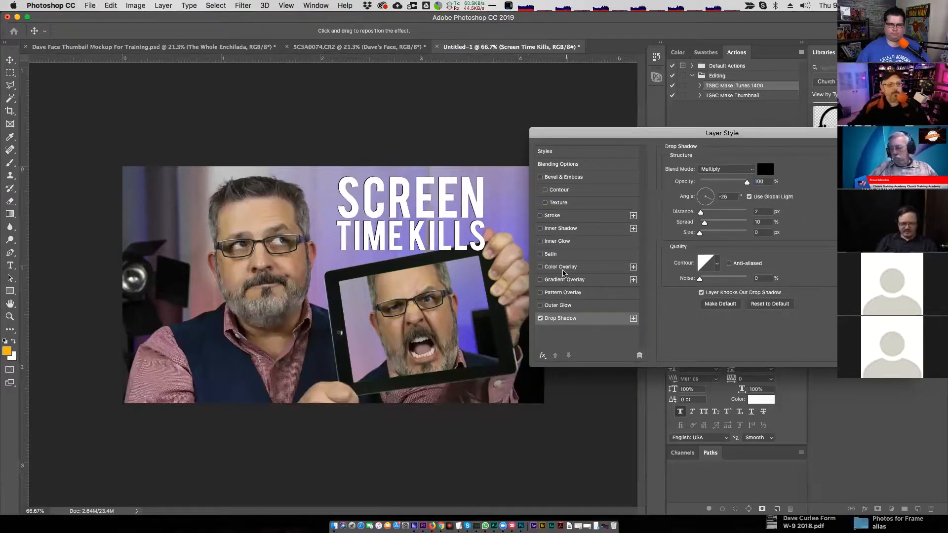
Add a black stroke to the title and set its size to 2 px
click(555, 217)
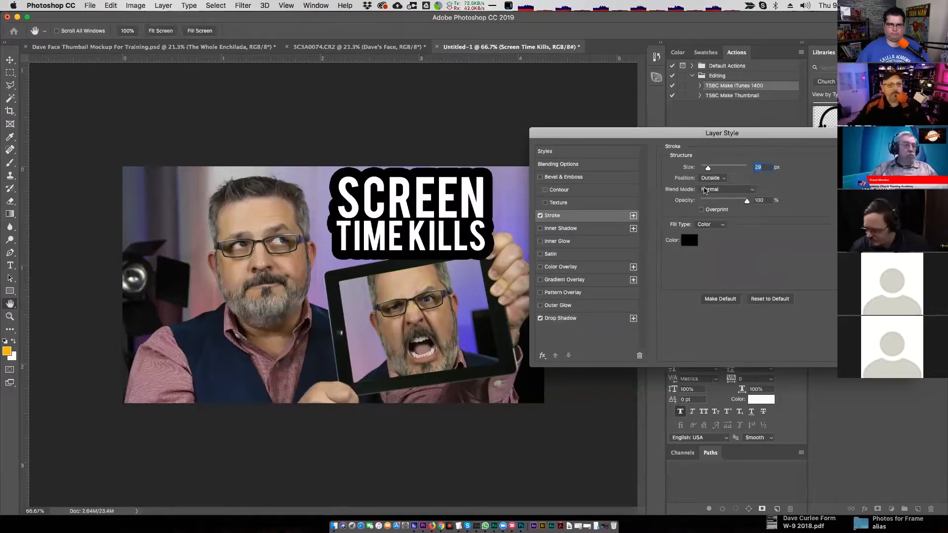
drag(708, 167, 700, 169)
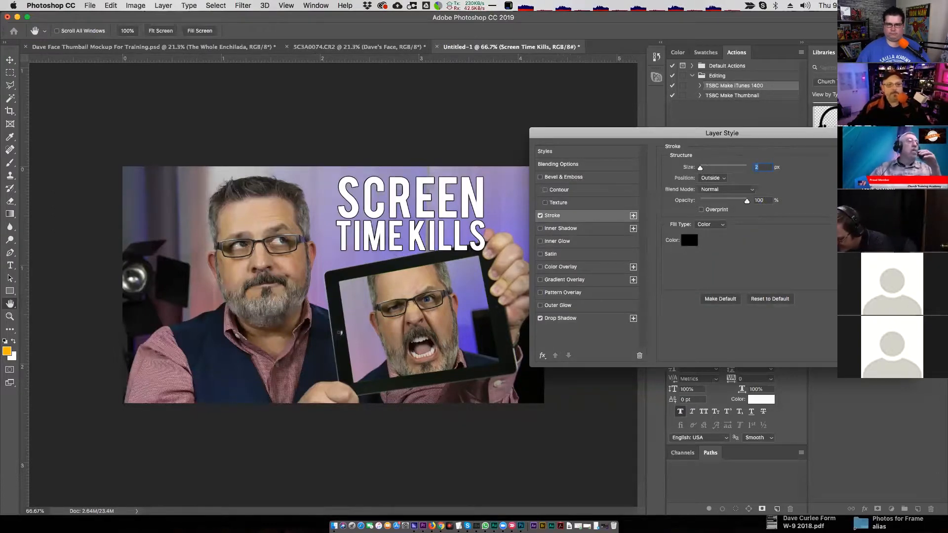
Compare the Inside and Center positions for the title's stroke and return the position to Outside
click(714, 179)
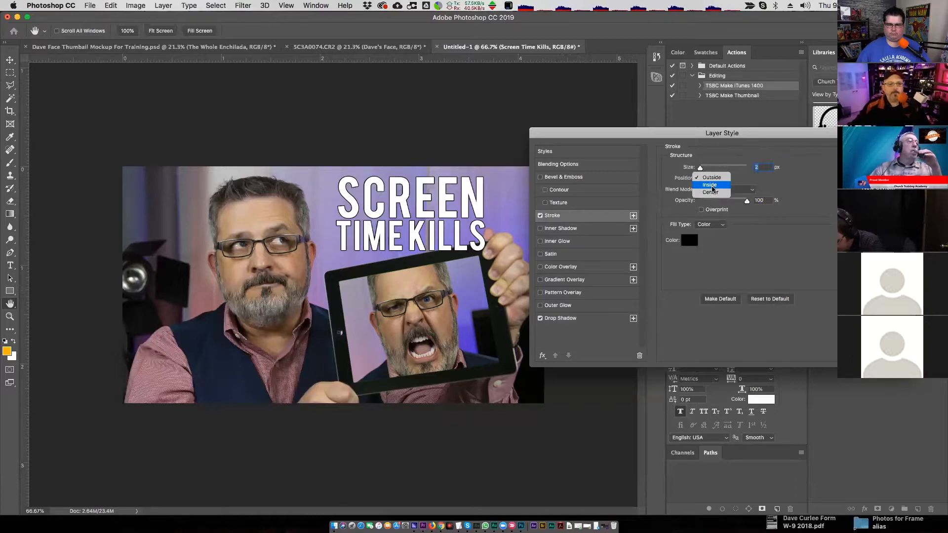
click(711, 186)
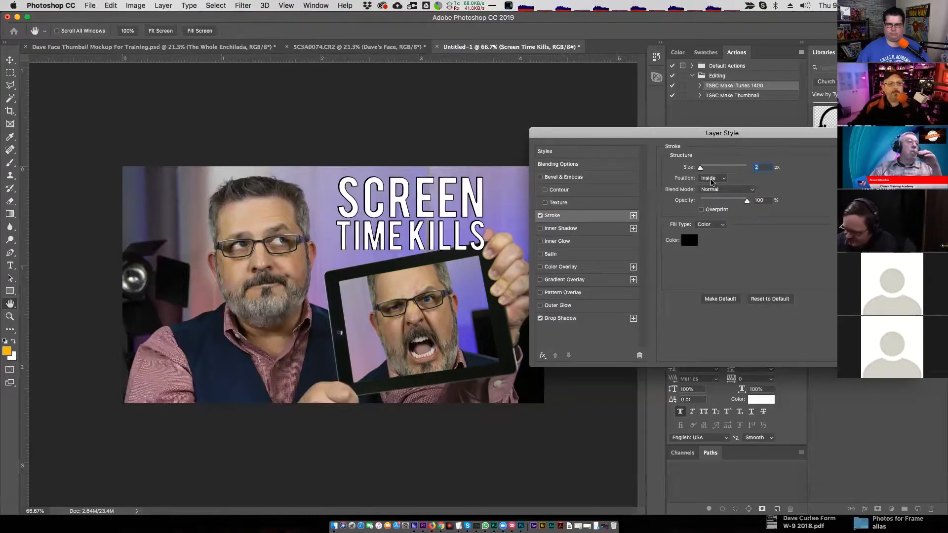
click(711, 179)
click(710, 185)
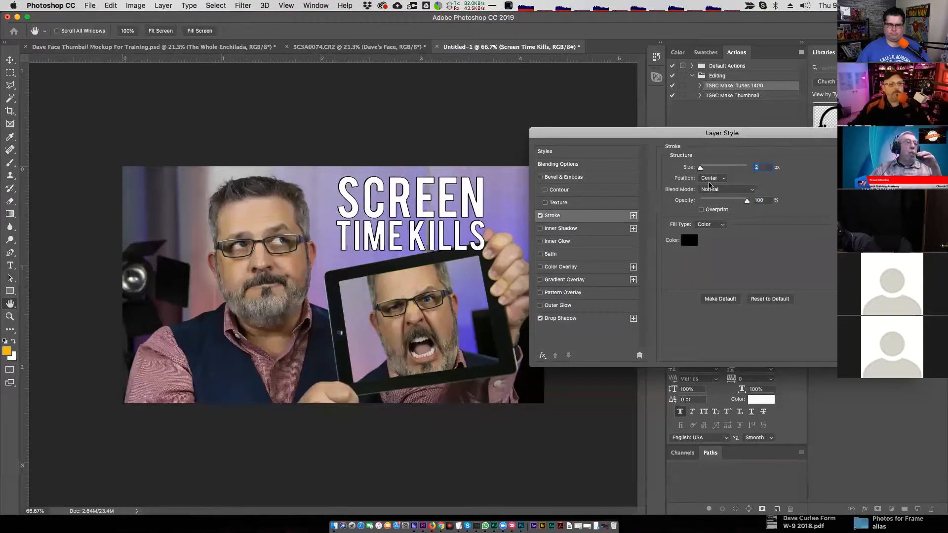
click(711, 178)
click(711, 163)
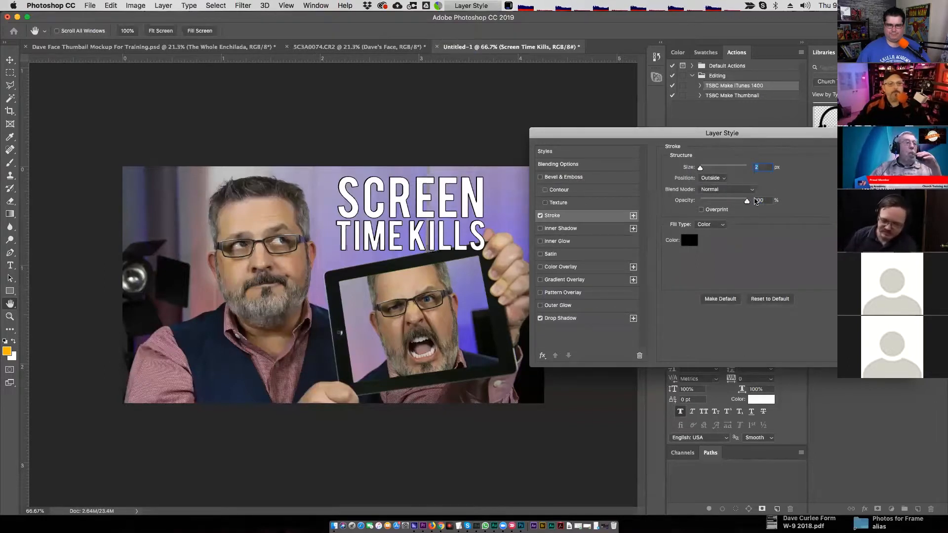
Apply the title's layer style, move the title slightly to the right on the canvas and deselect its layer
key(Return)
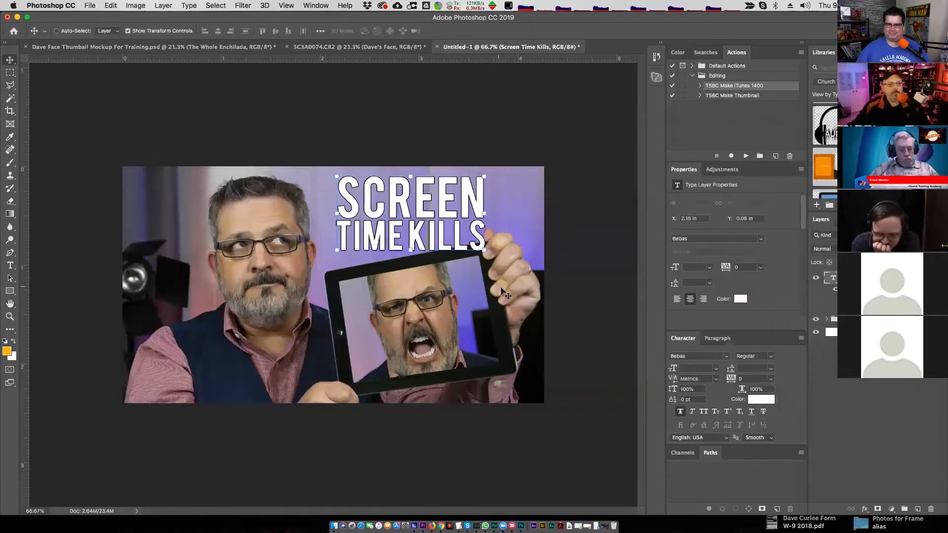
drag(418, 212, 425, 212)
click(836, 412)
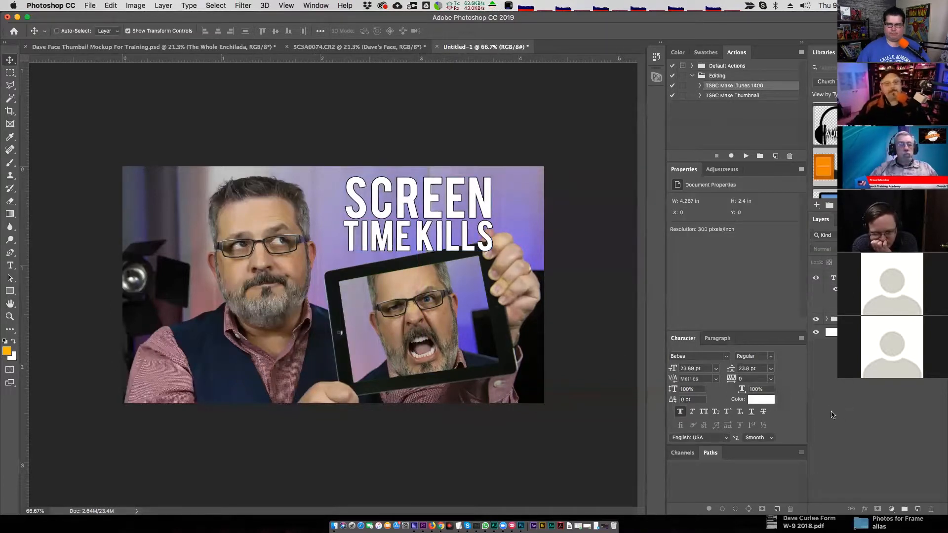
Duplicate The Whole Enchilada group and hide the original group beneath the copy
click(859, 318)
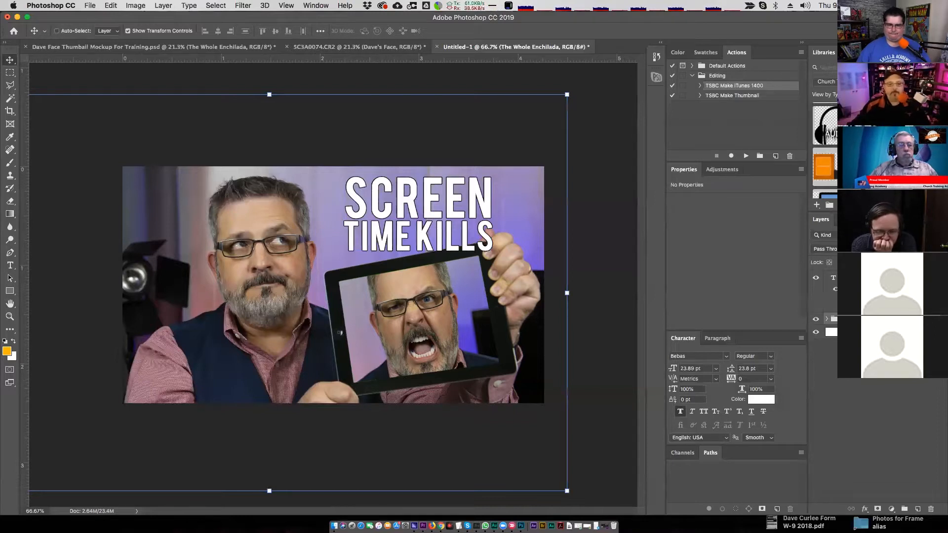
drag(923, 490, 917, 508)
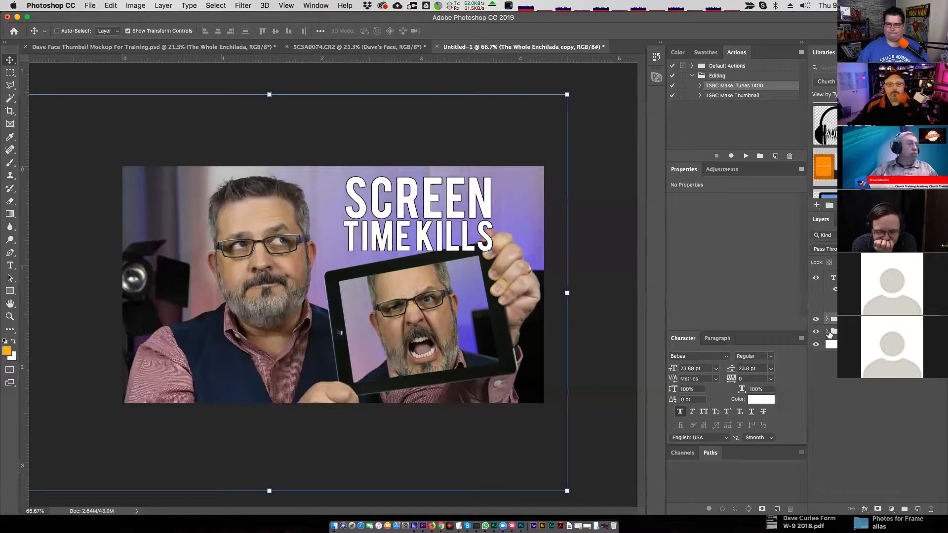
click(871, 331)
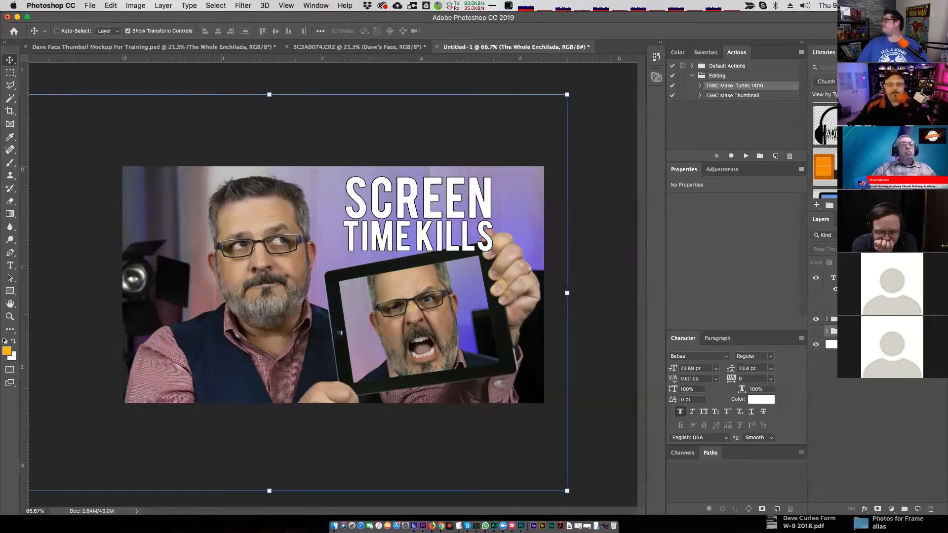
Check the visibility of the group copy and the title, and convert The Whole Enchilada copy to a smart object
click(871, 319)
click(816, 318)
click(815, 319)
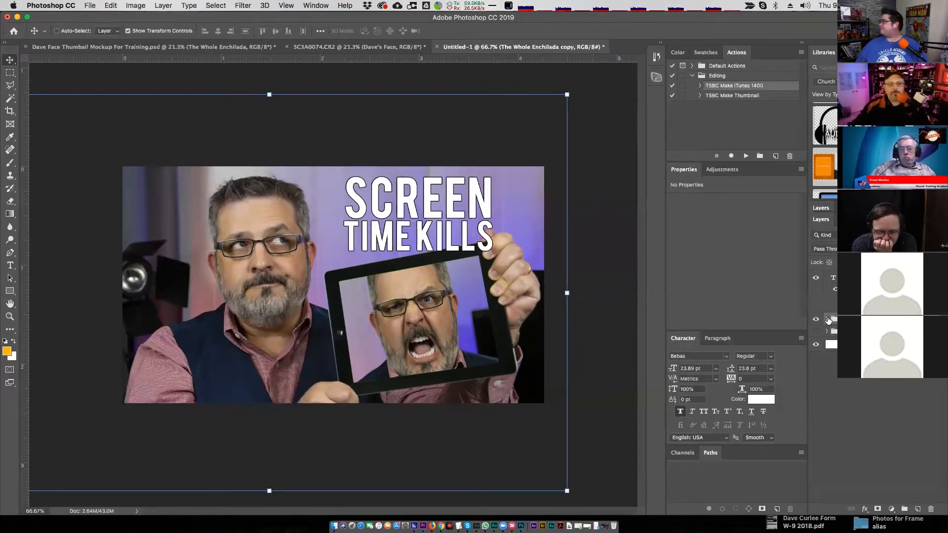
click(815, 278)
click(815, 278)
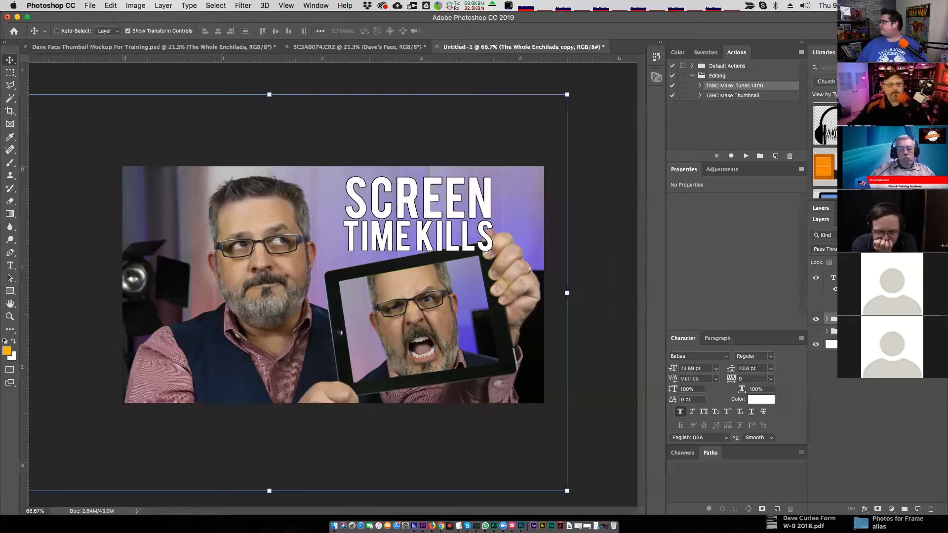
right_click(866, 319)
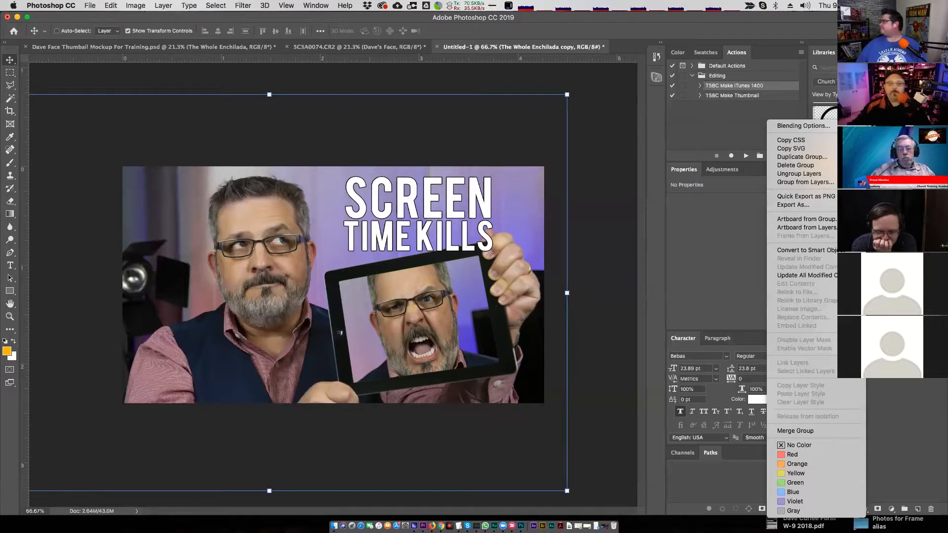
click(821, 251)
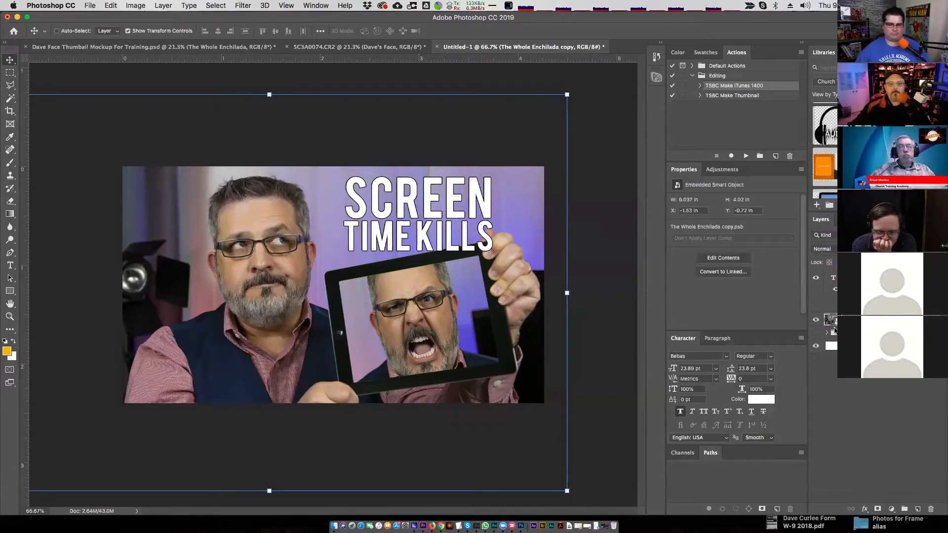
click(864, 368)
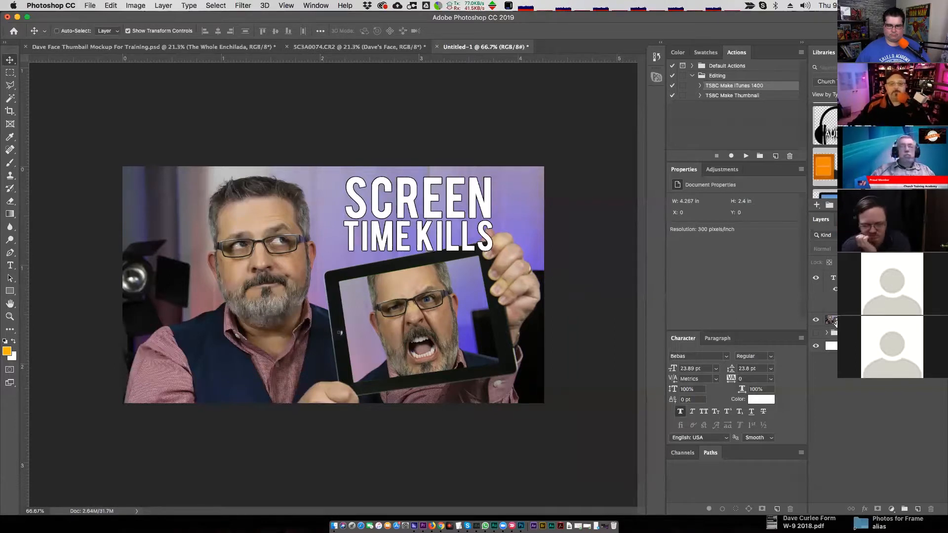
Open the smart object's contents to examine the group inside, and return to the Untitled-1 thumbnail document
click(834, 319)
double_click(835, 321)
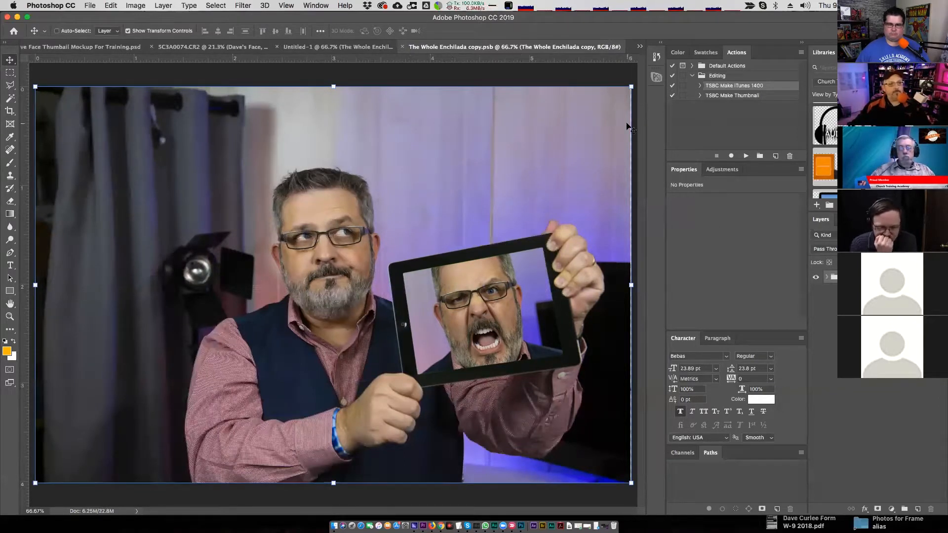
drag(567, 48, 211, 51)
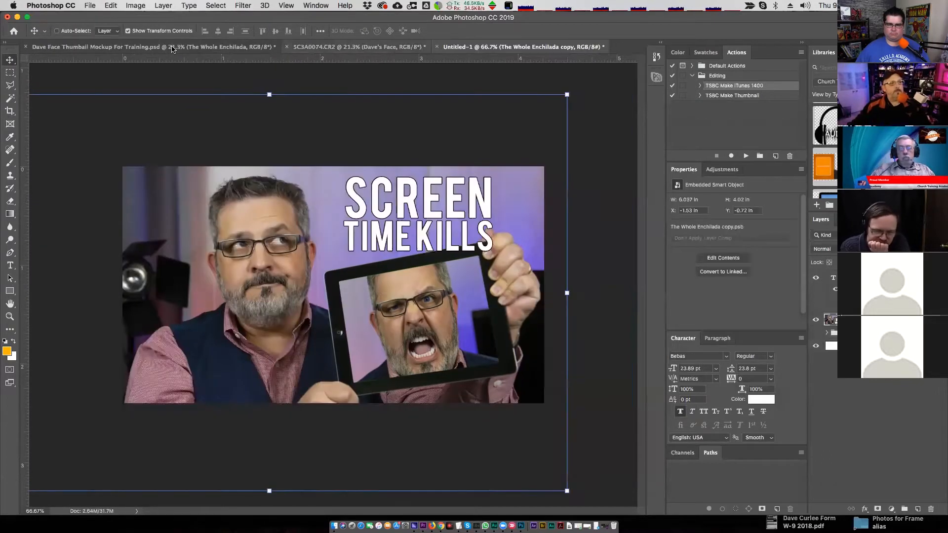
click(170, 47)
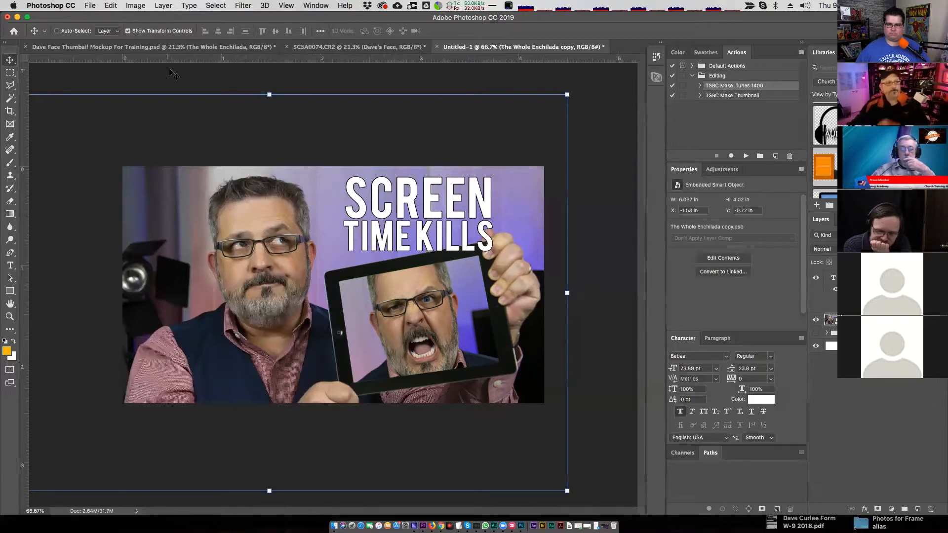
Open the Topaz Adjust 5 filter on the smart object and preview its HDR Collection presets
click(235, 6)
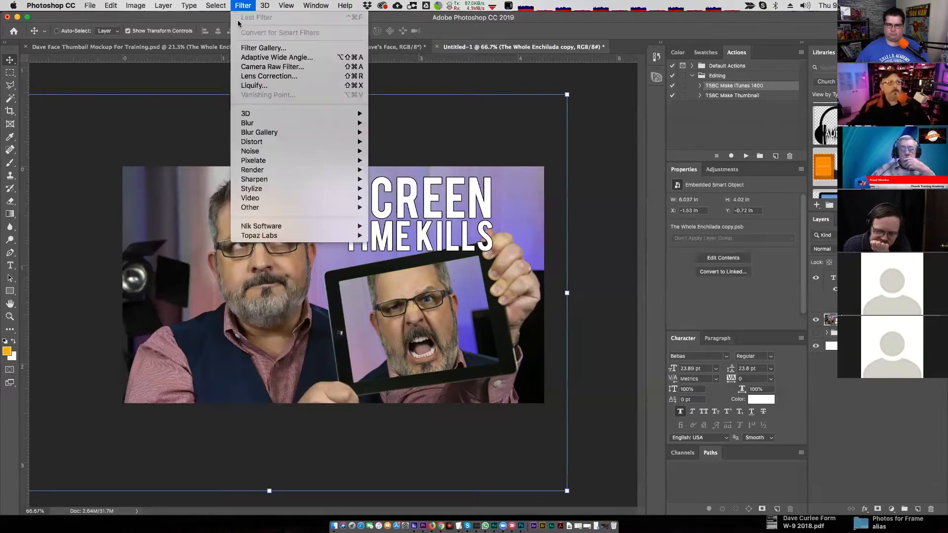
mouse_move(345, 235)
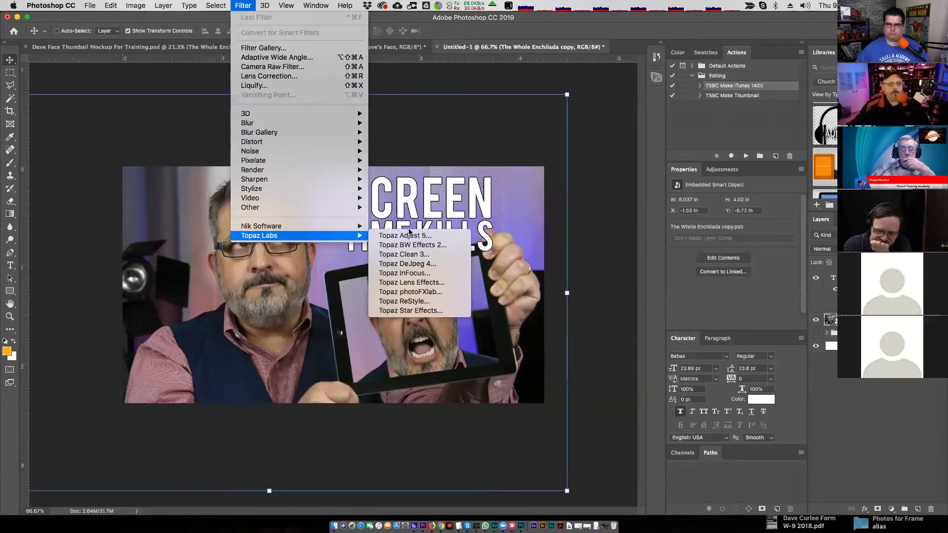
click(412, 237)
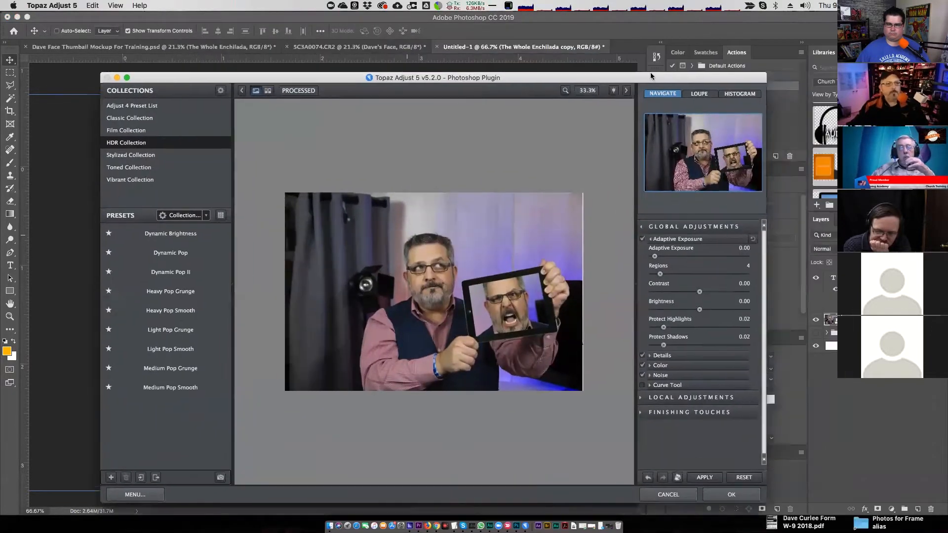
mouse_move(158, 265)
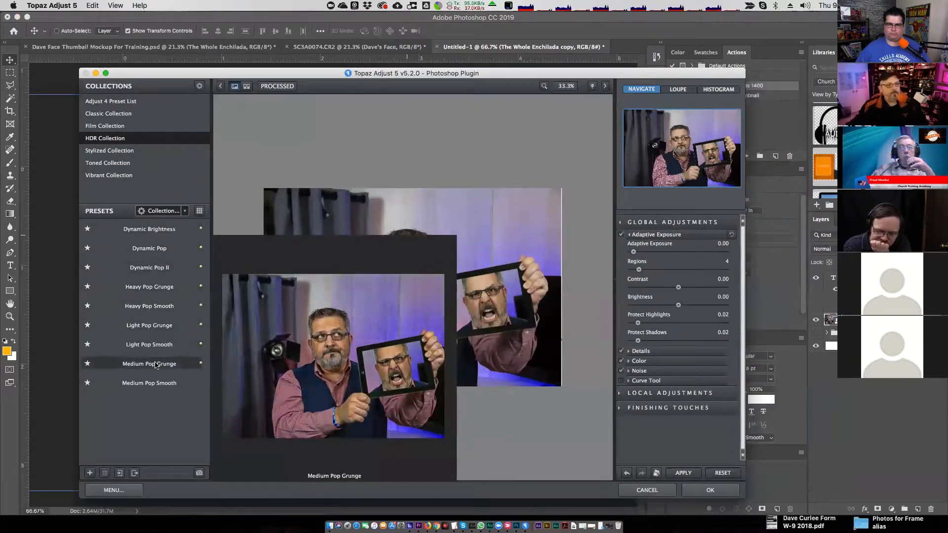
Try the Comic Book preset from the Stylized Collection with adaptive exposure 0.52, contrast -2.82 and brightness -2.21
click(132, 151)
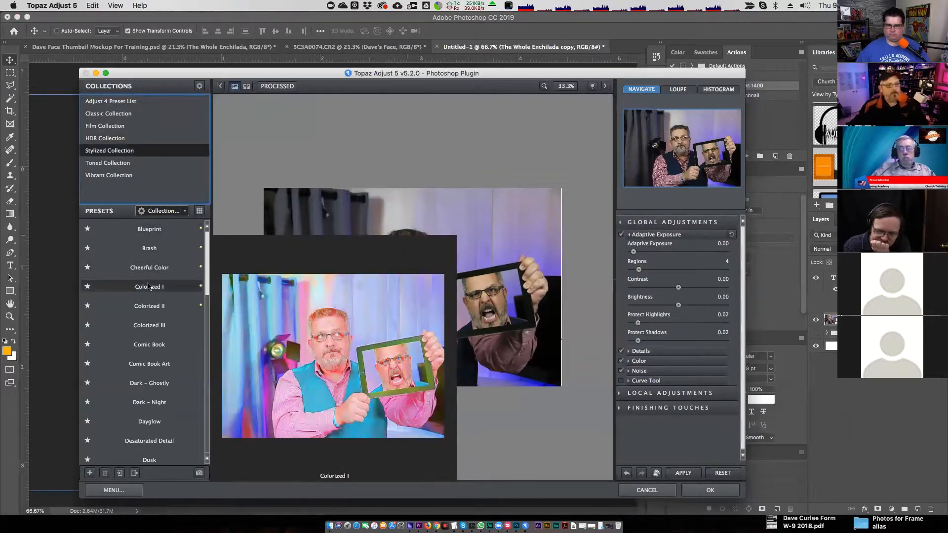
click(151, 348)
mouse_move(671, 253)
mouse_down()
mouse_move(650, 254)
mouse_move(679, 253)
mouse_up()
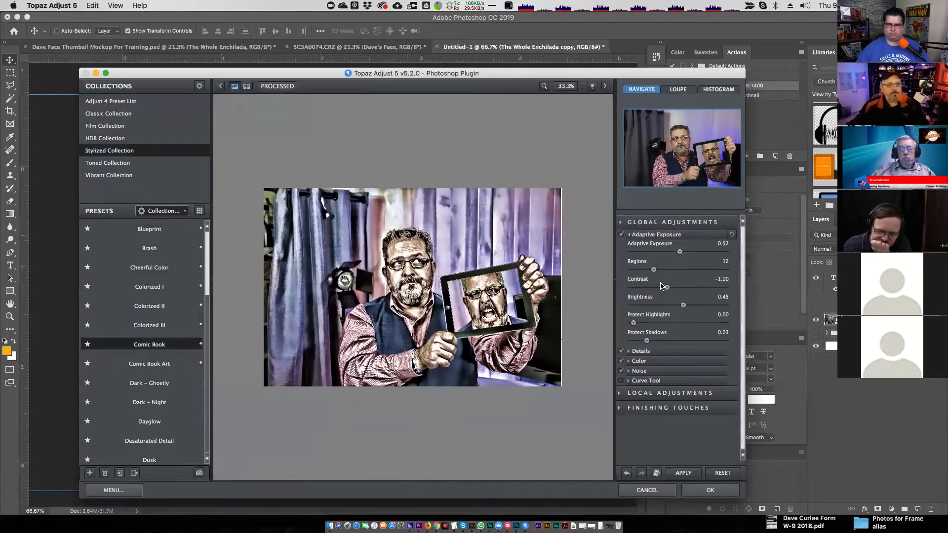
drag(647, 289, 653, 305)
click(657, 305)
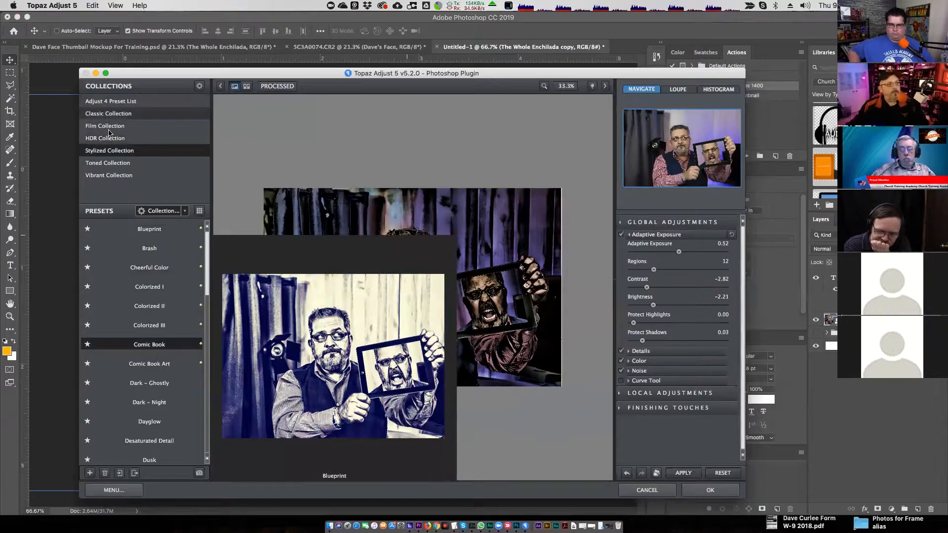
Browse the Classic, Toned, Vibrant, Stylized and HDR collections, preview the HDR presets and cancel the Topaz Adjust 5 filter
click(109, 114)
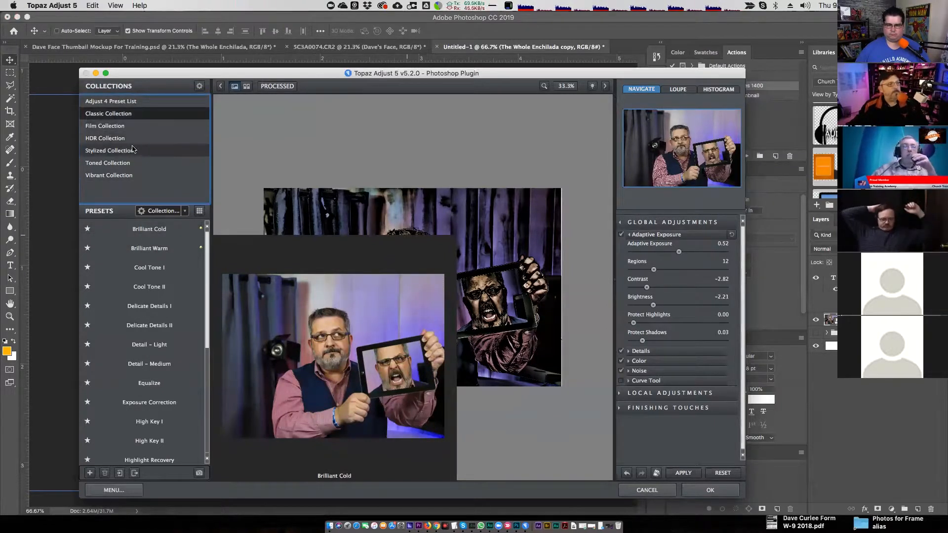
click(119, 163)
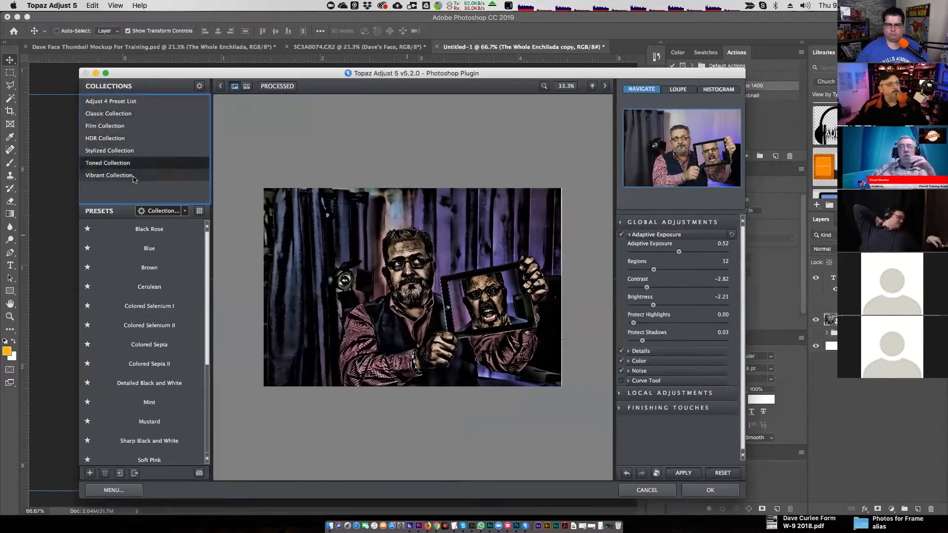
click(117, 176)
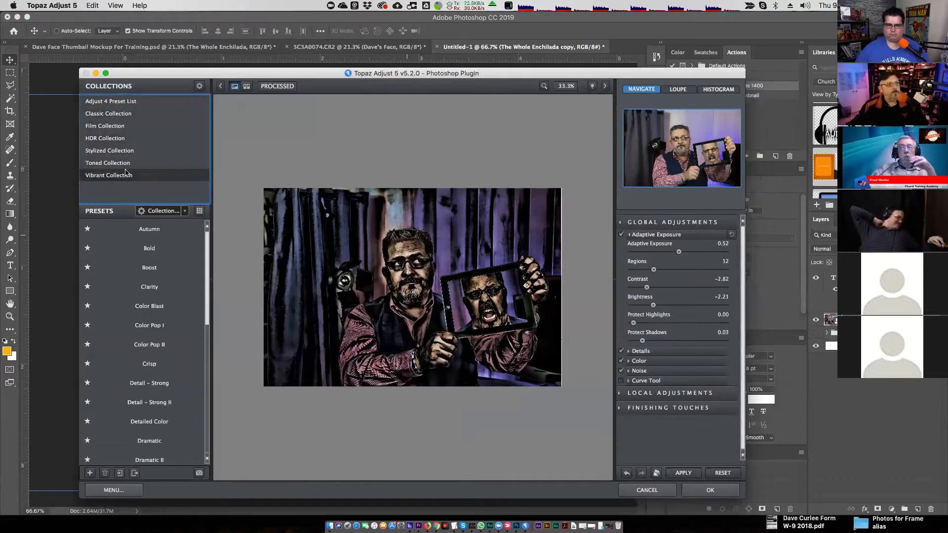
click(114, 152)
click(104, 139)
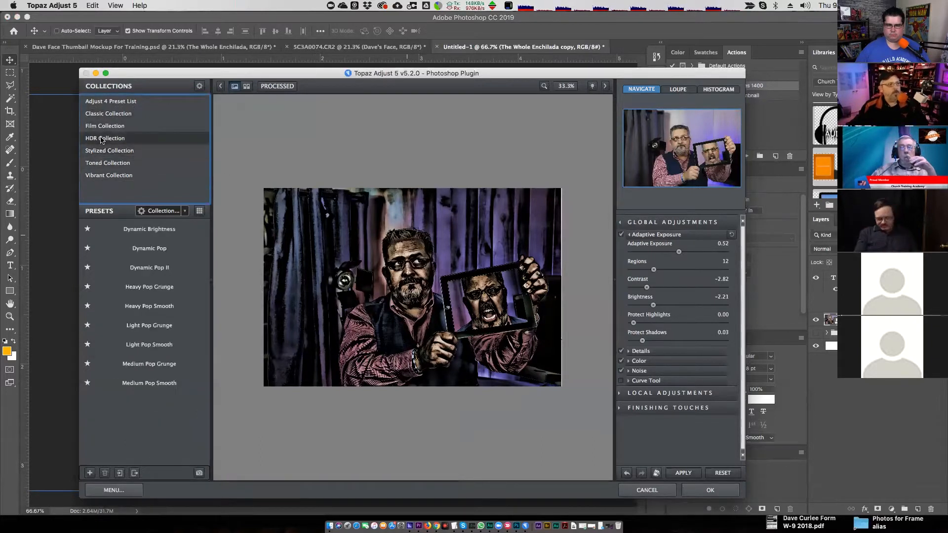
mouse_move(165, 230)
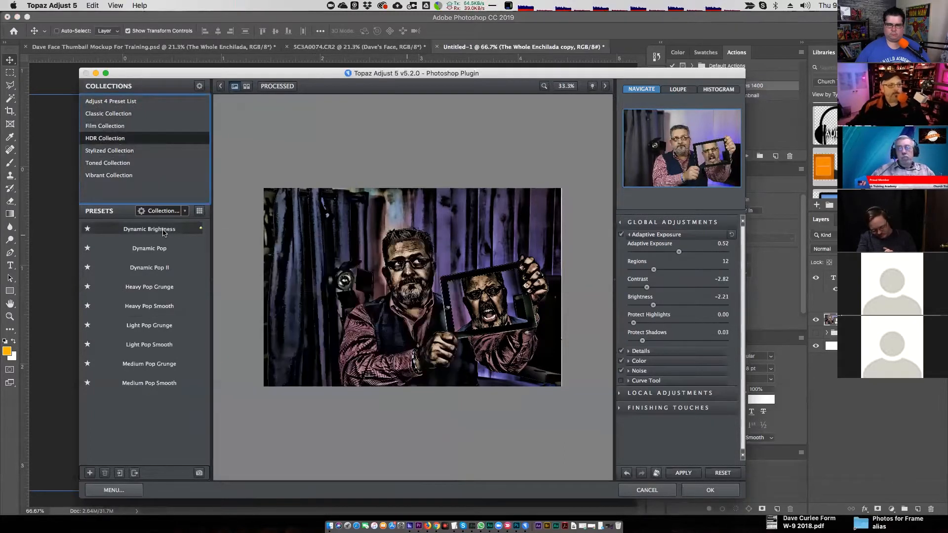
mouse_move(151, 255)
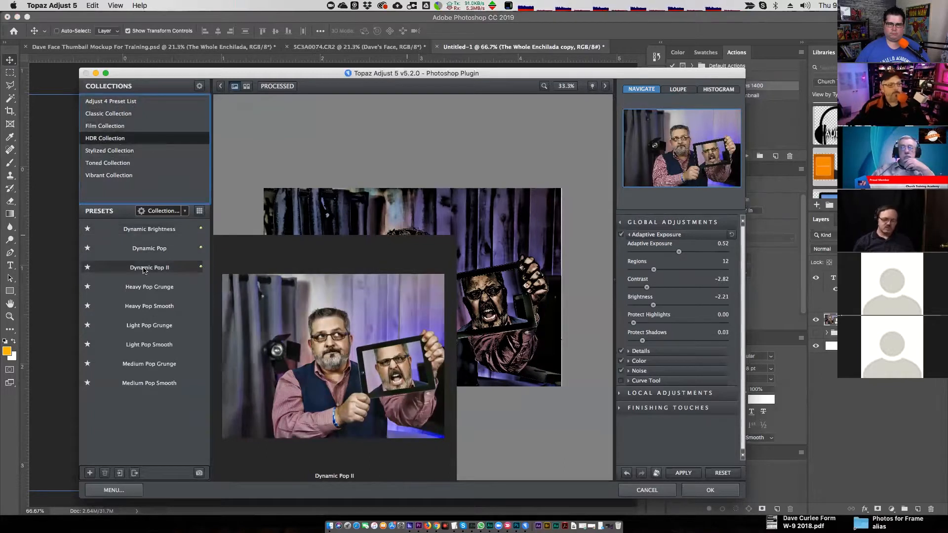
mouse_move(143, 290)
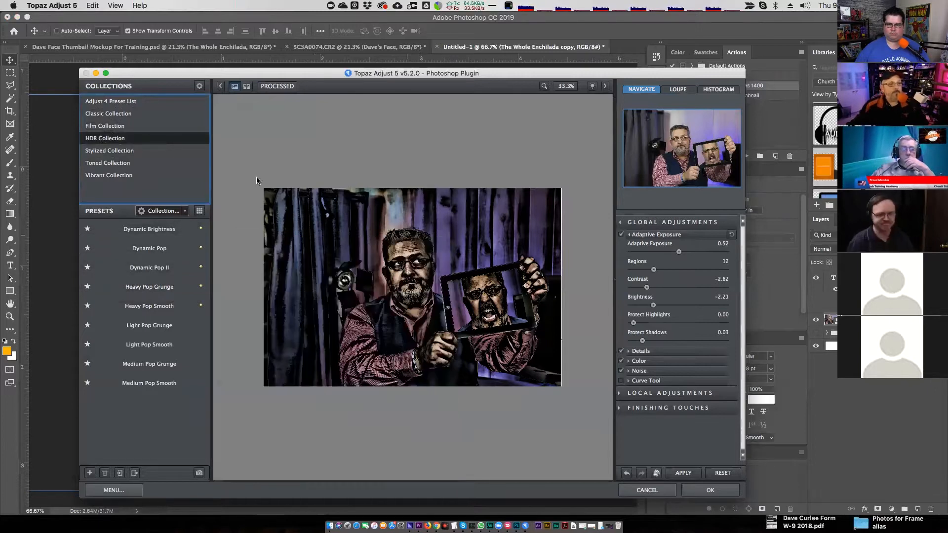
click(657, 489)
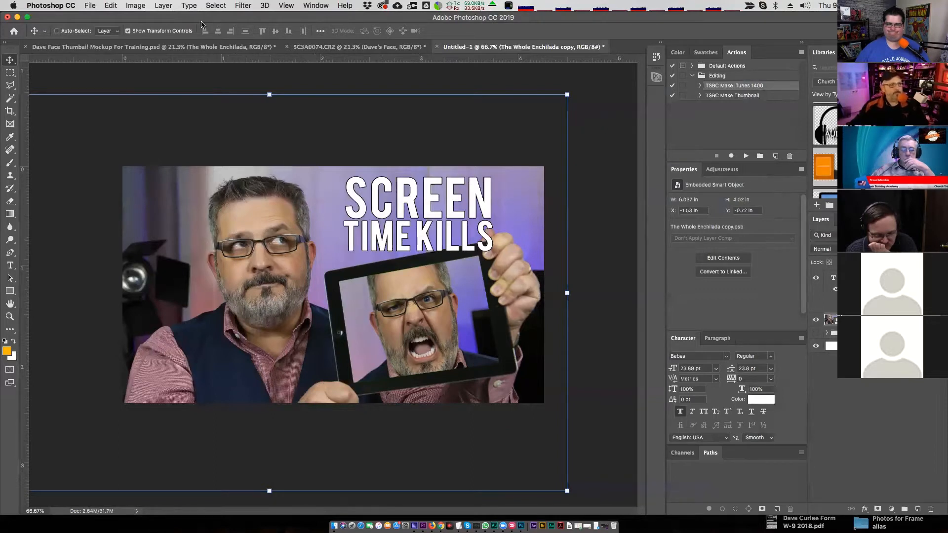
Open the Topaz Clean 3 filter on the smart object and try the Blemish Removal preset with different cleaning strengths
click(243, 5)
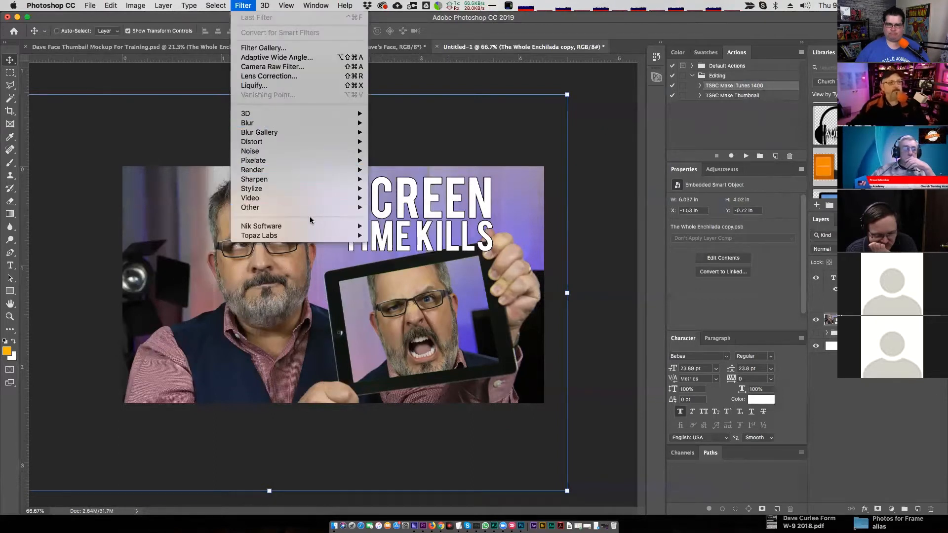
mouse_move(296, 240)
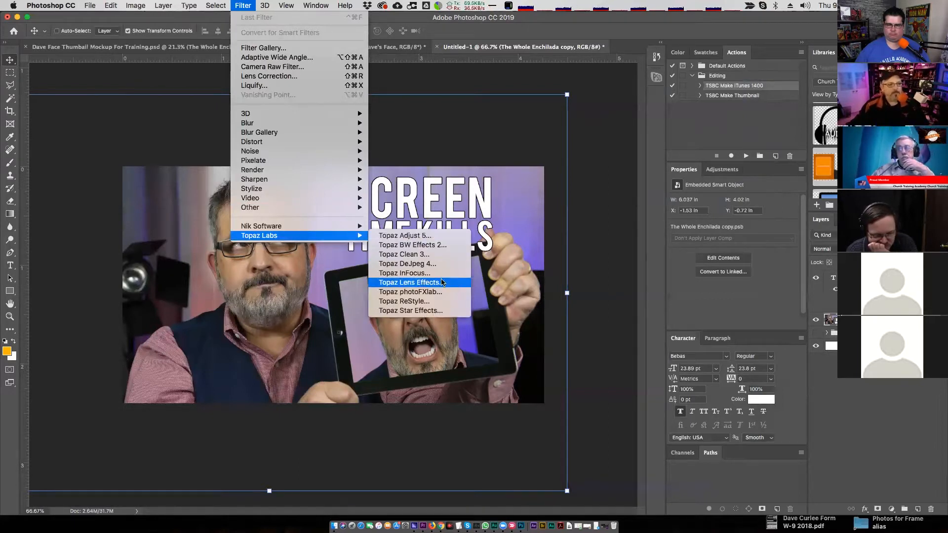
click(414, 256)
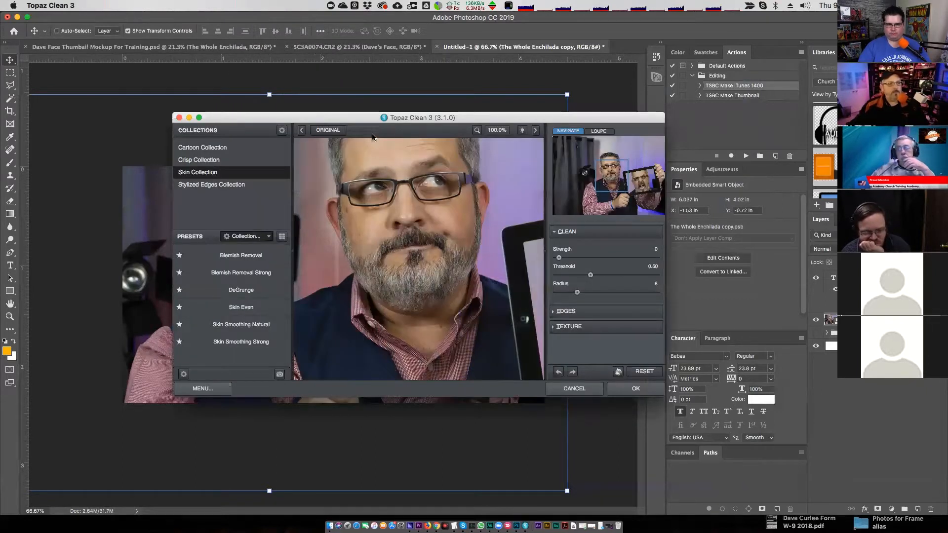
click(241, 257)
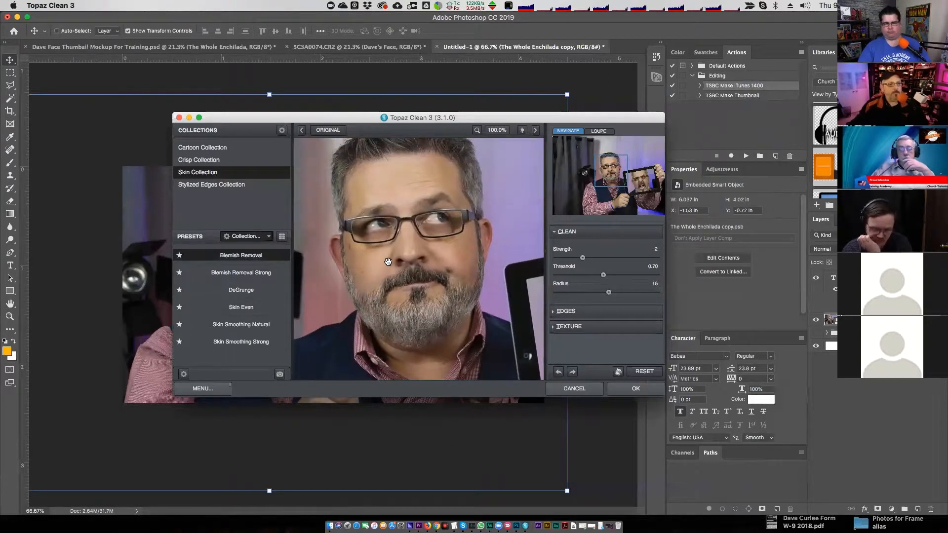
drag(583, 258, 649, 257)
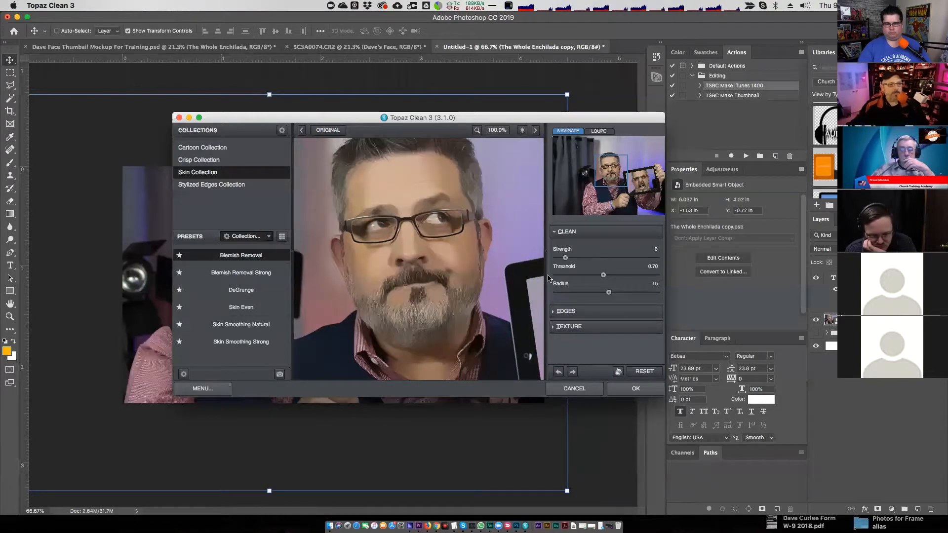
Try the Cartoon Detailed and Cartoon Detailed Sharp presets, apply the Cartooned preset, and browse the Skin Collection for comparison
click(203, 147)
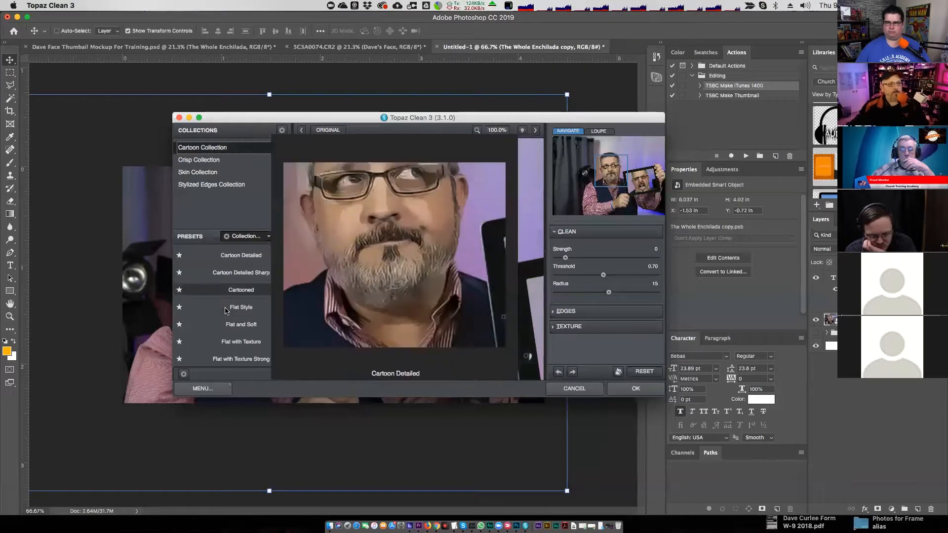
click(237, 258)
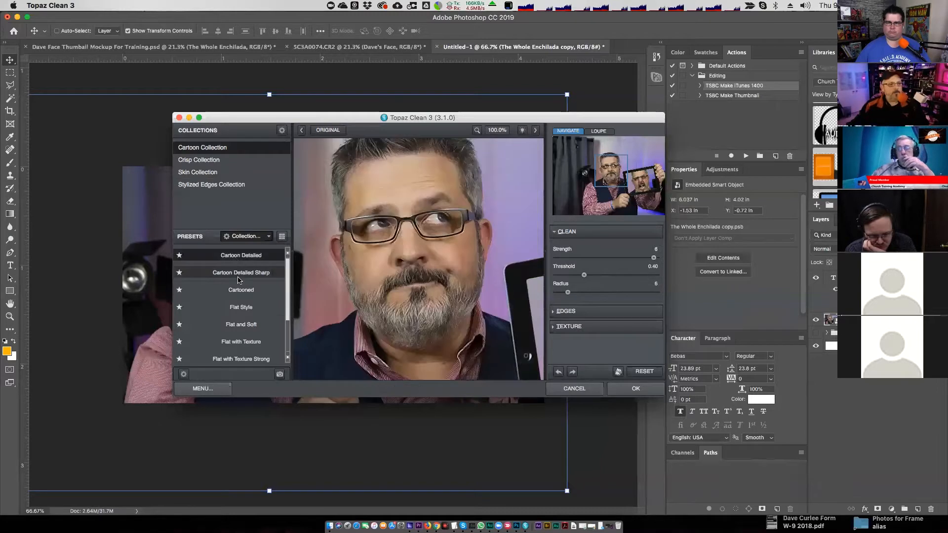
click(238, 275)
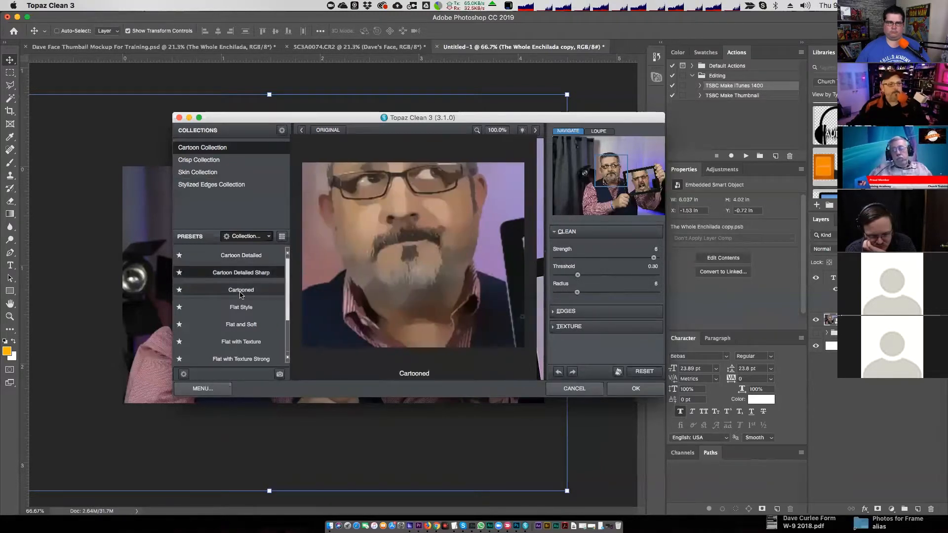
click(240, 294)
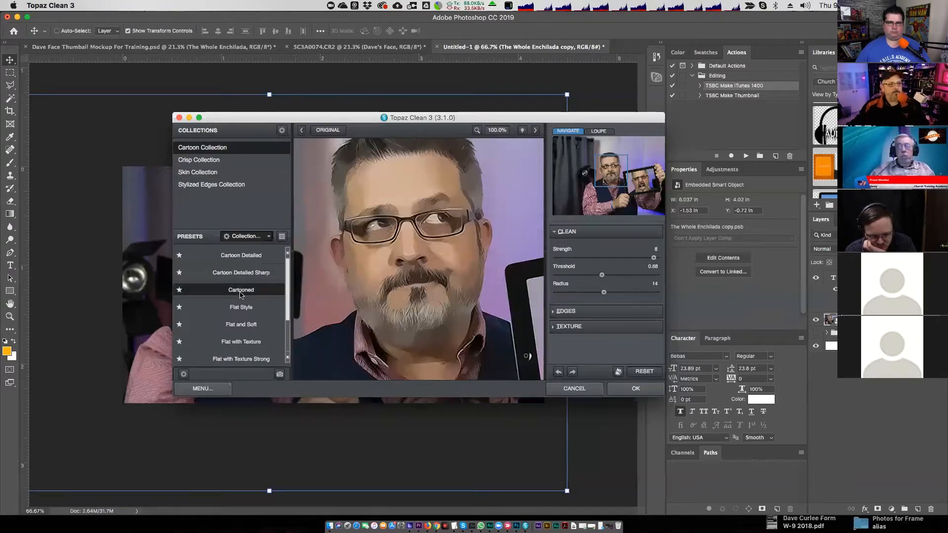
click(197, 172)
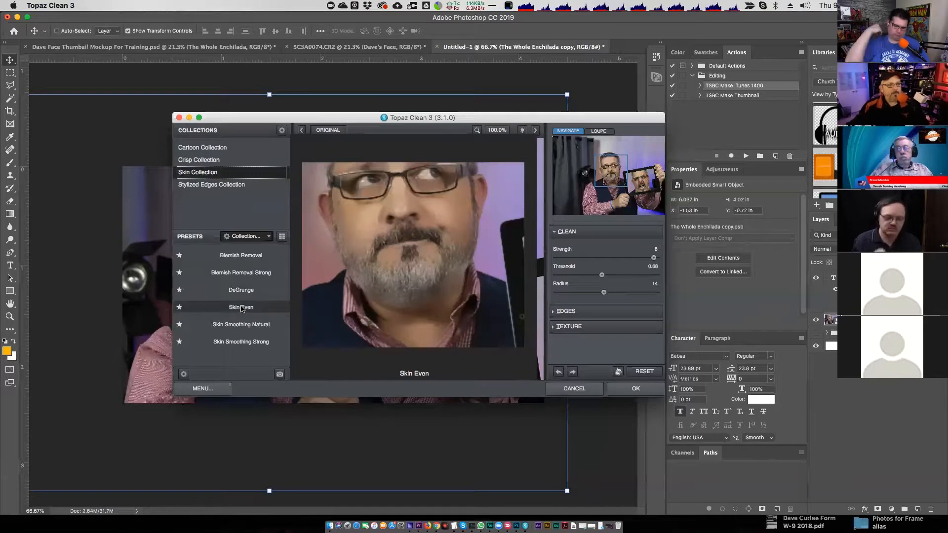
click(198, 149)
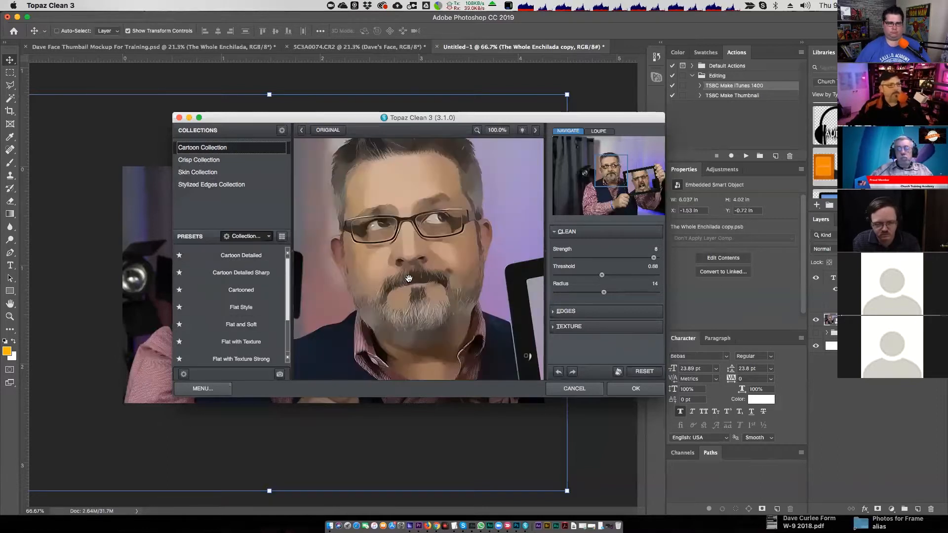
Set the cleaning strength to 1 and threshold to about 0.26, compare with the original, check the tablet face, and apply Topaz Clean 3
drag(654, 258, 560, 260)
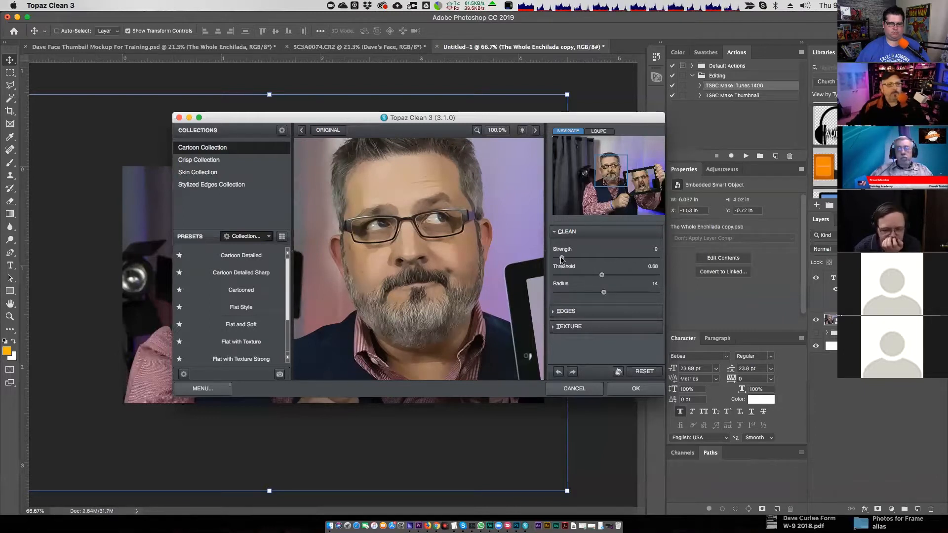
mouse_move(569, 258)
mouse_down()
mouse_move(595, 275)
mouse_move(572, 276)
mouse_up()
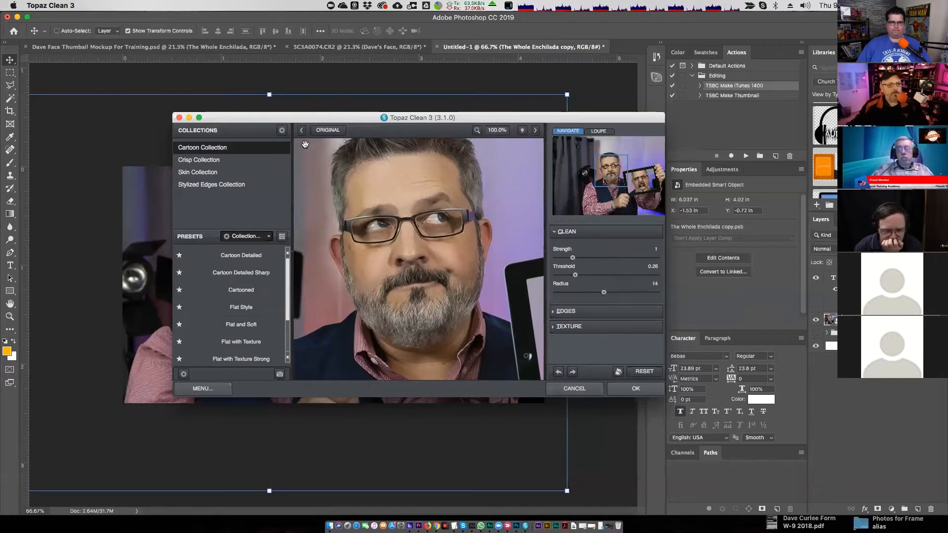
click(329, 131)
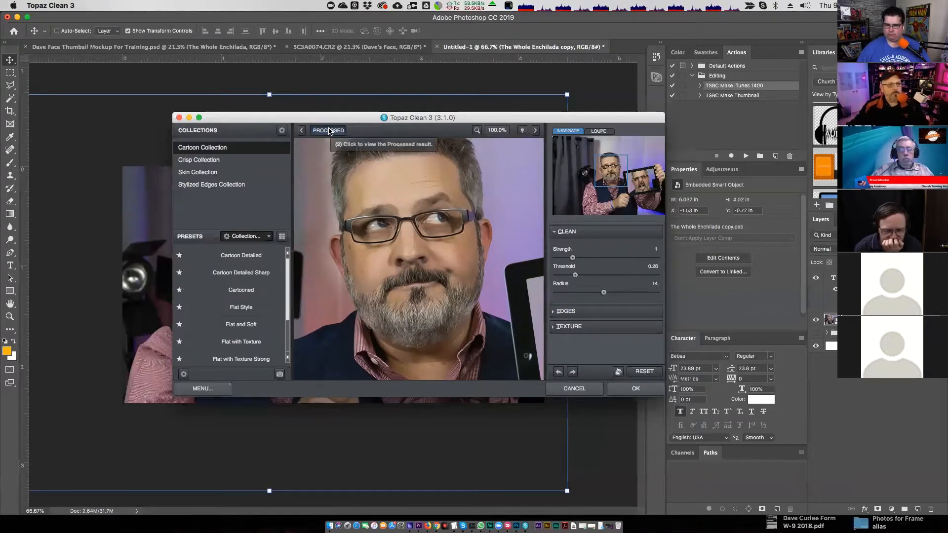
click(329, 131)
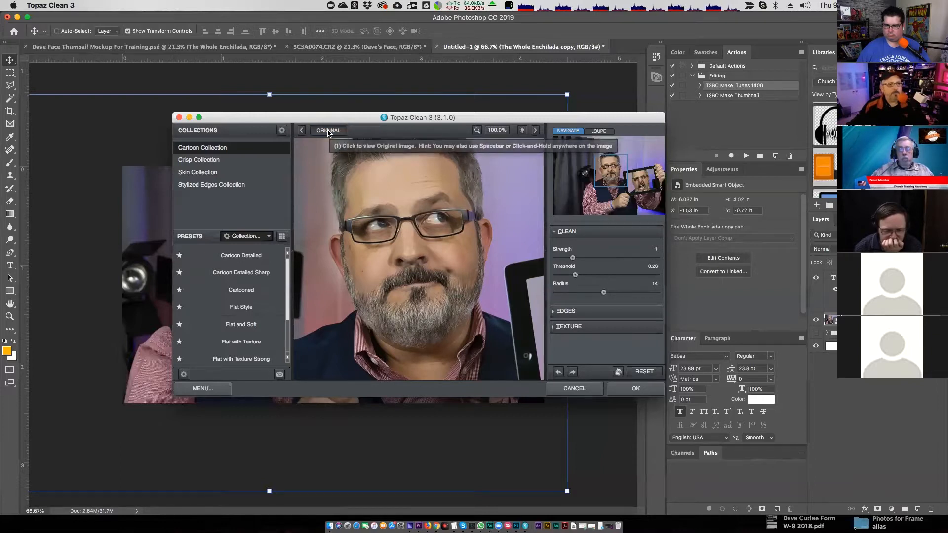
click(328, 131)
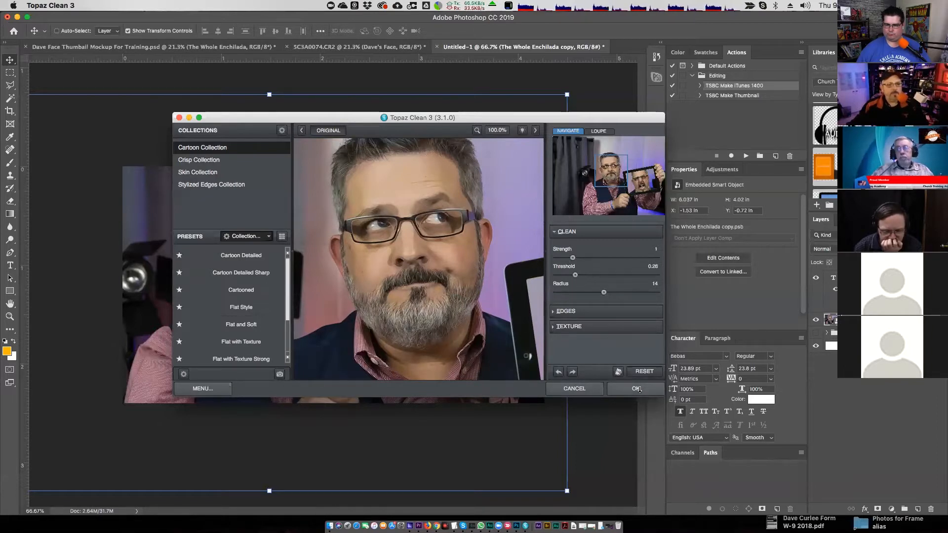
drag(628, 186, 656, 194)
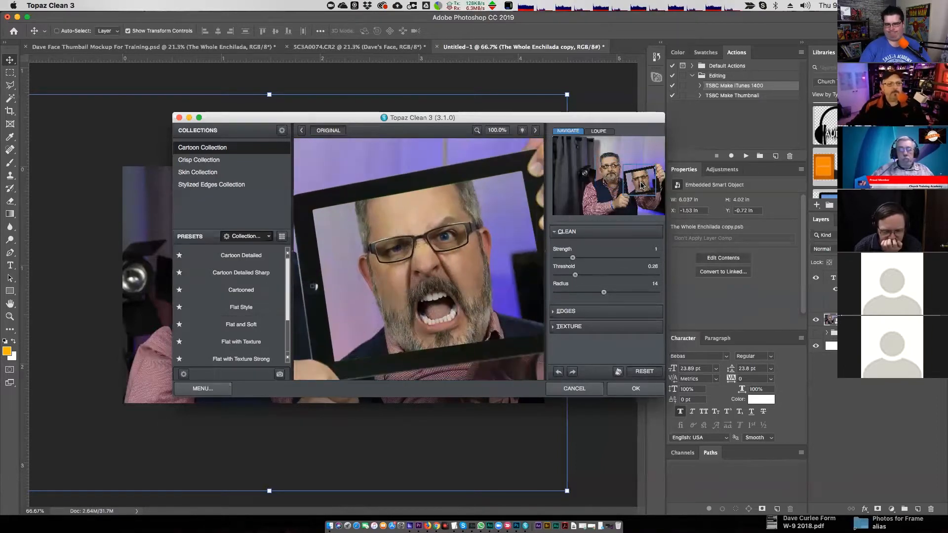
click(634, 390)
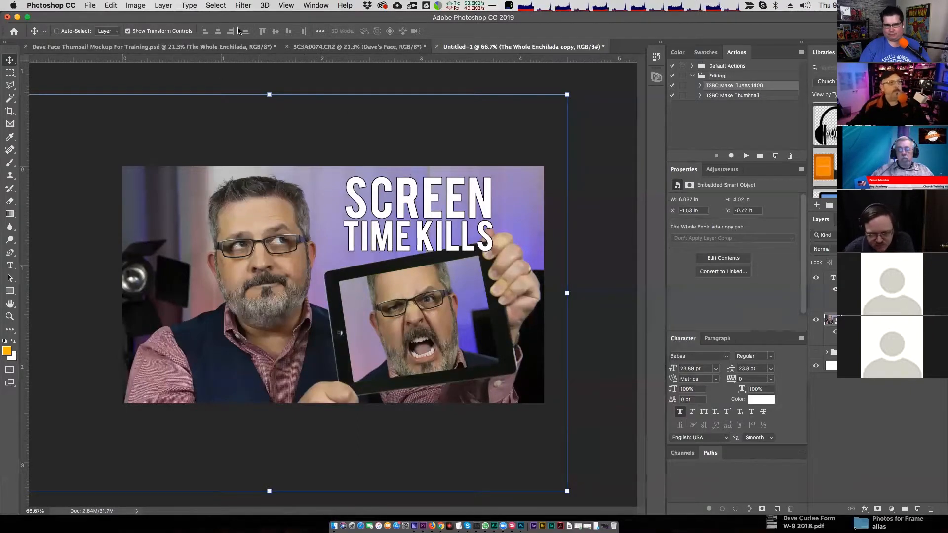
Open the Topaz Adjust 5 filter on the smart object and choose the HDR Collection's Dynamic Brightness preset, previewed at 50%
click(240, 6)
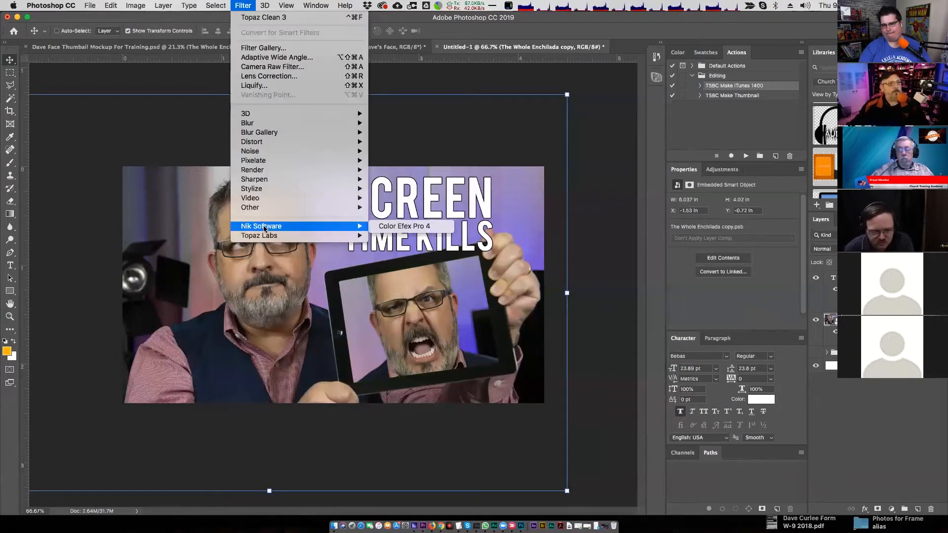
mouse_move(296, 235)
click(432, 236)
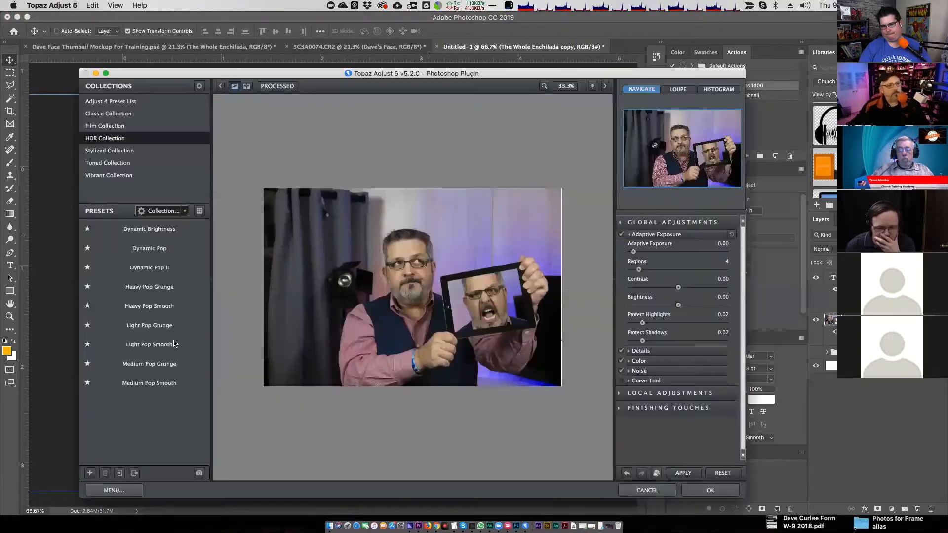
click(142, 230)
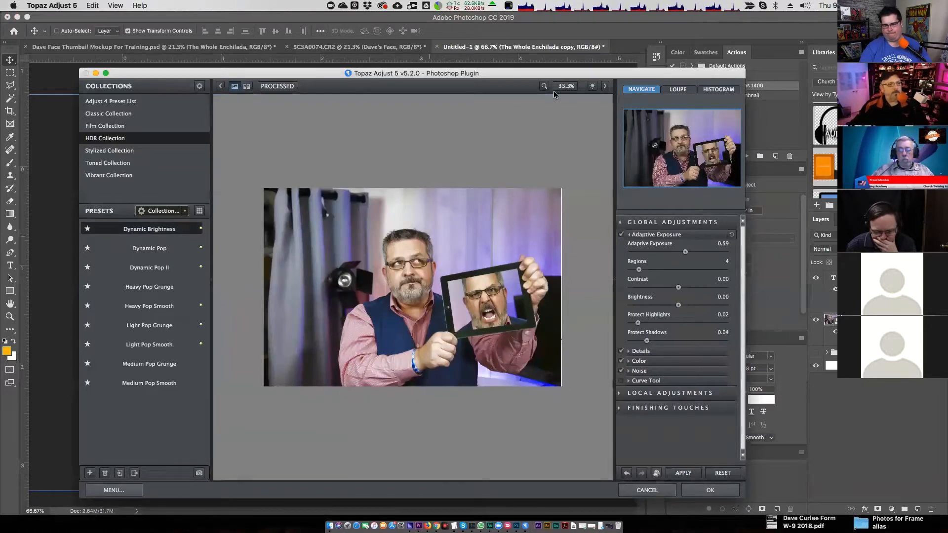
click(571, 88)
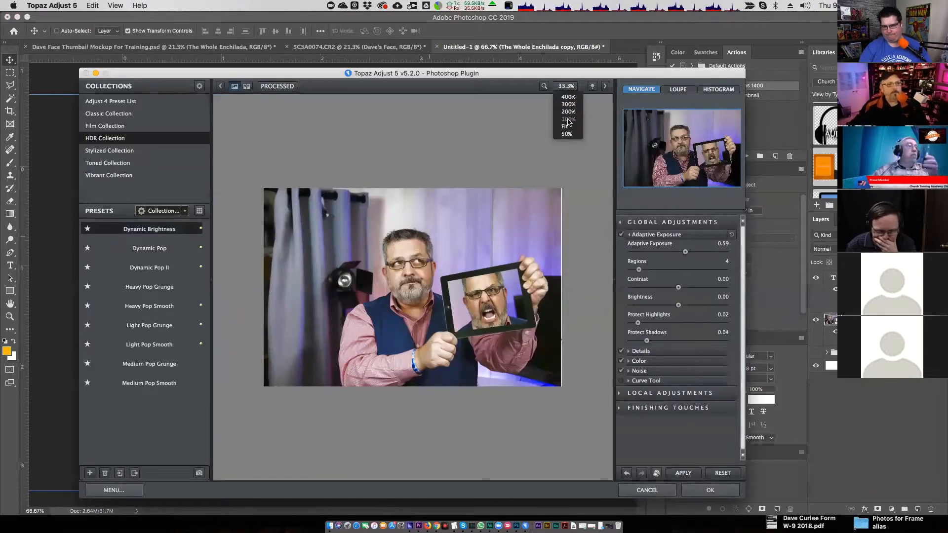
click(566, 134)
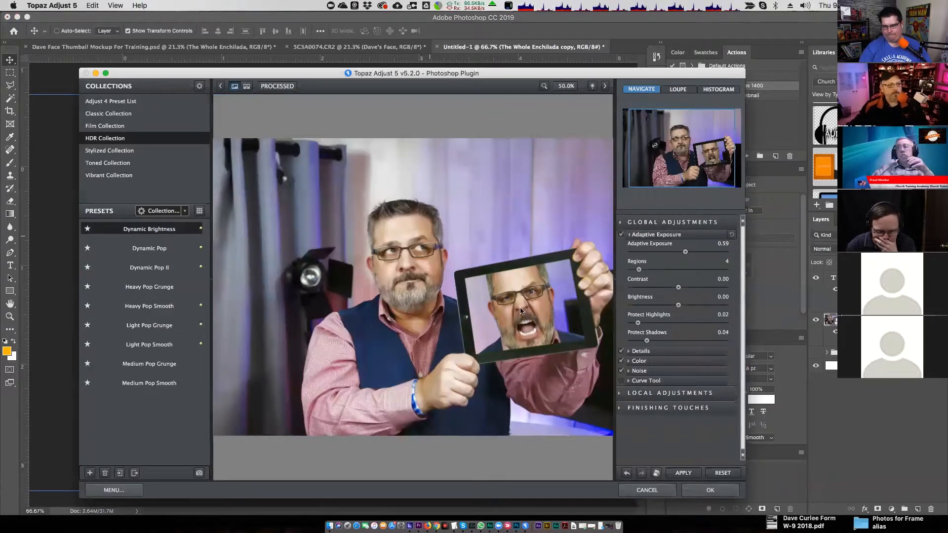
Set adaptive exposure 0.38, contrast 0.02, brightness -0.07, protect highlights 0.03 and protect shadows 0.02, and apply Topaz Adjust 5
drag(689, 253, 666, 252)
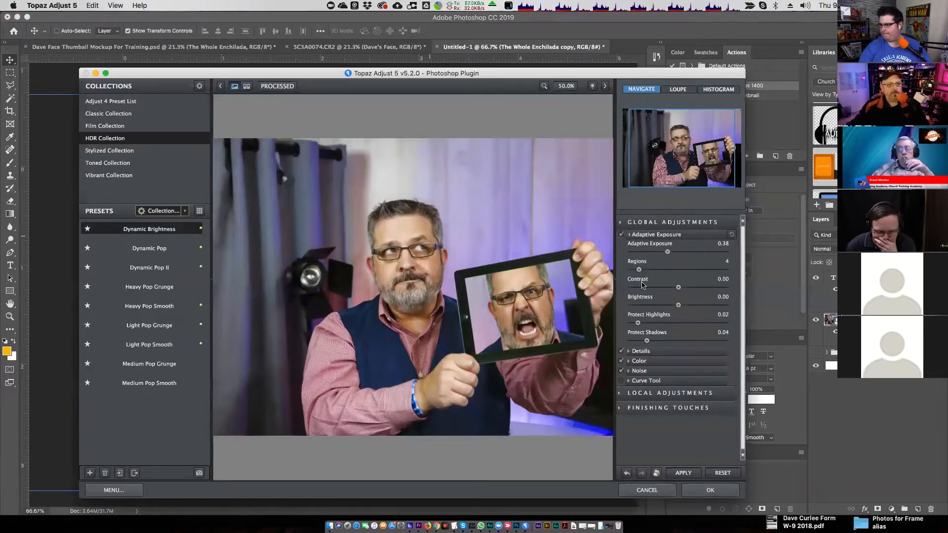
drag(678, 290, 638, 340)
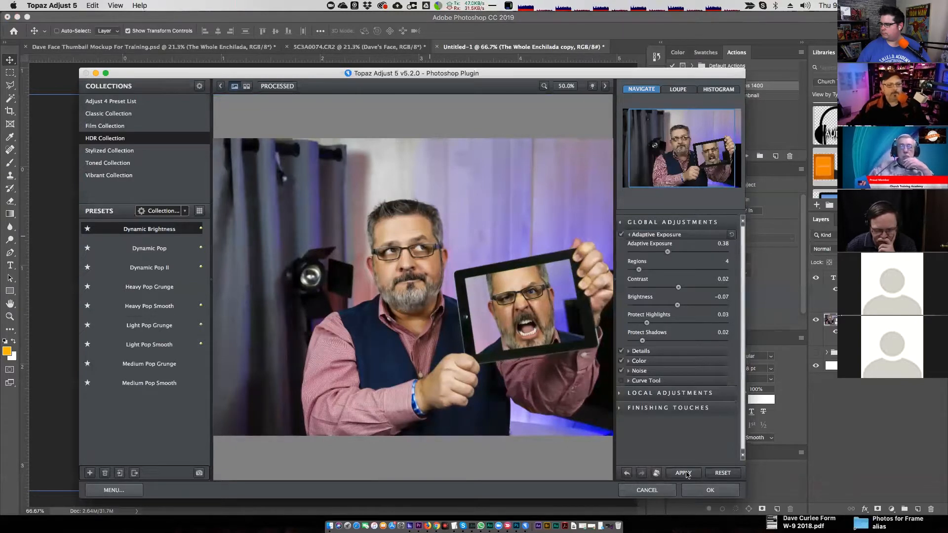
click(695, 490)
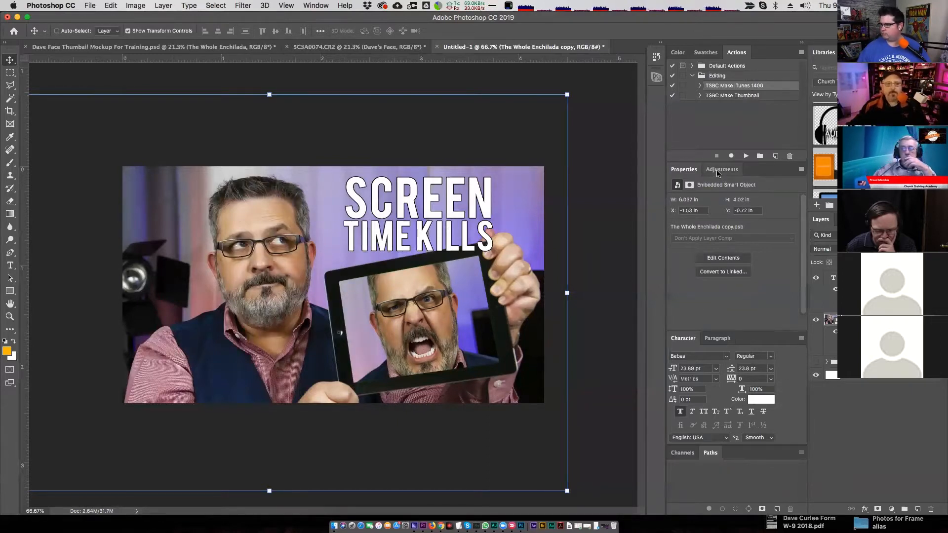
Add a Vibrance adjustment layer clipped to the smart object, with vibrance +67 and saturation about +8
click(891, 508)
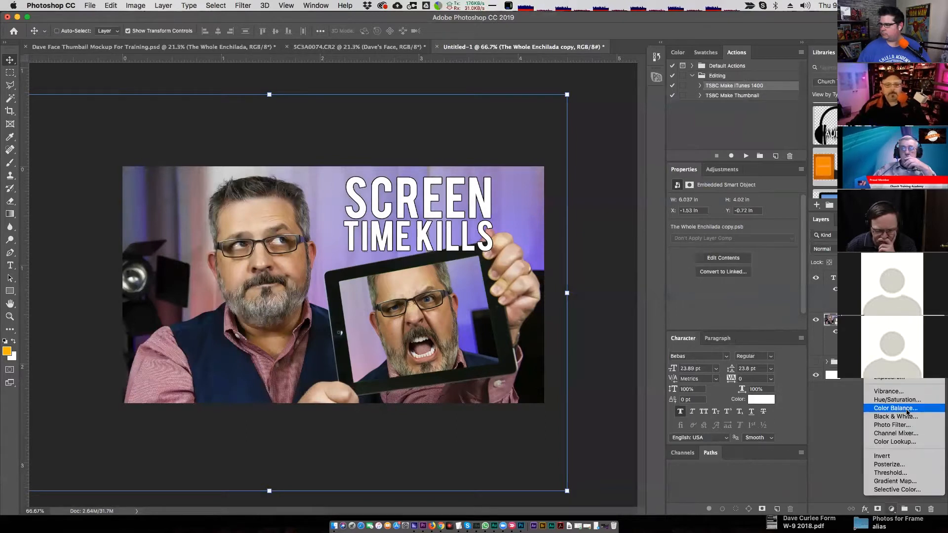
click(899, 392)
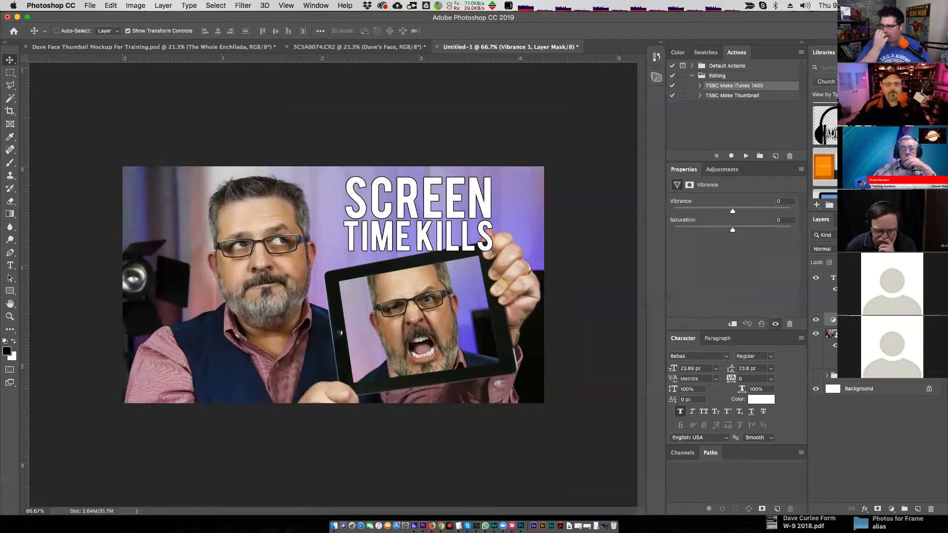
click(732, 324)
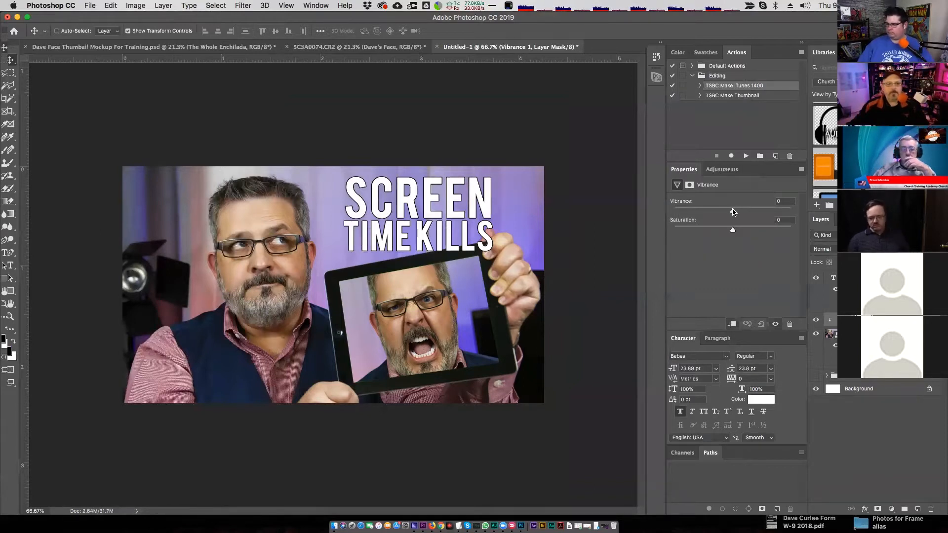
drag(732, 212, 776, 211)
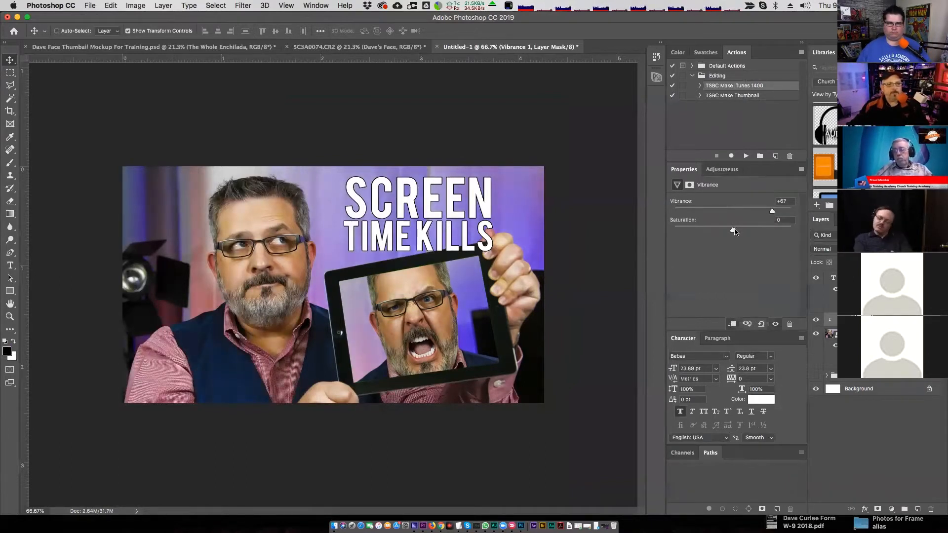
mouse_move(734, 231)
mouse_down()
mouse_move(751, 231)
mouse_move(738, 231)
mouse_up()
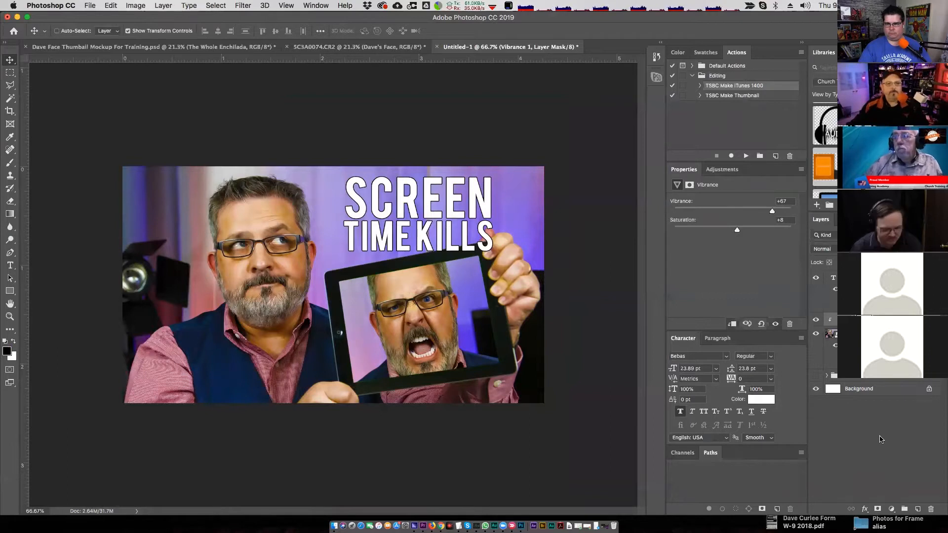
click(858, 434)
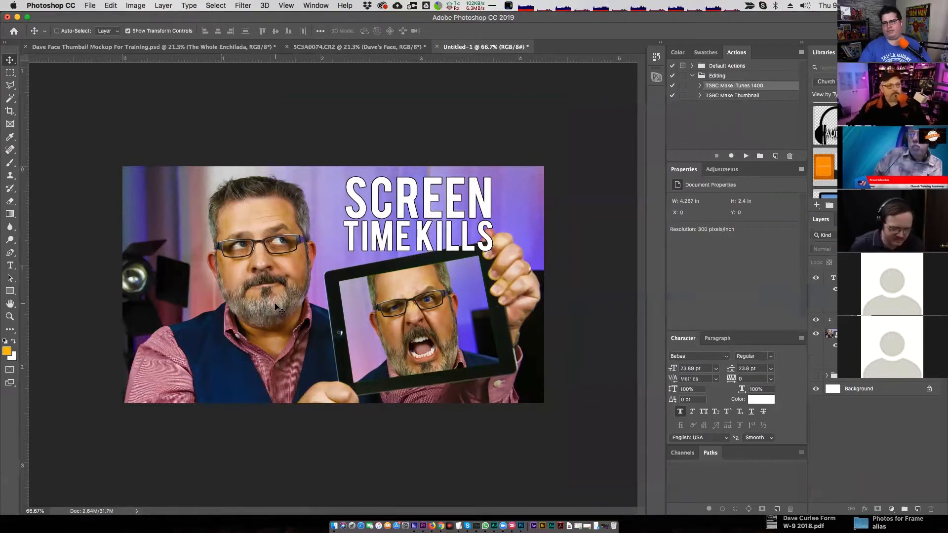
Apply Smart Sharpen to the The Whole Enchilada copy smart object with amount 223%, radius 1.0 px and 10% noise reduction
click(243, 6)
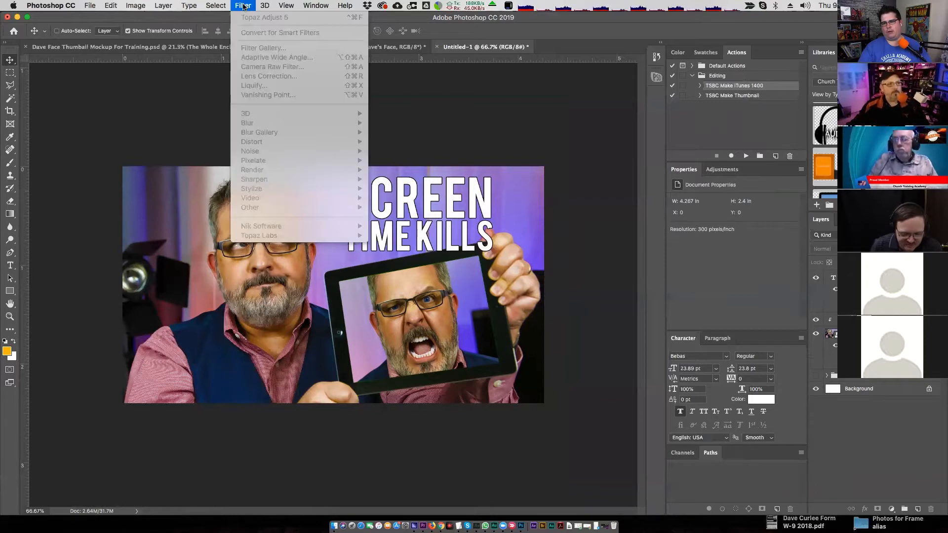
click(887, 432)
click(861, 334)
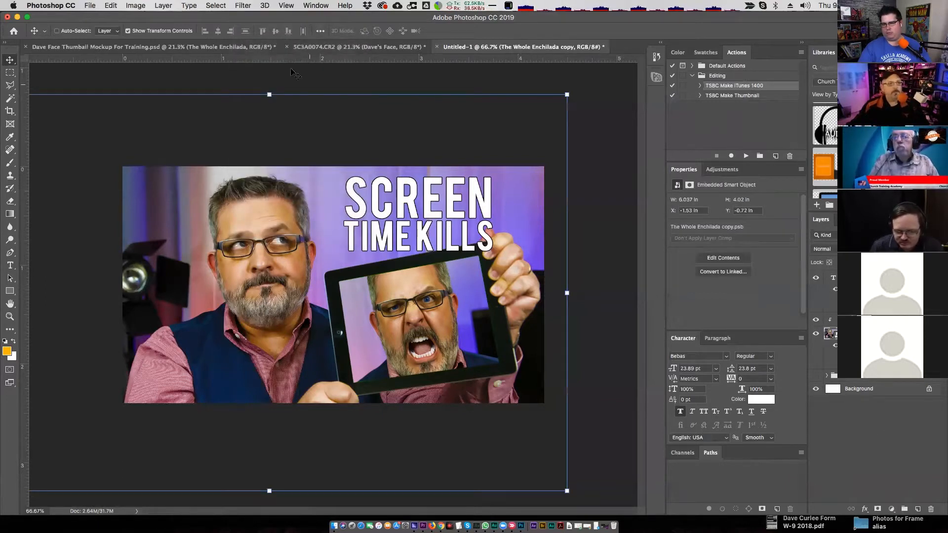
click(242, 6)
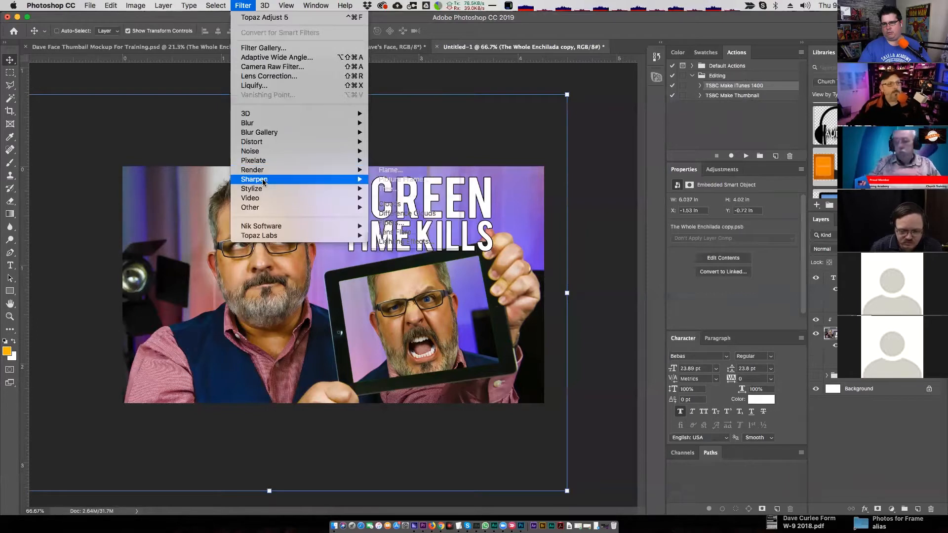
mouse_move(267, 179)
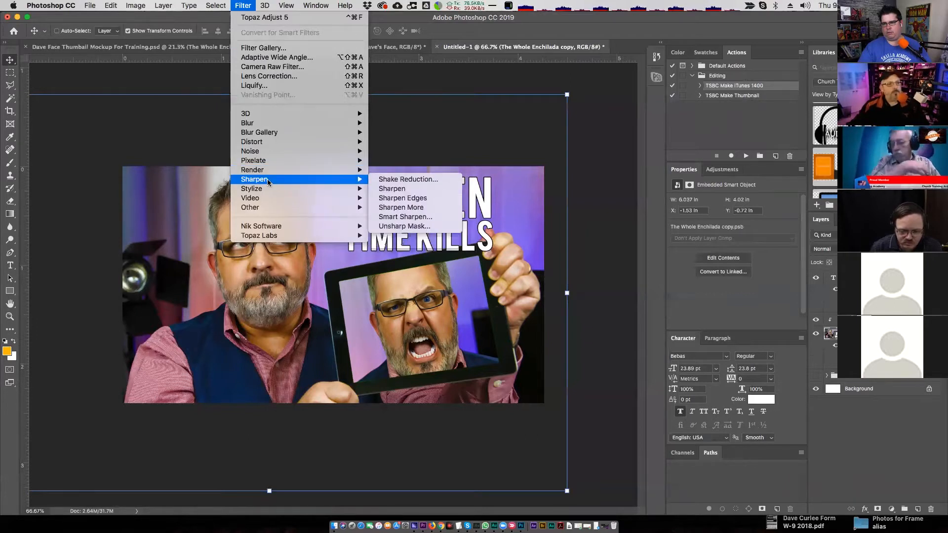
click(393, 217)
drag(251, 381, 399, 259)
drag(334, 291, 403, 325)
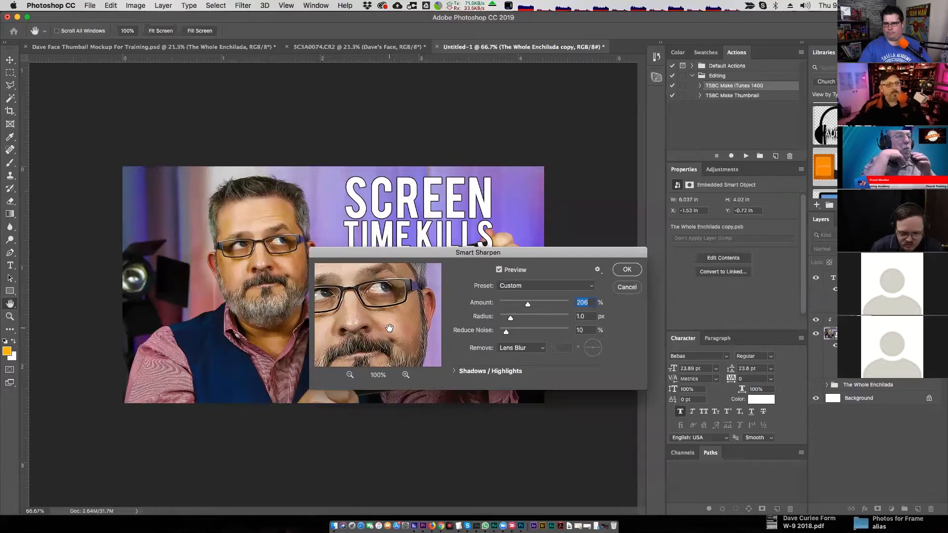
drag(370, 325, 387, 341)
drag(528, 305, 530, 304)
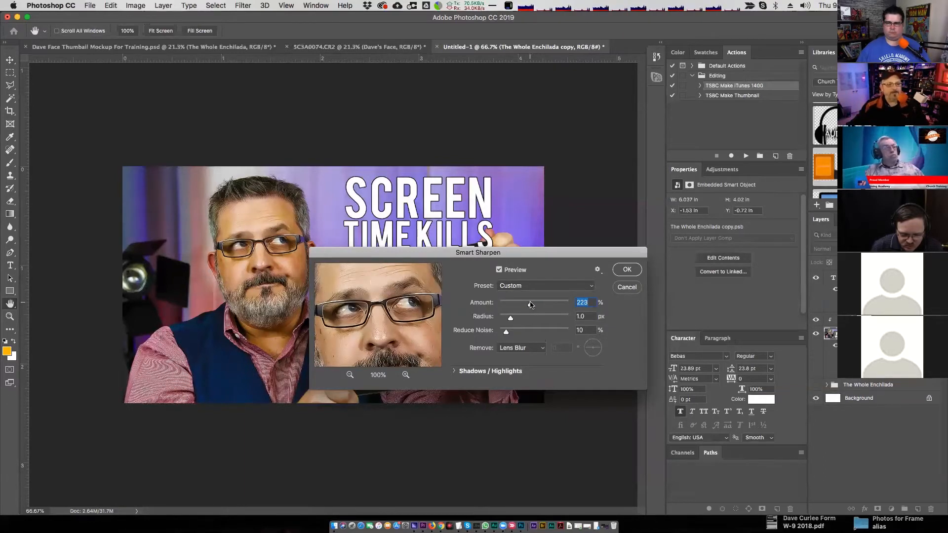
click(630, 271)
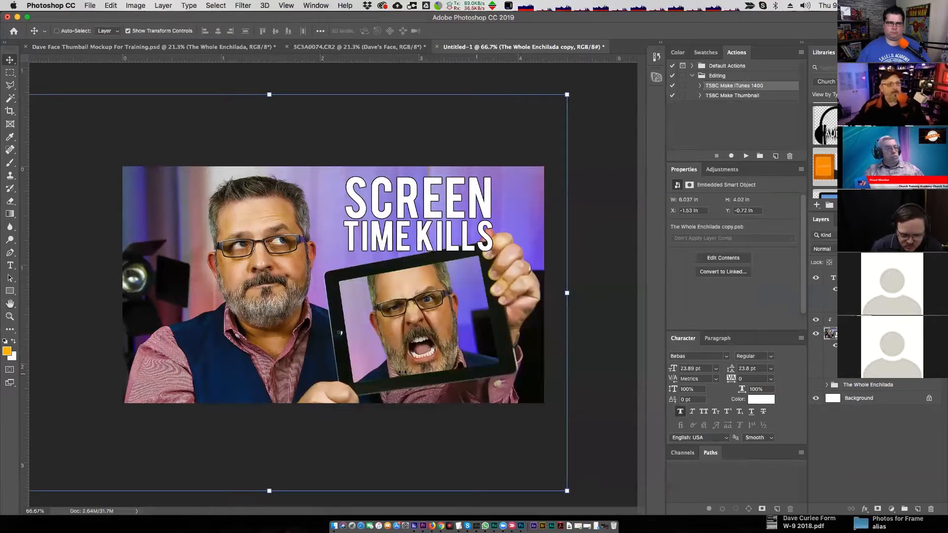
Save the thumbnail document in Photoshop format as "ScreenTime Thumb" in the Photos folder
click(90, 6)
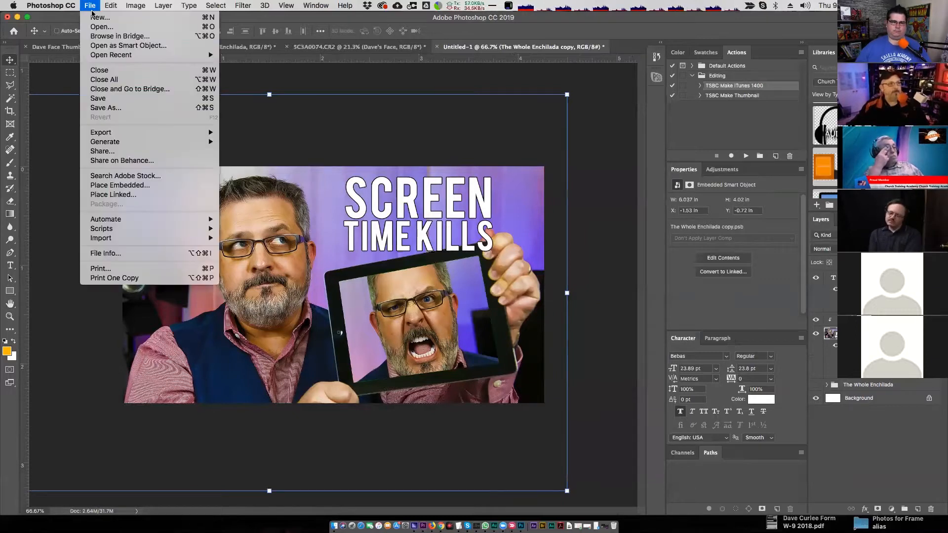
click(103, 106)
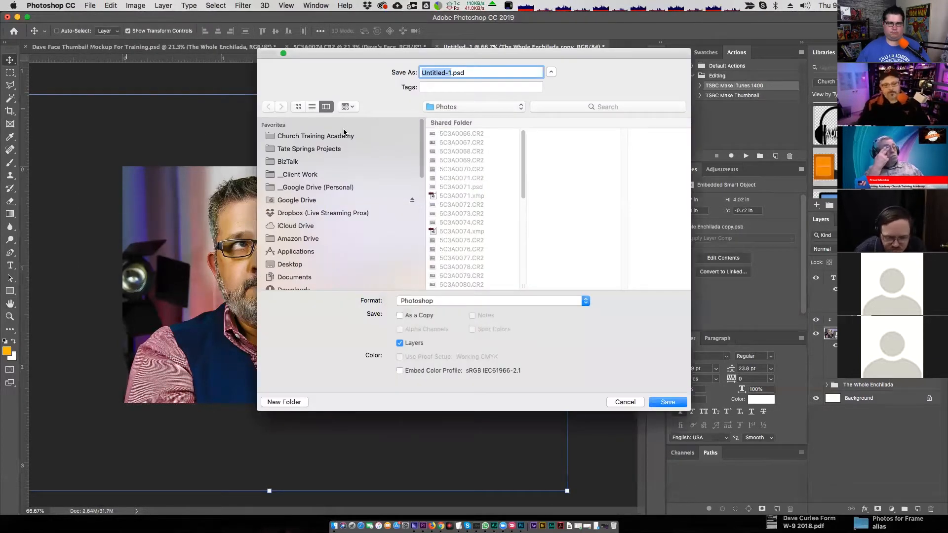
text(ScreenTime Thumb)
key(Return)
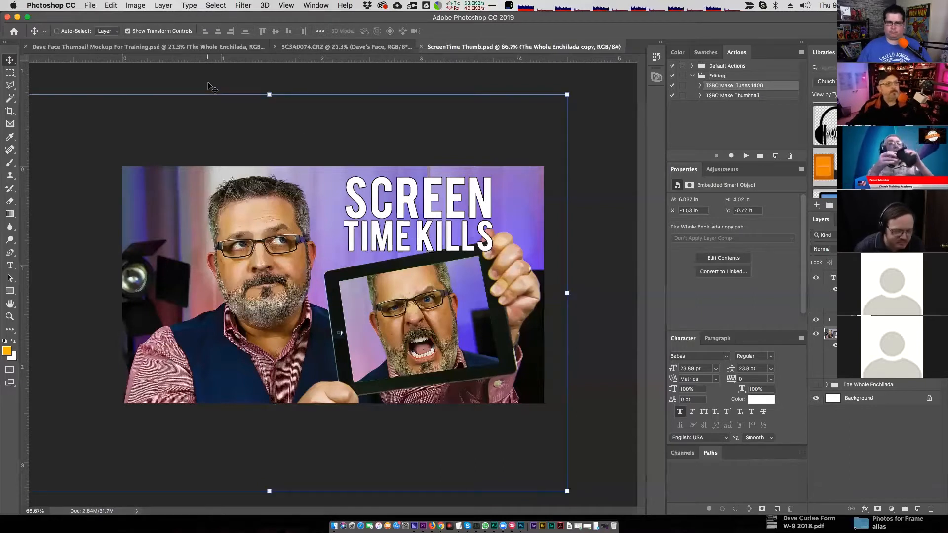
Set up an Export As of the thumbnail in JPG format and proceed to choosing the save location
click(89, 6)
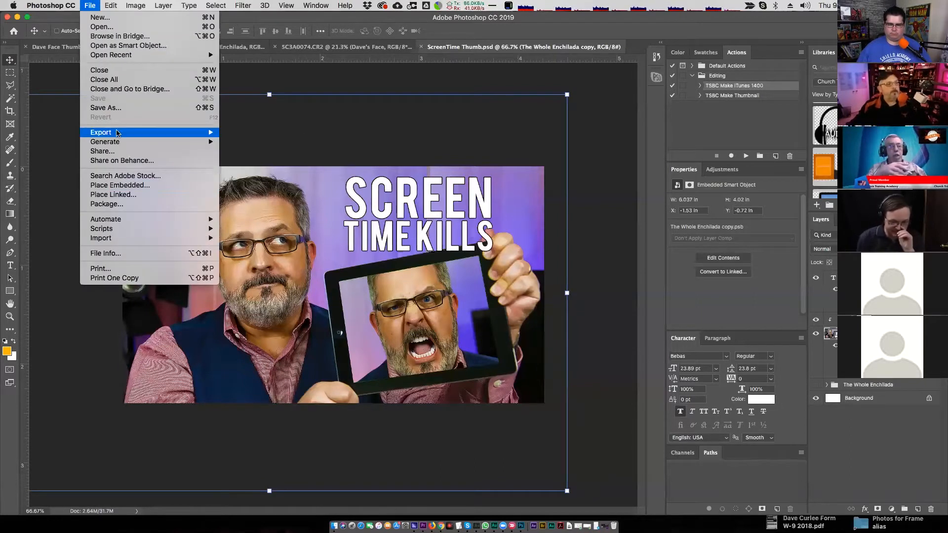
mouse_move(202, 133)
click(272, 142)
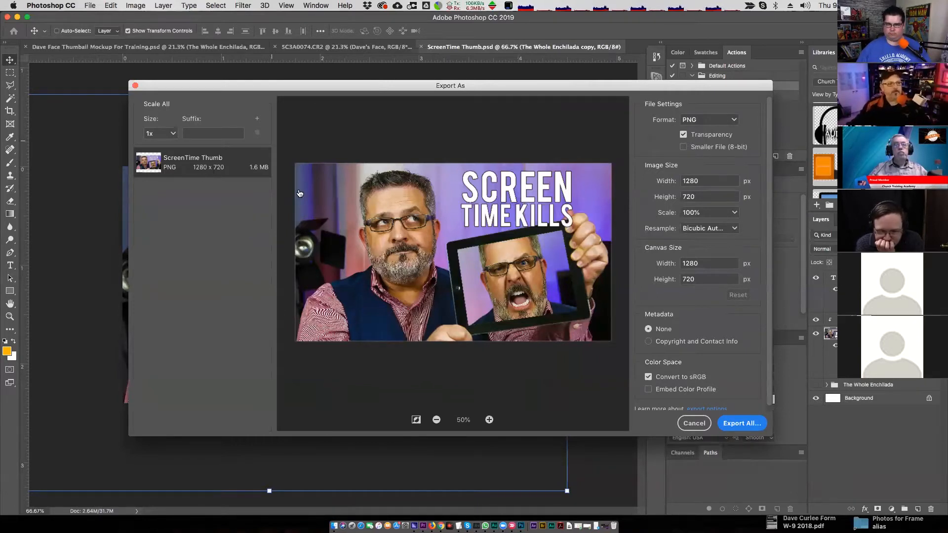
click(719, 122)
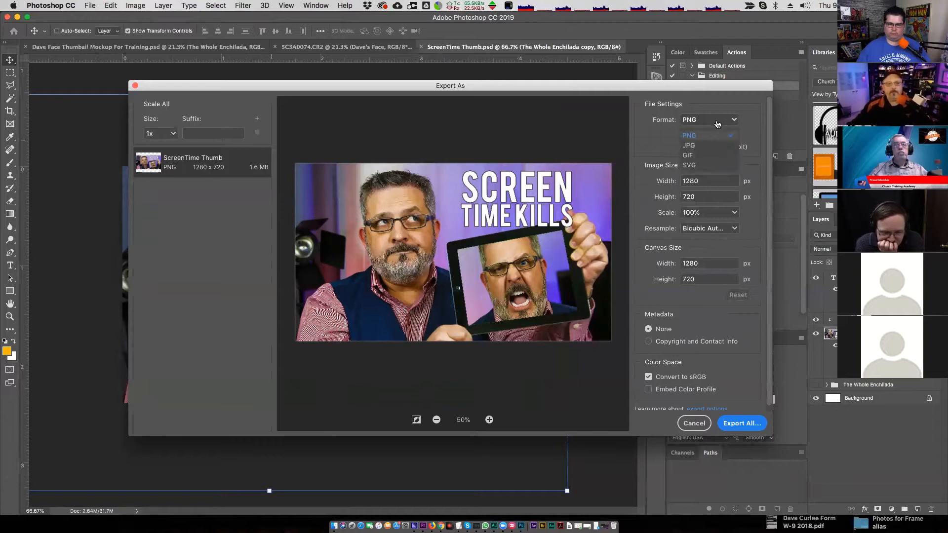
click(704, 145)
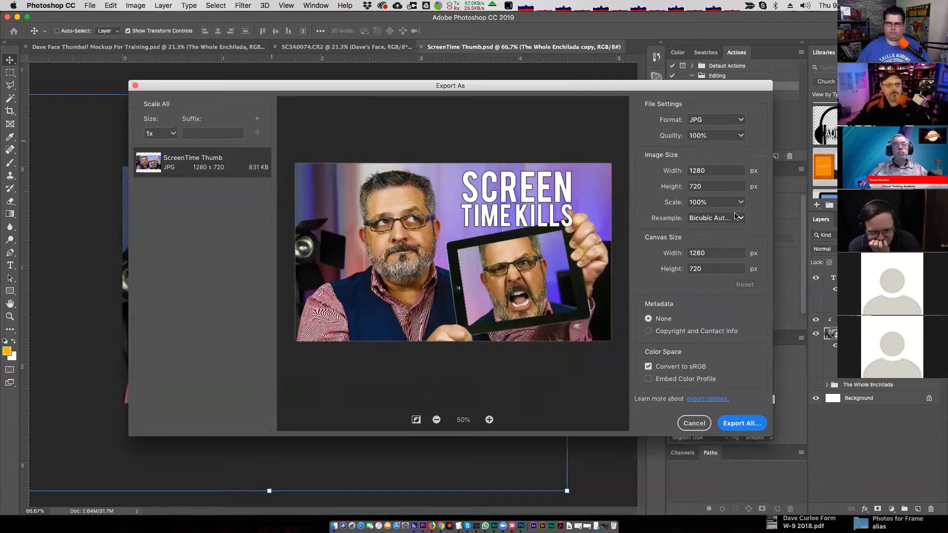
click(740, 423)
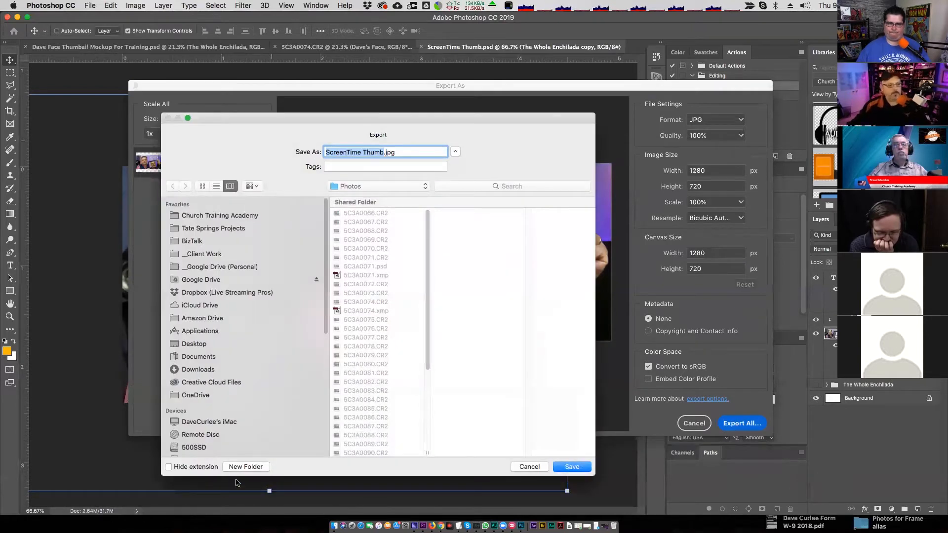
Create a new folder named "__Exports" inside the Photos folder for the exported image
click(245, 467)
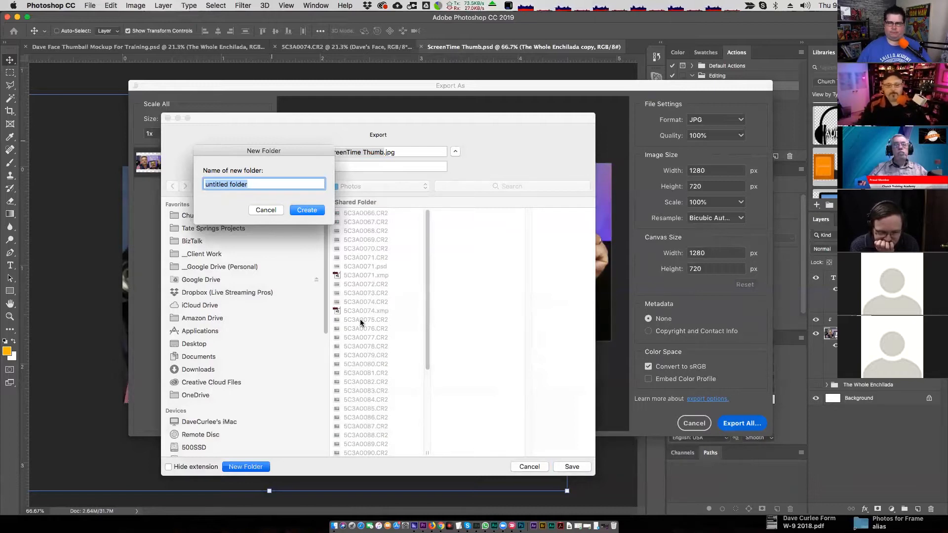
key(BackSpace)
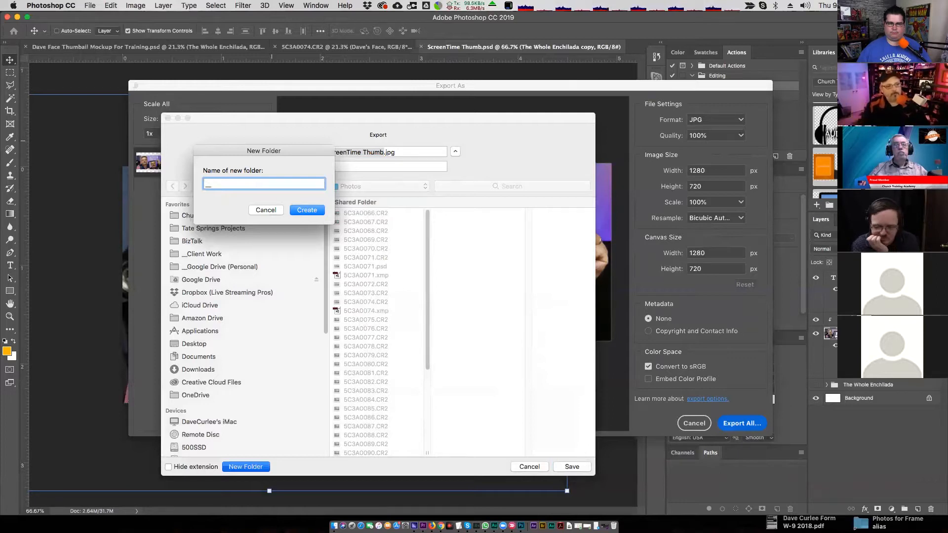
text(_Expoe)
key(BackSpace)
text(r)
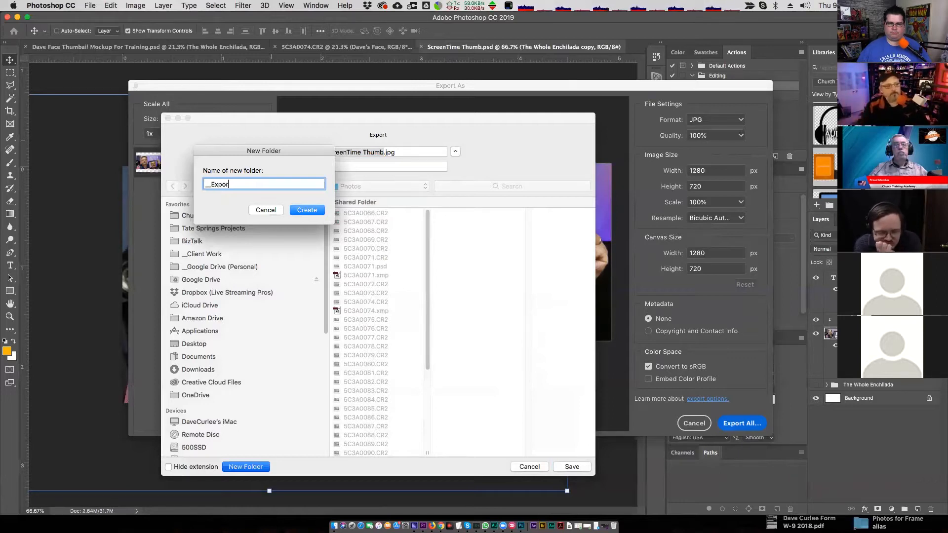
key(Return)
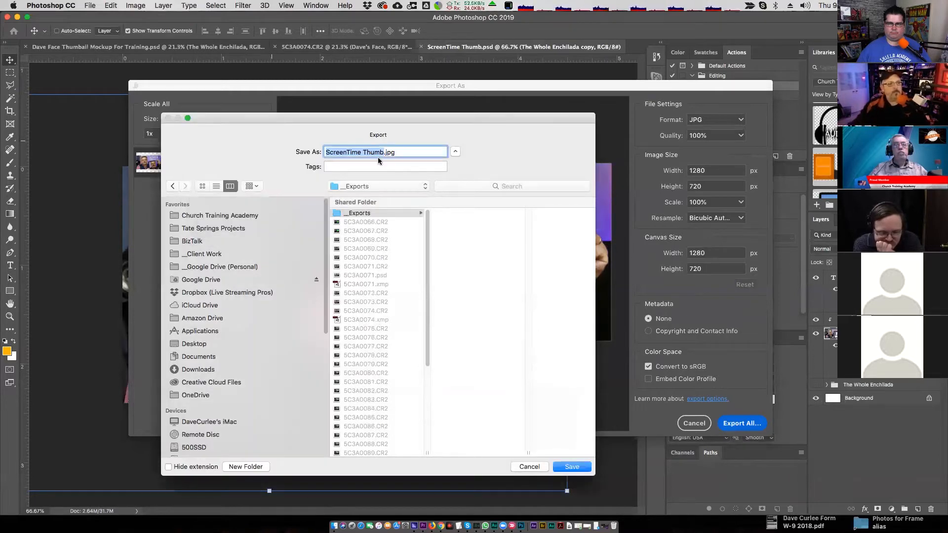
Name the exported image "ScreenTime Thumb [YT].jpg" and save it in the __Exports folder
click(384, 152)
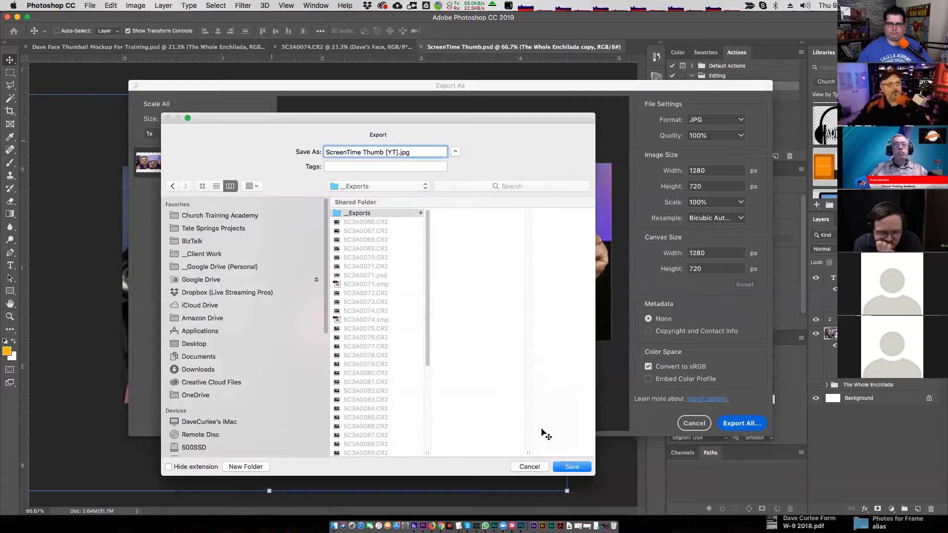
key(Return)
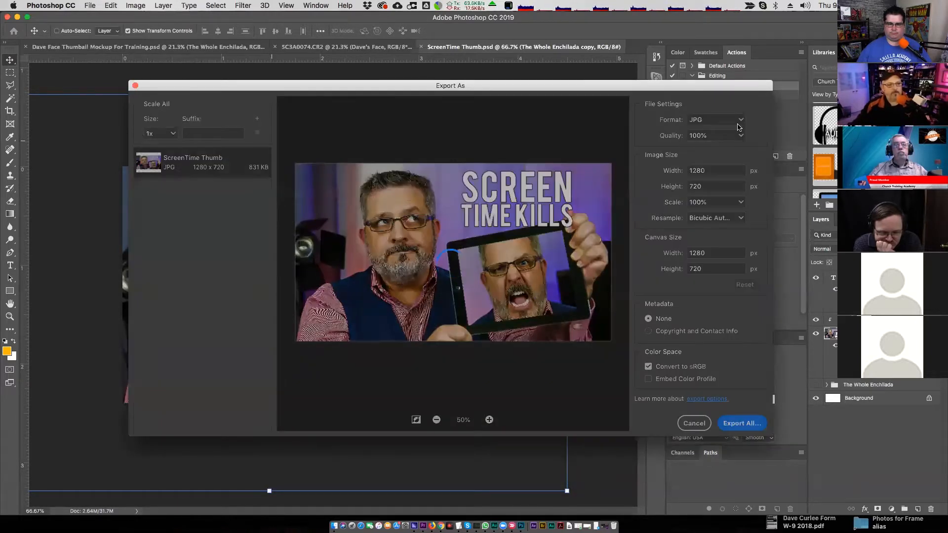
key(Escape)
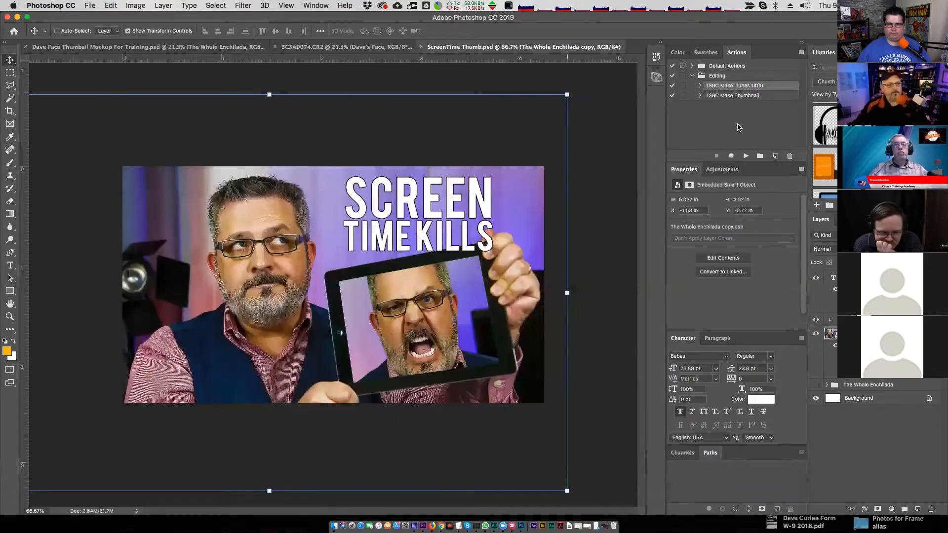
Set up a second JPG export of the thumbnail with 50% quality and Bicubic Sharper resampling
click(90, 5)
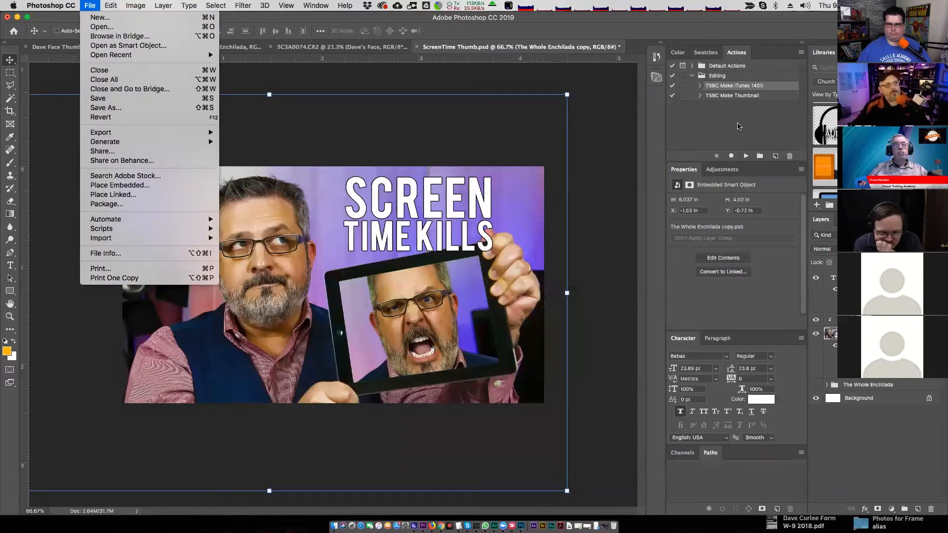
mouse_move(113, 132)
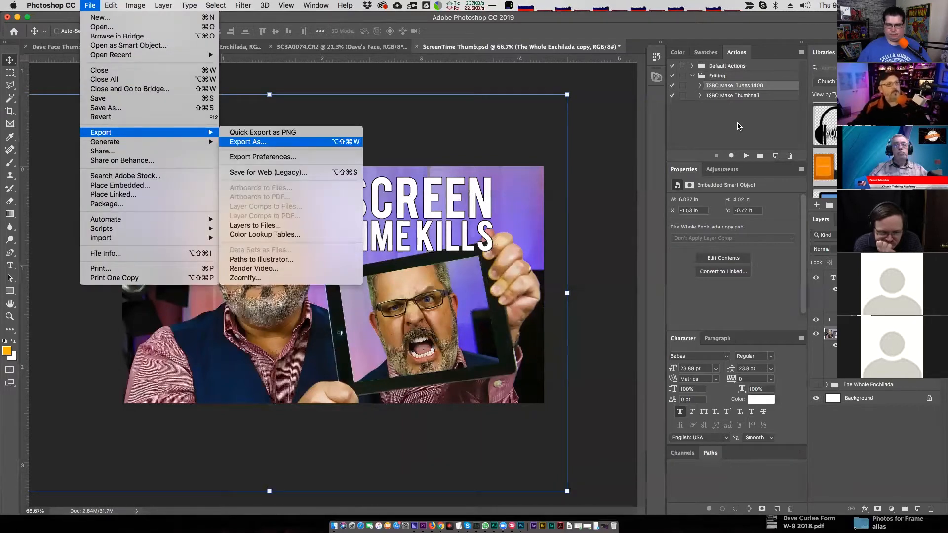
click(248, 142)
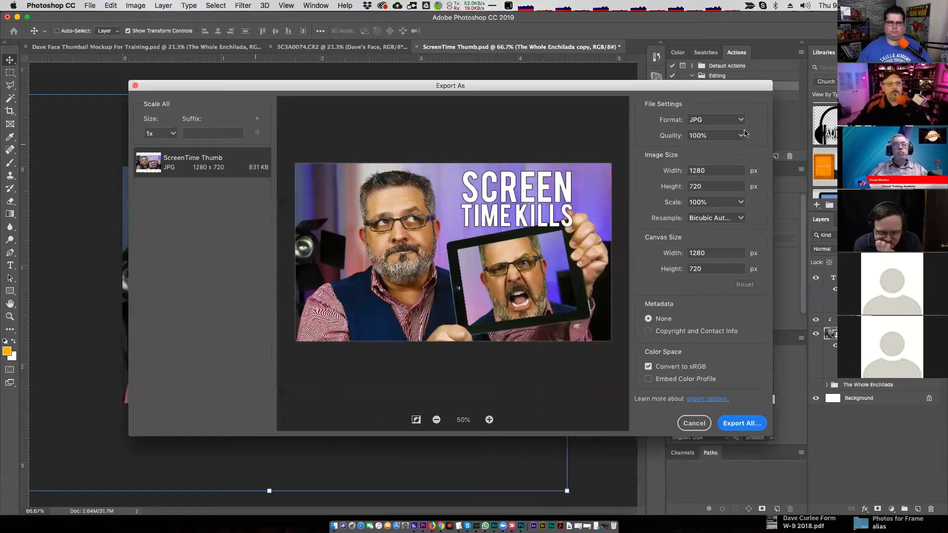
click(740, 135)
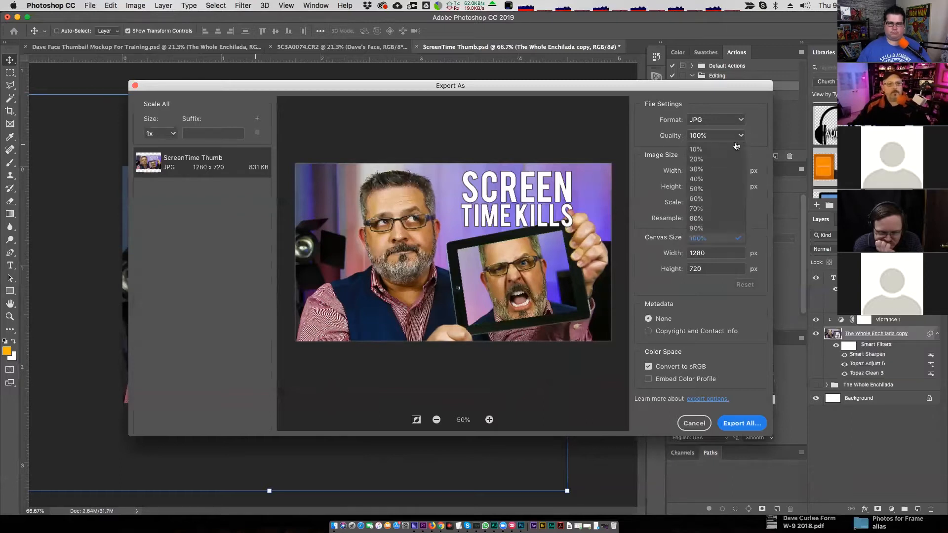
click(697, 199)
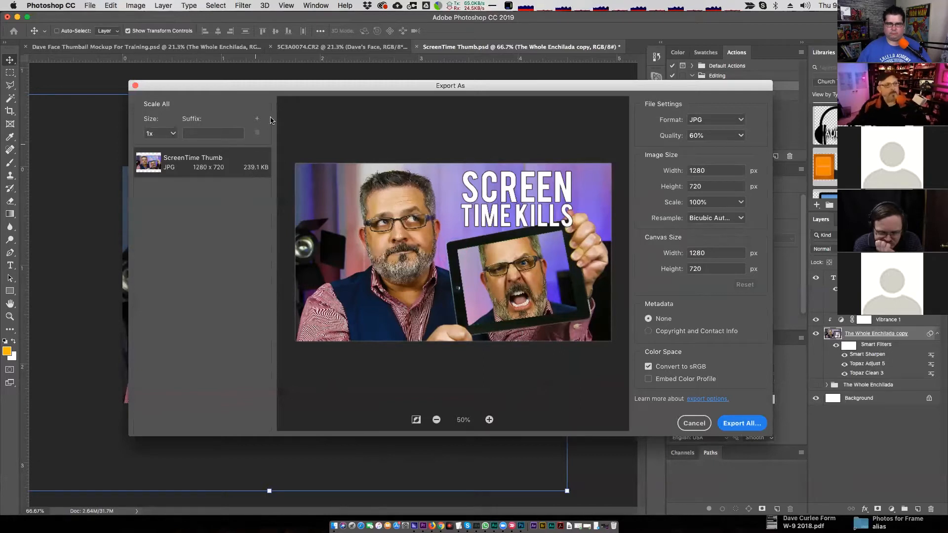
drag(268, 91, 252, 84)
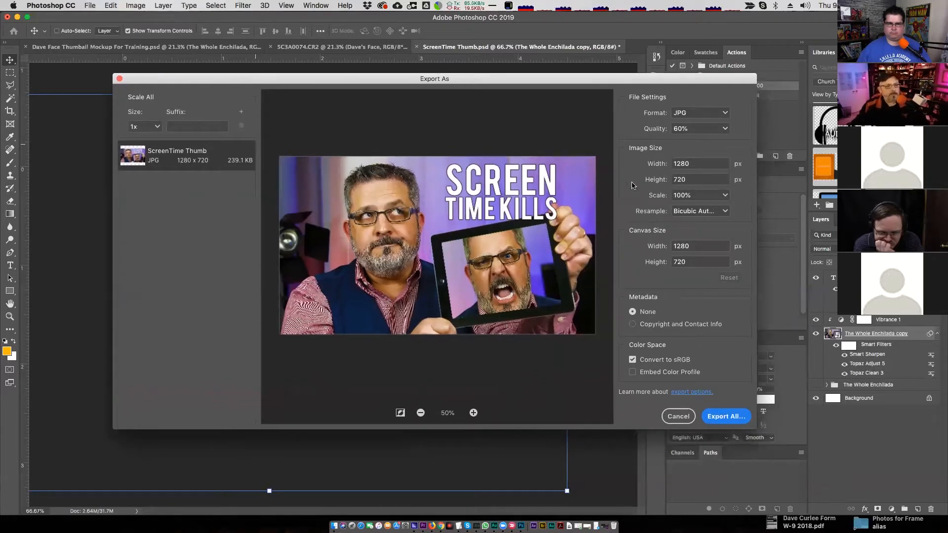
click(727, 129)
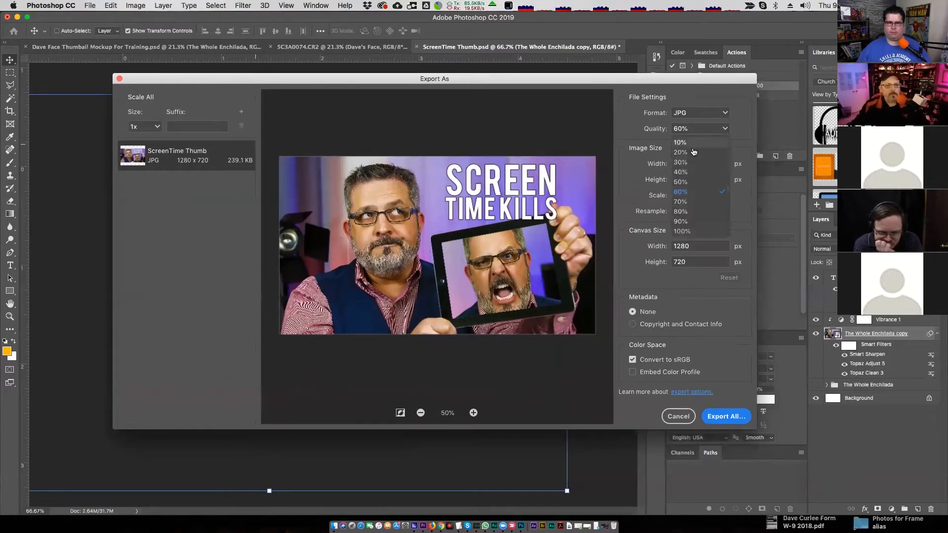
click(680, 180)
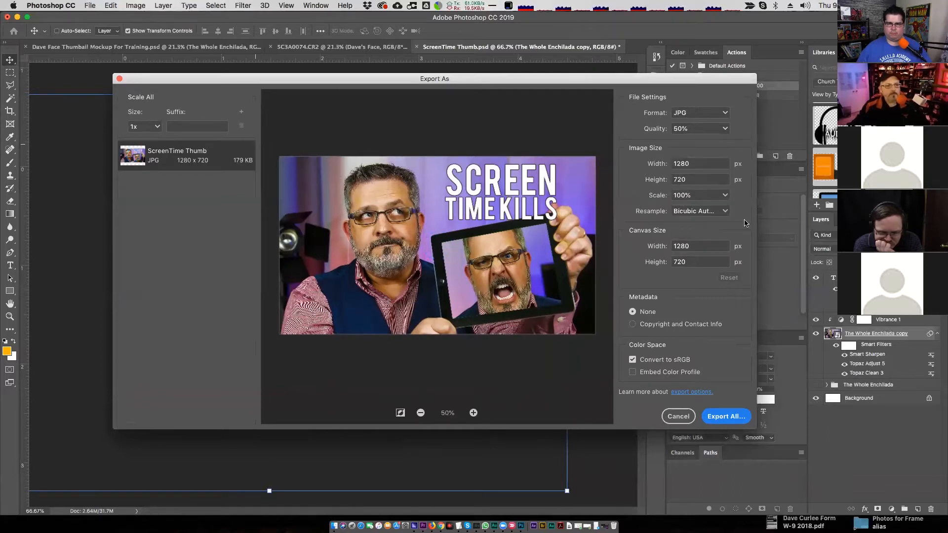
click(713, 214)
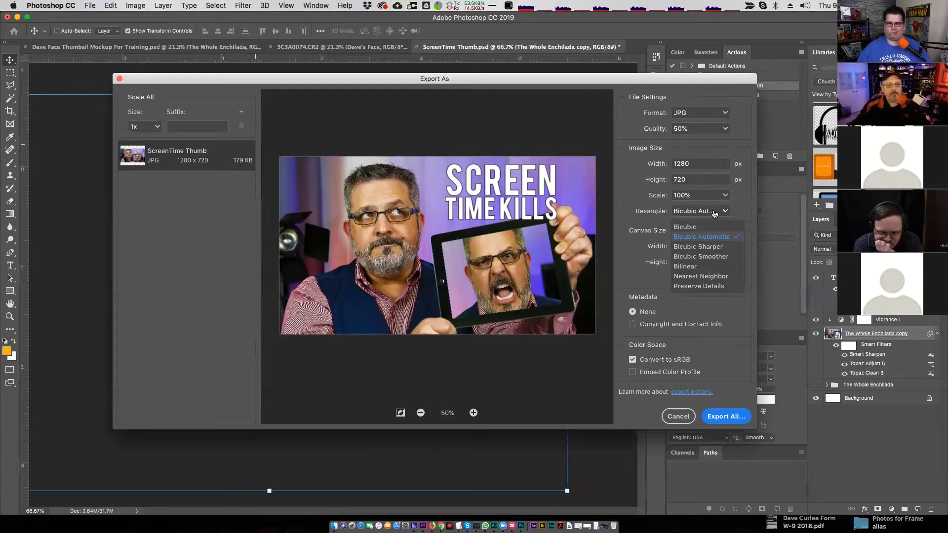
click(713, 249)
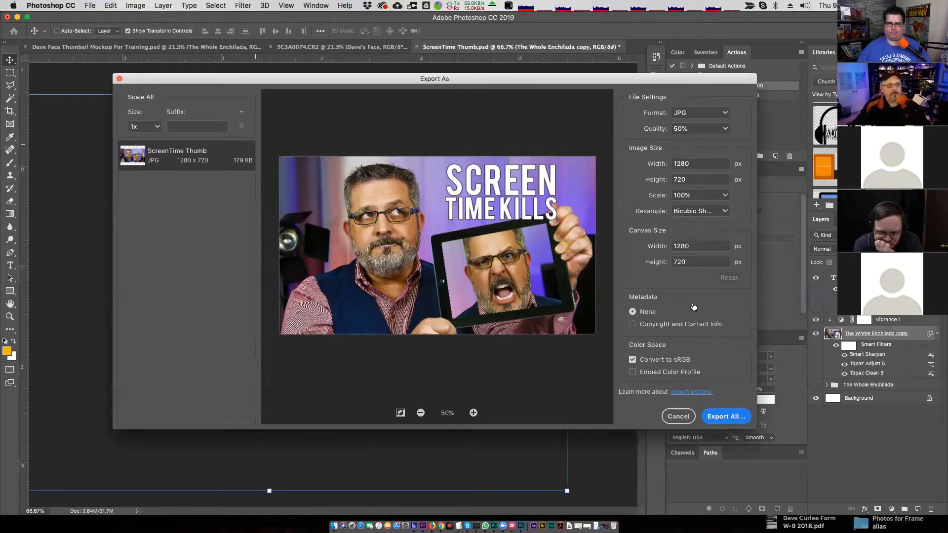
Export the reduced-quality version as "ScreenTime Thumb [SITE].jpg" in the __Exports folder
click(725, 417)
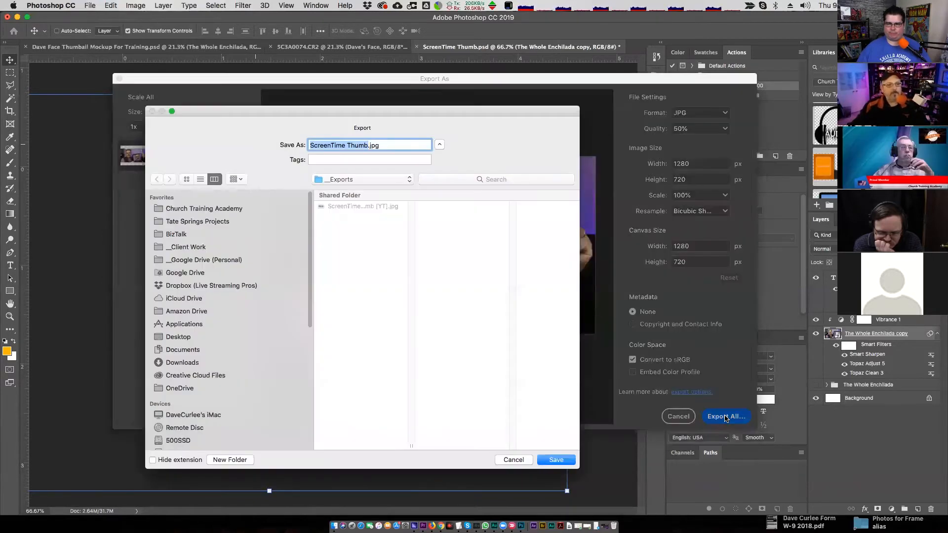
key(Right)
text([SITE)
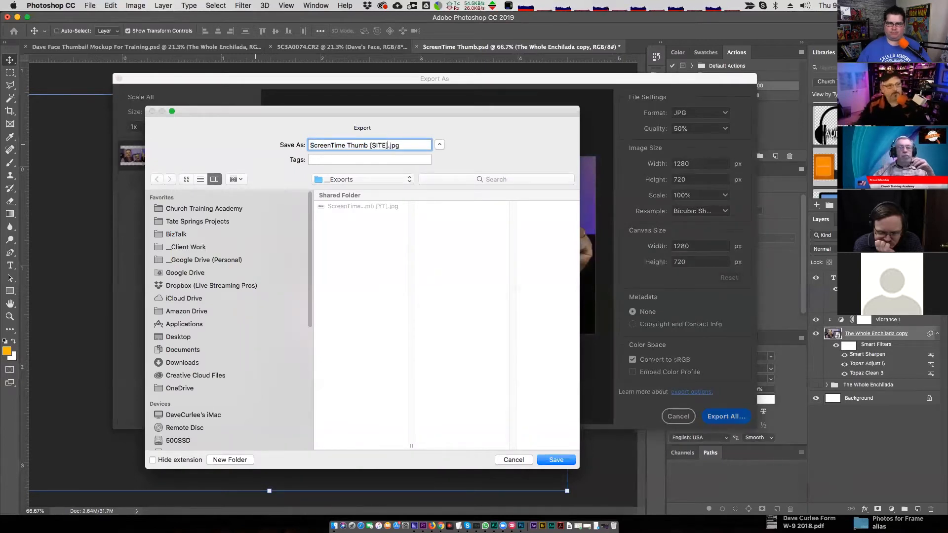
key(Return)
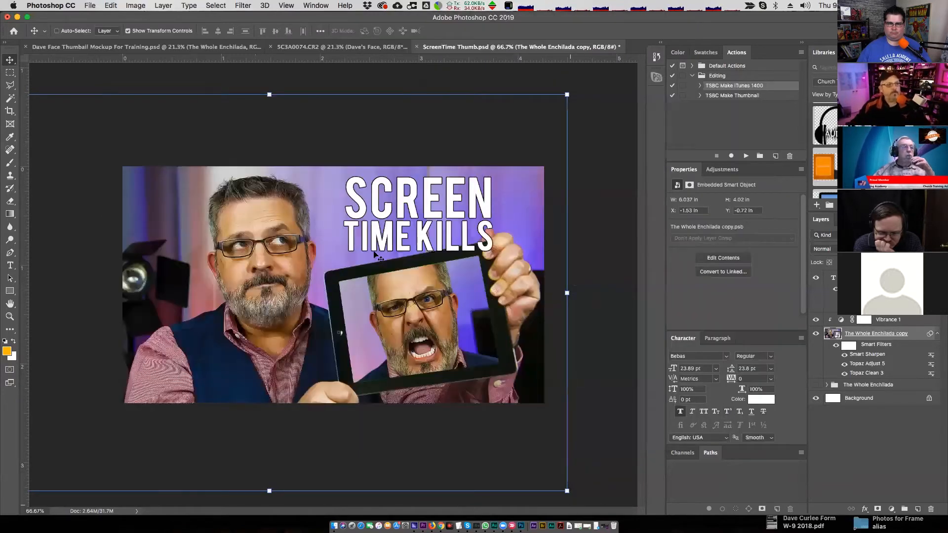
Set up a third JPG export with the image size reduced to 640 px wide, keeping Bicubic Sharper resampling
click(89, 6)
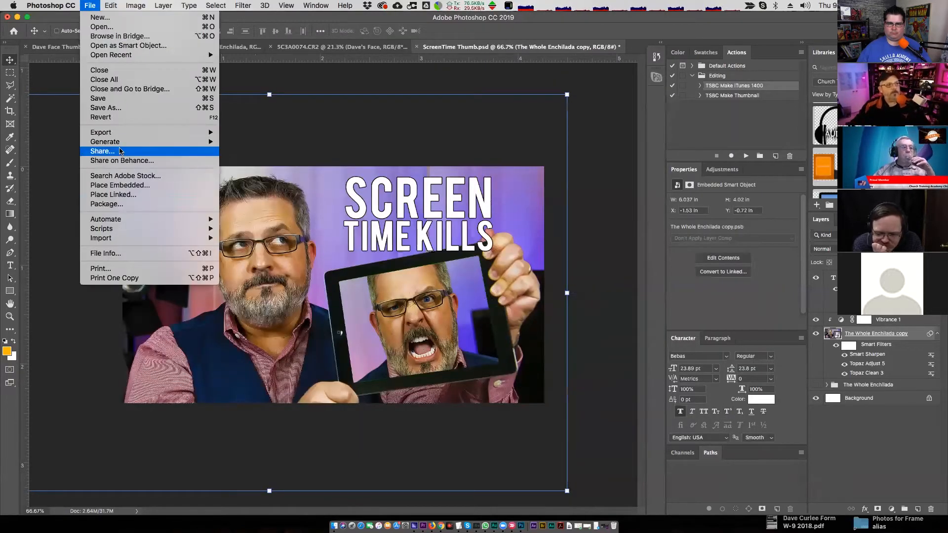
mouse_move(203, 131)
click(296, 141)
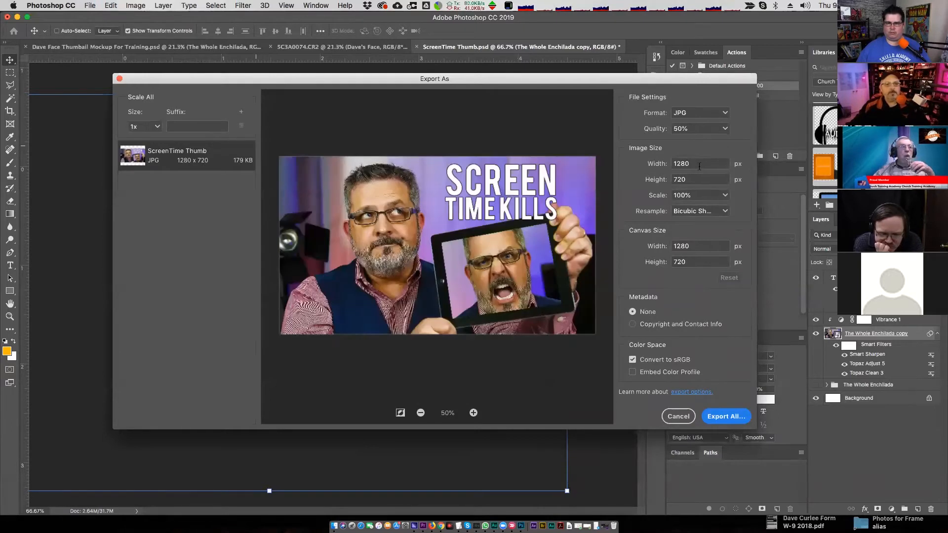
double_click(695, 164)
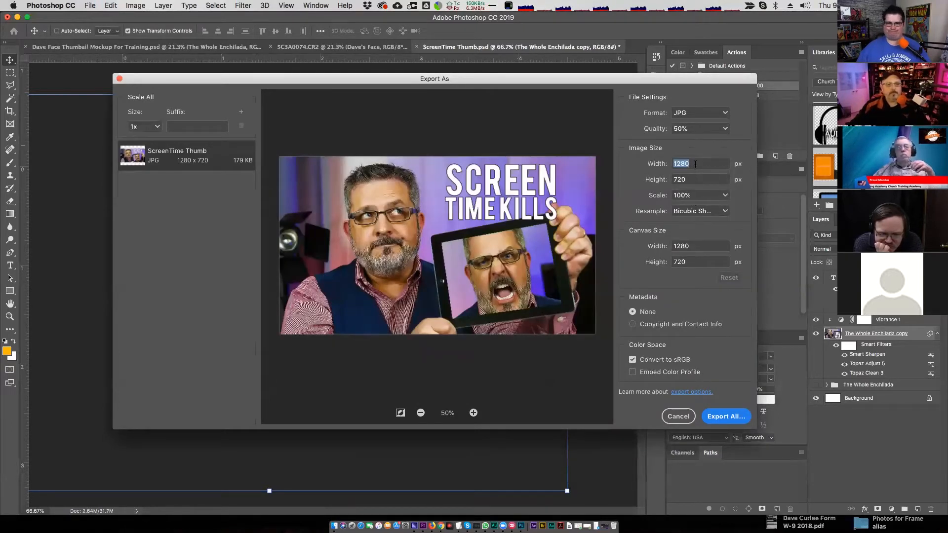
text(640)
key(Tab)
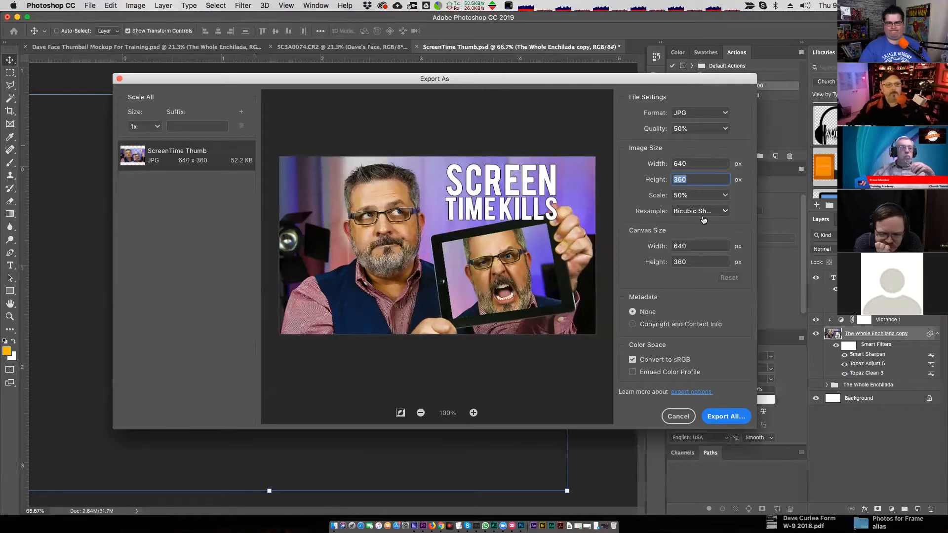
click(719, 212)
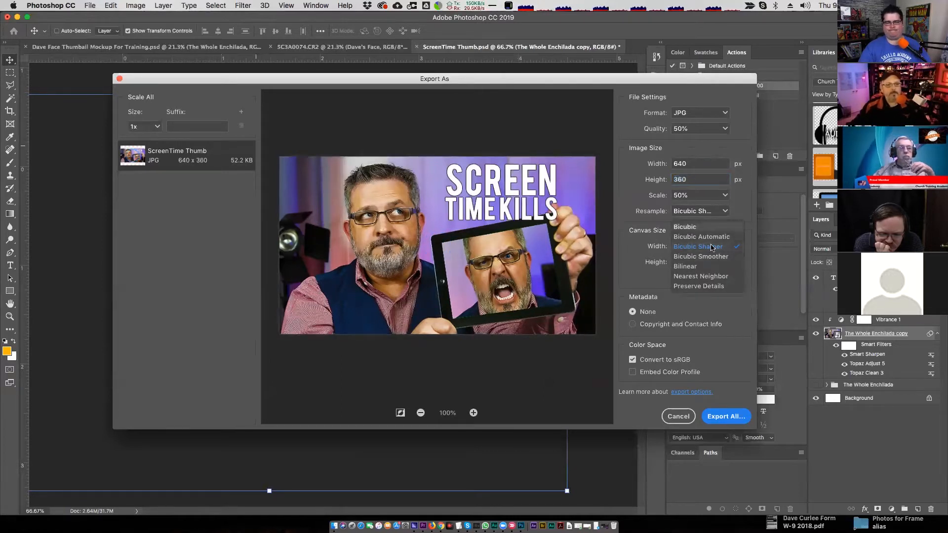
click(638, 202)
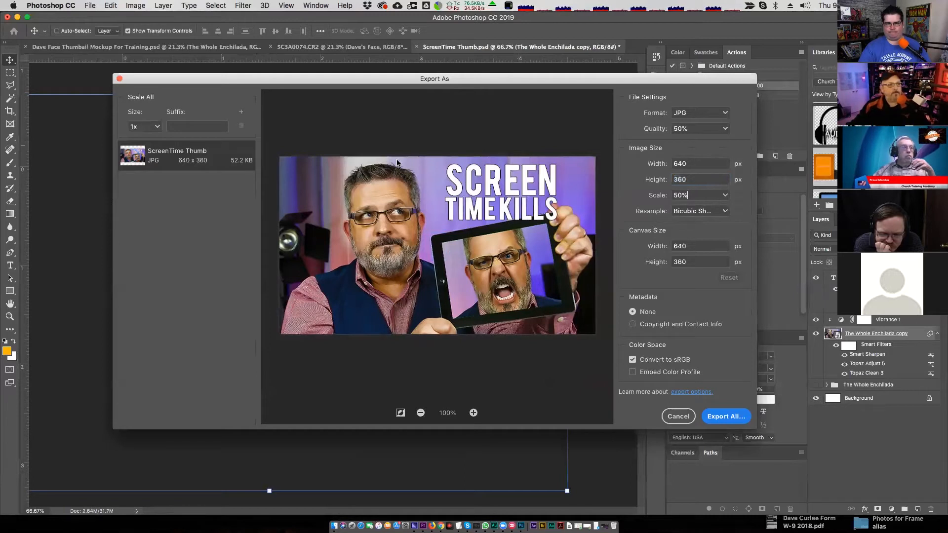
Set the JPG quality of the 640 px wide export to 45%
click(725, 129)
click(666, 129)
drag(690, 127, 670, 131)
text(45)
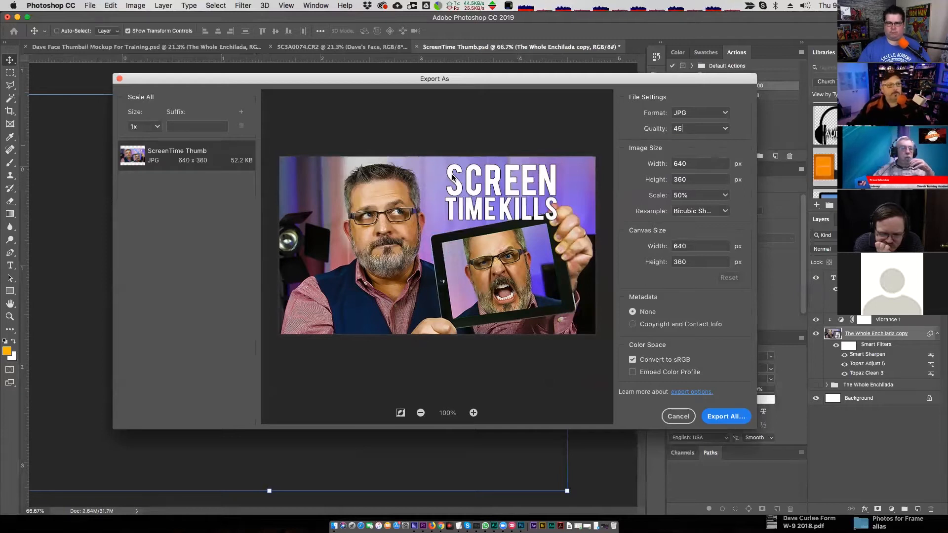
Export the 640 px wide version as "ScreenTime Thumb [EMAIL].jpg" in the __Exports folder
click(254, 214)
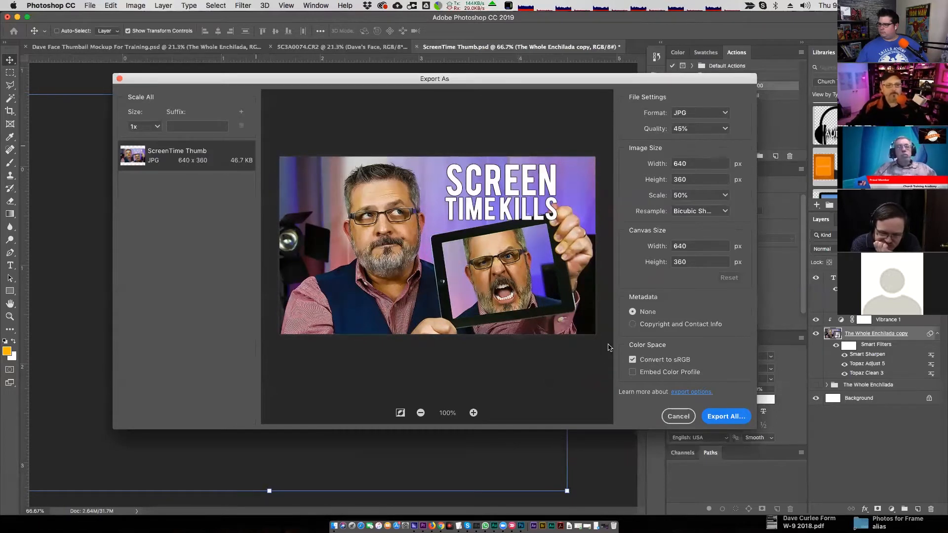
key(Return)
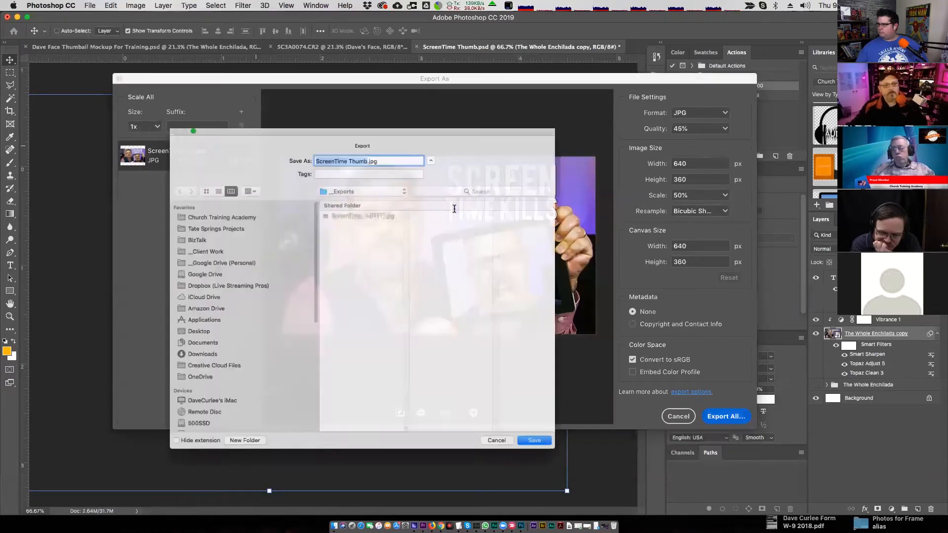
key(Right)
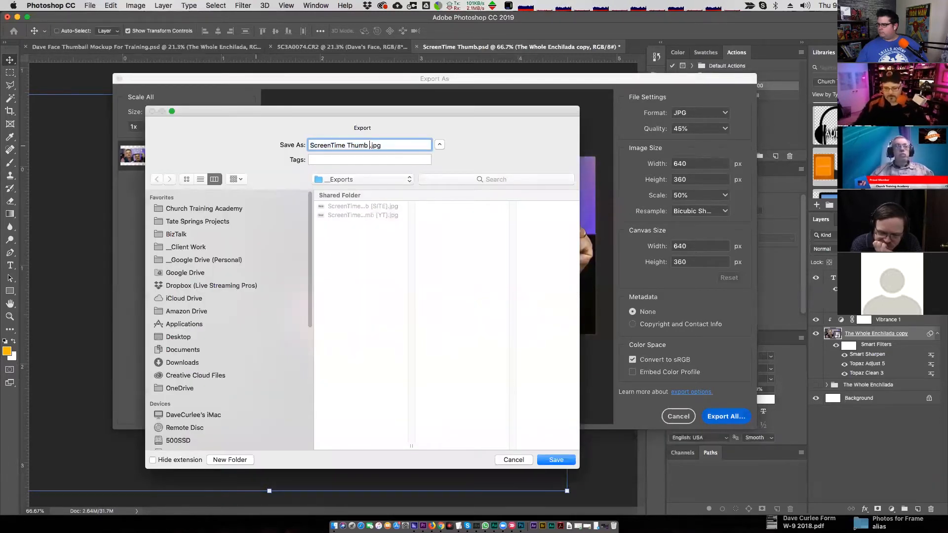
text([EMAIL])
key(Return)
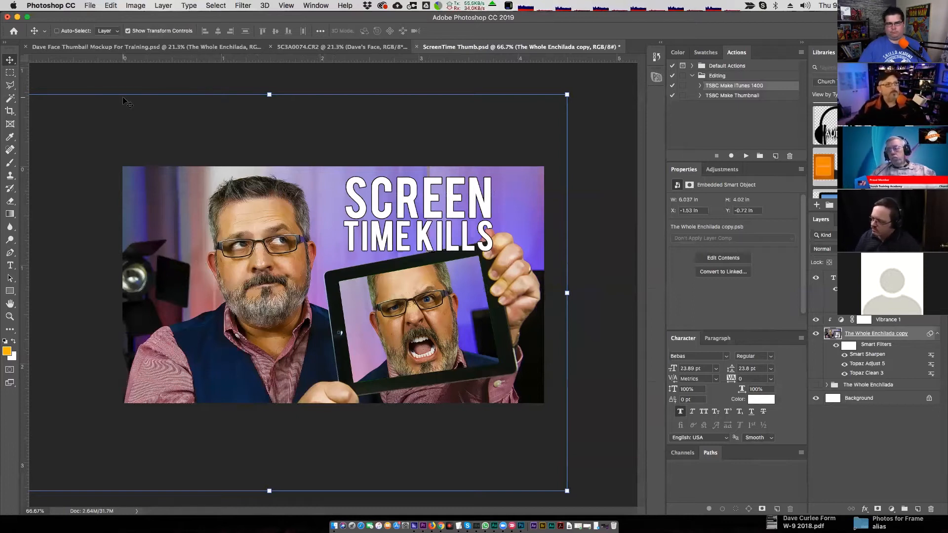
Enlarge the canvas to a square of 1600 by 1600 pixels, keeping the artwork anchored in the centre
click(87, 7)
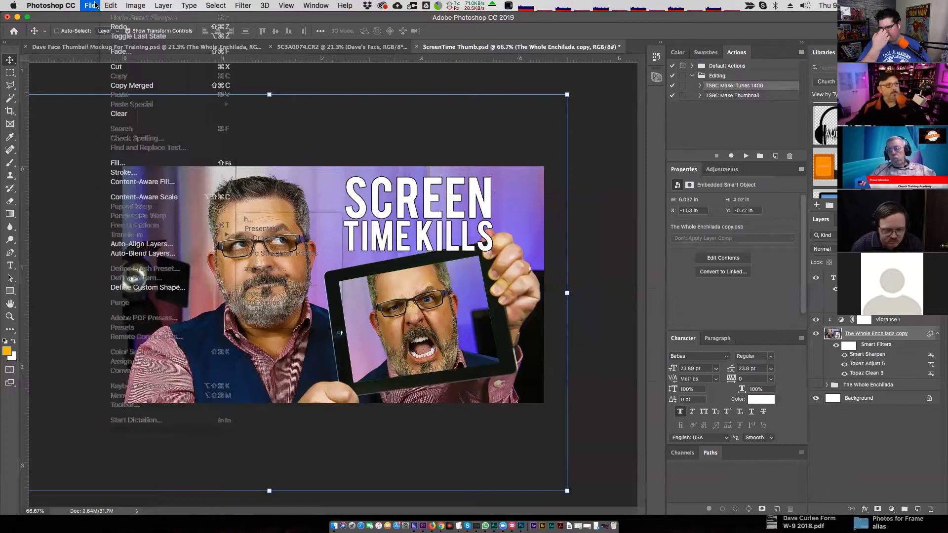
mouse_move(135, 5)
click(157, 93)
click(505, 231)
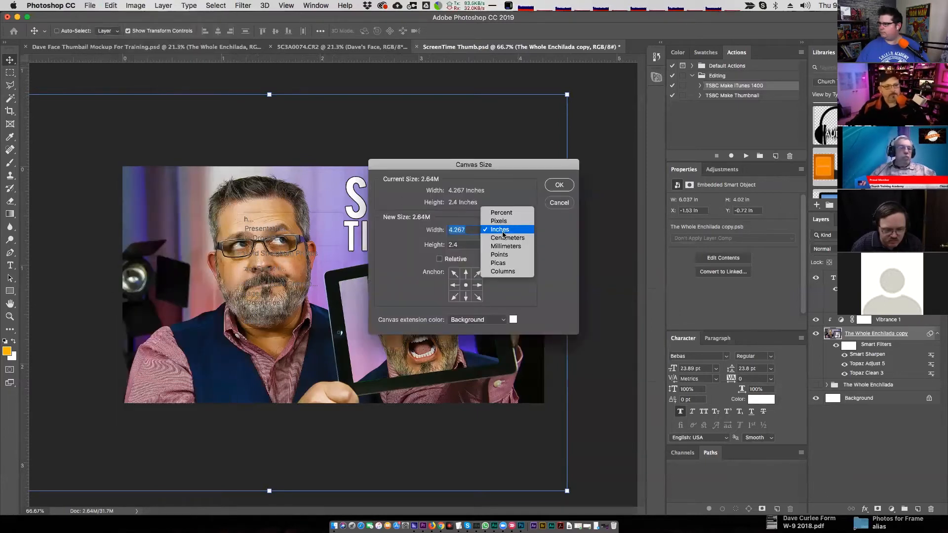
click(506, 222)
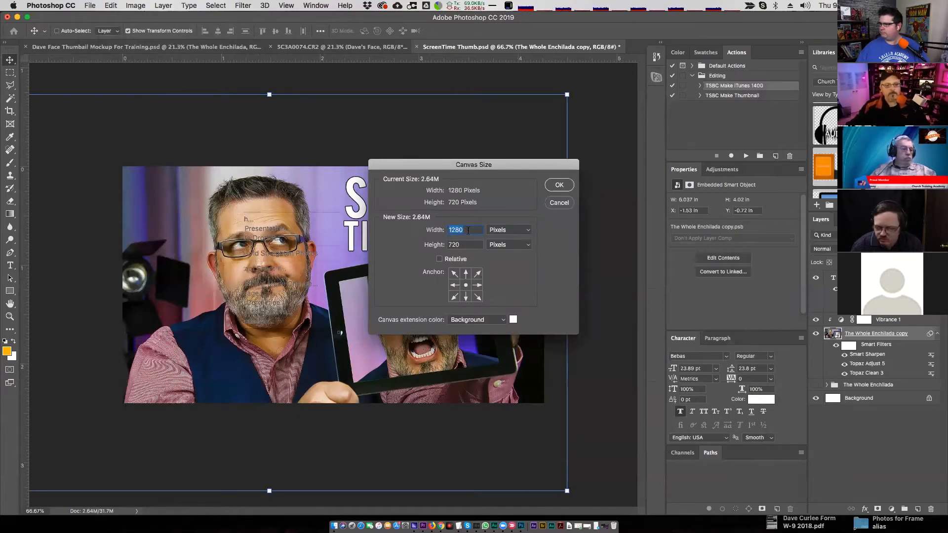
text(1600)
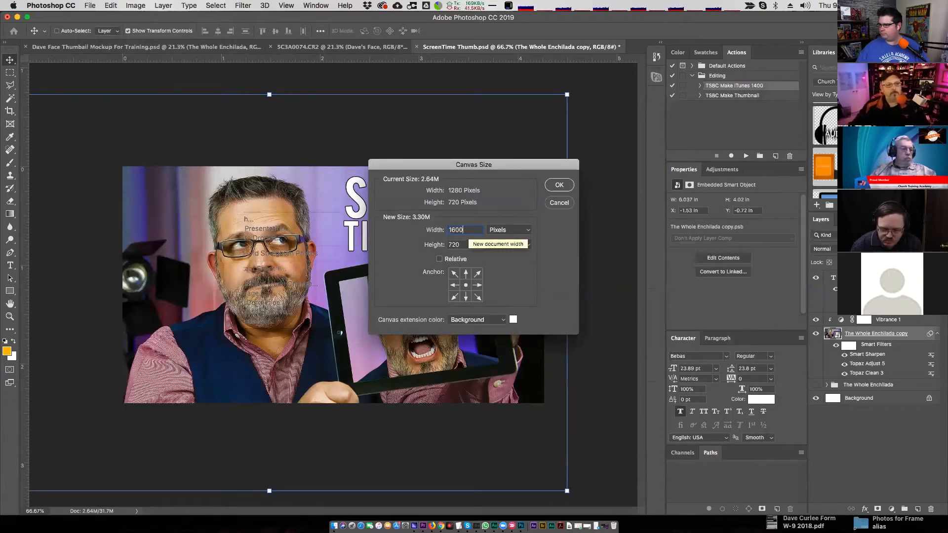
key(Tab)
text(1600)
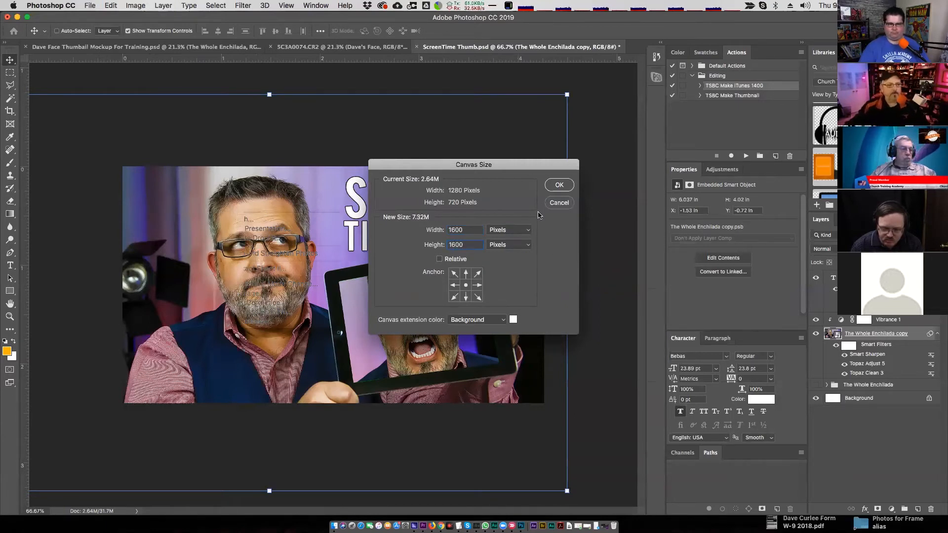
click(559, 185)
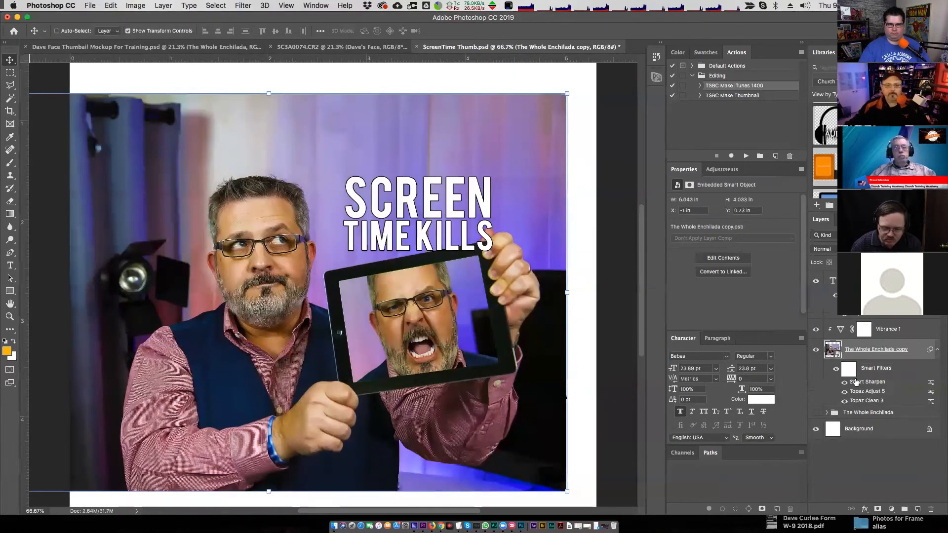
Select the layers from the title text through The Whole Enchilada copy and scale them together to about 133%
click(869, 321)
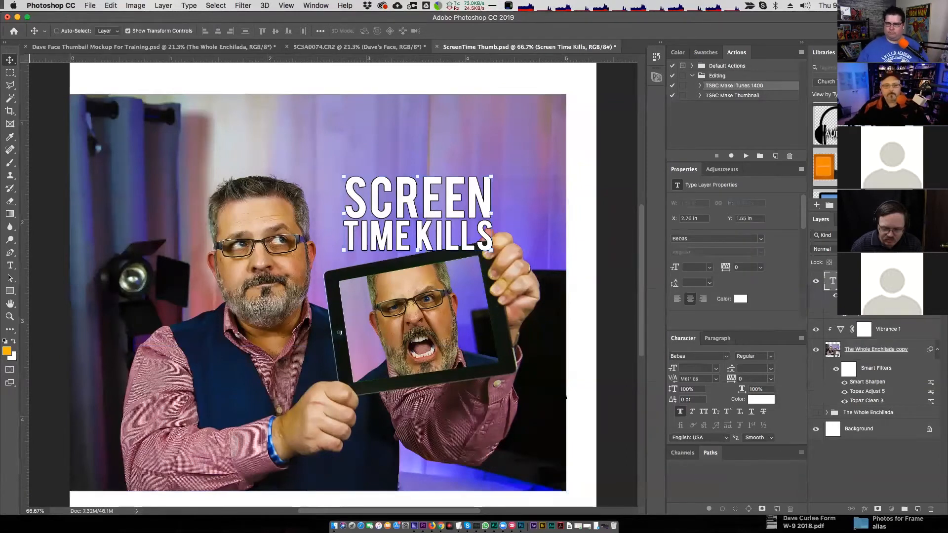
shift+click(875, 349)
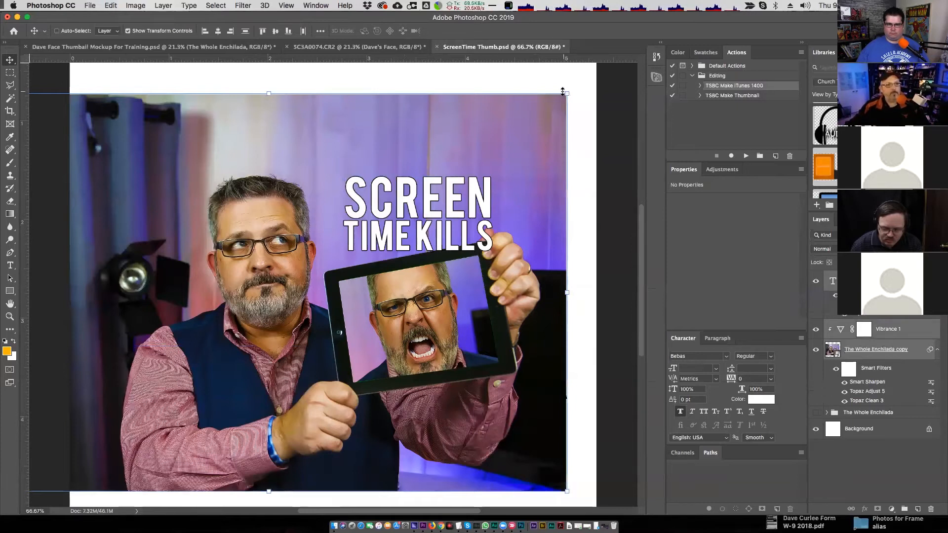
click(9, 317)
alt+click(300, 275)
alt+click(300, 275)
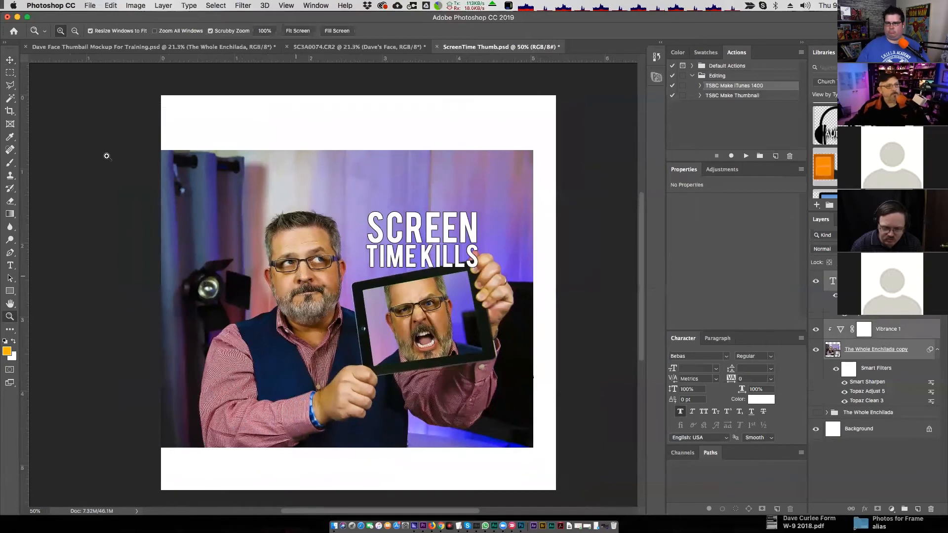
key(v)
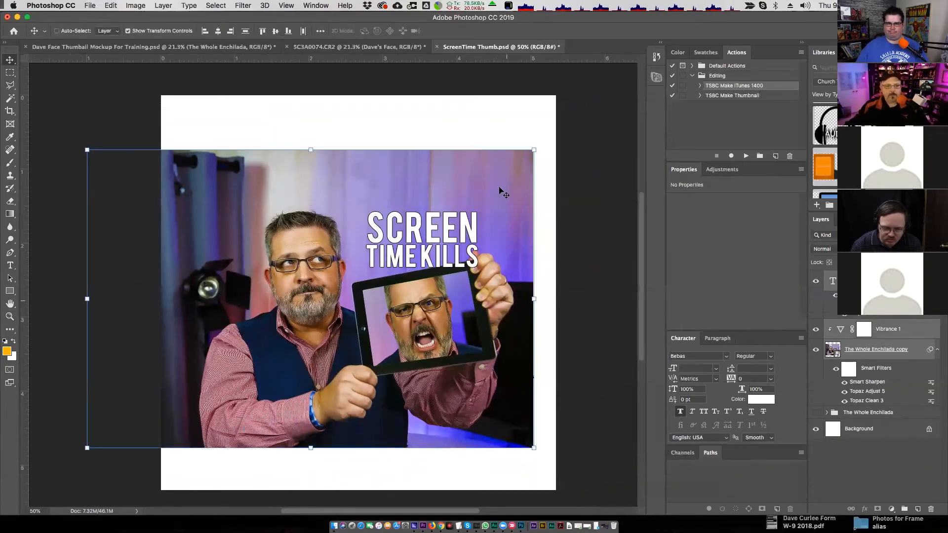
click(534, 150)
click(547, 202)
drag(533, 149, 556, 165)
Reposition the enlarged photo and title so the man and the tablet sit across the square canvas
drag(641, 267, 642, 321)
drag(233, 291, 182, 355)
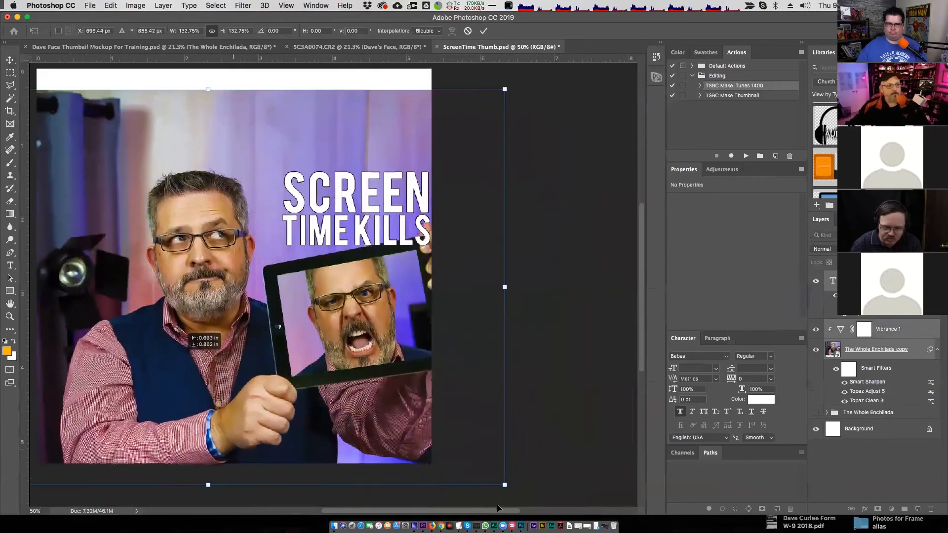
drag(493, 511, 452, 510)
drag(367, 350, 327, 340)
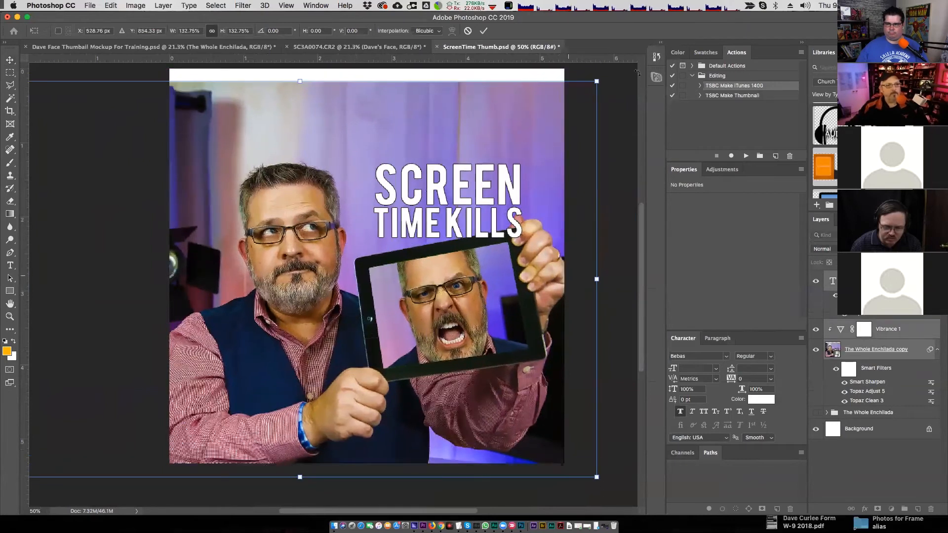
Enlarge the selected artwork further to about 159%, shift it to fill the whole square canvas and apply the transform
drag(602, 74, 625, 90)
drag(390, 408, 315, 400)
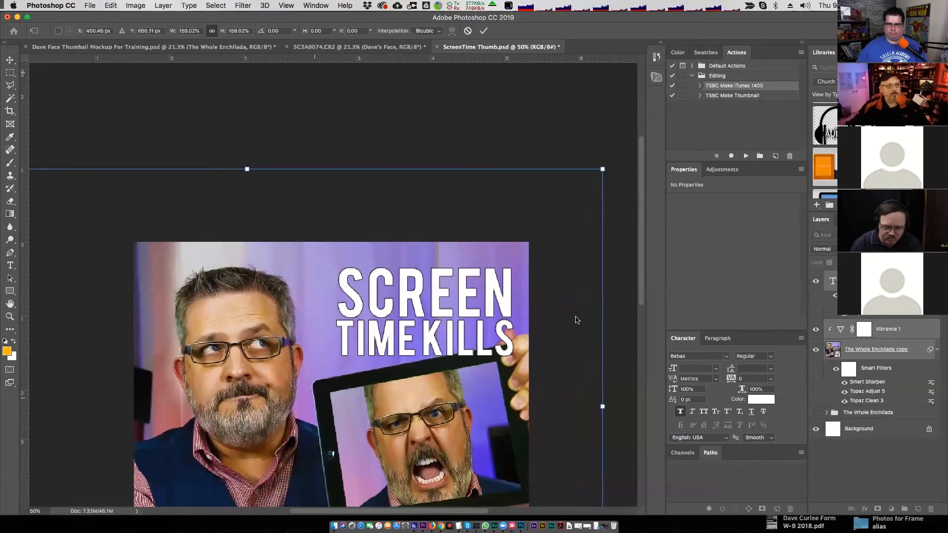
scroll(97, 98, down, 5)
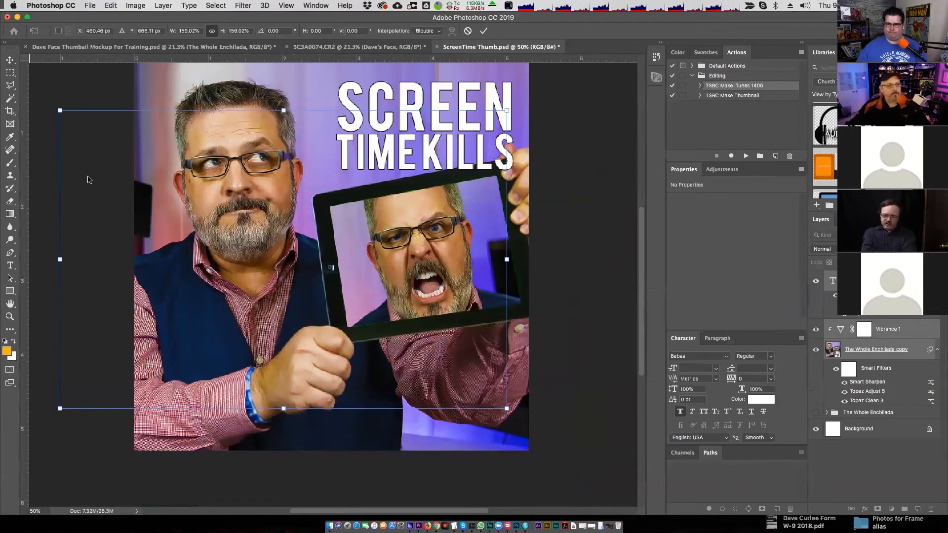
key(Return)
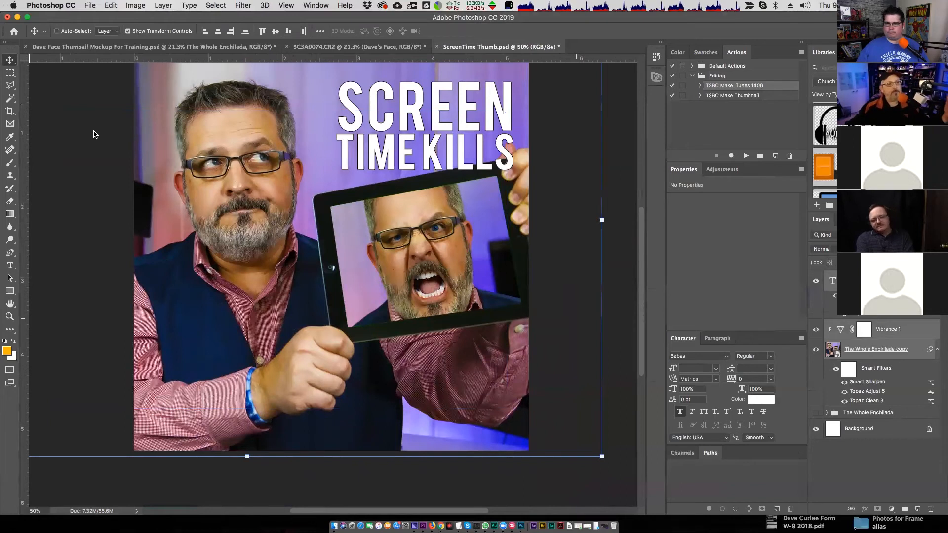
scroll(94, 135, up, 2)
scroll(95, 135, up, 1)
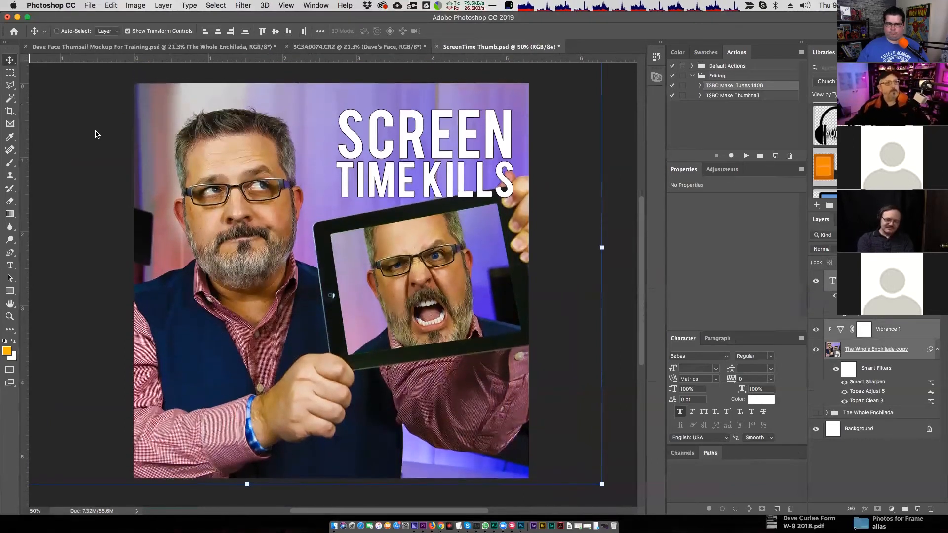
Start a JPG export of the square artwork with Export As and set its quality to 60%
click(90, 5)
mouse_move(198, 132)
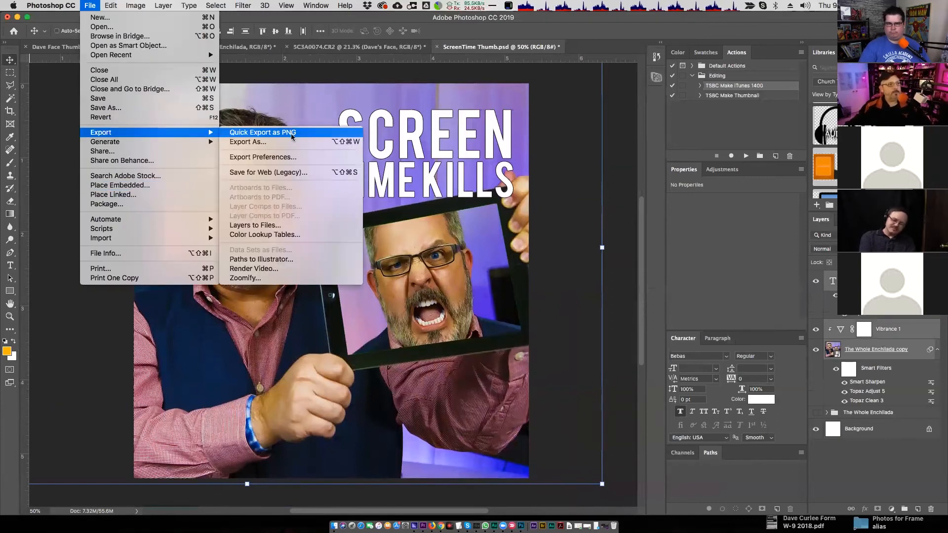
click(271, 142)
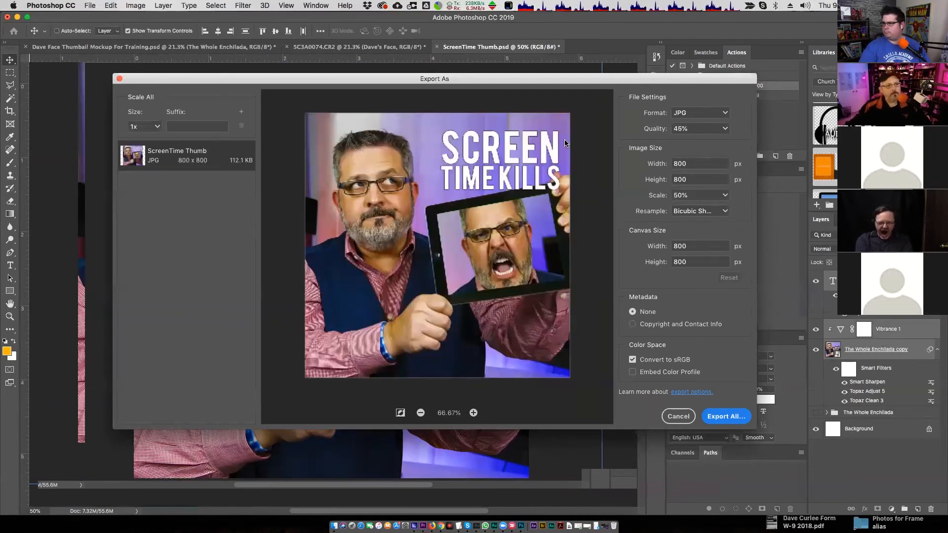
click(724, 129)
click(680, 192)
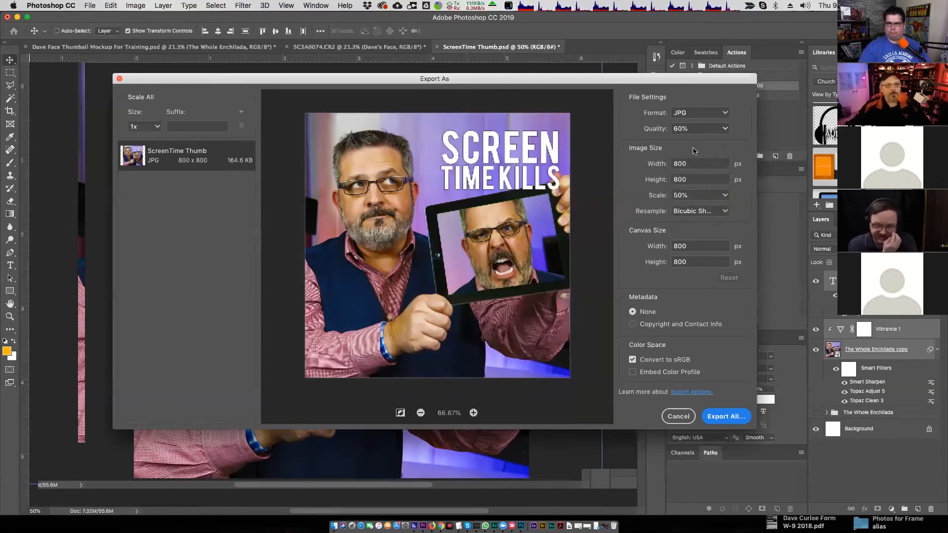
Set the image size to 1600 by 1600 px and export it as "ScreenTime Thumb [iTunes].jpg" in the __Exports folder
drag(691, 164, 614, 84)
text(16)
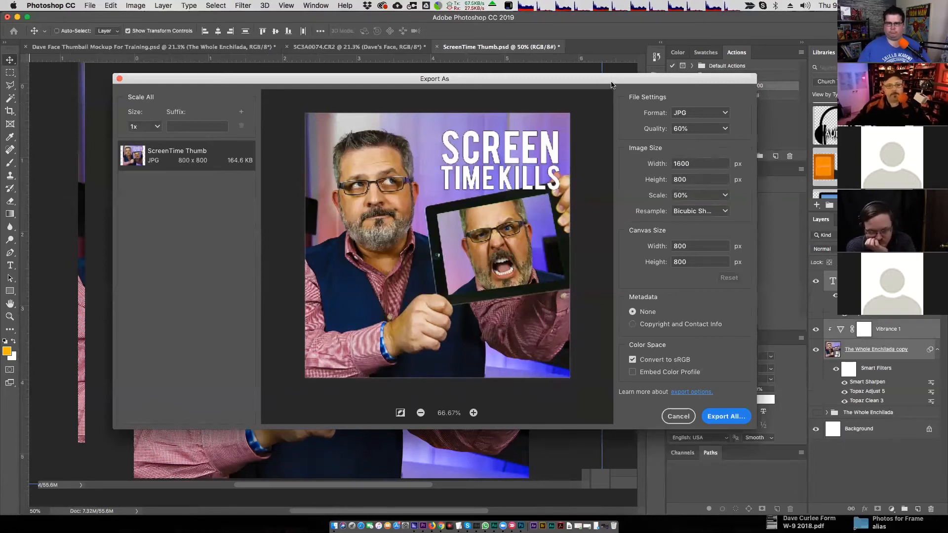
key(Tab)
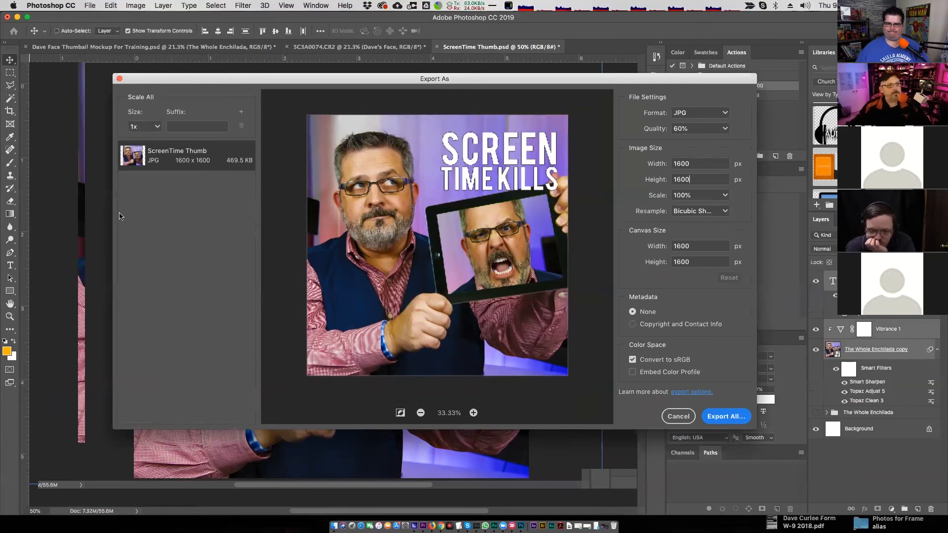
click(734, 426)
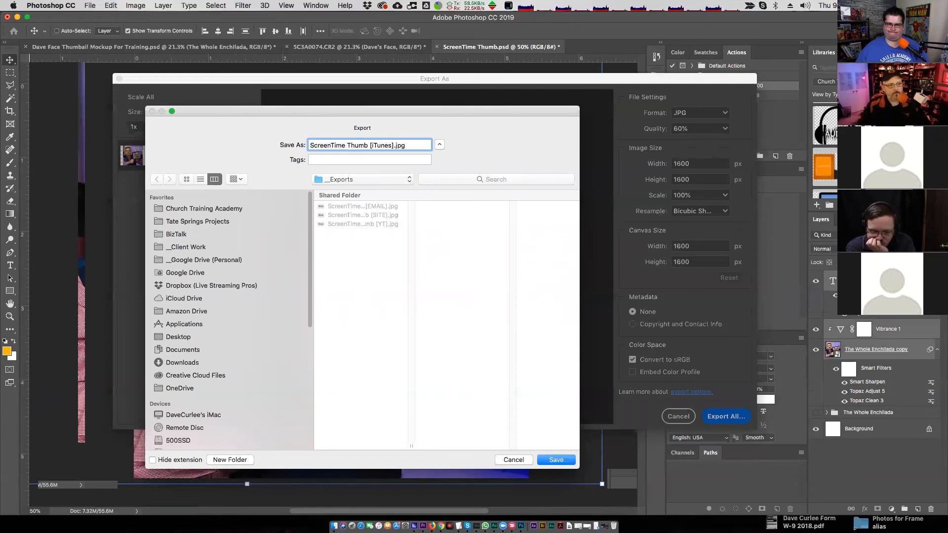
key(Return)
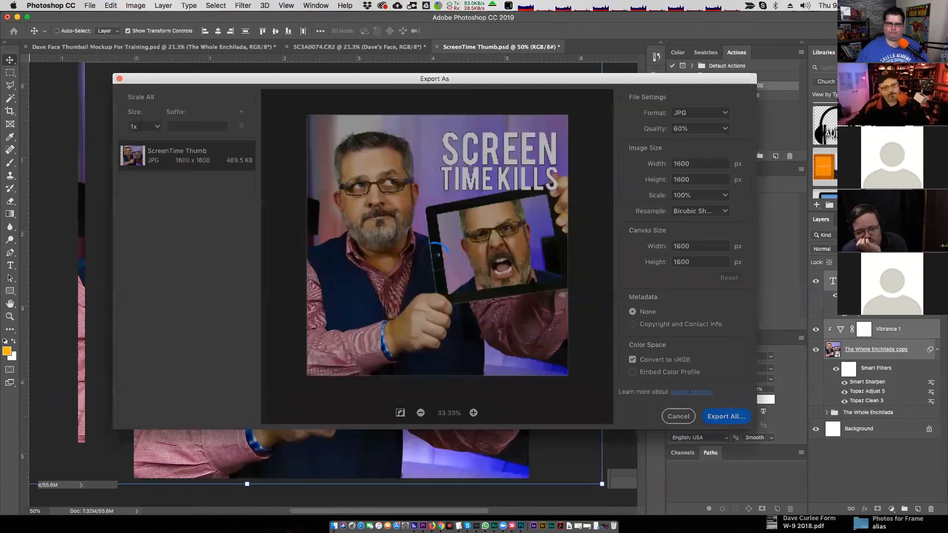